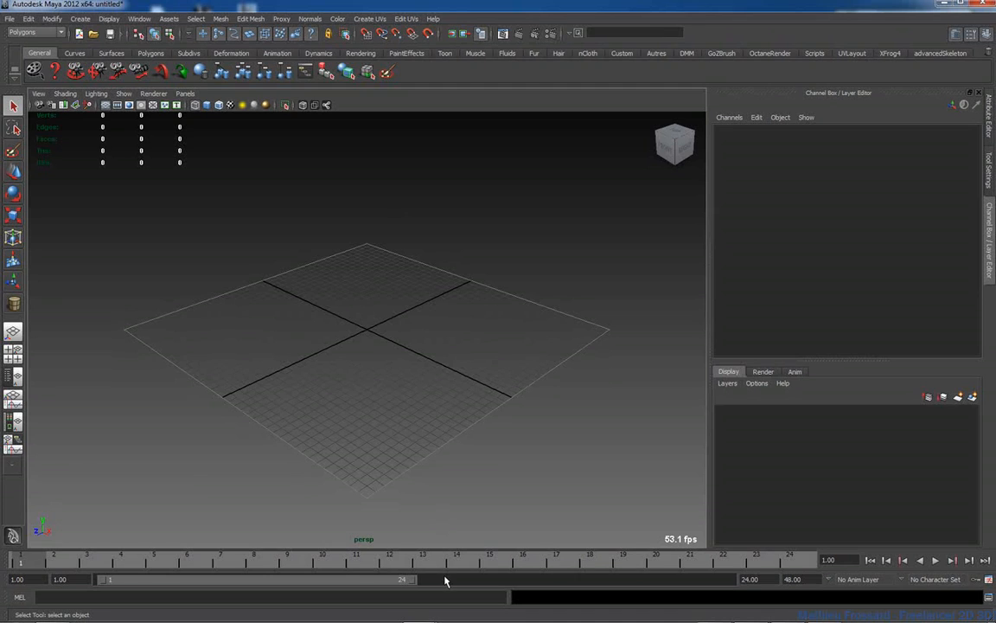
Switch to the browser and review the Basic and Advanced lists of UVLayout videos on the headus site
{"action": "key", "text": "alt+Tab"}
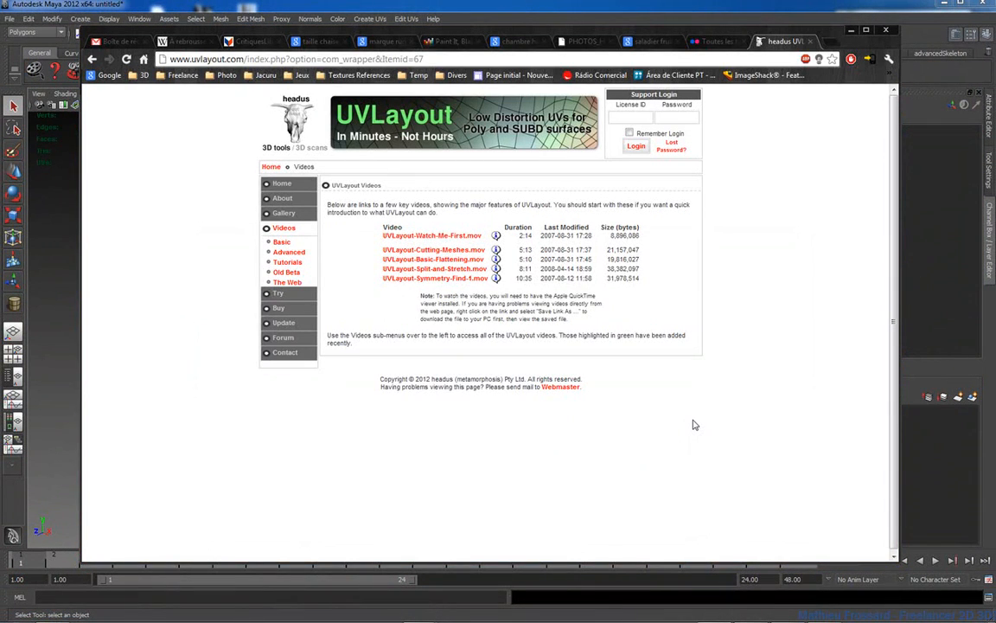
{"action": "left_click_drag", "start_coordinate": [664, 33], "coordinate": [669, 38]}
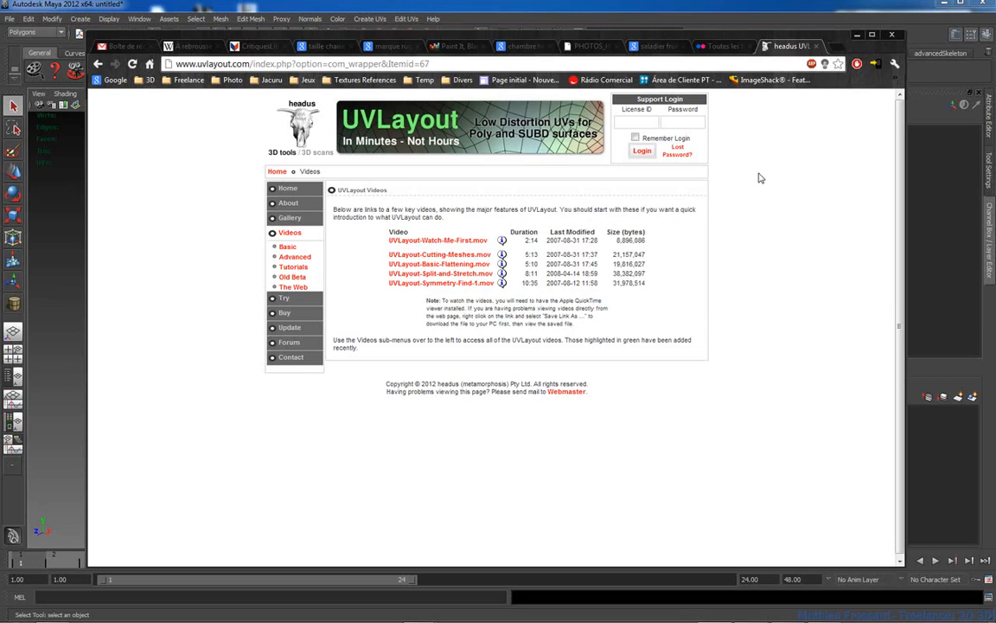
{"action": "left_click", "coordinate": [294, 257]}
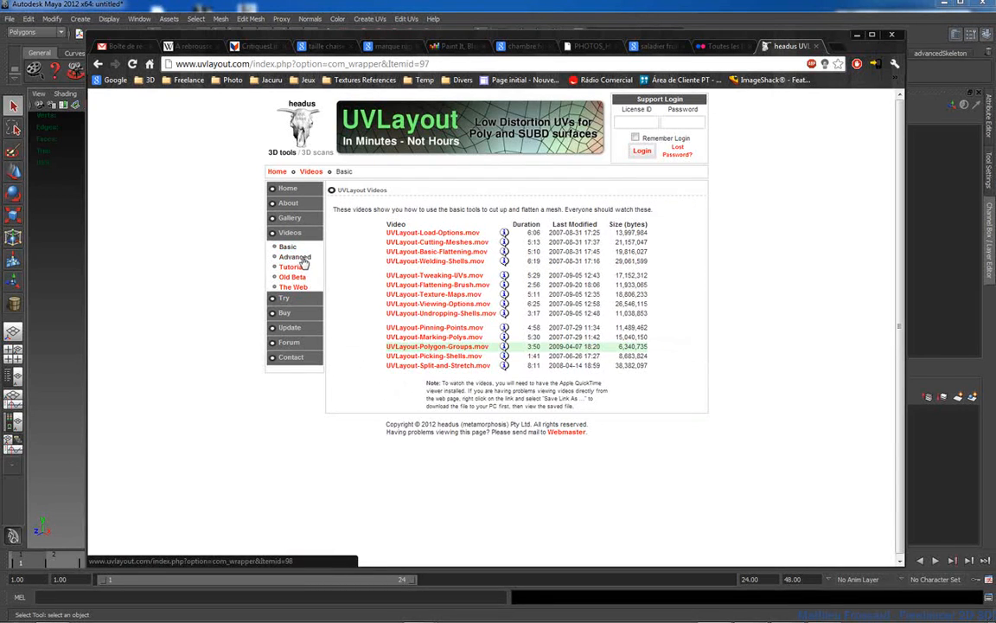
{"action": "left_click", "coordinate": [296, 257]}
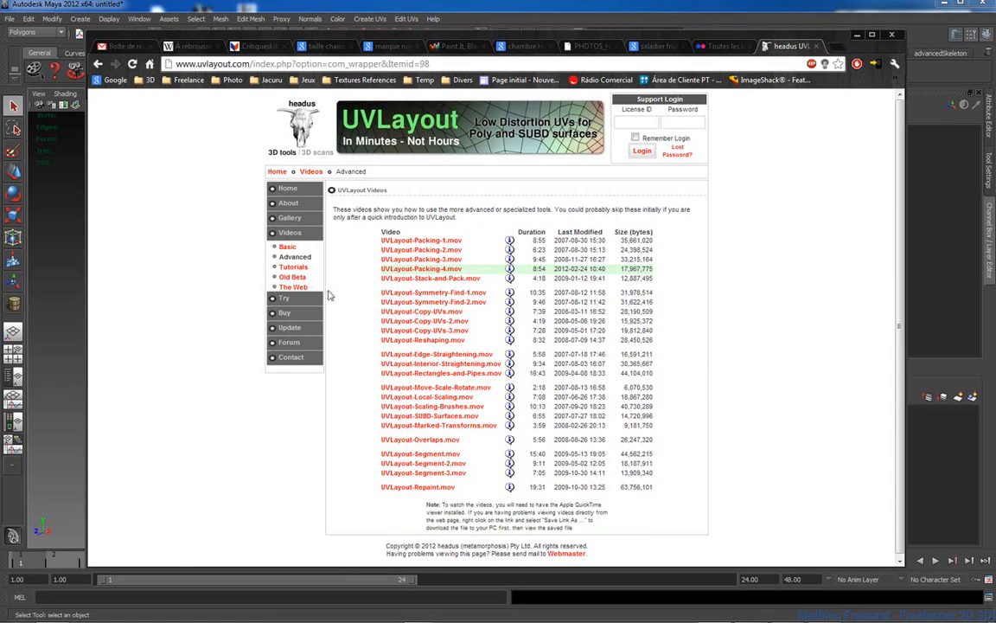
{"action": "left_click", "coordinate": [285, 248]}
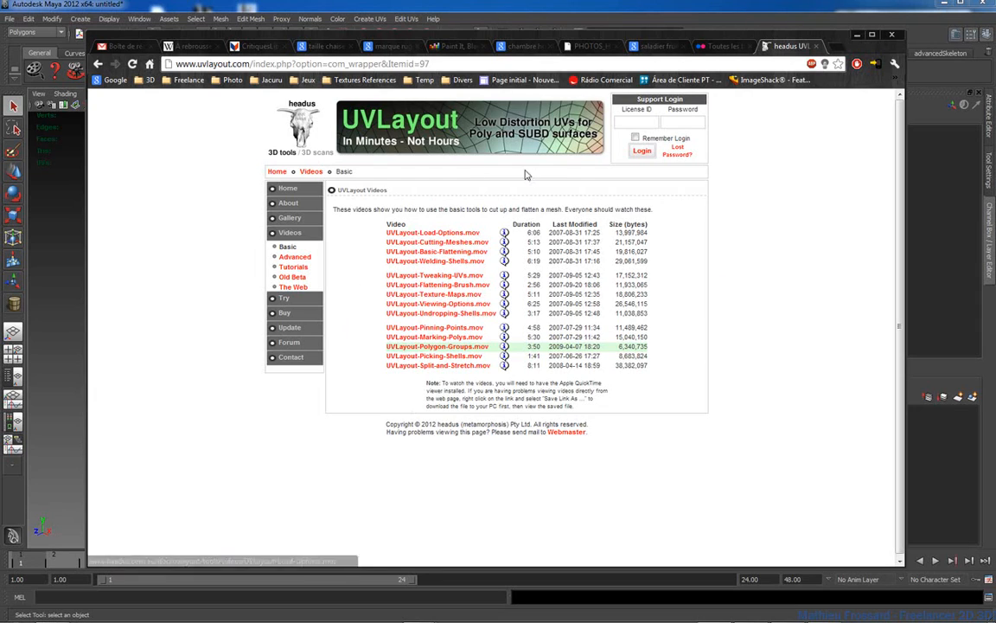
Return to Maya and open the recent scene YOCO_MOD_10.ma
{"action": "left_click", "coordinate": [513, 5]}
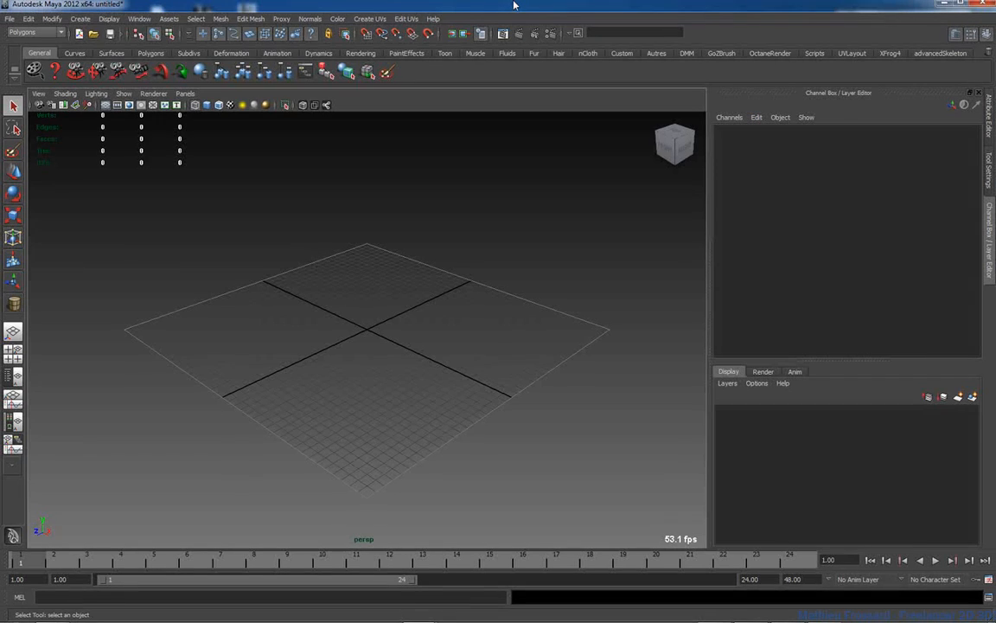
{"action": "left_click", "coordinate": [9, 19]}
{"action": "mouse_move", "coordinate": [76, 257]}
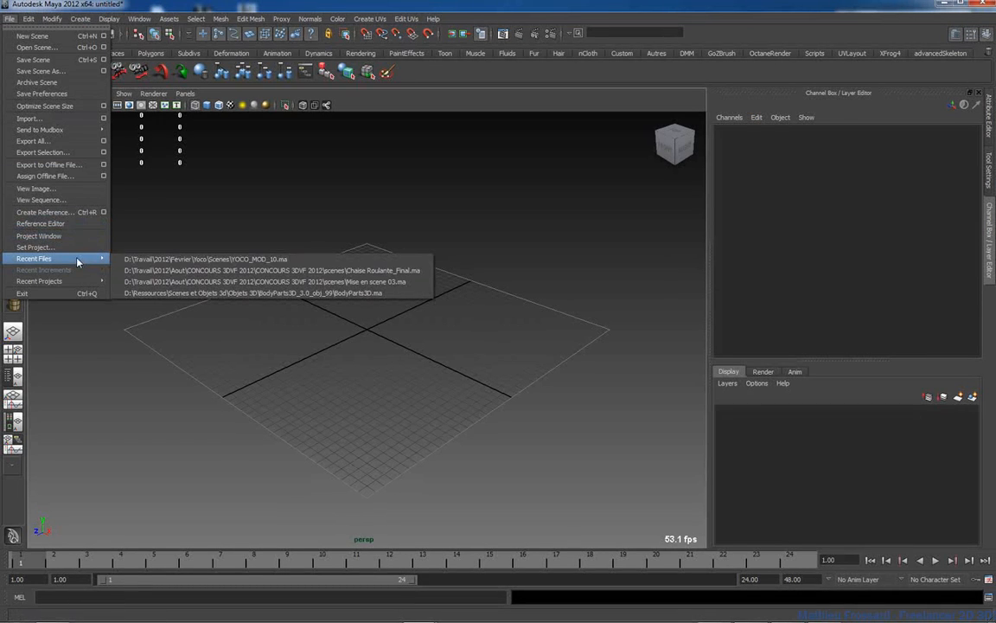
{"action": "left_click", "coordinate": [169, 258]}
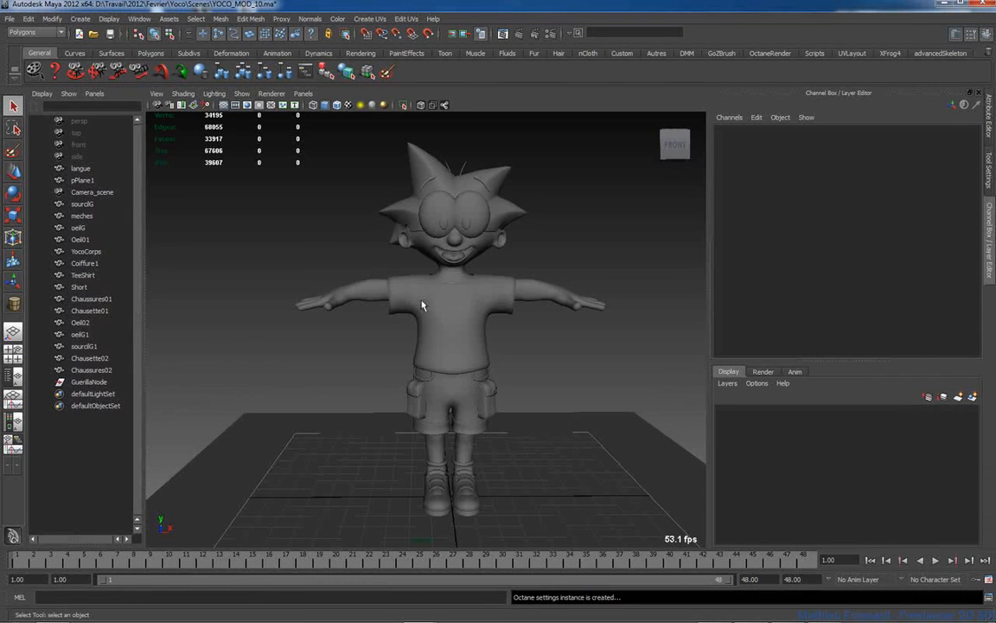
Select the character's body mesh YocoCorps and launch UVLayout through its Maya bridge
{"action": "left_click", "coordinate": [533, 296]}
{"action": "left_click_drag", "start_coordinate": [538, 341], "coordinate": [456, 349], "text": "alt"}
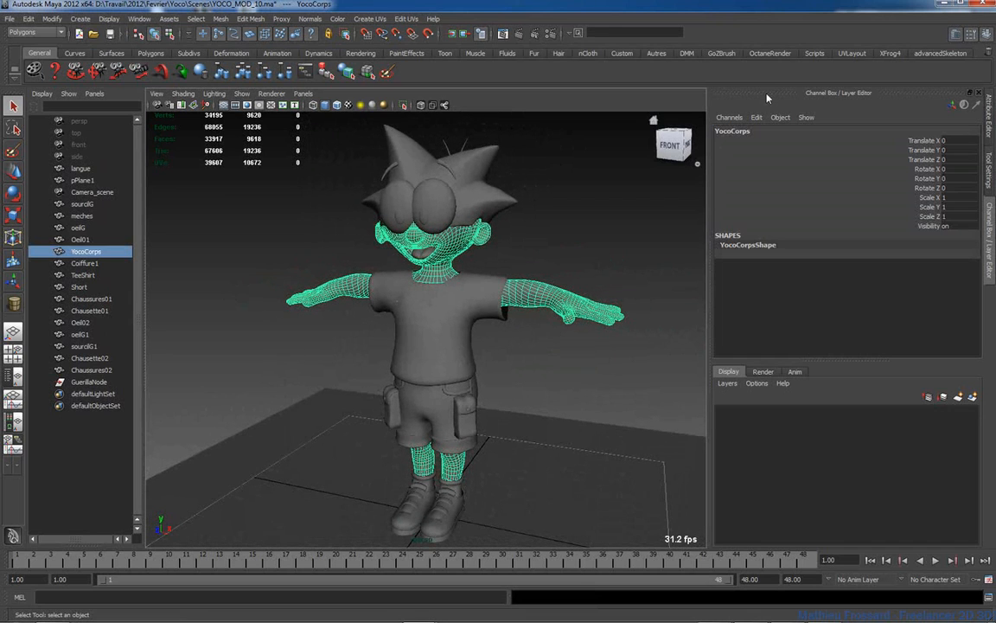
{"action": "left_click", "coordinate": [852, 52]}
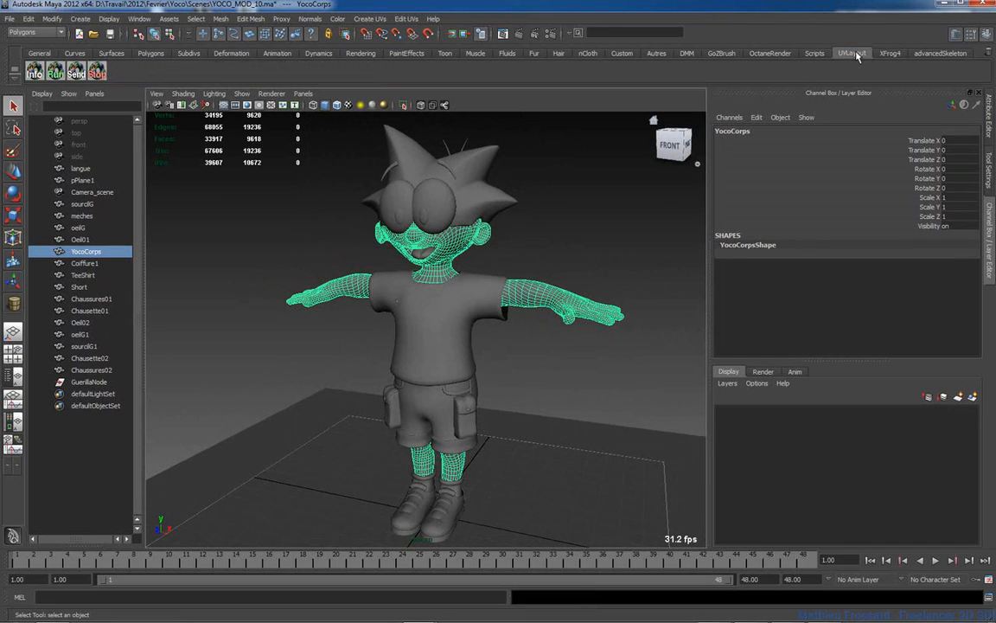
{"action": "left_click", "coordinate": [36, 76]}
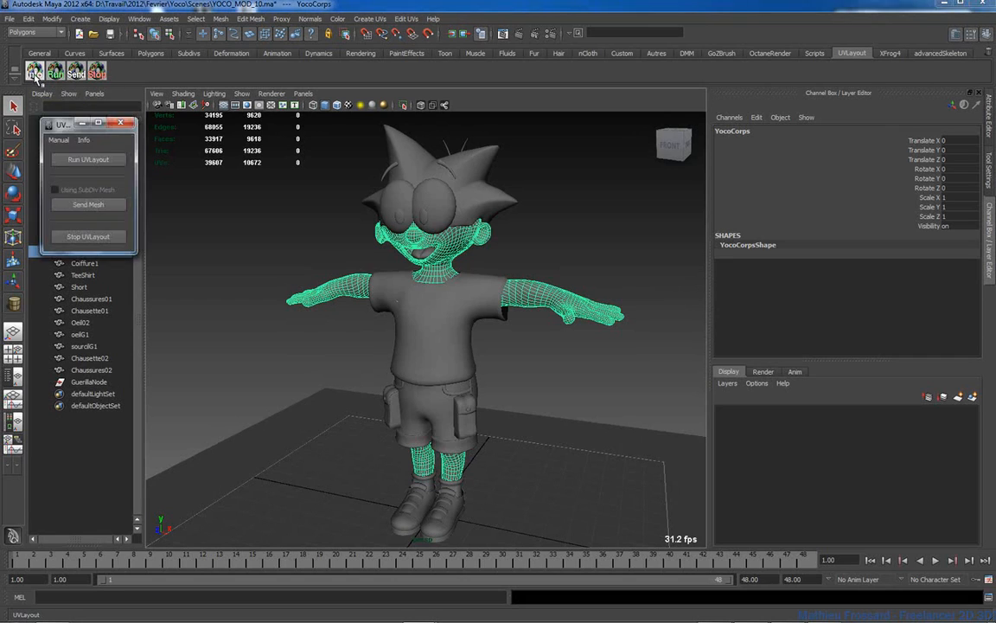
{"action": "left_click", "coordinate": [76, 160]}
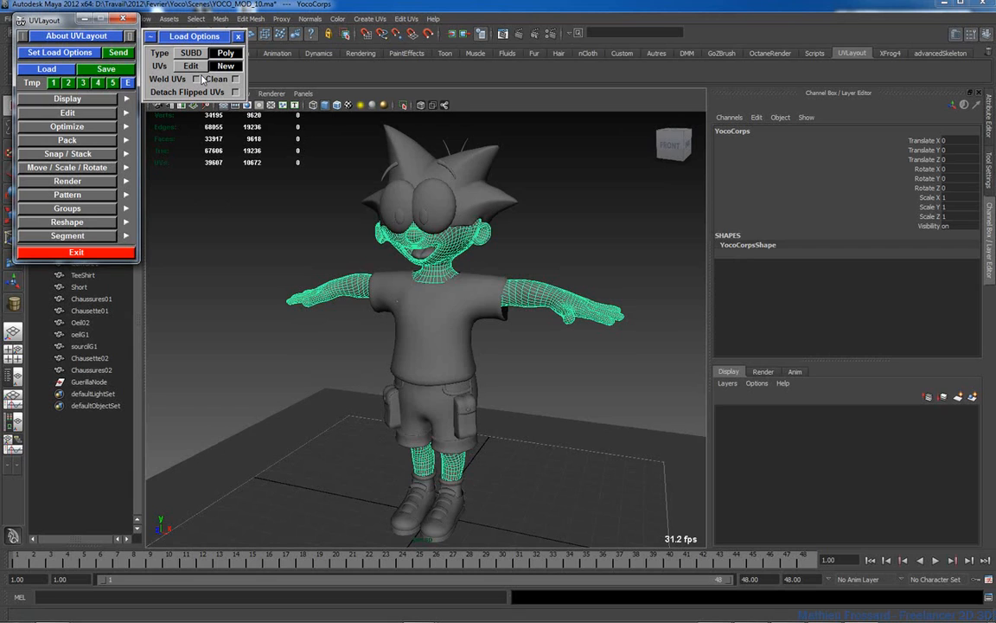
Set the UVs load option to New and send the YocoCorps body mesh from Maya to UVLayout
{"action": "left_click", "coordinate": [183, 67]}
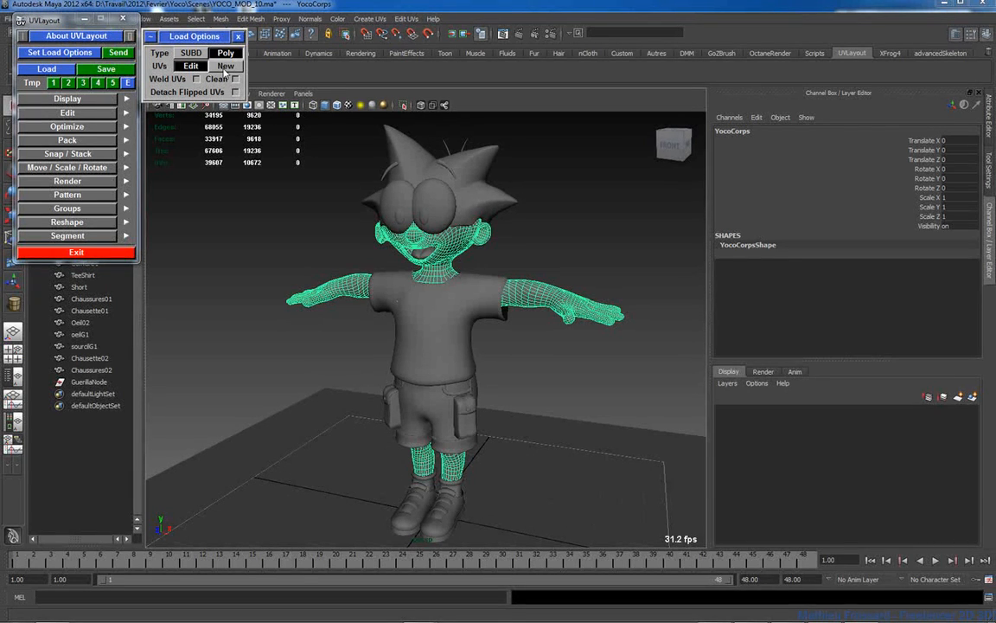
{"action": "left_click", "coordinate": [225, 70]}
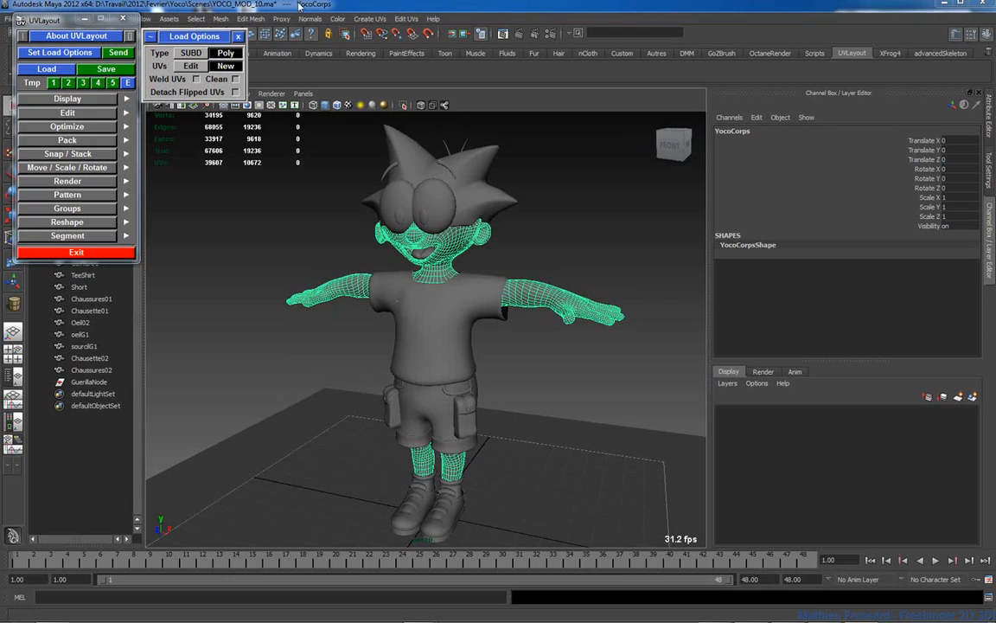
{"action": "left_click", "coordinate": [390, 8]}
{"action": "left_click", "coordinate": [60, 136]}
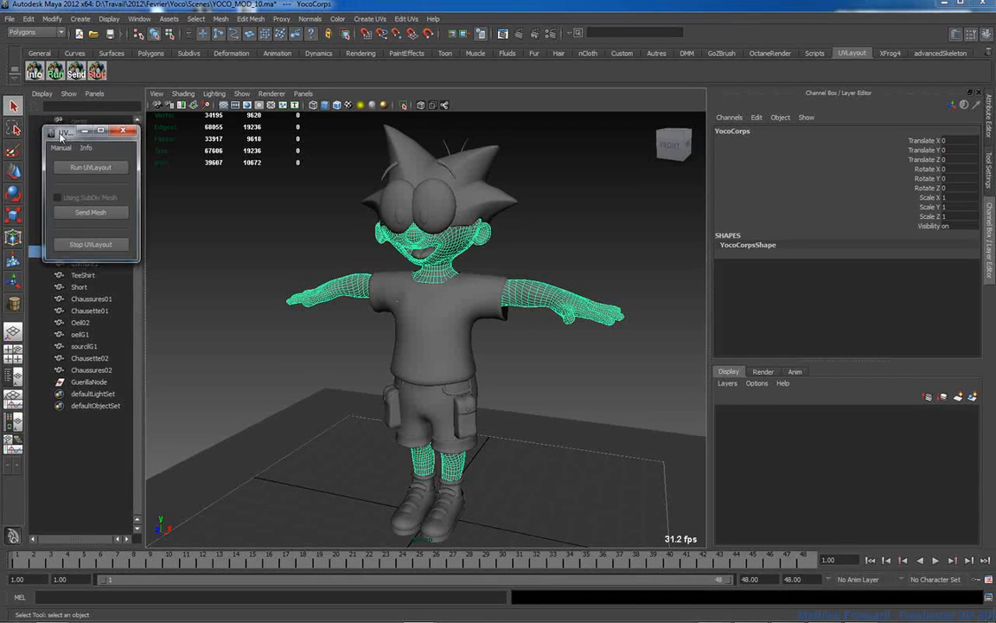
{"action": "left_click_drag", "start_coordinate": [505, 270], "coordinate": [517, 267], "text": "alt"}
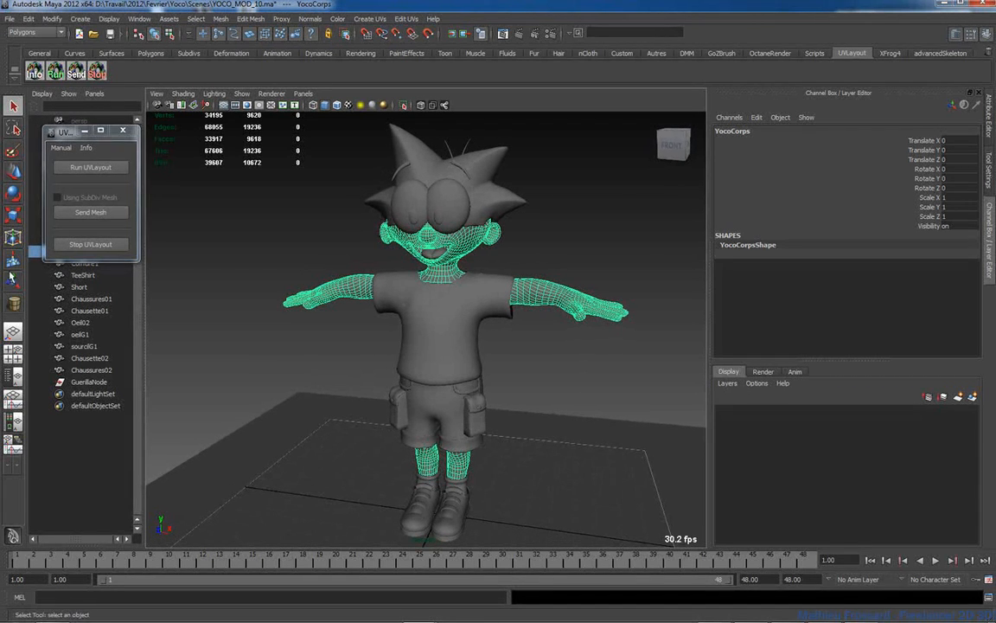
{"action": "left_click", "coordinate": [90, 212]}
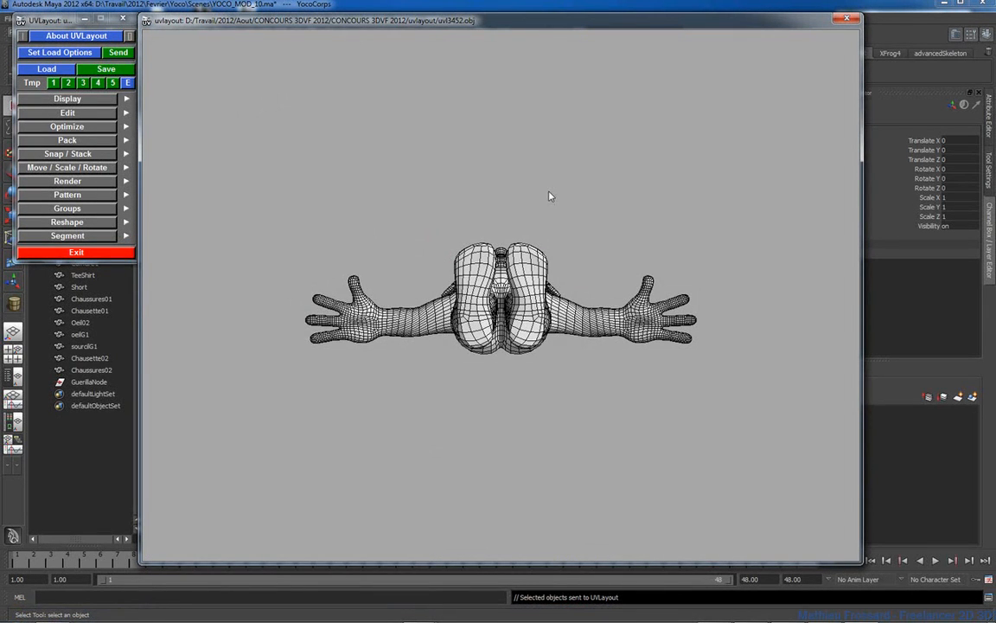
Find the body's symmetry by choosing a vertical edge on the chest's centre line as the reference
{"action": "left_click_drag", "start_coordinate": [554, 200], "coordinate": [580, 328]}
{"action": "right_click_drag", "start_coordinate": [580, 327], "coordinate": [586, 357]}
{"action": "left_click_drag", "start_coordinate": [587, 357], "coordinate": [552, 312]}
{"action": "right_click_drag", "start_coordinate": [554, 312], "coordinate": [572, 349]}
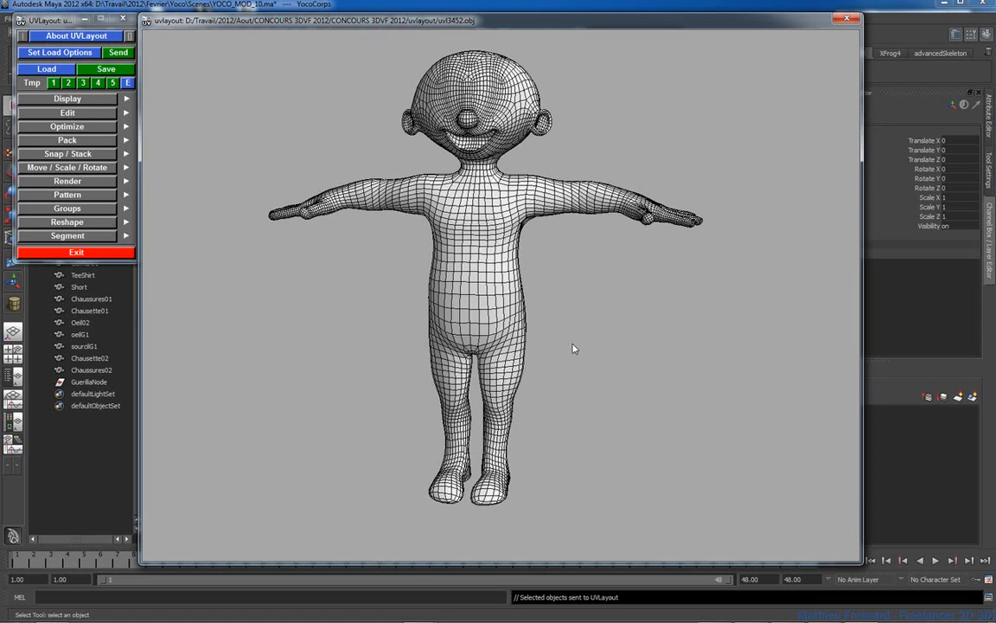
{"action": "left_click", "coordinate": [76, 115]}
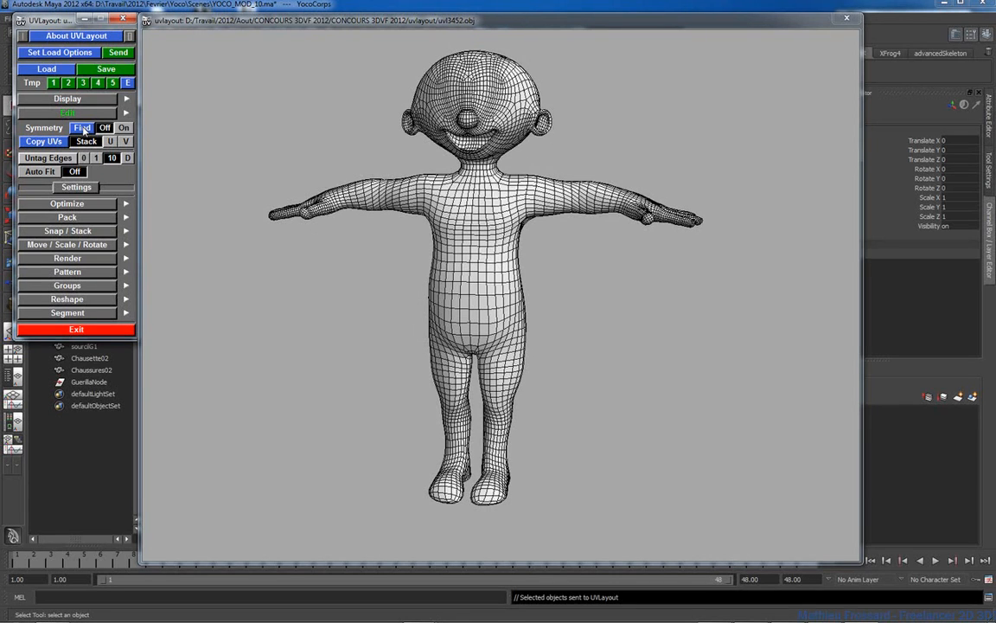
{"action": "left_click", "coordinate": [83, 128]}
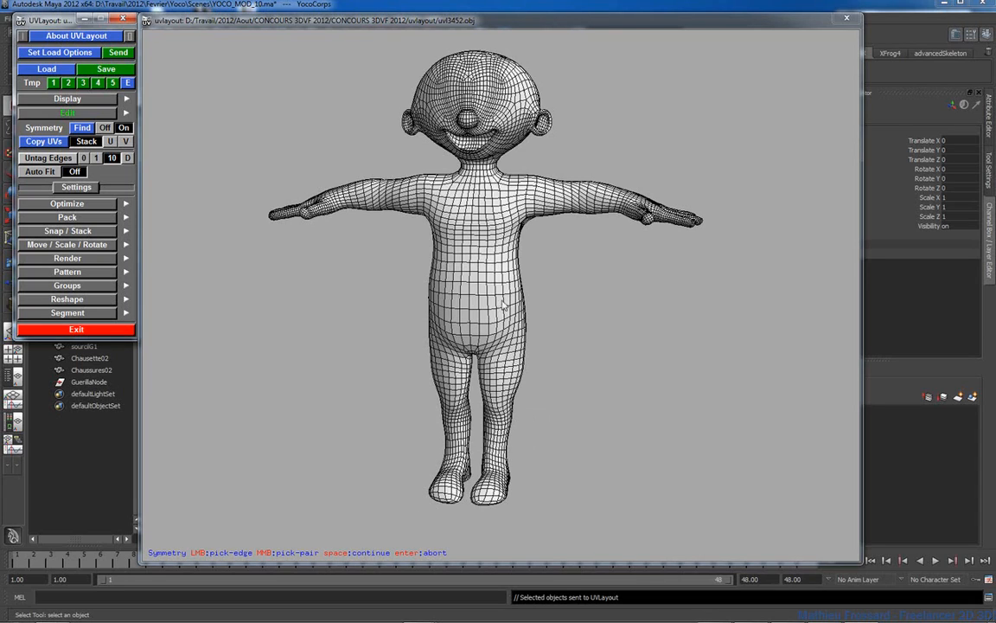
{"action": "left_click", "coordinate": [563, 325]}
{"action": "right_click_drag", "start_coordinate": [543, 274], "coordinate": [584, 290]}
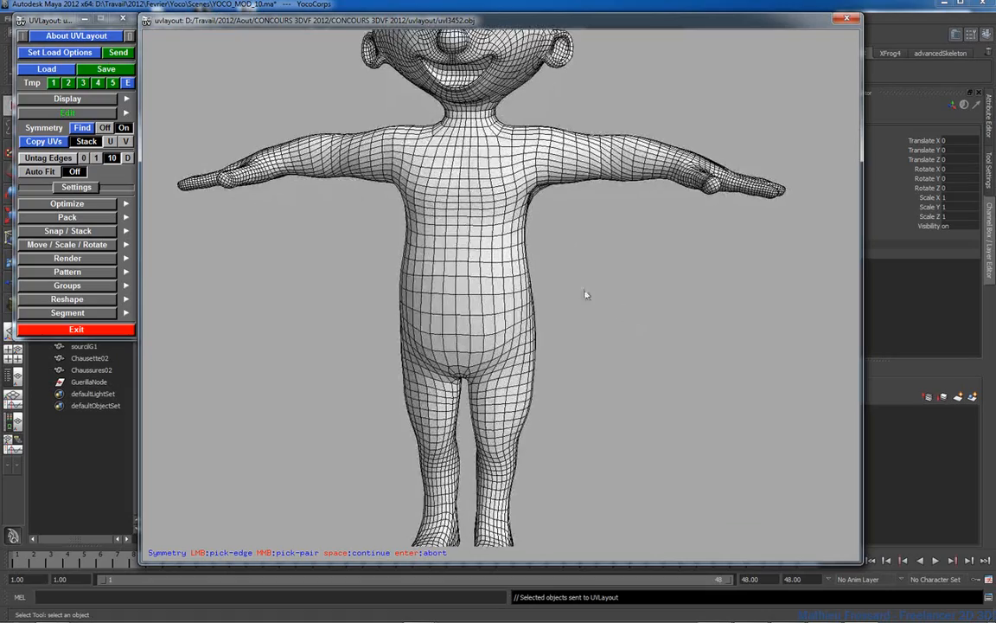
{"action": "middle_click_drag", "start_coordinate": [584, 290], "coordinate": [593, 401]}
{"action": "left_click_drag", "start_coordinate": [593, 401], "coordinate": [604, 386]}
{"action": "right_click_drag", "start_coordinate": [584, 351], "coordinate": [625, 406]}
{"action": "mouse_move", "coordinate": [625, 407]}
{"action": "left_mouse_down"}
{"action": "mouse_move", "coordinate": [660, 426]}
{"action": "mouse_move", "coordinate": [621, 418]}
{"action": "left_mouse_up"}
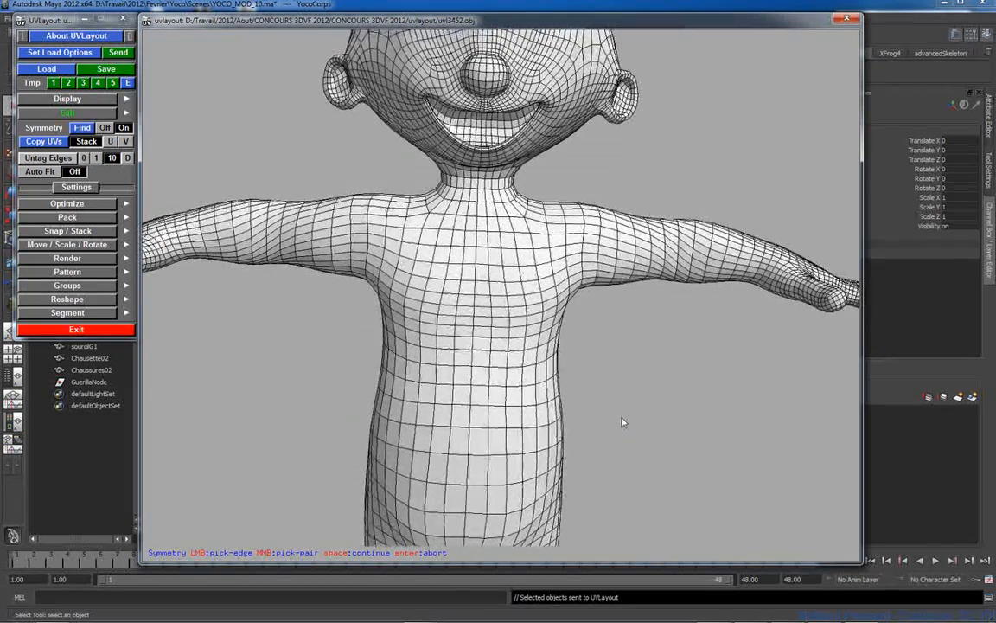
{"action": "left_click", "coordinate": [473, 288]}
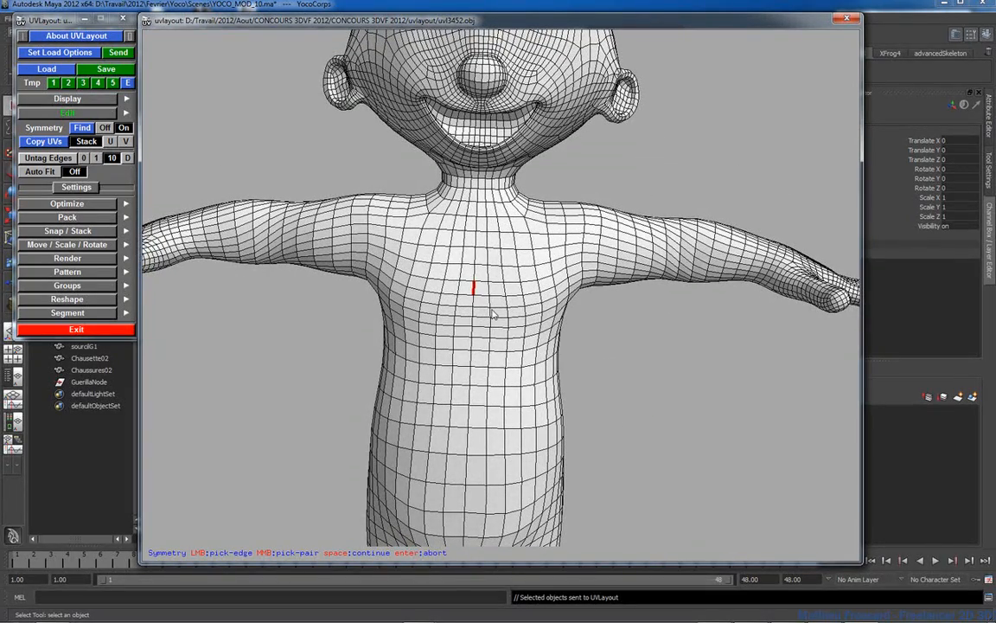
{"action": "key", "text": "space"}
{"action": "mouse_move", "coordinate": [651, 307]}
{"action": "right_mouse_down"}
{"action": "mouse_move", "coordinate": [542, 340]}
{"action": "mouse_move", "coordinate": [556, 281]}
{"action": "right_mouse_up"}
{"action": "left_click_drag", "start_coordinate": [556, 281], "coordinate": [465, 287]}
{"action": "right_click_drag", "start_coordinate": [465, 288], "coordinate": [484, 270]}
{"action": "middle_click_drag", "start_coordinate": [473, 270], "coordinate": [490, 291]}
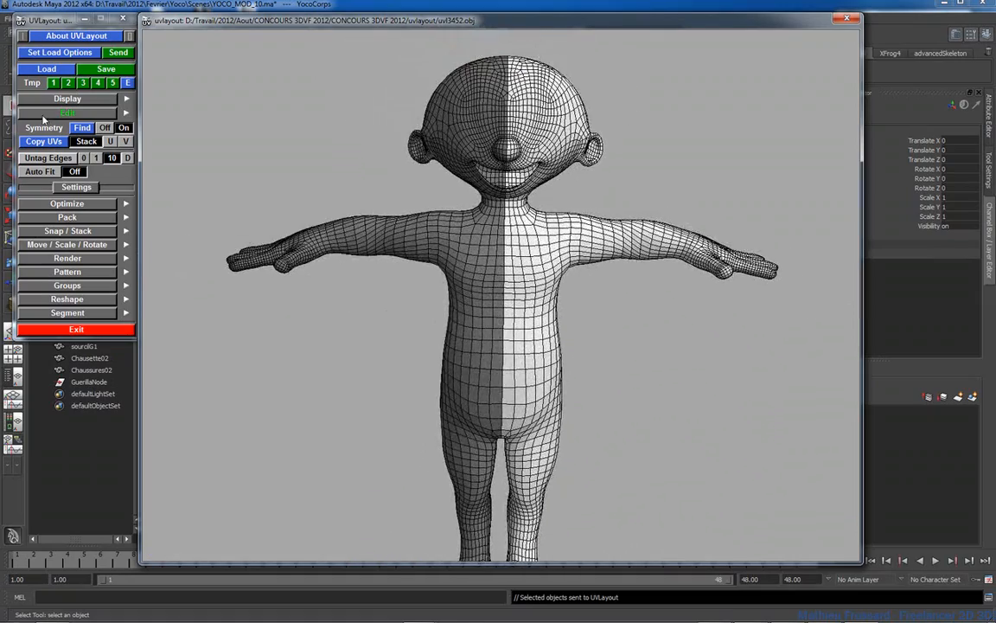
{"action": "left_click", "coordinate": [72, 114]}
Mark a cut along the horizontal edges at the front base of the neck
{"action": "mouse_move", "coordinate": [562, 211]}
{"action": "left_mouse_down"}
{"action": "mouse_move", "coordinate": [601, 212]}
{"action": "mouse_move", "coordinate": [571, 227]}
{"action": "left_mouse_up"}
{"action": "right_click_drag", "start_coordinate": [571, 227], "coordinate": [615, 246]}
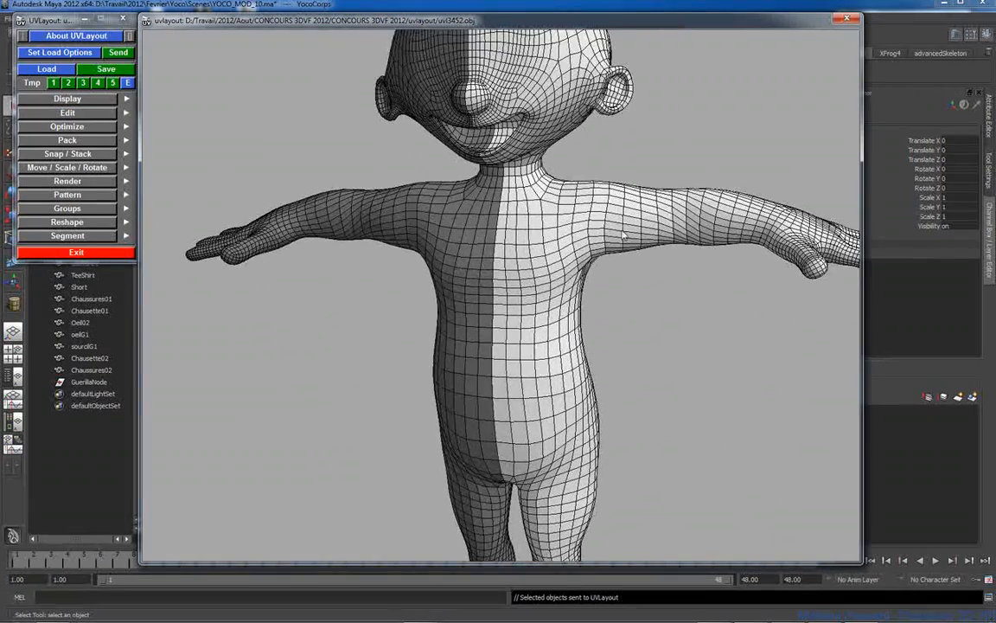
{"action": "middle_click_drag", "start_coordinate": [614, 247], "coordinate": [597, 339]}
{"action": "left_click_drag", "start_coordinate": [598, 339], "coordinate": [620, 316]}
{"action": "right_click_drag", "start_coordinate": [597, 316], "coordinate": [631, 298]}
{"action": "middle_click_drag", "start_coordinate": [631, 298], "coordinate": [633, 338]}
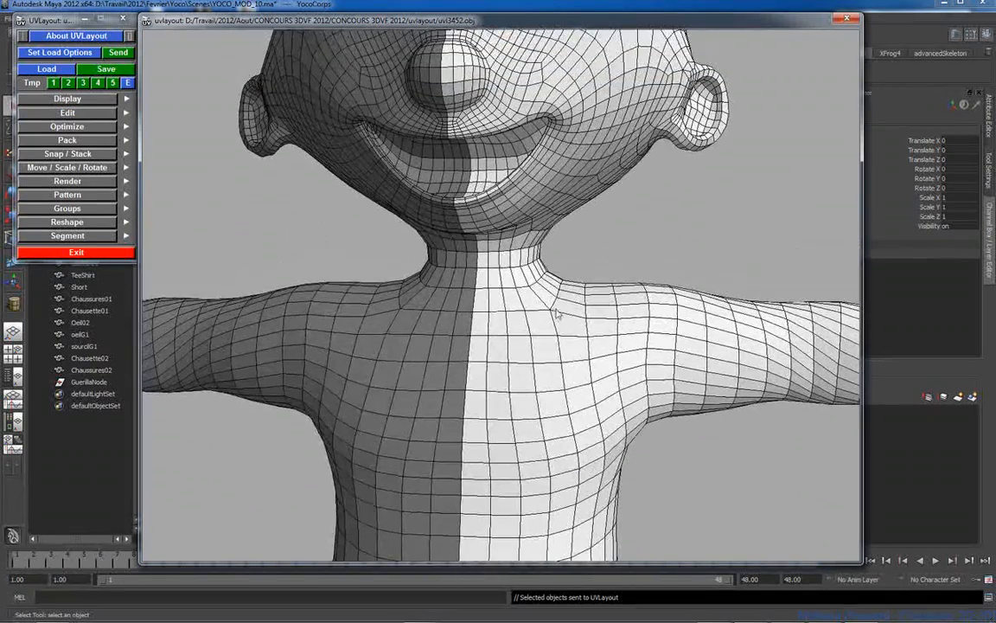
{"action": "mouse_move", "coordinate": [532, 301]}
{"action": "left_mouse_down"}
{"action": "mouse_move", "coordinate": [524, 312]}
{"action": "mouse_move", "coordinate": [543, 319]}
{"action": "left_mouse_up"}
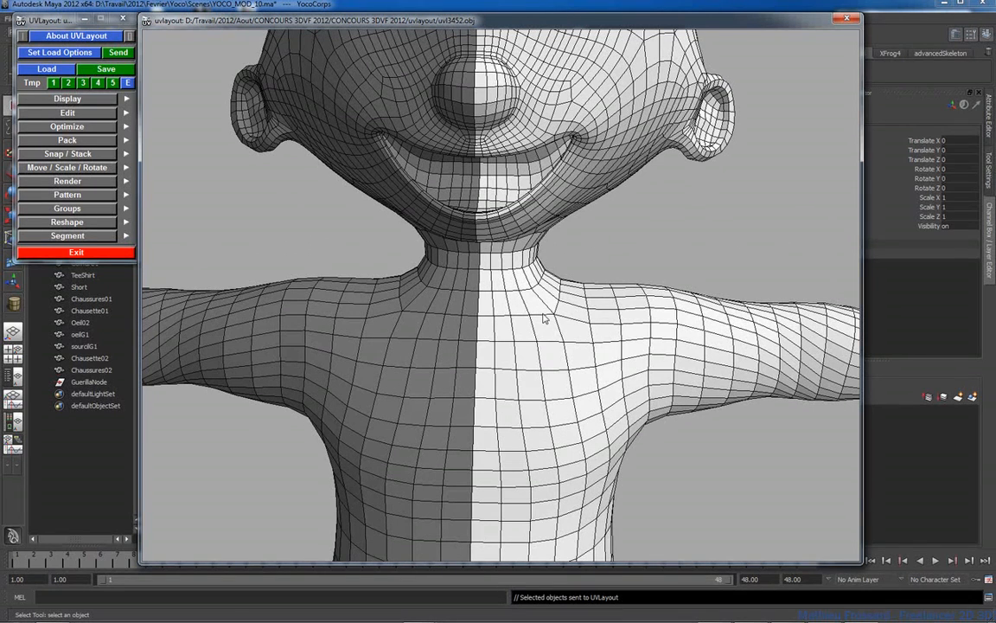
{"action": "key", "text": "c"}
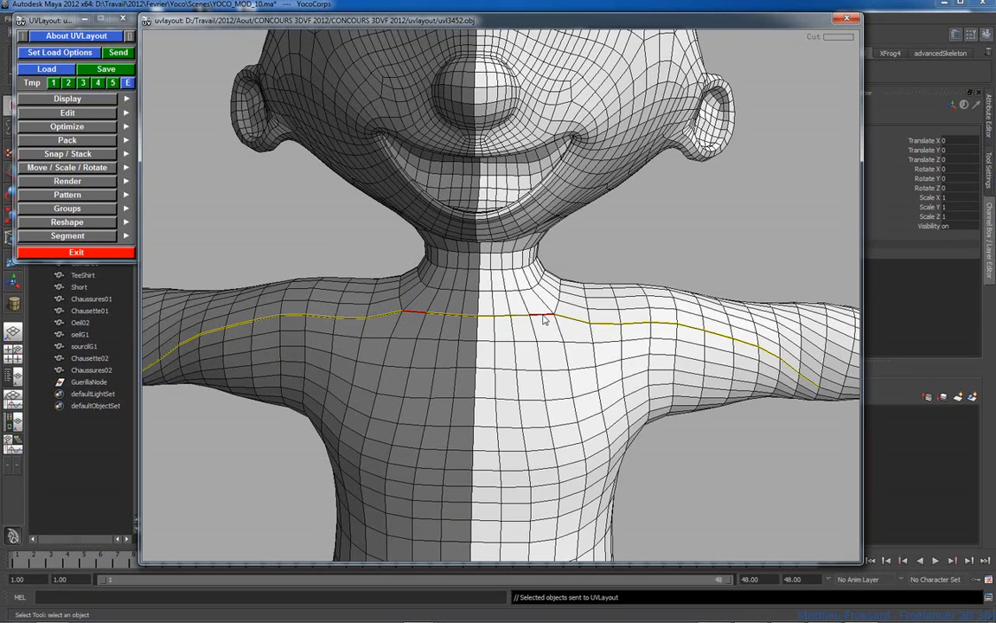
Mark a cut from the front corner of the neck base over the shoulder, and weld the seam branch running along the arms
{"action": "left_click_drag", "start_coordinate": [511, 292], "coordinate": [486, 297]}
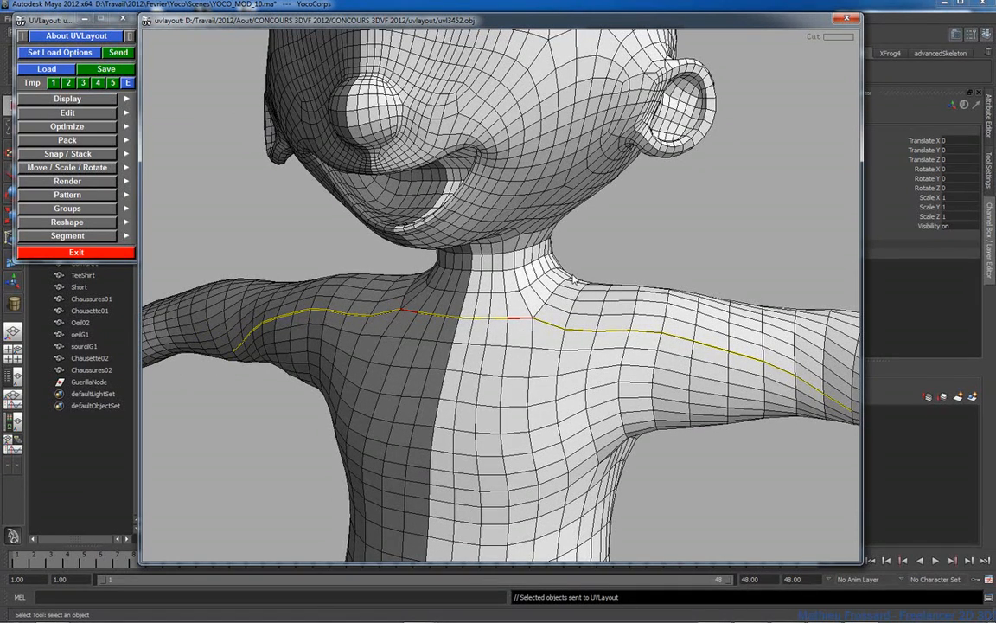
{"action": "left_click_drag", "start_coordinate": [574, 339], "coordinate": [538, 328]}
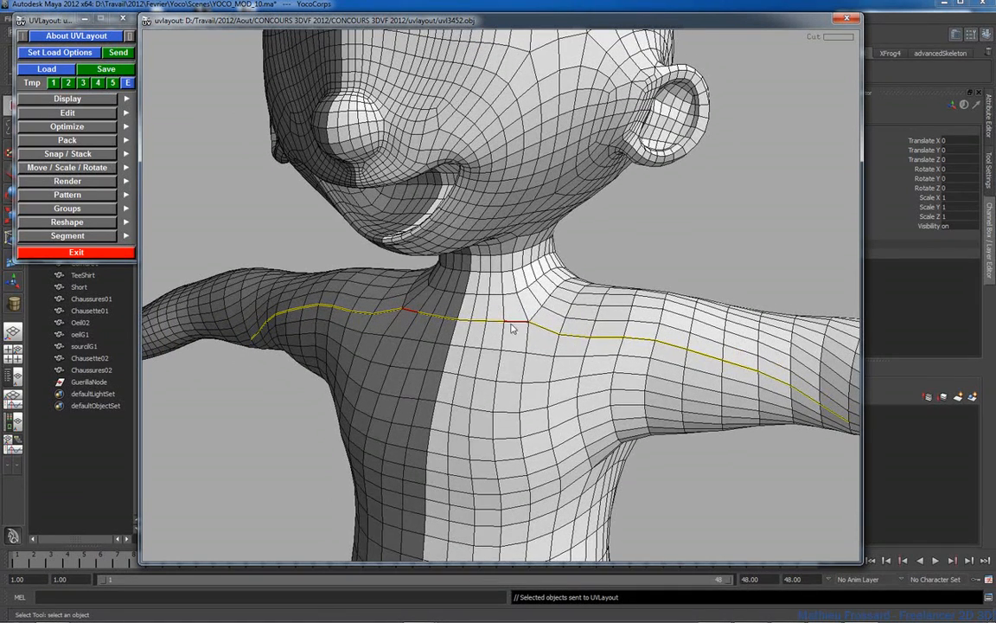
{"action": "key", "text": "c"}
{"action": "left_click_drag", "start_coordinate": [540, 330], "coordinate": [550, 339]}
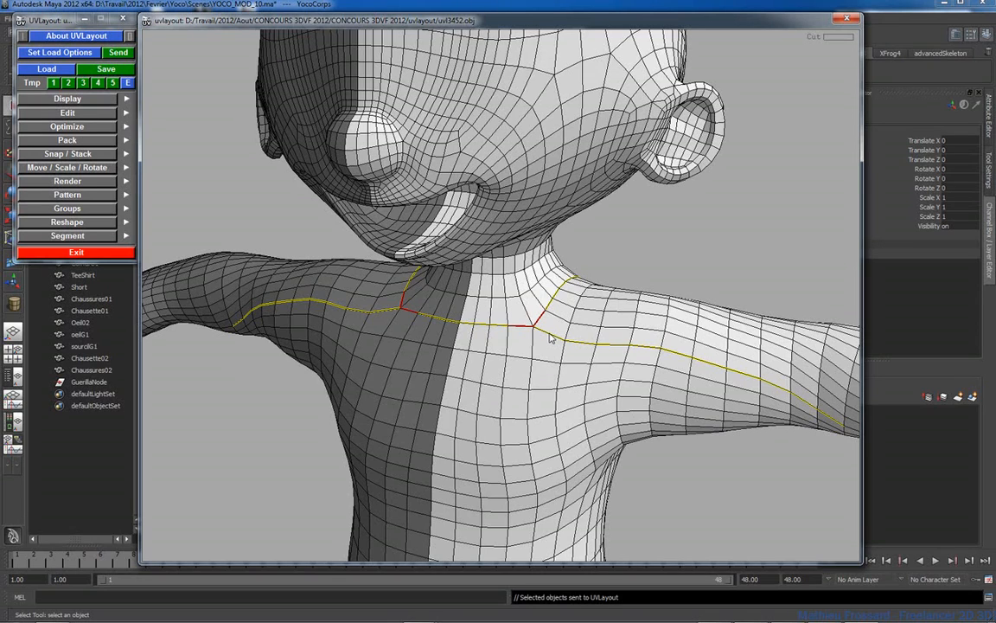
{"action": "key", "text": "w"}
{"action": "left_click_drag", "start_coordinate": [556, 338], "coordinate": [538, 340]}
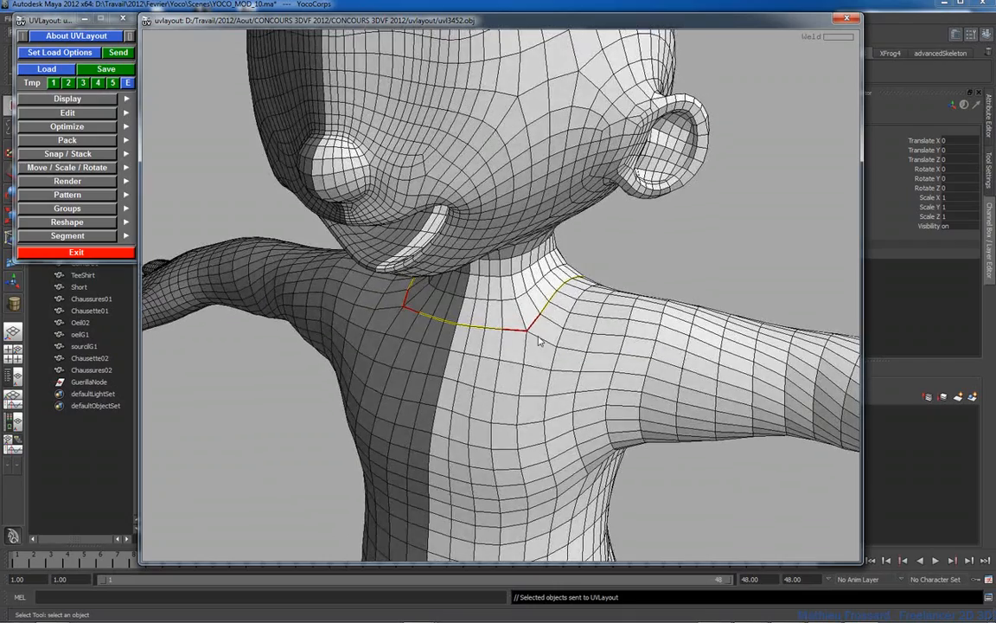
Complete the neck-base seam with a cut across the back and detach the head from the body
{"action": "left_click_drag", "start_coordinate": [765, 404], "coordinate": [593, 396]}
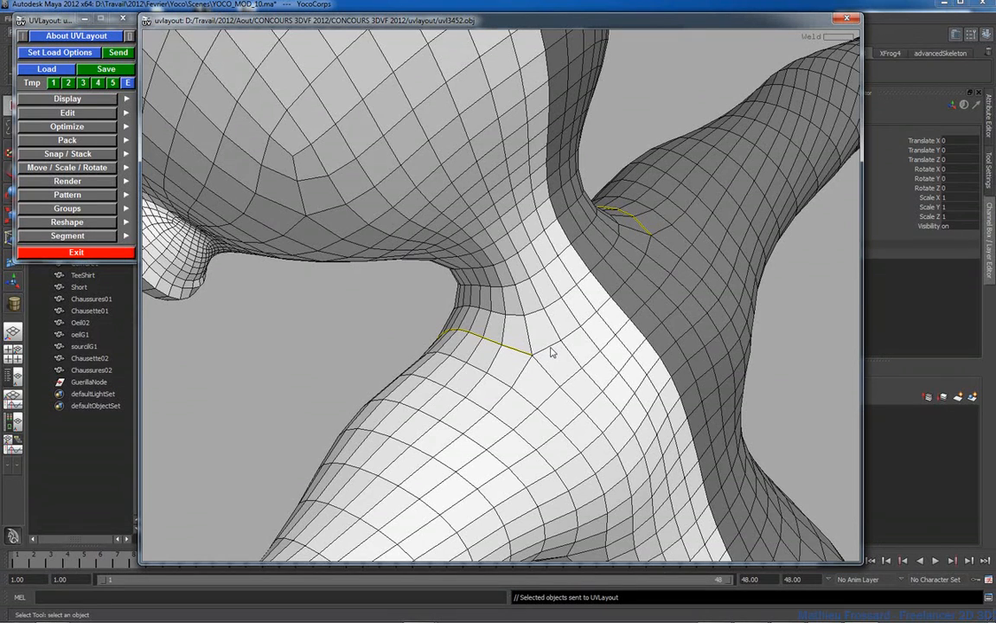
{"action": "left_click_drag", "start_coordinate": [553, 350], "coordinate": [550, 352]}
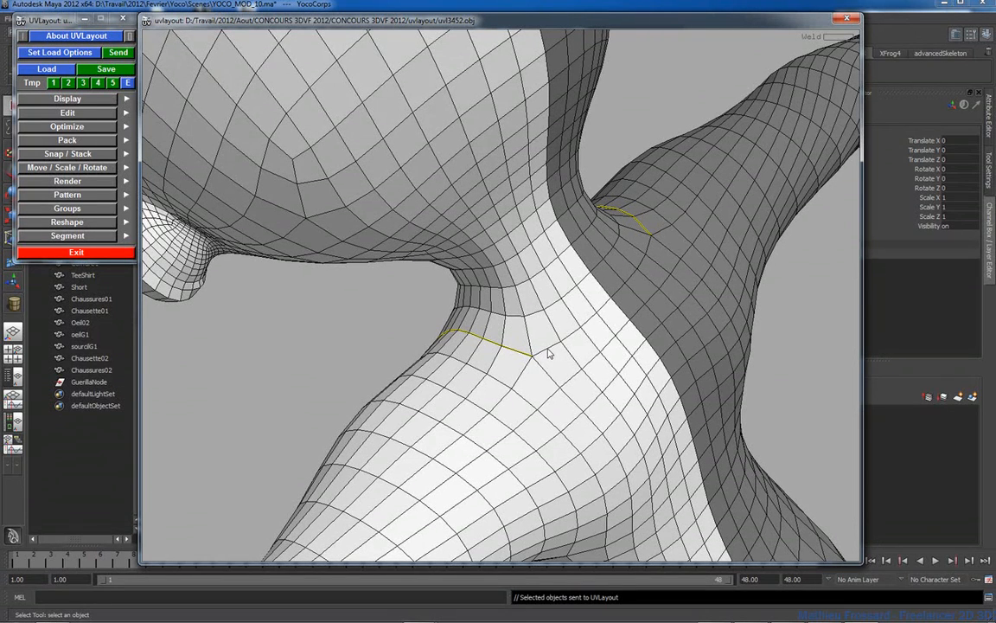
{"action": "key", "text": "c"}
{"action": "left_click_drag", "start_coordinate": [535, 338], "coordinate": [576, 322]}
{"action": "left_click_drag", "start_coordinate": [630, 275], "coordinate": [545, 438]}
{"action": "key", "text": "Return"}
{"action": "right_click_drag", "start_coordinate": [510, 360], "coordinate": [627, 366]}
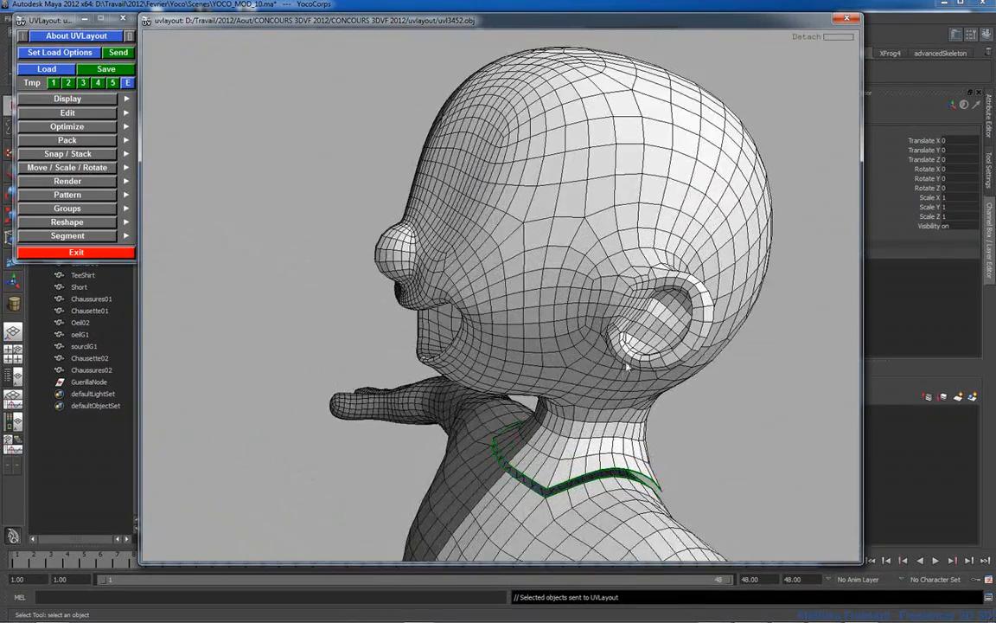
Mark a cut along the edge loop around the base of the ear and detach the ear from the head
{"action": "left_click_drag", "start_coordinate": [627, 367], "coordinate": [596, 345]}
{"action": "right_click_drag", "start_coordinate": [595, 345], "coordinate": [640, 355]}
{"action": "left_click_drag", "start_coordinate": [640, 355], "coordinate": [565, 285]}
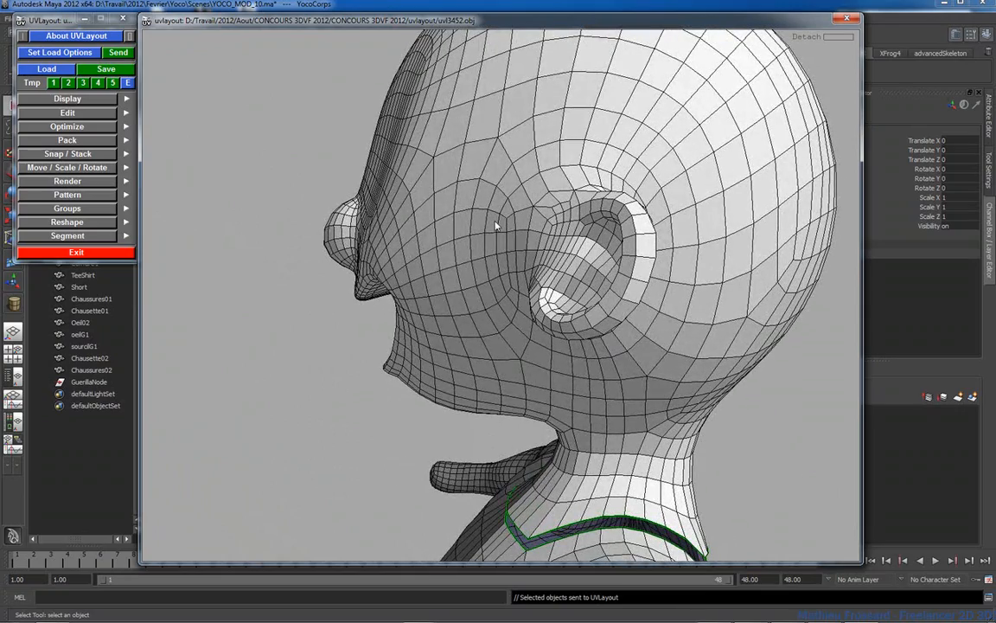
{"action": "key", "text": "c"}
{"action": "left_click_drag", "start_coordinate": [500, 225], "coordinate": [582, 234]}
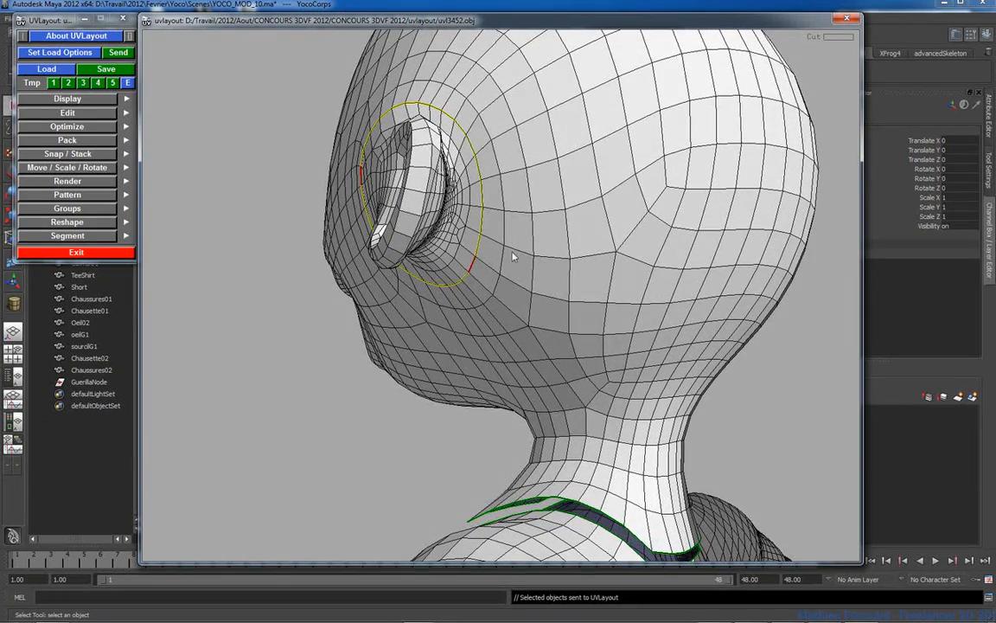
{"action": "left_click_drag", "start_coordinate": [507, 260], "coordinate": [534, 257]}
{"action": "key", "text": "Return"}
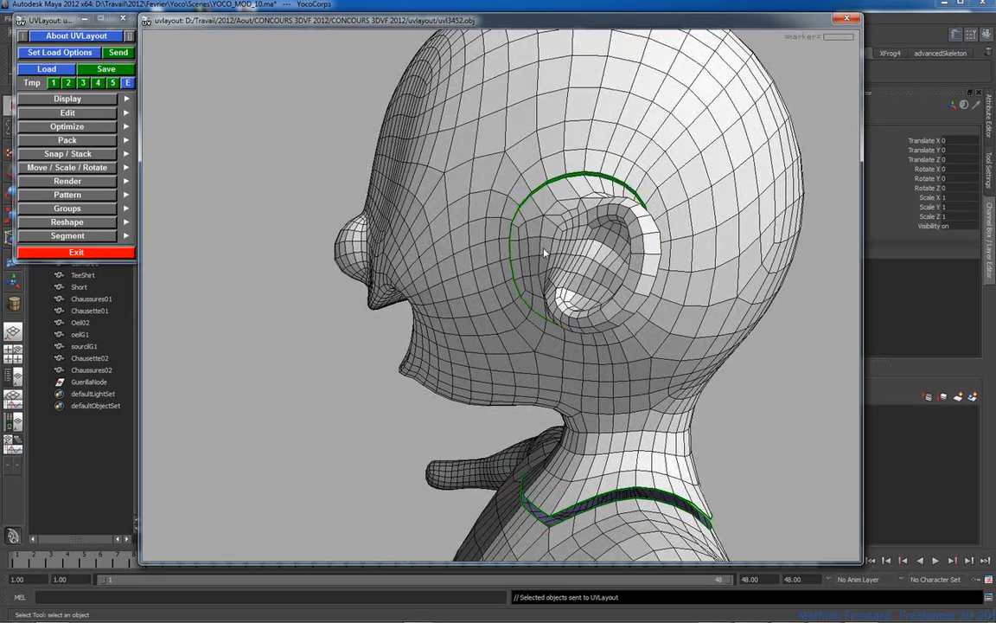
Mark a cut along the outer rim of the ear
{"action": "left_click_drag", "start_coordinate": [595, 252], "coordinate": [536, 269]}
{"action": "right_click_drag", "start_coordinate": [535, 267], "coordinate": [620, 313]}
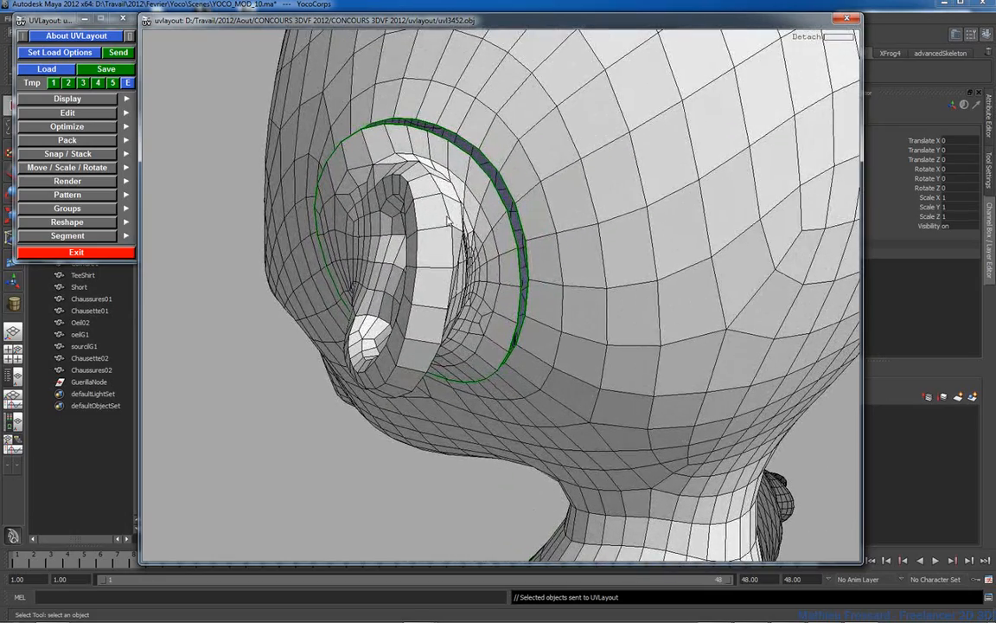
{"action": "key", "text": "c"}
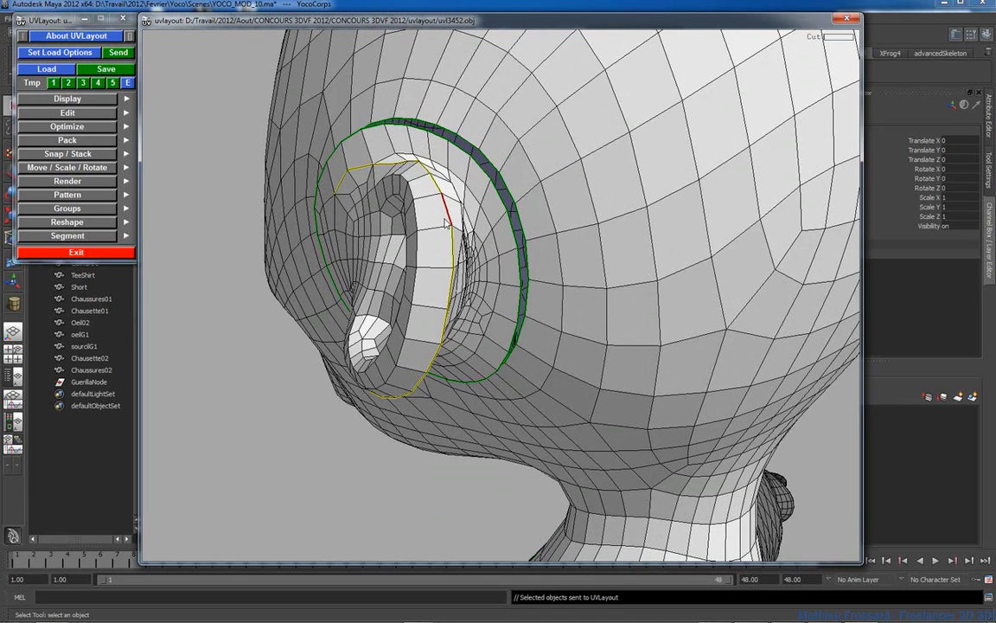
{"action": "left_click_drag", "start_coordinate": [445, 223], "coordinate": [448, 219]}
Link the rim cut to the ear-base seam at the ear's upper front and weld the surplus branch
{"action": "key", "text": "c"}
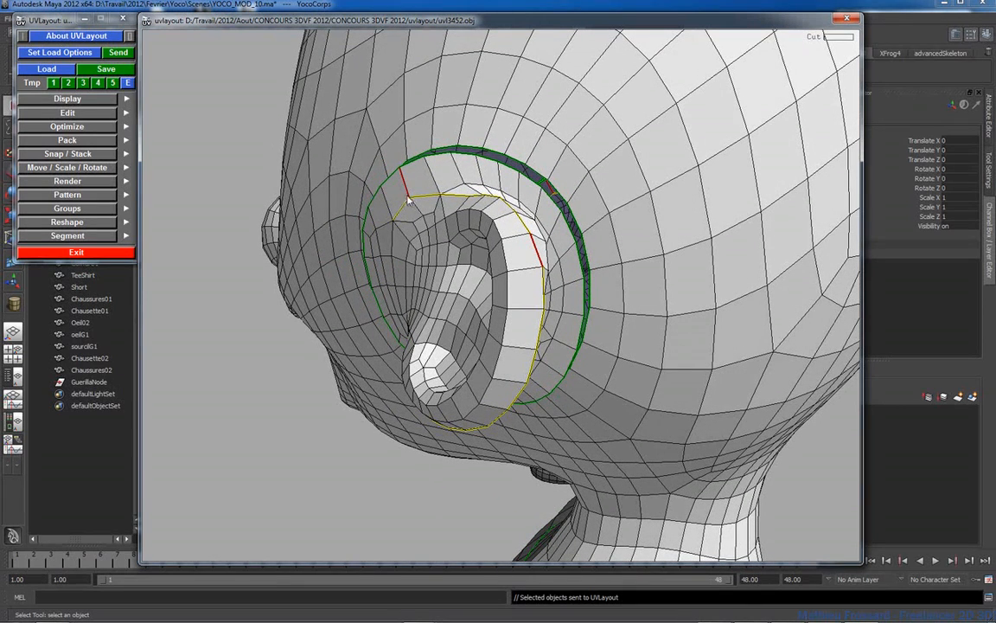
{"action": "key", "text": "w"}
{"action": "left_click_drag", "start_coordinate": [428, 201], "coordinate": [446, 224]}
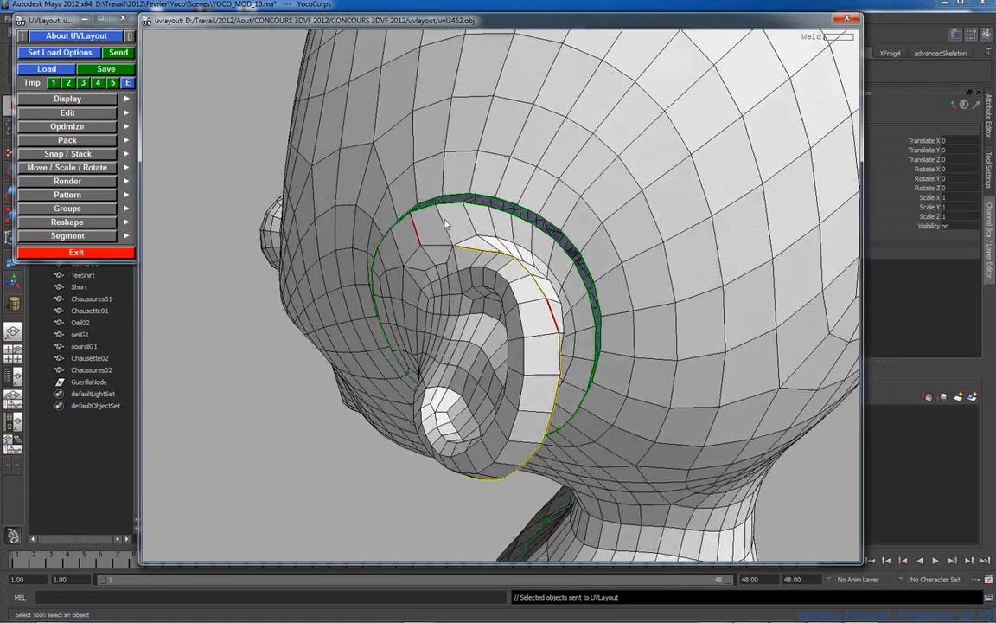
{"action": "key", "text": "c"}
{"action": "key", "text": "w"}
Join the rim cut to the ear-base seam below the earlobe, welding the surplus branch, and detach the ear's front part
{"action": "right_click_drag", "start_coordinate": [473, 251], "coordinate": [443, 249]}
{"action": "left_click_drag", "start_coordinate": [443, 249], "coordinate": [666, 320]}
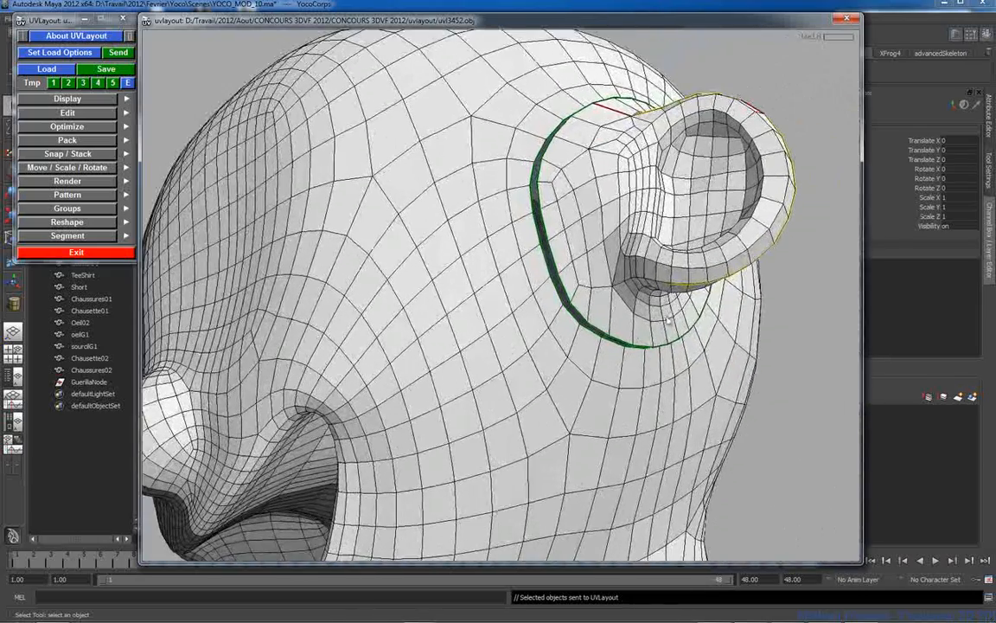
{"action": "key", "text": "c"}
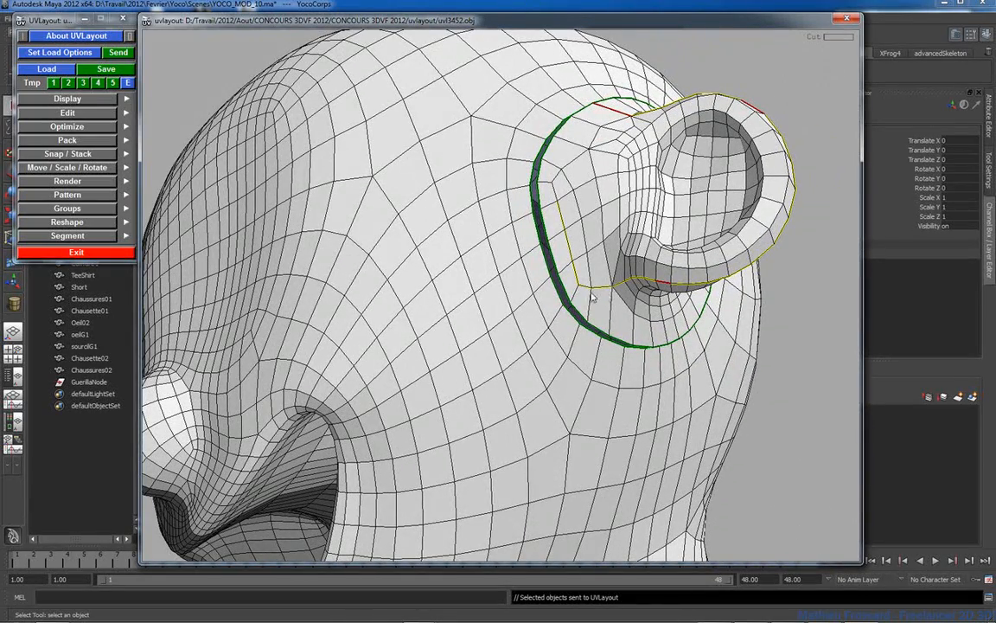
{"action": "key", "text": "w"}
{"action": "right_click_drag", "start_coordinate": [588, 275], "coordinate": [585, 284]}
{"action": "left_click_drag", "start_coordinate": [584, 284], "coordinate": [467, 305]}
{"action": "key", "text": "Return"}
{"action": "right_click_drag", "start_coordinate": [467, 304], "coordinate": [394, 302]}
{"action": "middle_click_drag", "start_coordinate": [394, 303], "coordinate": [602, 341]}
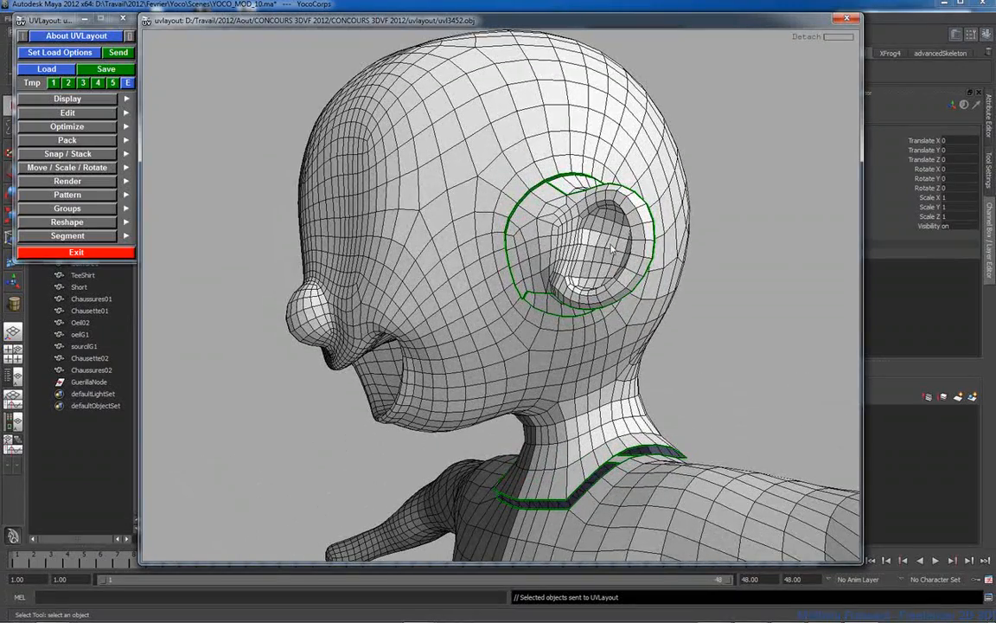
Pull the front ear shell away from the head to check the cut, and return it to the ear
{"action": "middle_click_drag", "start_coordinate": [610, 246], "coordinate": [529, 233]}
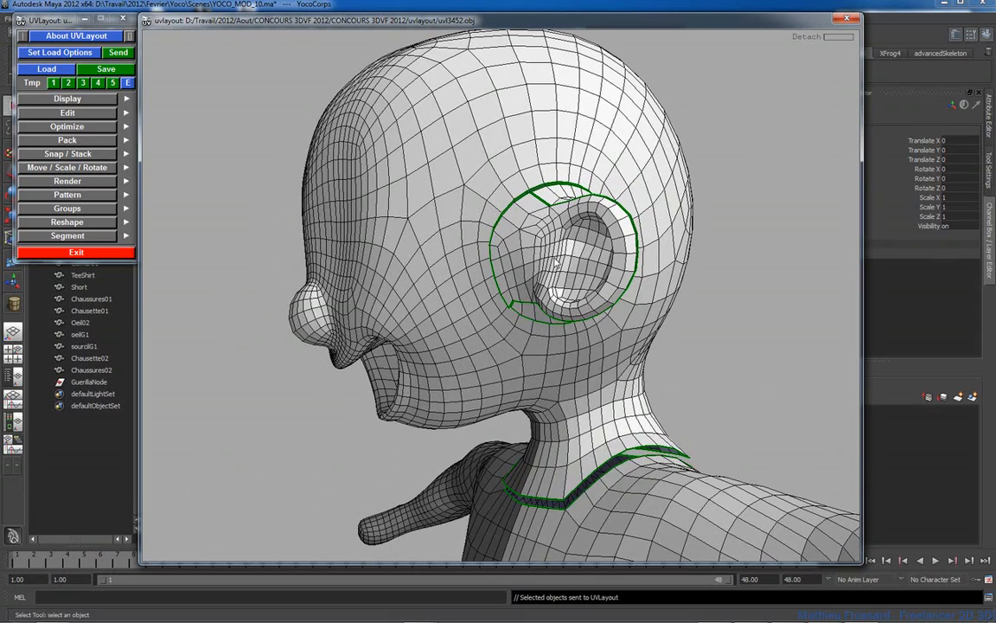
{"action": "middle_click_drag", "start_coordinate": [557, 263], "coordinate": [227, 272]}
{"action": "left_click_drag", "start_coordinate": [584, 264], "coordinate": [622, 256]}
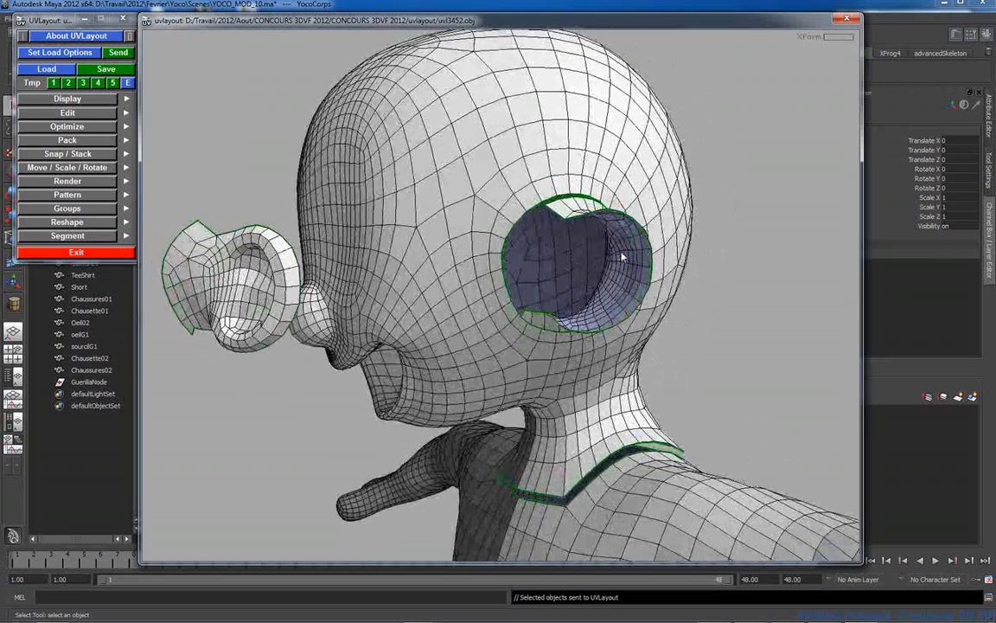
{"action": "middle_click_drag", "start_coordinate": [244, 257], "coordinate": [566, 248]}
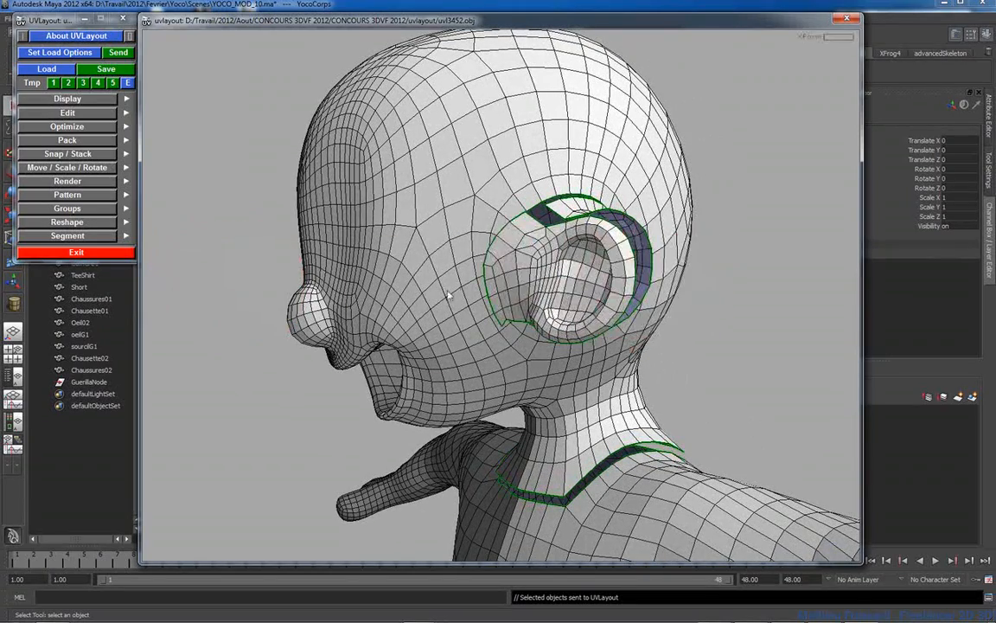
{"action": "middle_click_drag", "start_coordinate": [538, 289], "coordinate": [307, 307]}
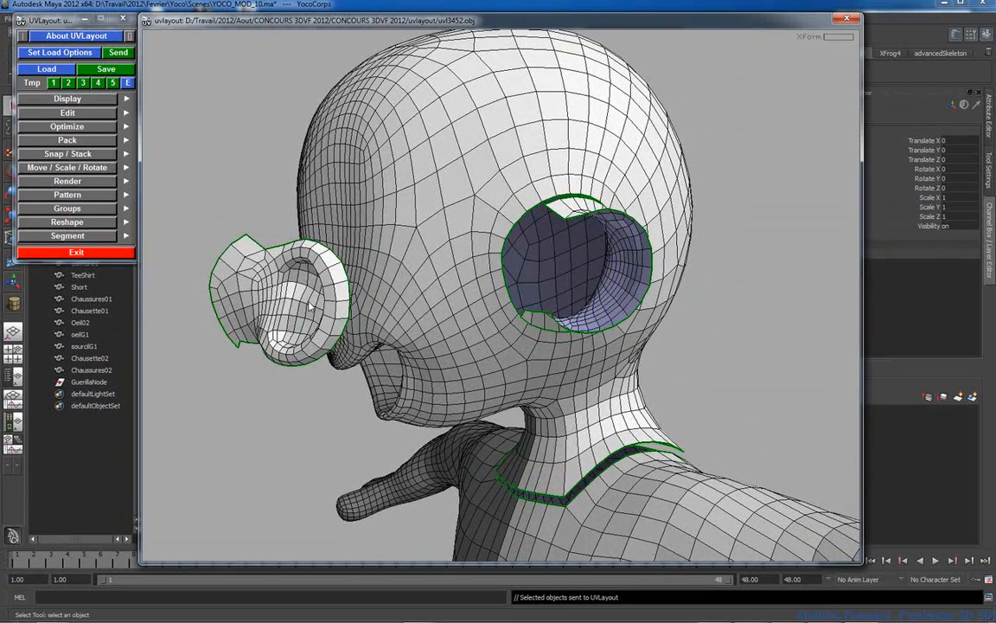
{"action": "key", "text": "shift+d"}
{"action": "left_click_drag", "start_coordinate": [554, 251], "coordinate": [633, 271]}
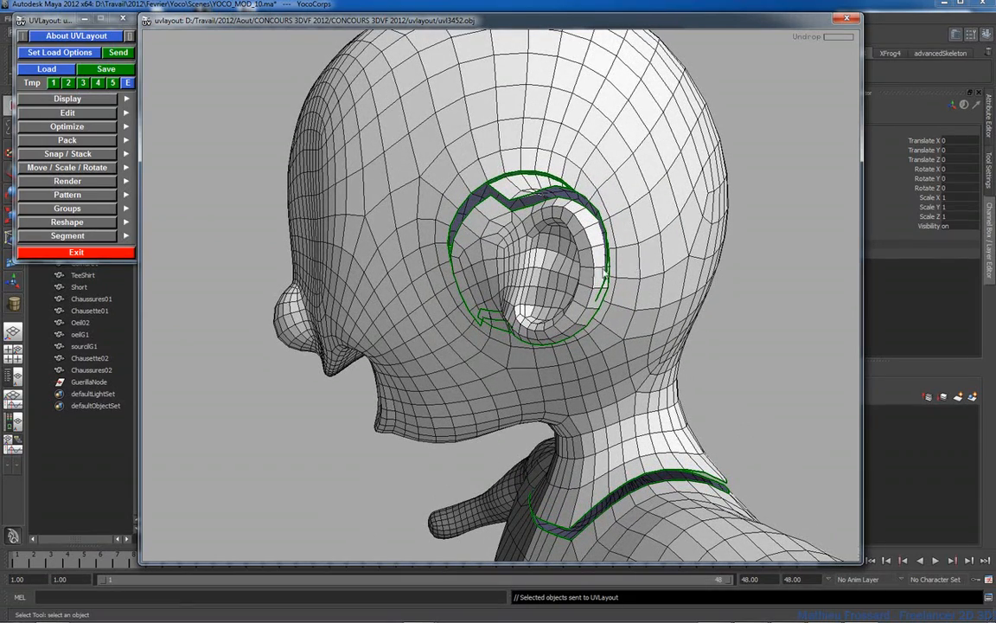
{"action": "left_click_drag", "start_coordinate": [633, 270], "coordinate": [592, 263]}
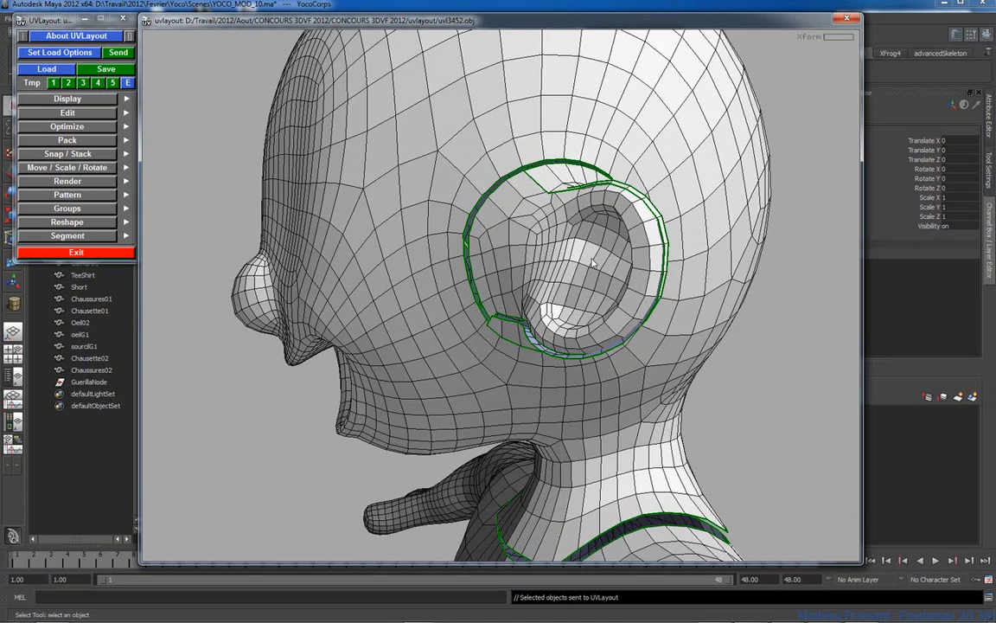
Drop the front and back ear shells into UV space
{"action": "key", "text": "d"}
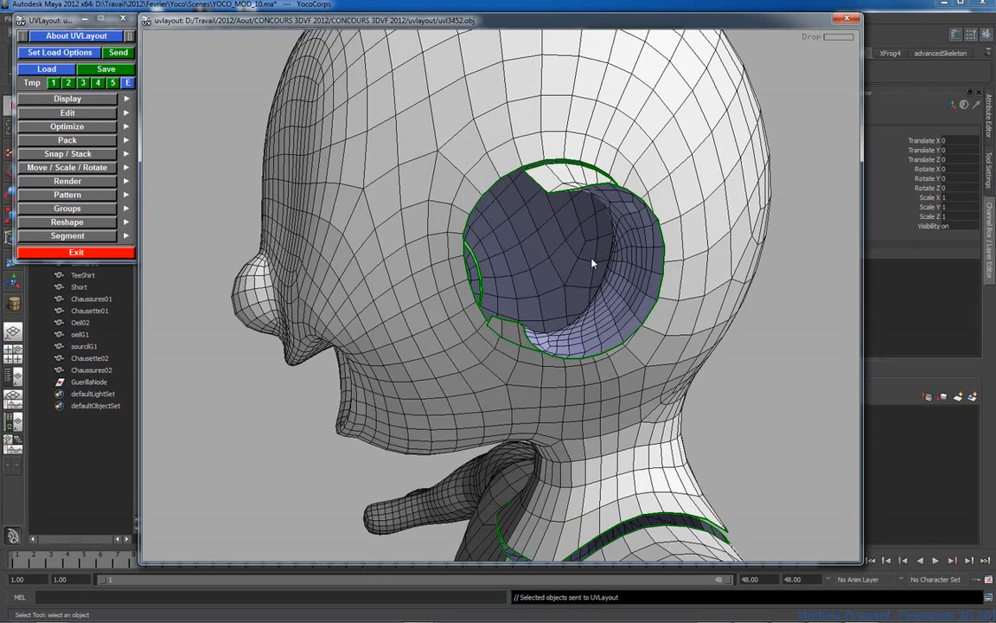
{"action": "left_click_drag", "start_coordinate": [592, 263], "coordinate": [552, 269]}
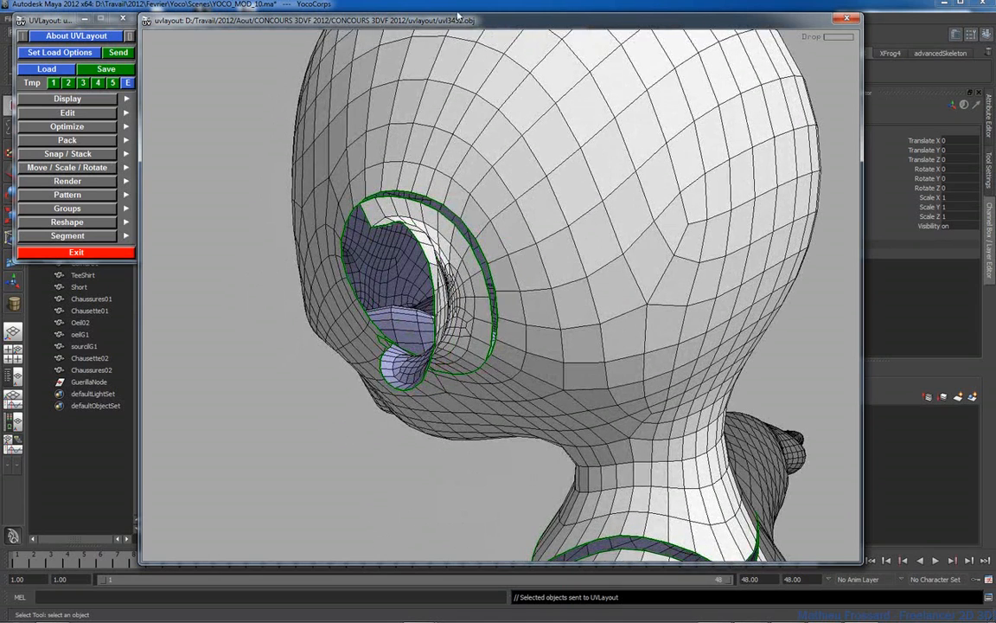
{"action": "right_click_drag", "start_coordinate": [581, 66], "coordinate": [396, 138]}
{"action": "left_click_drag", "start_coordinate": [396, 138], "coordinate": [519, 156]}
{"action": "right_click_drag", "start_coordinate": [519, 156], "coordinate": [670, 199]}
{"action": "left_click_drag", "start_coordinate": [670, 199], "coordinate": [271, 205]}
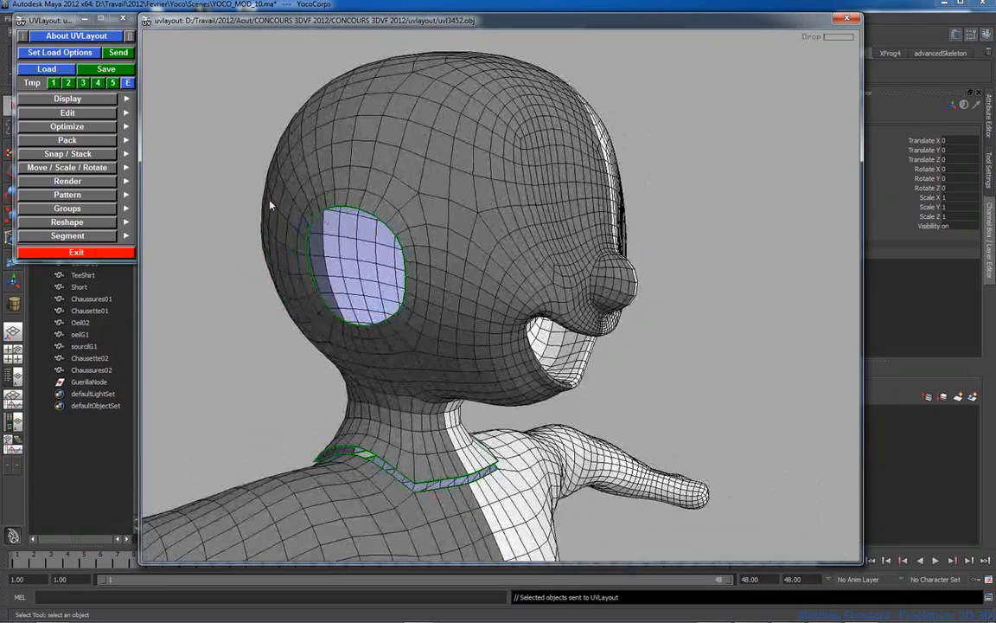
Mark a cut along the edge loop just inside the lips, all around the mouth opening
{"action": "left_click_drag", "start_coordinate": [520, 253], "coordinate": [320, 226]}
{"action": "right_click_drag", "start_coordinate": [320, 227], "coordinate": [580, 264]}
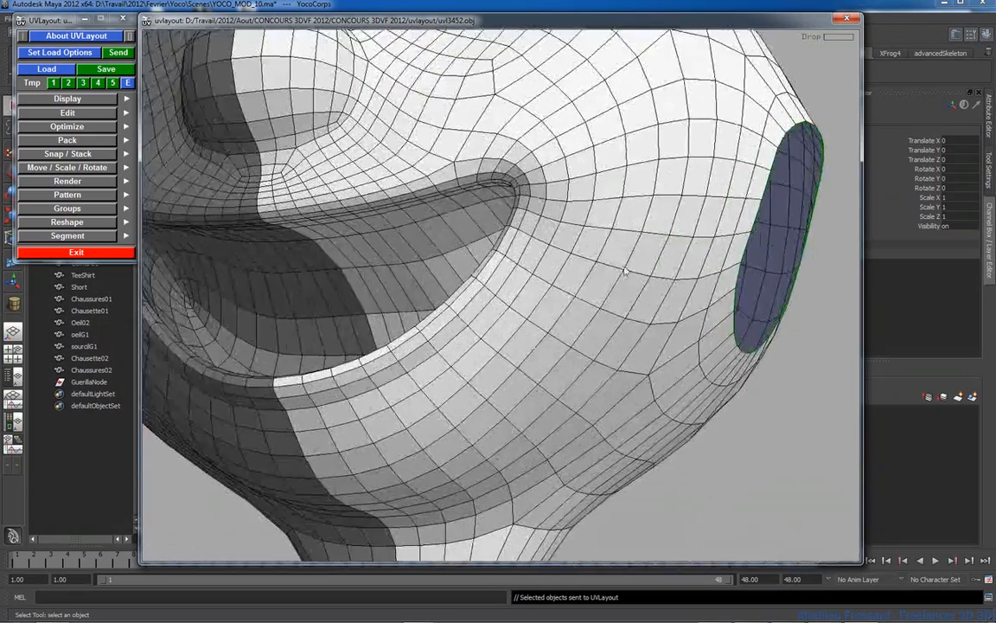
{"action": "left_click_drag", "start_coordinate": [579, 264], "coordinate": [567, 219]}
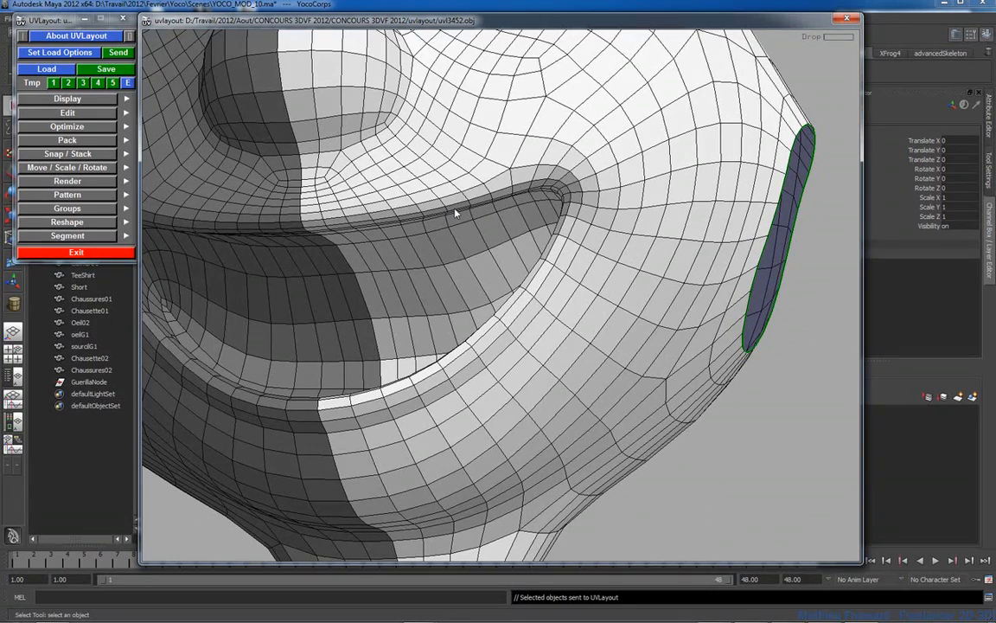
{"action": "key", "text": "c"}
{"action": "left_click_drag", "start_coordinate": [556, 216], "coordinate": [487, 302]}
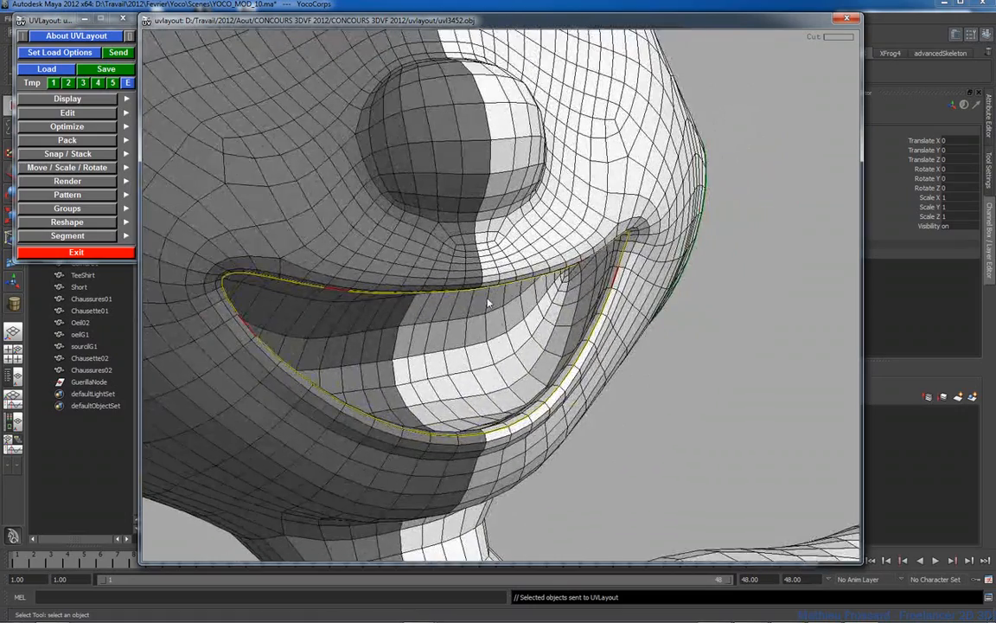
{"action": "right_click_drag", "start_coordinate": [487, 303], "coordinate": [556, 344]}
{"action": "left_click_drag", "start_coordinate": [557, 344], "coordinate": [546, 331]}
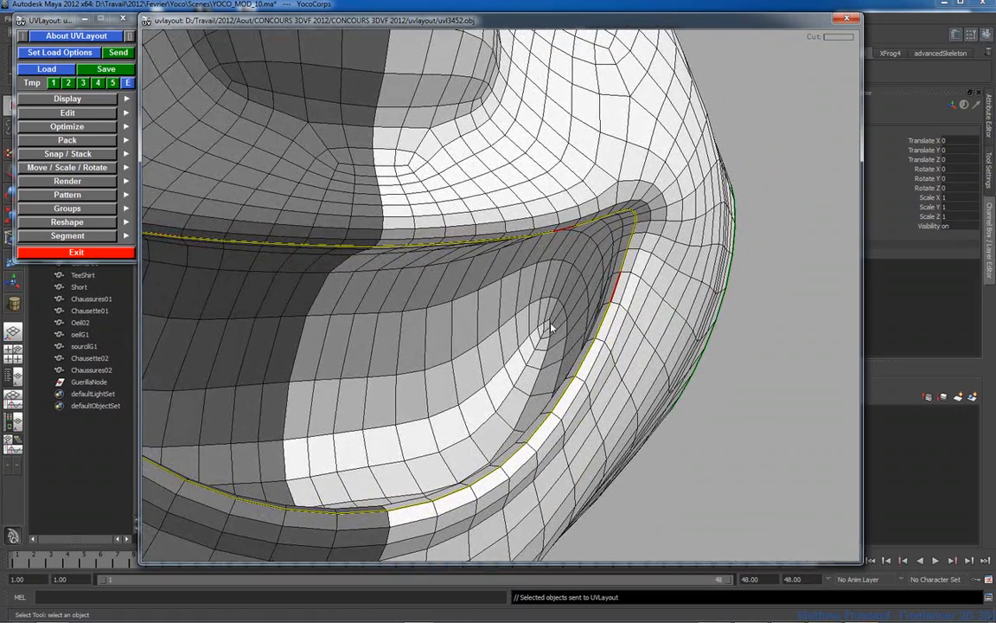
Mark a cut from the mouth corner into the inner cheek, and detach and split the mouth interior along the seams
{"action": "key", "text": "c"}
{"action": "right_click_drag", "start_coordinate": [629, 223], "coordinate": [587, 272]}
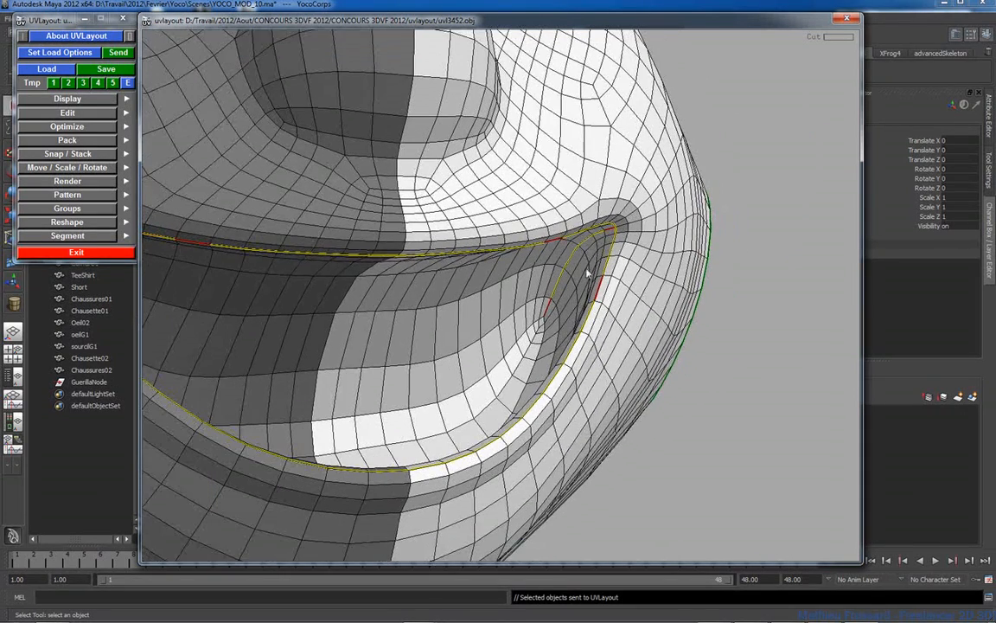
{"action": "left_click_drag", "start_coordinate": [587, 271], "coordinate": [568, 284]}
{"action": "key", "text": "Return"}
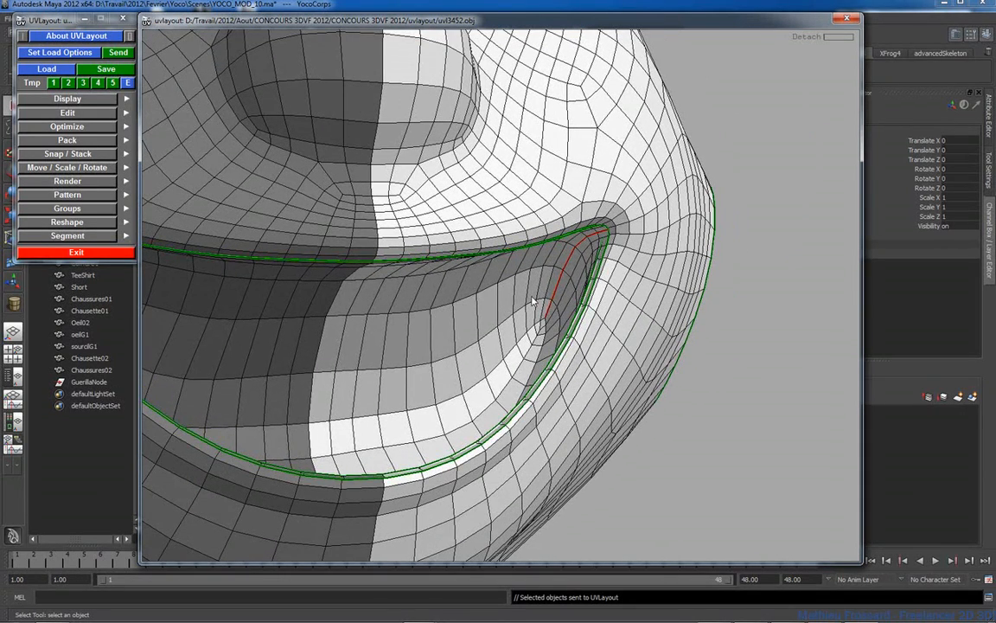
{"action": "key", "text": "shift+s"}
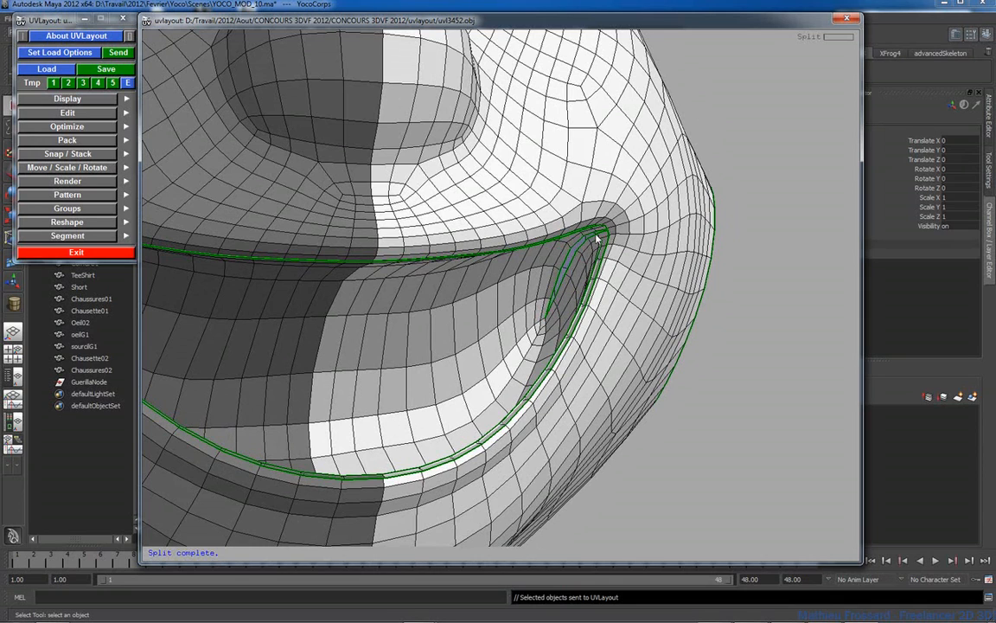
{"action": "left_click_drag", "start_coordinate": [578, 281], "coordinate": [386, 320]}
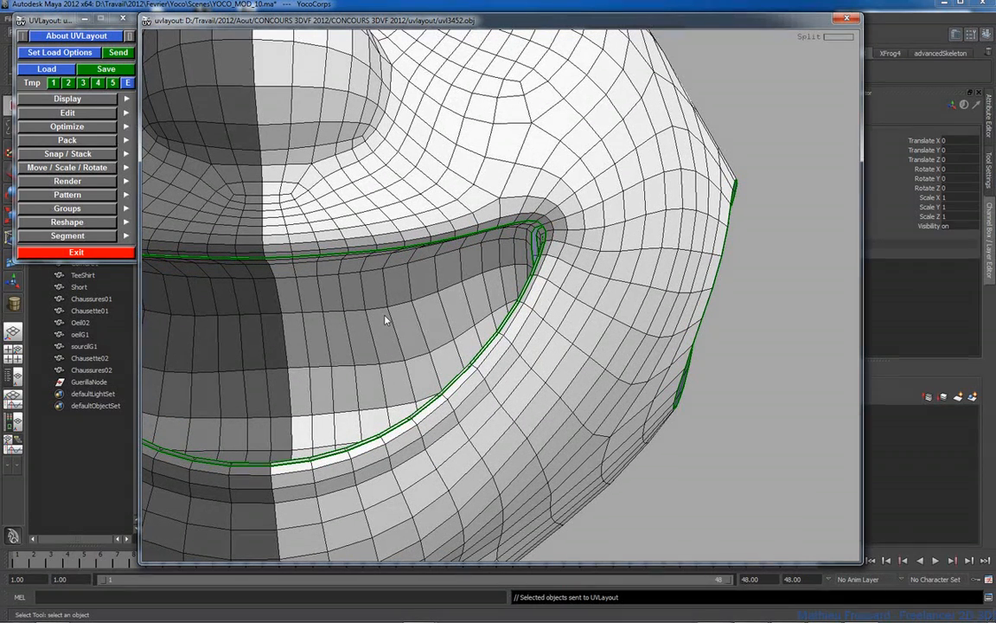
Drop the mouth interior shell into UV space
{"action": "key", "text": "d"}
{"action": "right_click_drag", "start_coordinate": [494, 283], "coordinate": [367, 287]}
{"action": "left_click_drag", "start_coordinate": [366, 287], "coordinate": [385, 298]}
{"action": "right_click_drag", "start_coordinate": [385, 297], "coordinate": [498, 269]}
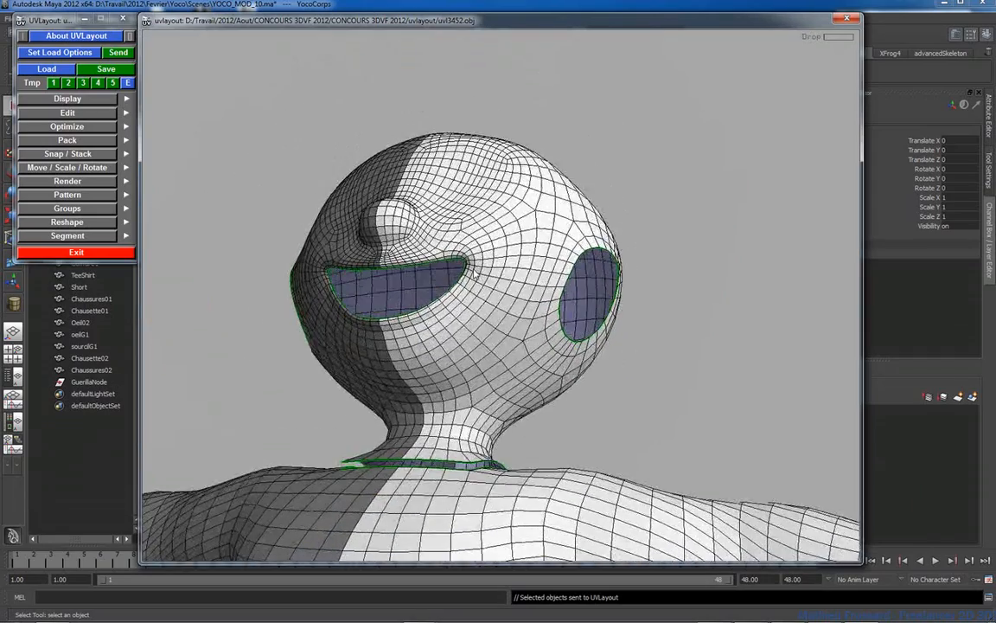
Mark a cut along the head's centre line over the crown and weld the portion running towards the forehead
{"action": "left_click_drag", "start_coordinate": [471, 264], "coordinate": [625, 253]}
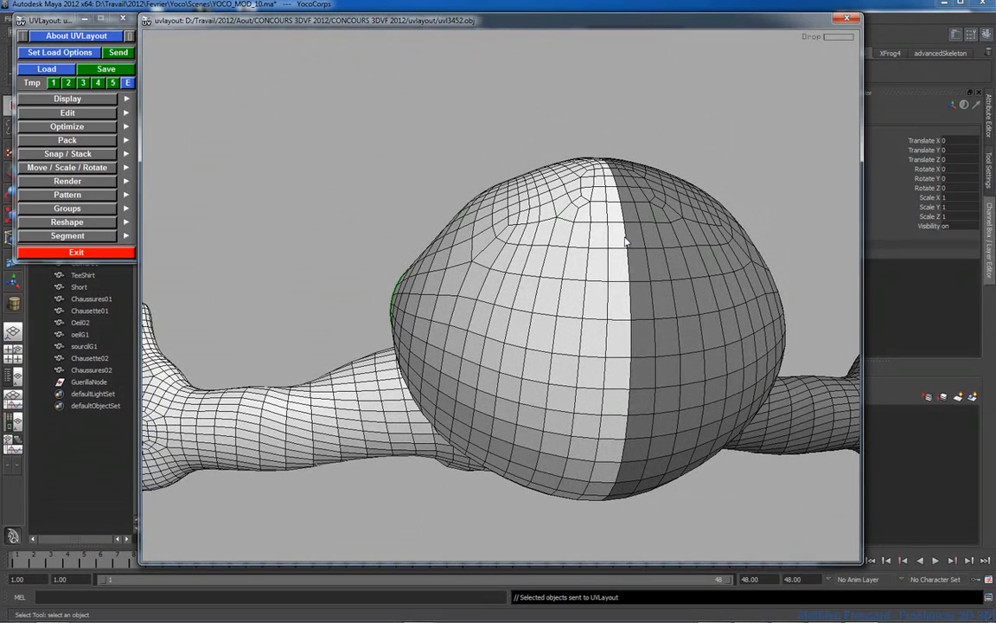
{"action": "key", "text": "c"}
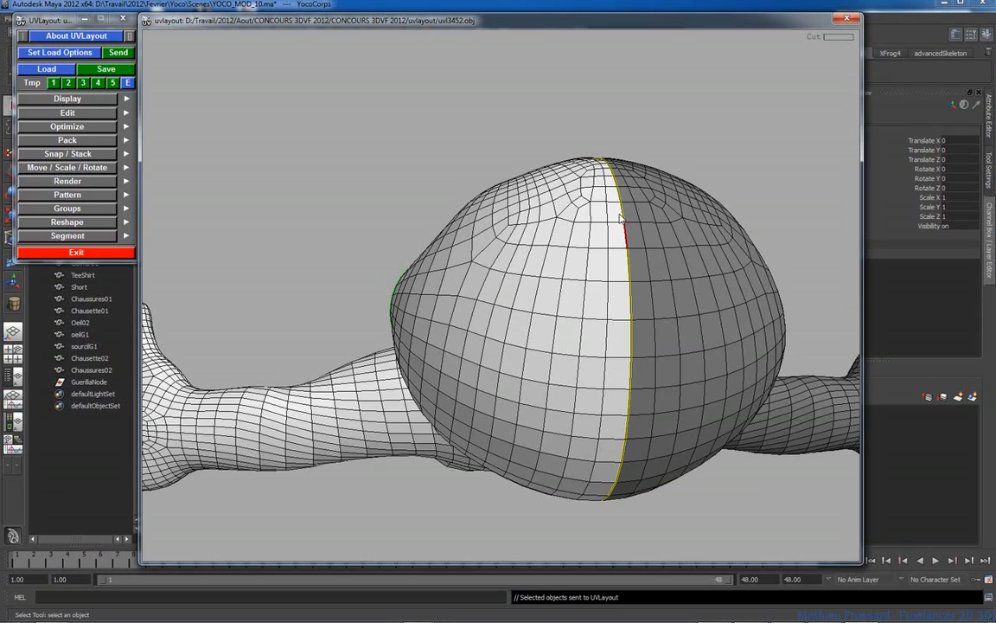
{"action": "key", "text": "w"}
{"action": "mouse_move", "coordinate": [581, 276]}
{"action": "left_mouse_down"}
{"action": "mouse_move", "coordinate": [611, 284]}
{"action": "mouse_move", "coordinate": [571, 271]}
{"action": "left_mouse_up"}
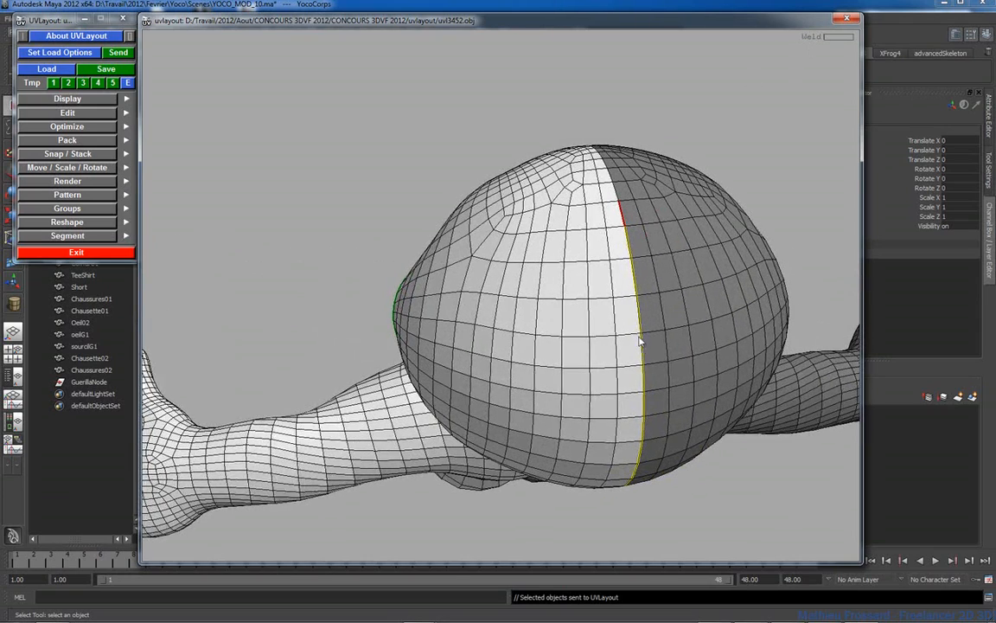
Continue the centre cut down the back of the head to the neck seam and split the head along it
{"action": "left_click_drag", "start_coordinate": [640, 338], "coordinate": [622, 302]}
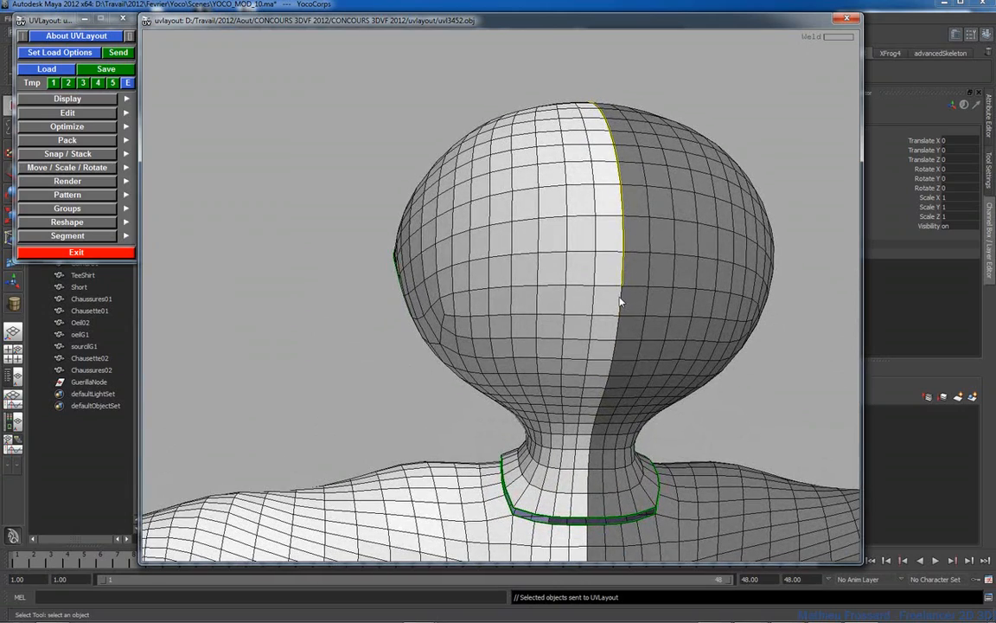
{"action": "key", "text": "c"}
{"action": "left_click_drag", "start_coordinate": [725, 194], "coordinate": [365, 233]}
{"action": "key", "text": "Return"}
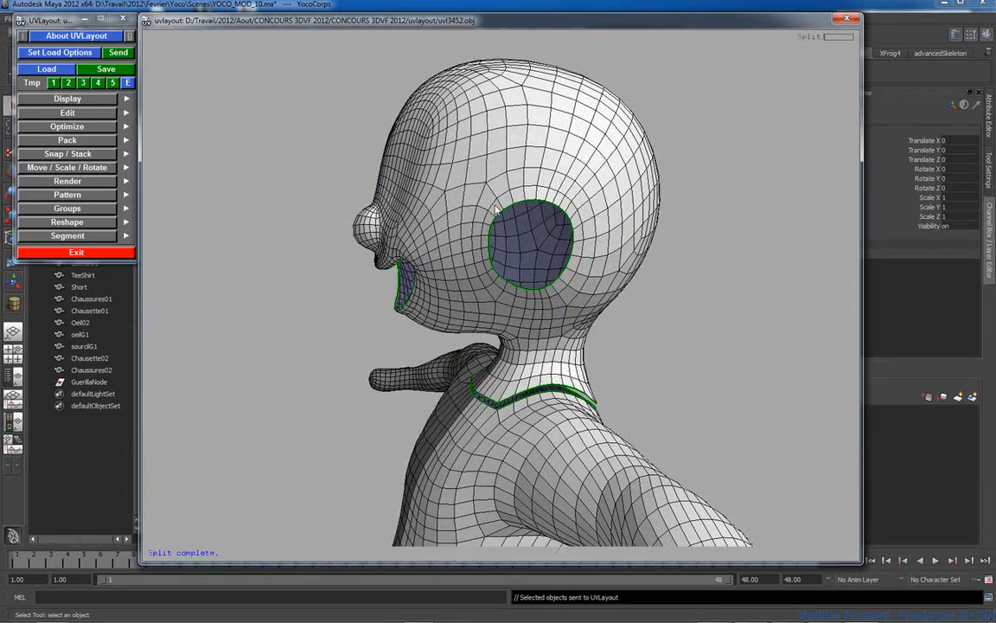
Drop the split head shell into UV space
{"action": "left_click_drag", "start_coordinate": [603, 209], "coordinate": [598, 251]}
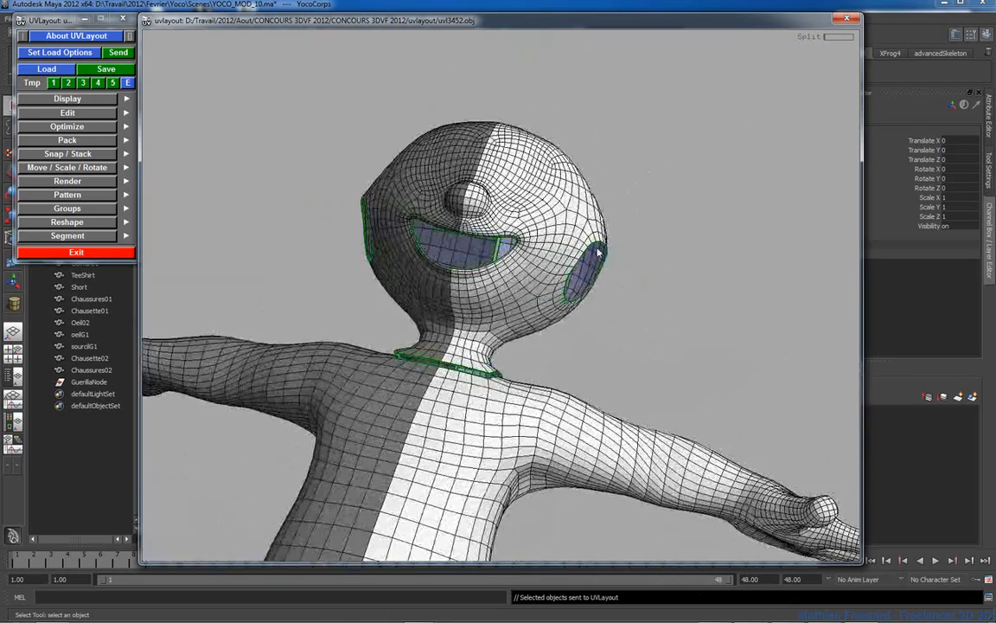
{"action": "key", "text": "d"}
{"action": "left_click_drag", "start_coordinate": [536, 238], "coordinate": [510, 337]}
{"action": "right_click_drag", "start_coordinate": [511, 337], "coordinate": [620, 339]}
{"action": "left_click_drag", "start_coordinate": [620, 338], "coordinate": [603, 307]}
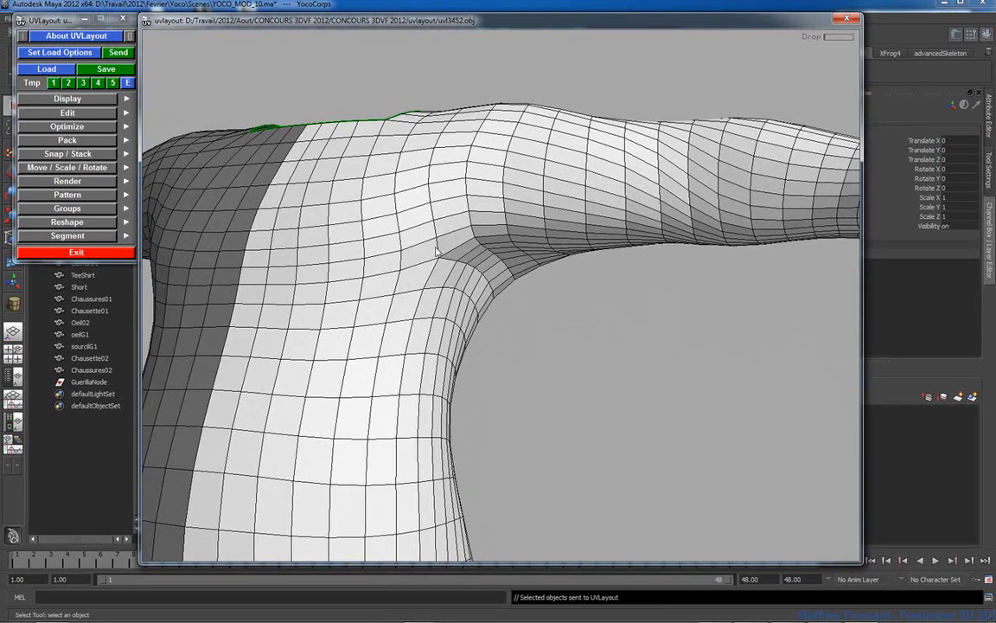
Mark a cut around the shoulder from the armpit corner and weld the surplus portion running along the arm
{"action": "key", "text": "c"}
{"action": "key", "text": "c"}
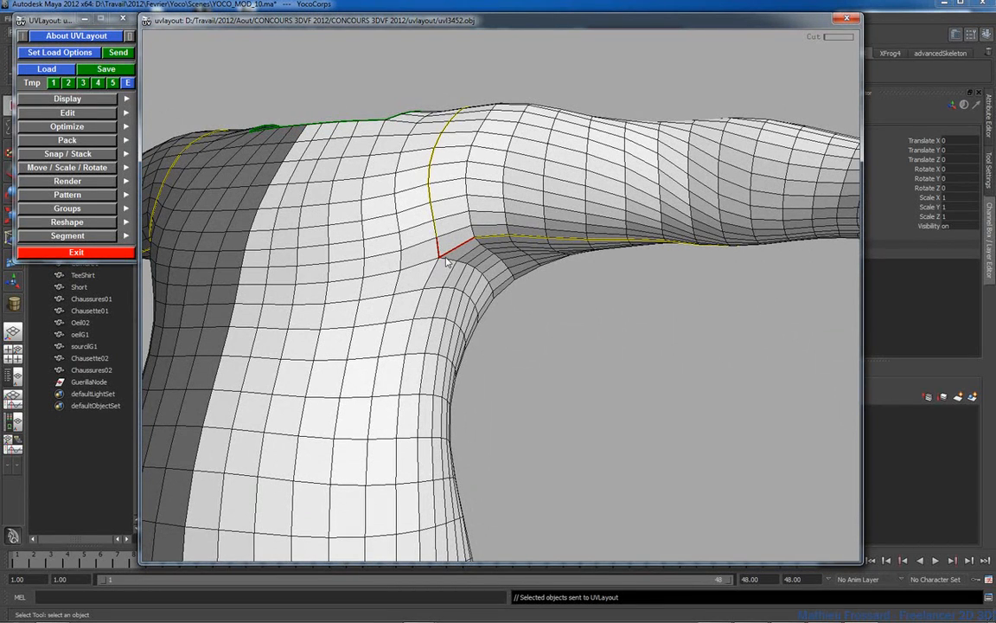
{"action": "key", "text": "c"}
{"action": "left_click_drag", "start_coordinate": [448, 256], "coordinate": [459, 290]}
{"action": "key", "text": "w"}
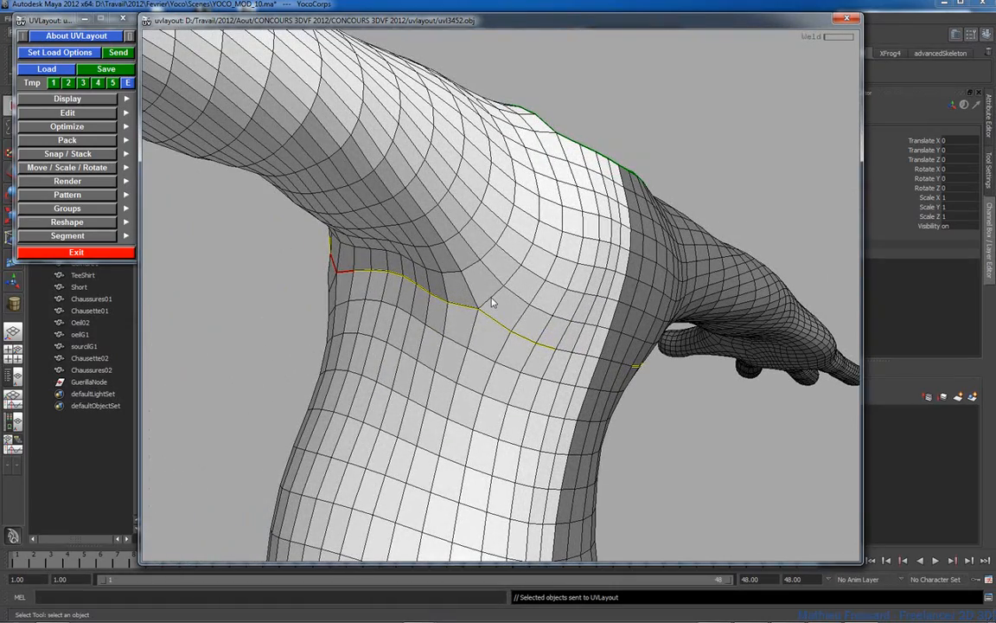
{"action": "key", "text": "c"}
{"action": "left_click_drag", "start_coordinate": [489, 322], "coordinate": [423, 171]}
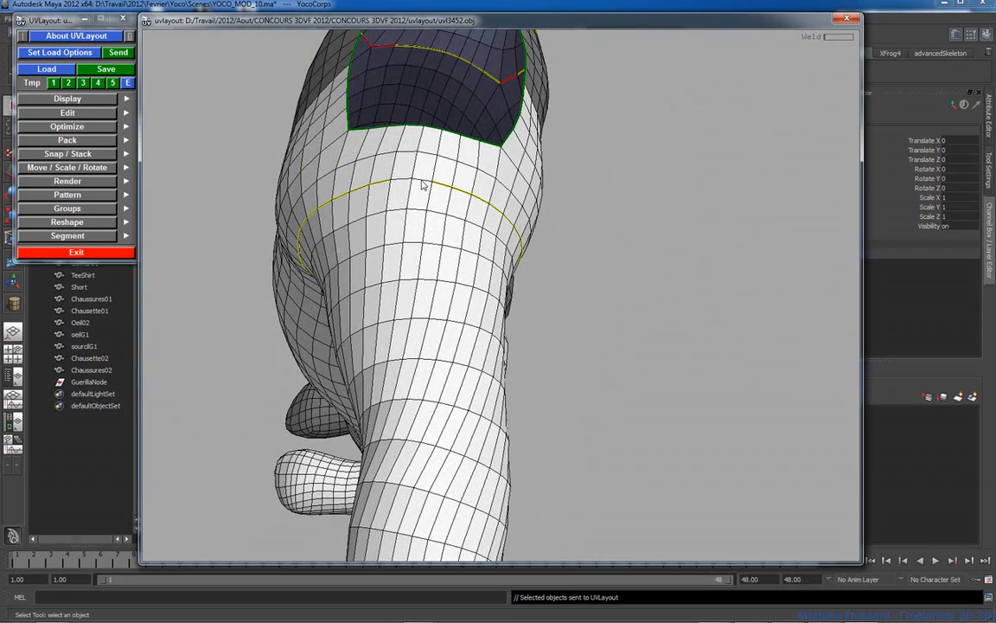
Complete the cut loop over the shoulder and detach the arm from the torso
{"action": "key", "text": "c"}
{"action": "right_click_drag", "start_coordinate": [423, 185], "coordinate": [347, 207]}
{"action": "left_click_drag", "start_coordinate": [347, 207], "coordinate": [443, 210]}
{"action": "key", "text": "Return"}
{"action": "right_click_drag", "start_coordinate": [556, 241], "coordinate": [511, 283]}
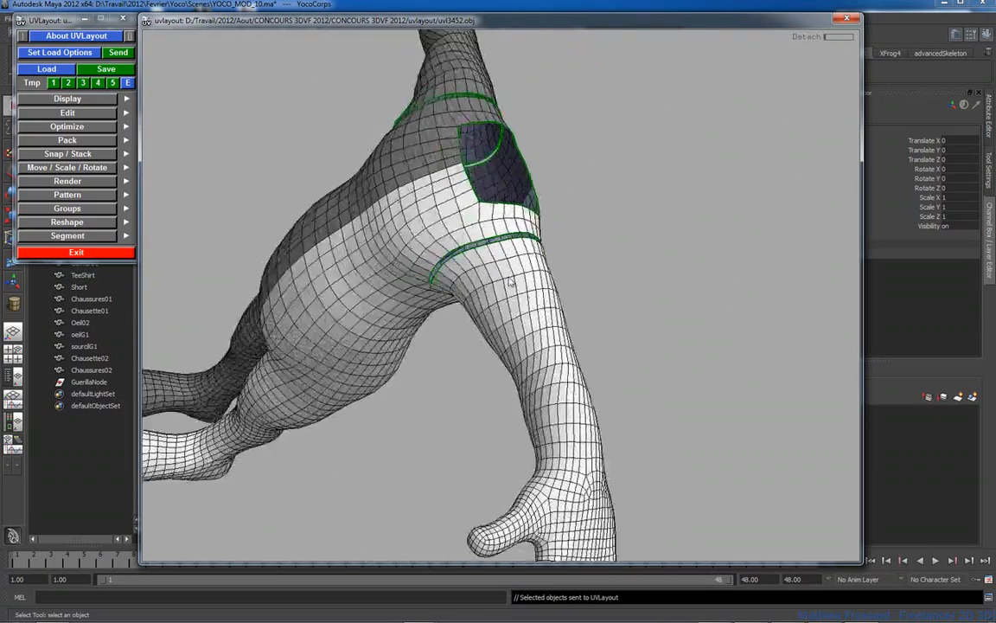
Mark a cut loop around the wrist and detach the hand from the arm
{"action": "left_click_drag", "start_coordinate": [512, 282], "coordinate": [387, 246]}
{"action": "middle_click_drag", "start_coordinate": [496, 217], "coordinate": [536, 165]}
{"action": "left_click_drag", "start_coordinate": [506, 233], "coordinate": [598, 253]}
{"action": "middle_click_drag", "start_coordinate": [599, 253], "coordinate": [578, 156]}
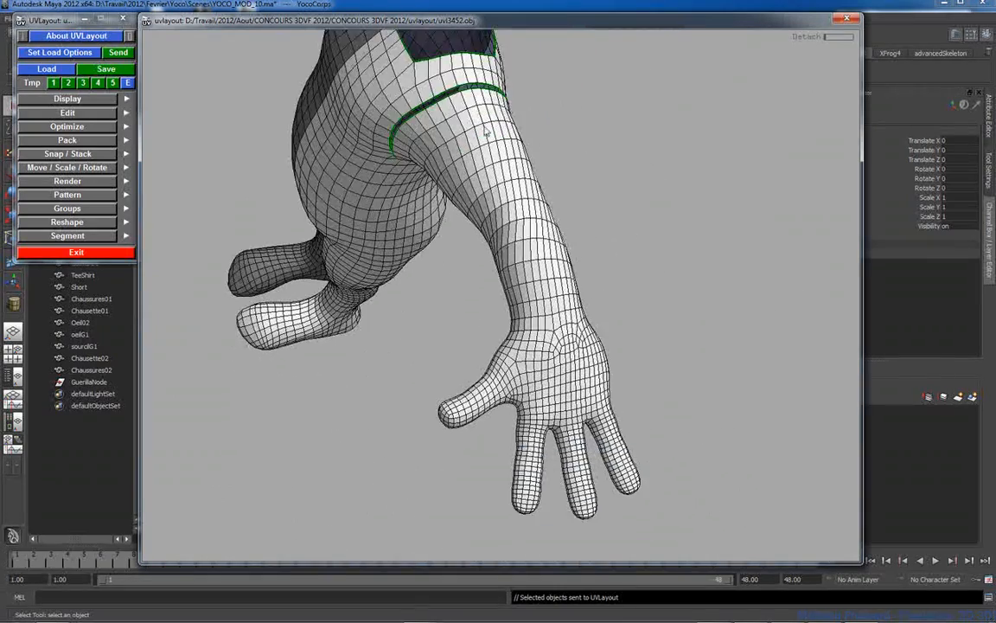
{"action": "right_click_drag", "start_coordinate": [528, 275], "coordinate": [574, 291]}
{"action": "middle_click_drag", "start_coordinate": [573, 291], "coordinate": [531, 251]}
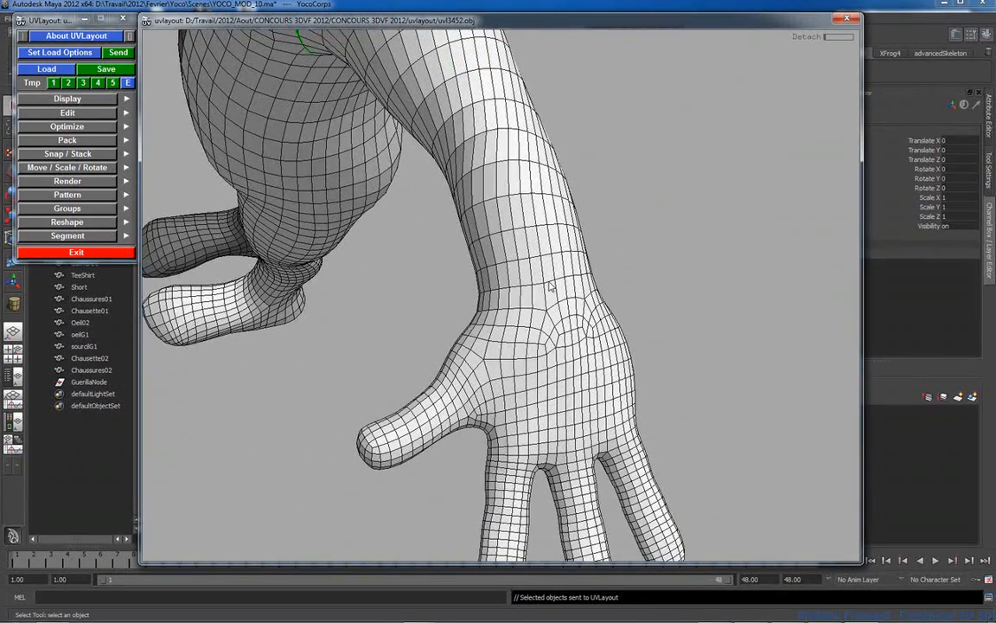
{"action": "key", "text": "c"}
{"action": "left_click_drag", "start_coordinate": [550, 283], "coordinate": [665, 285]}
{"action": "right_click_drag", "start_coordinate": [666, 285], "coordinate": [683, 368]}
{"action": "key", "text": "c"}
{"action": "left_click_drag", "start_coordinate": [626, 340], "coordinate": [490, 323]}
{"action": "key", "text": "Return"}
{"action": "right_click_drag", "start_coordinate": [487, 247], "coordinate": [432, 260]}
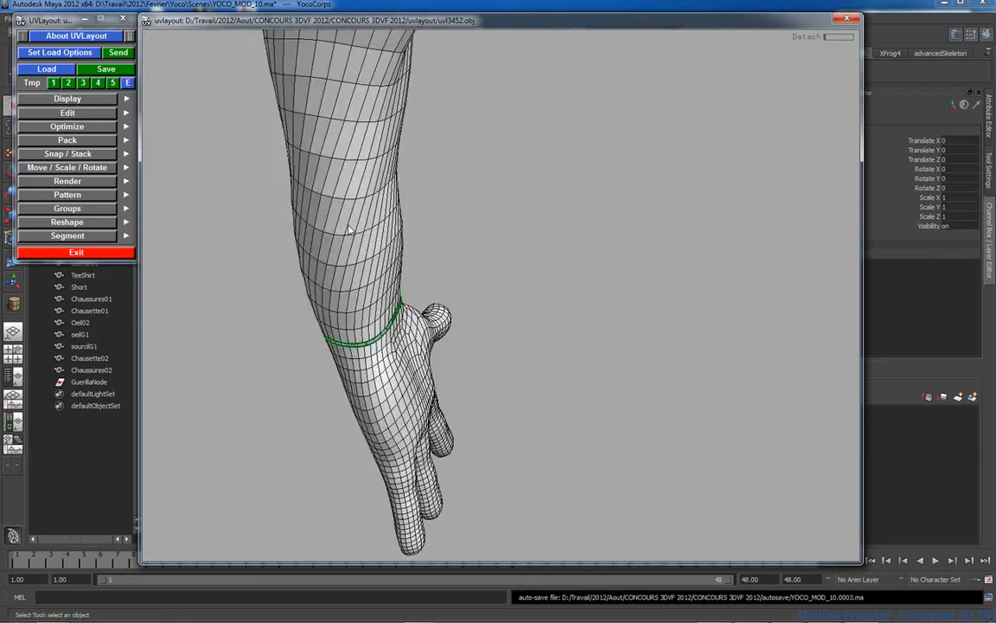
Cut the arm lengthwise along its underside from armpit to wrist and drop the shell into UV space
{"action": "left_click_drag", "start_coordinate": [433, 260], "coordinate": [265, 333]}
{"action": "right_click_drag", "start_coordinate": [265, 333], "coordinate": [447, 316]}
{"action": "left_click_drag", "start_coordinate": [447, 316], "coordinate": [560, 251]}
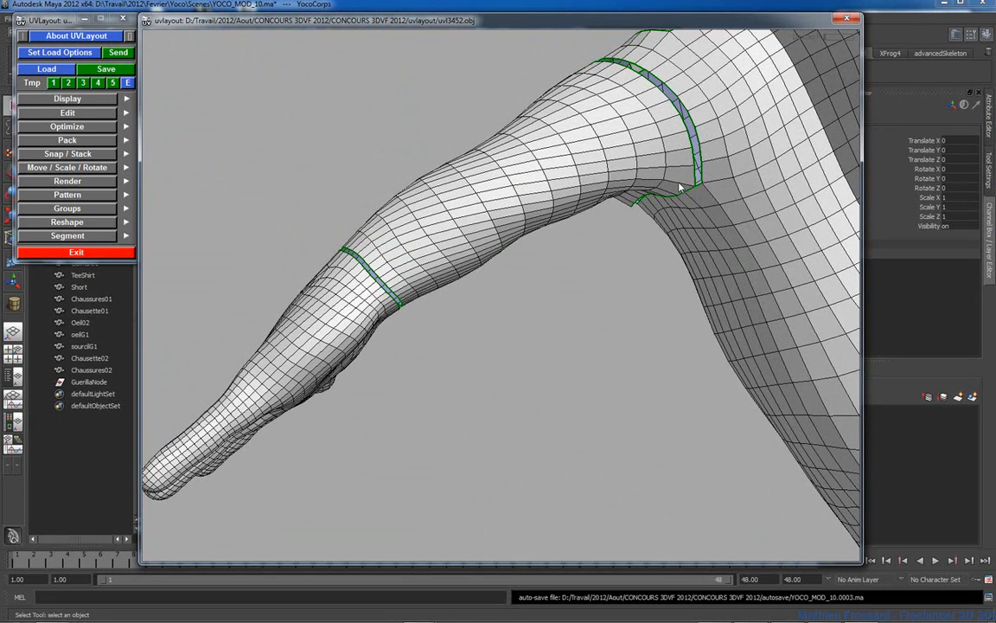
{"action": "key", "text": "c"}
{"action": "key", "text": "c"}
{"action": "left_click_drag", "start_coordinate": [418, 173], "coordinate": [492, 212]}
{"action": "key", "text": "d"}
Mark cuts along the sides of the fingers, running over the fingertips and through the gaps between them
{"action": "right_click_drag", "start_coordinate": [492, 211], "coordinate": [610, 294]}
{"action": "middle_click_drag", "start_coordinate": [609, 294], "coordinate": [486, 207]}
{"action": "left_click_drag", "start_coordinate": [366, 103], "coordinate": [535, 245]}
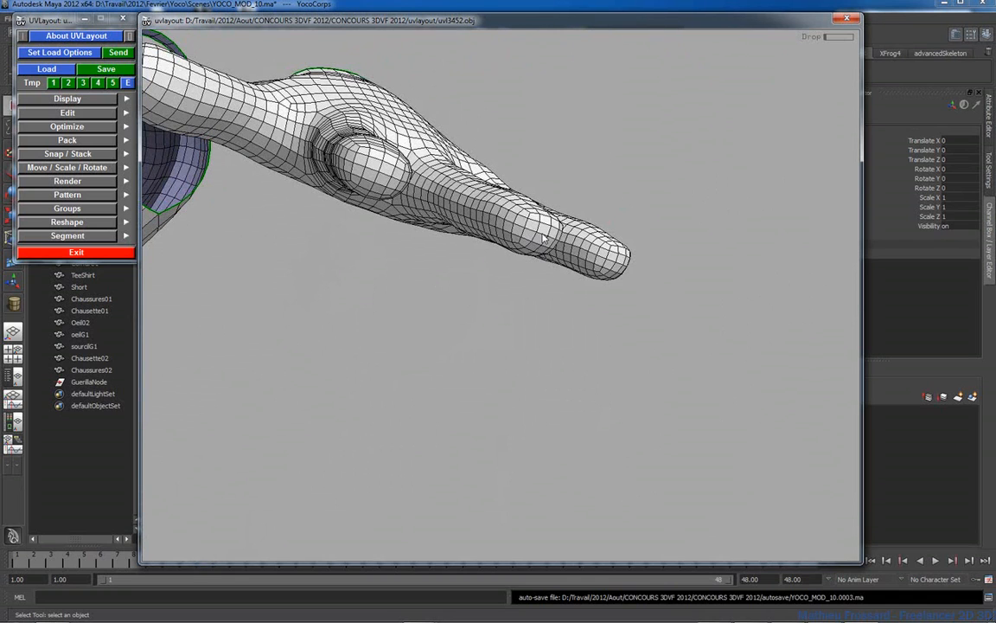
{"action": "key", "text": "c"}
{"action": "left_click_drag", "start_coordinate": [455, 206], "coordinate": [354, 182]}
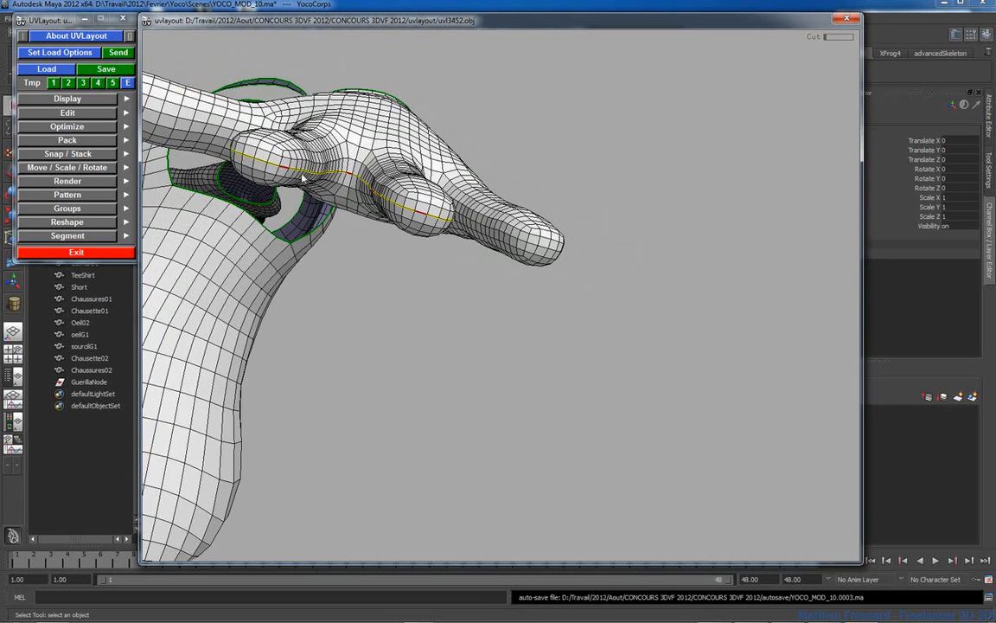
{"action": "left_click_drag", "start_coordinate": [274, 161], "coordinate": [403, 201]}
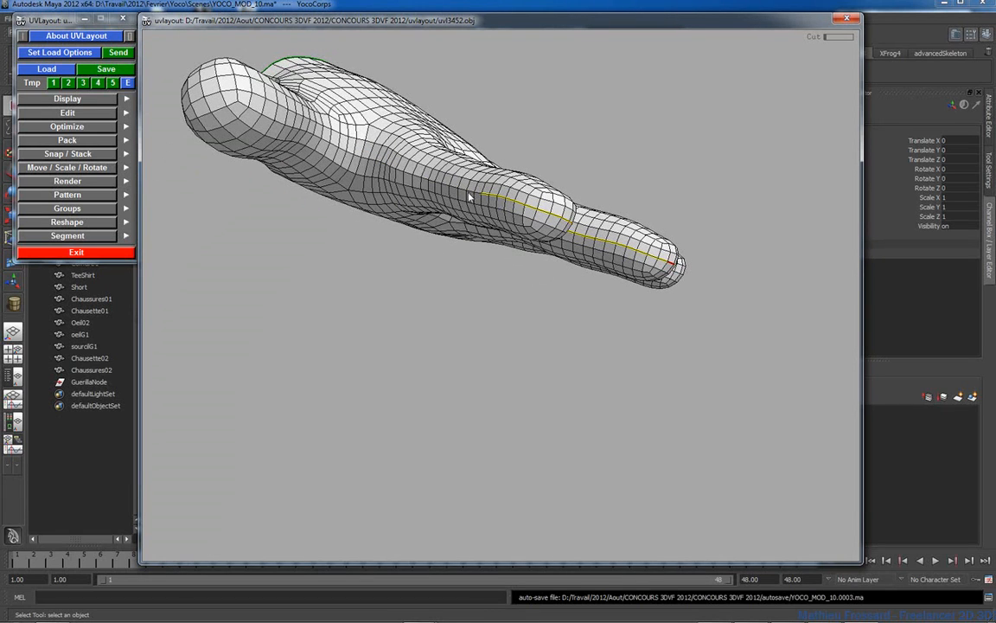
{"action": "key", "text": "c"}
{"action": "left_click_drag", "start_coordinate": [500, 196], "coordinate": [431, 184]}
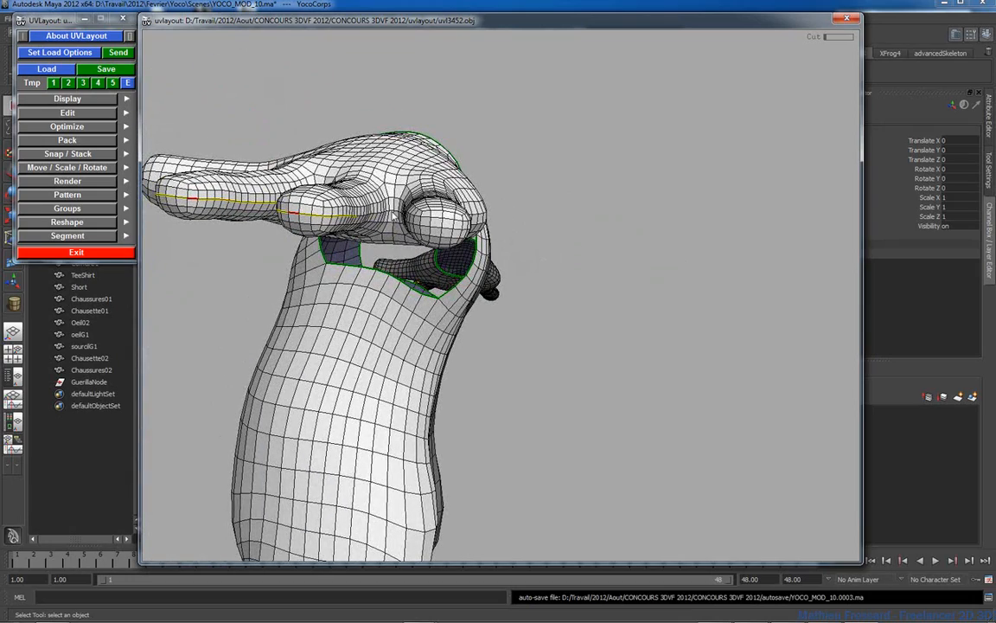
{"action": "left_click_drag", "start_coordinate": [388, 217], "coordinate": [375, 192]}
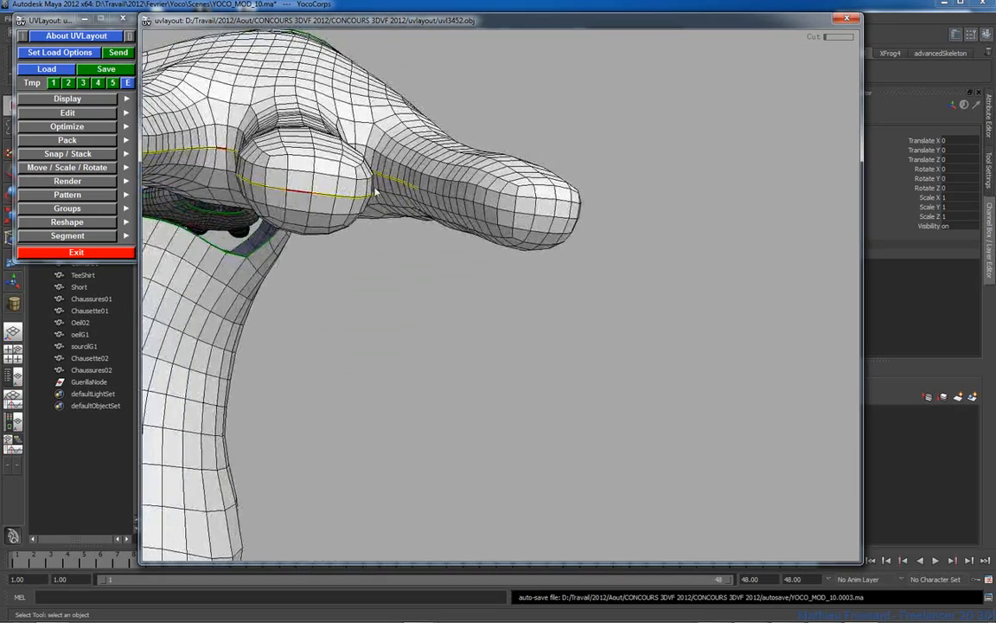
Continue the hand cut around the little finger and along the outer edge of the palm to the wrist
{"action": "key", "text": "c"}
{"action": "left_click_drag", "start_coordinate": [547, 227], "coordinate": [492, 225]}
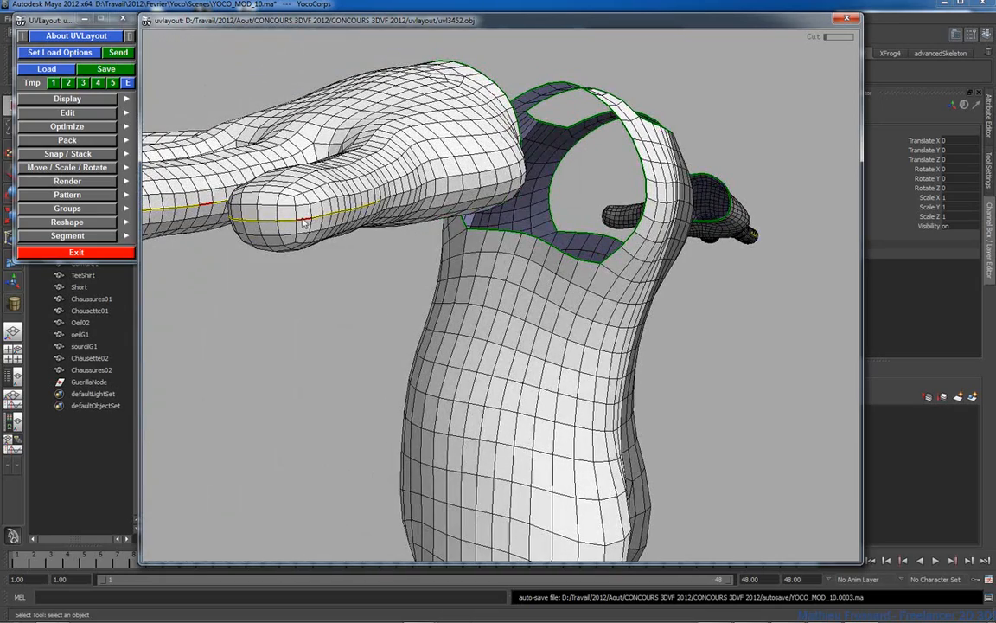
{"action": "left_click_drag", "start_coordinate": [273, 200], "coordinate": [389, 192]}
{"action": "key", "text": "c"}
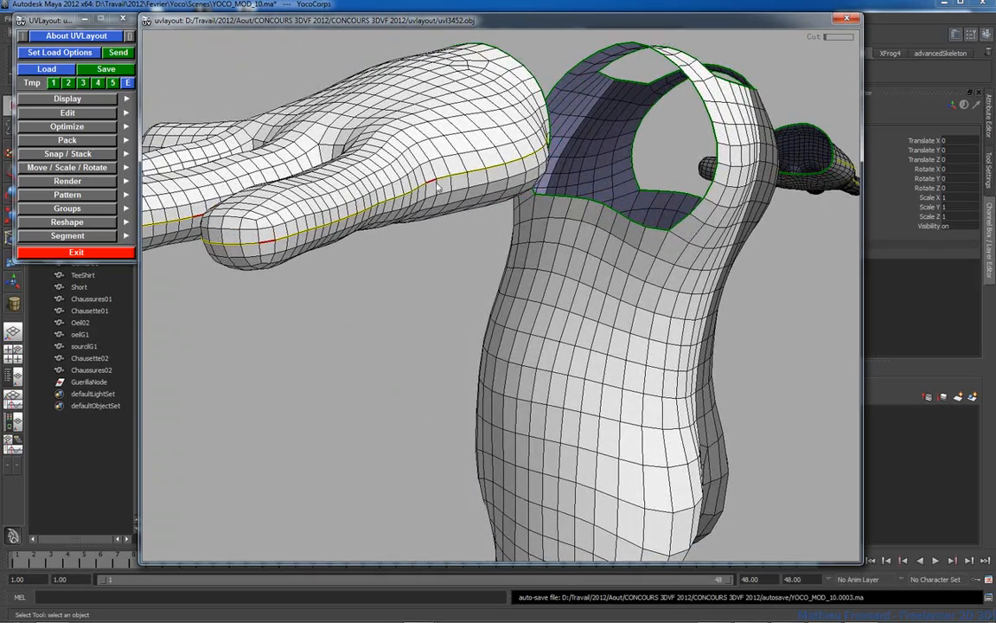
{"action": "left_click_drag", "start_coordinate": [501, 188], "coordinate": [464, 193]}
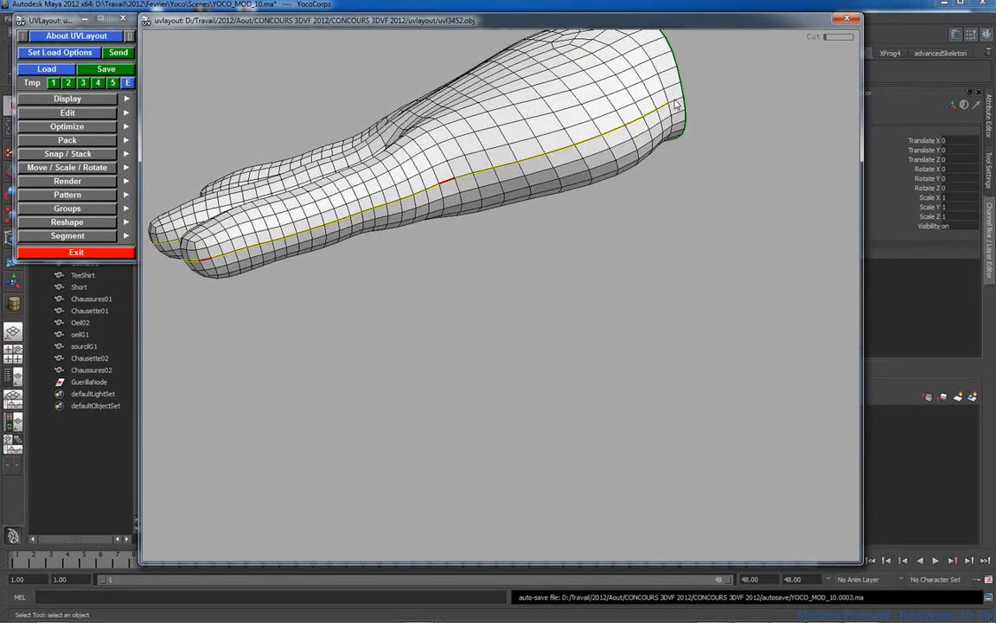
{"action": "left_click_drag", "start_coordinate": [677, 103], "coordinate": [471, 290]}
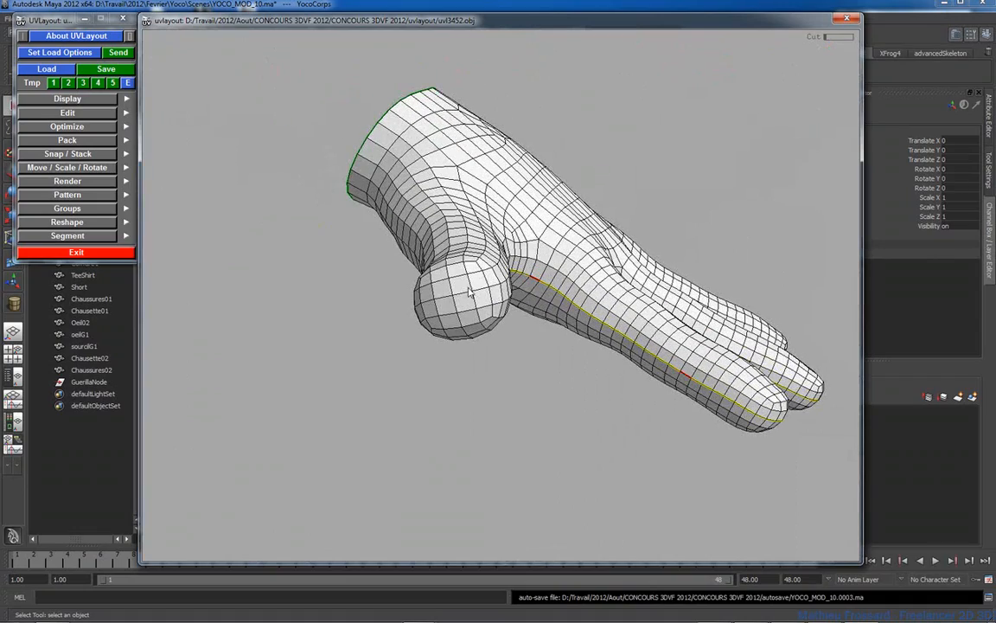
Mark a cut along the thumb, passing over its tip
{"action": "key", "text": "c"}
{"action": "right_click_drag", "start_coordinate": [452, 296], "coordinate": [471, 297]}
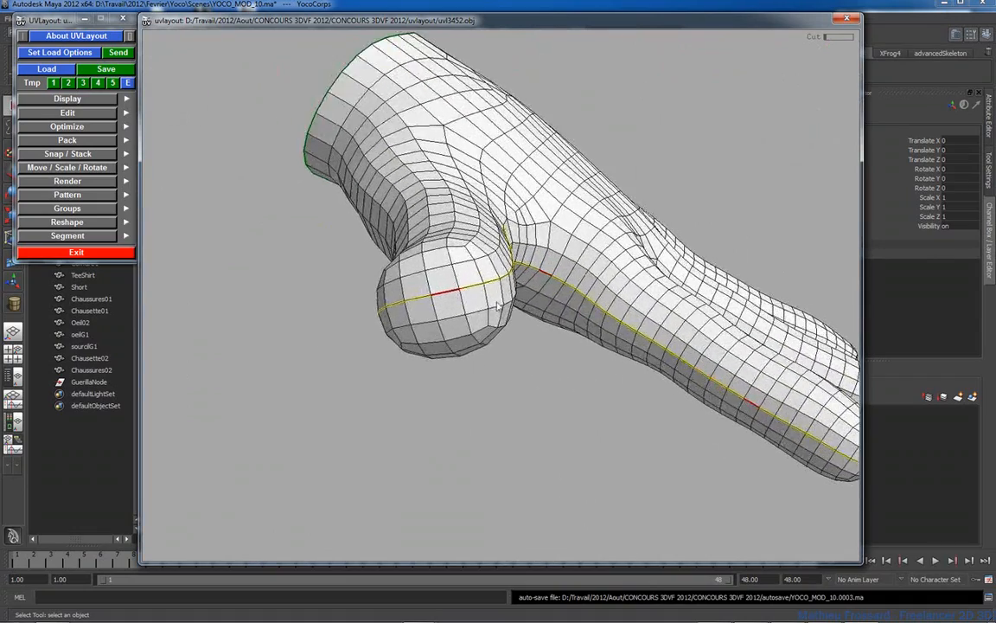
{"action": "left_click_drag", "start_coordinate": [472, 297], "coordinate": [427, 298]}
{"action": "right_click_drag", "start_coordinate": [427, 298], "coordinate": [448, 295]}
{"action": "left_click_drag", "start_coordinate": [448, 296], "coordinate": [317, 200]}
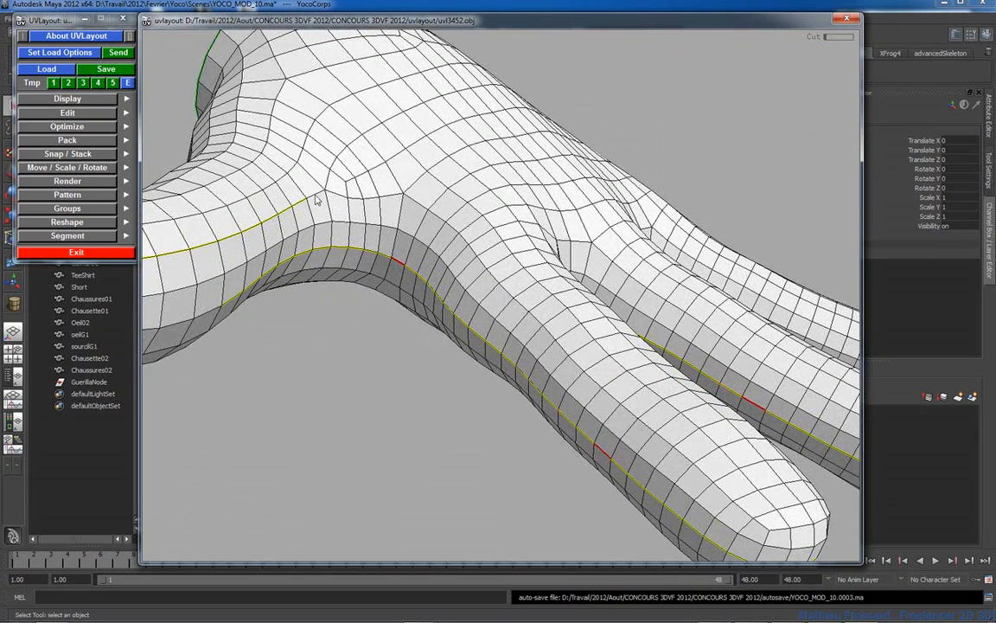
Connect the thumb cut to the index finger cut at the base of the thumb and weld the surplus edges
{"action": "key", "text": "c"}
{"action": "key", "text": "c"}
{"action": "key", "text": "w"}
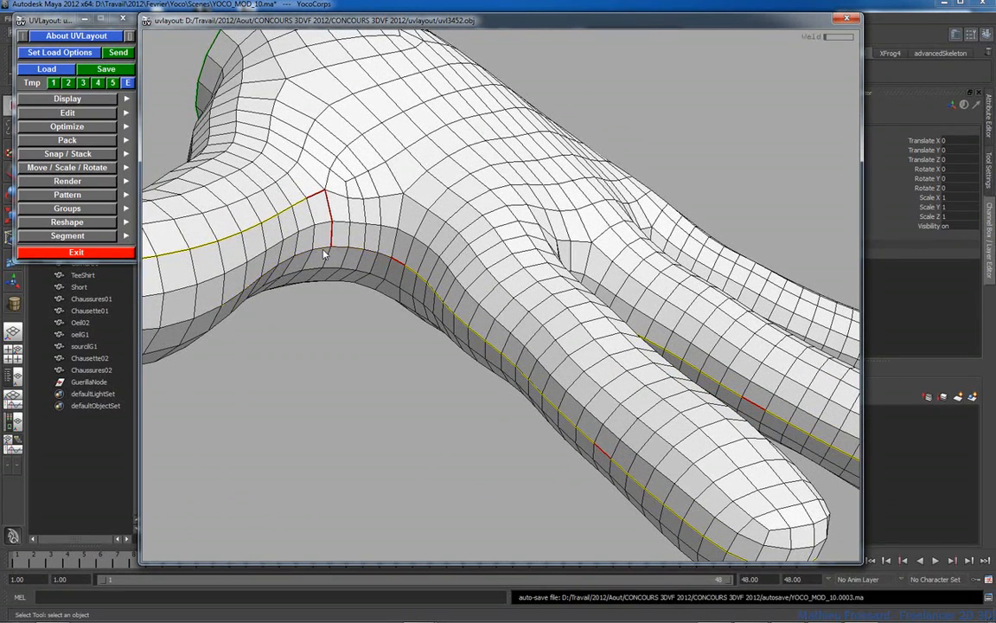
{"action": "key", "text": "c"}
{"action": "right_click_drag", "start_coordinate": [361, 249], "coordinate": [208, 248]}
{"action": "left_click_drag", "start_coordinate": [207, 247], "coordinate": [540, 242]}
Extend the cut from the outer side of the thumb to the wrist opening
{"action": "right_click_drag", "start_coordinate": [665, 234], "coordinate": [571, 225]}
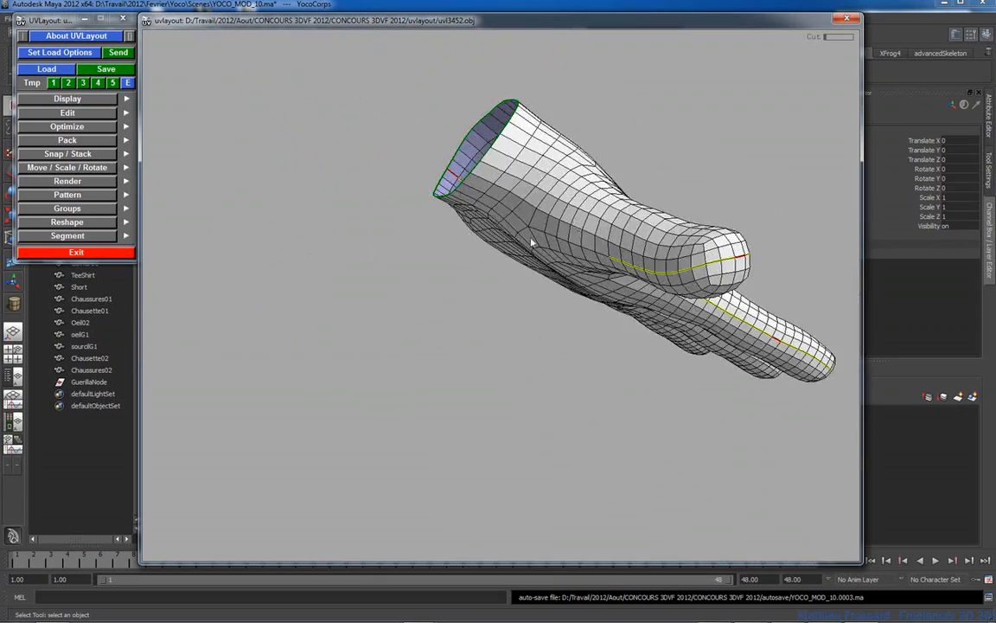
{"action": "left_click_drag", "start_coordinate": [531, 237], "coordinate": [514, 224]}
{"action": "right_click_drag", "start_coordinate": [513, 223], "coordinate": [567, 240]}
{"action": "left_click_drag", "start_coordinate": [567, 241], "coordinate": [574, 217]}
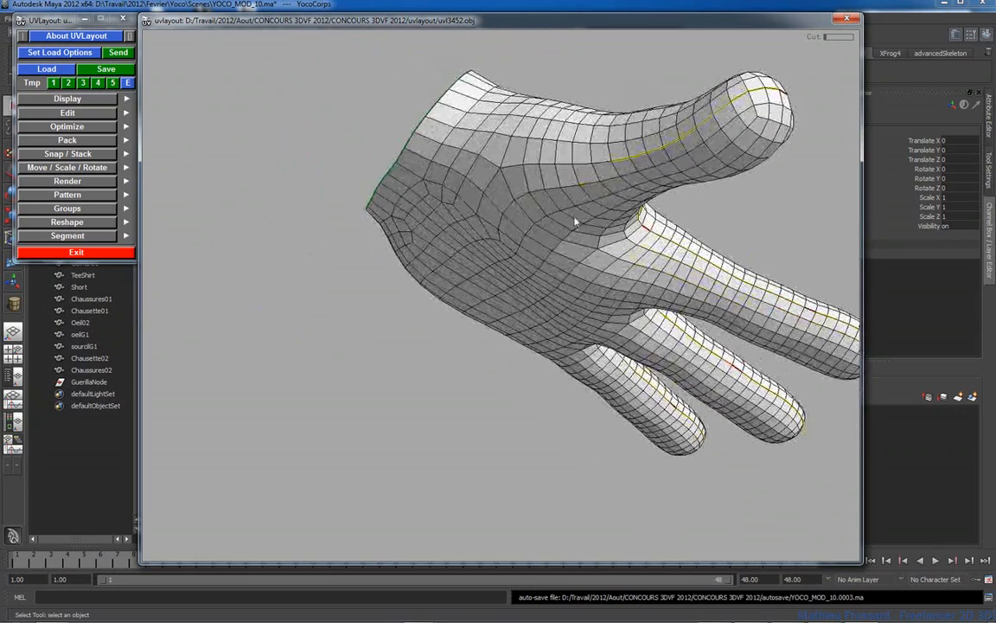
{"action": "key", "text": "c"}
{"action": "key", "text": "c"}
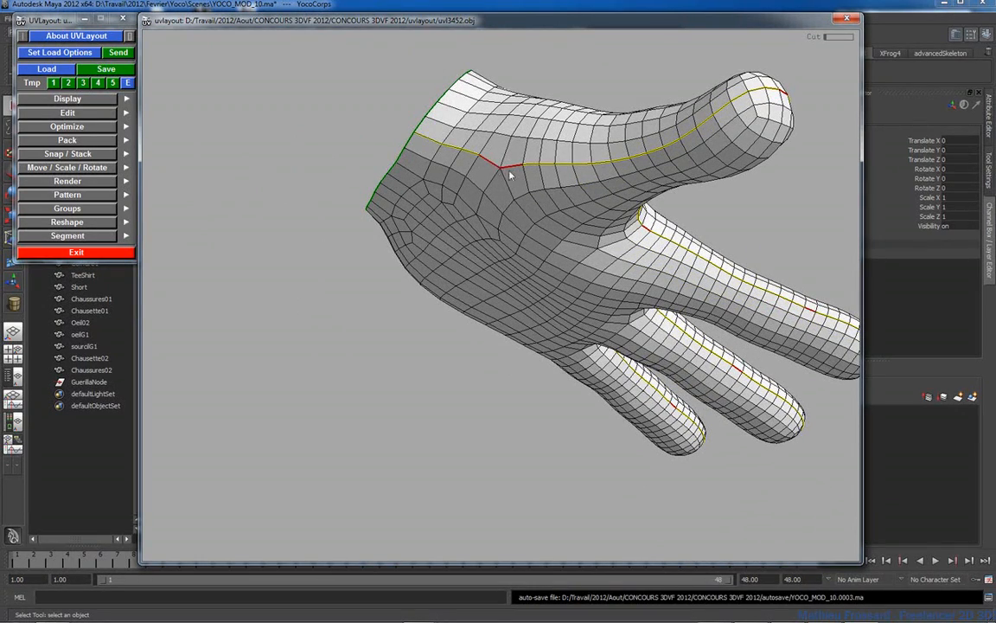
{"action": "right_click_drag", "start_coordinate": [510, 171], "coordinate": [454, 173]}
{"action": "left_click_drag", "start_coordinate": [454, 173], "coordinate": [509, 175]}
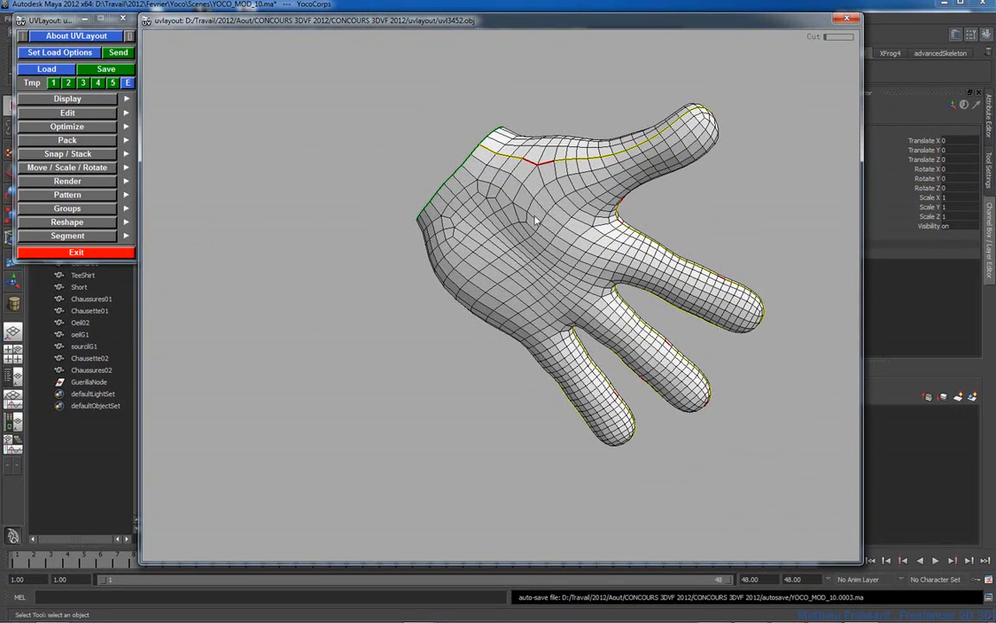
Split the hand along its side cuts and drop both halves into UV space
{"action": "key", "text": "Return"}
{"action": "right_click_drag", "start_coordinate": [536, 218], "coordinate": [484, 223]}
{"action": "left_click_drag", "start_coordinate": [484, 223], "coordinate": [391, 235]}
{"action": "key", "text": "d"}
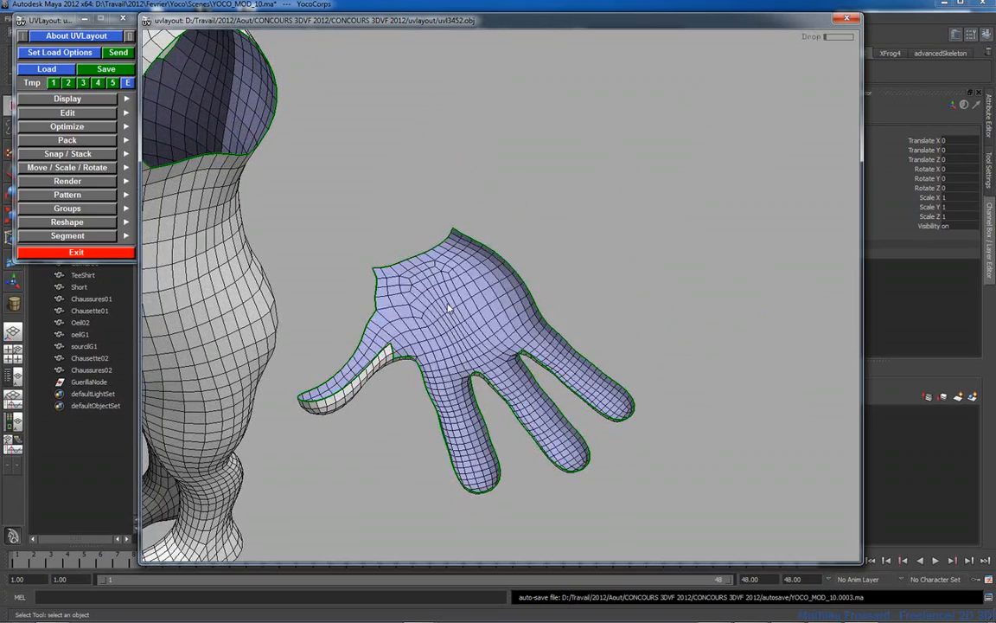
{"action": "key", "text": "d"}
Mark a cut from the inner thigh beside the crotch across the front of the upper leg
{"action": "right_click_drag", "start_coordinate": [471, 297], "coordinate": [405, 276]}
{"action": "left_click_drag", "start_coordinate": [405, 276], "coordinate": [578, 225]}
{"action": "right_click_drag", "start_coordinate": [578, 224], "coordinate": [600, 354]}
{"action": "middle_click_drag", "start_coordinate": [380, 280], "coordinate": [468, 228]}
{"action": "left_click_drag", "start_coordinate": [468, 232], "coordinate": [391, 269]}
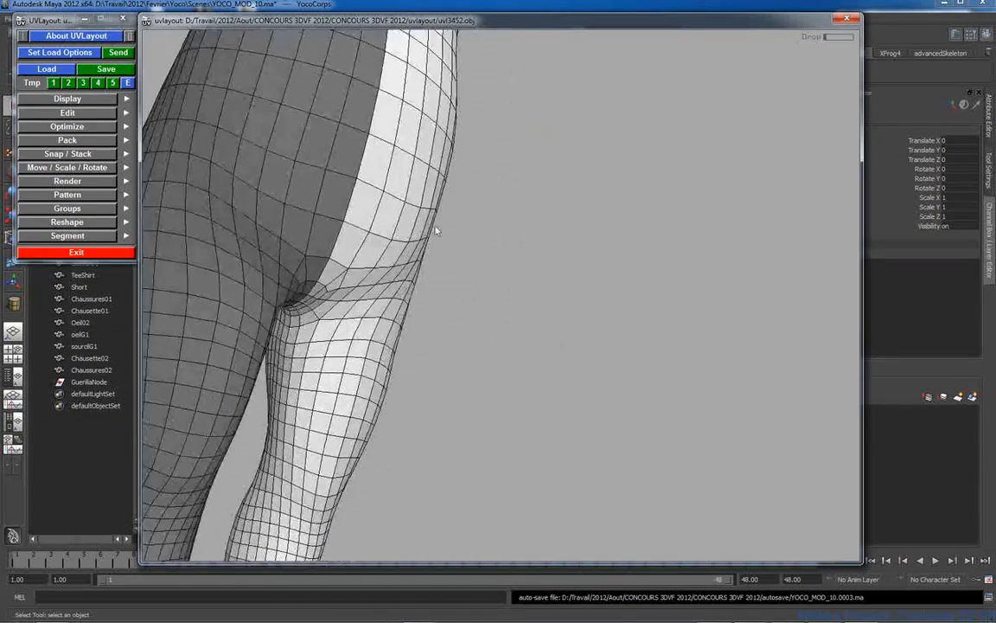
{"action": "right_click_drag", "start_coordinate": [390, 269], "coordinate": [507, 289]}
{"action": "left_click_drag", "start_coordinate": [507, 288], "coordinate": [391, 296]}
{"action": "key", "text": "c"}
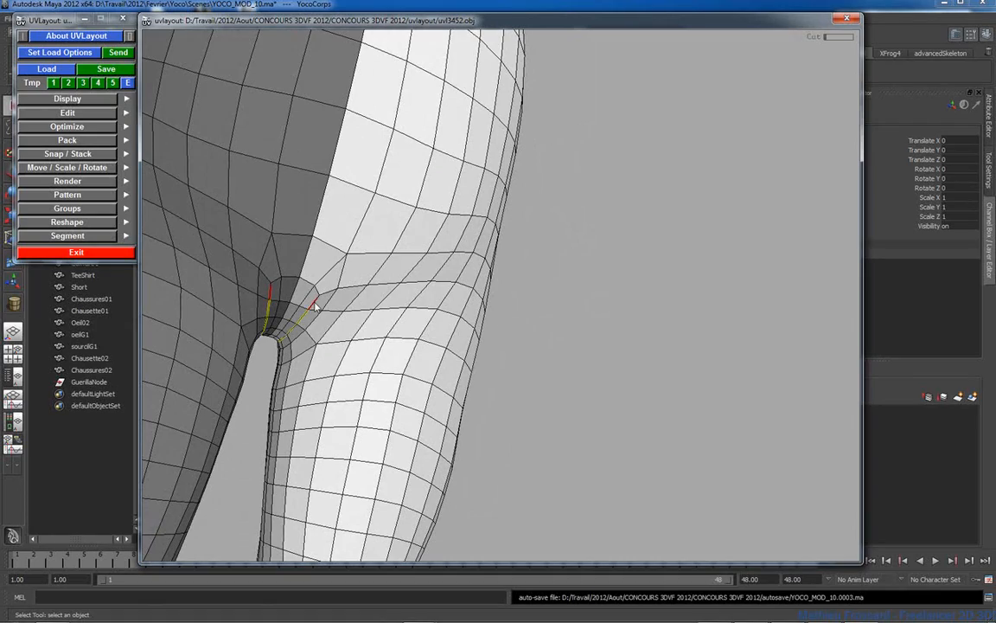
{"action": "key", "text": "c"}
Continue the thigh cut around the outer hip and under the buttock, and detach the legs from the torso
{"action": "left_click_drag", "start_coordinate": [508, 303], "coordinate": [371, 261]}
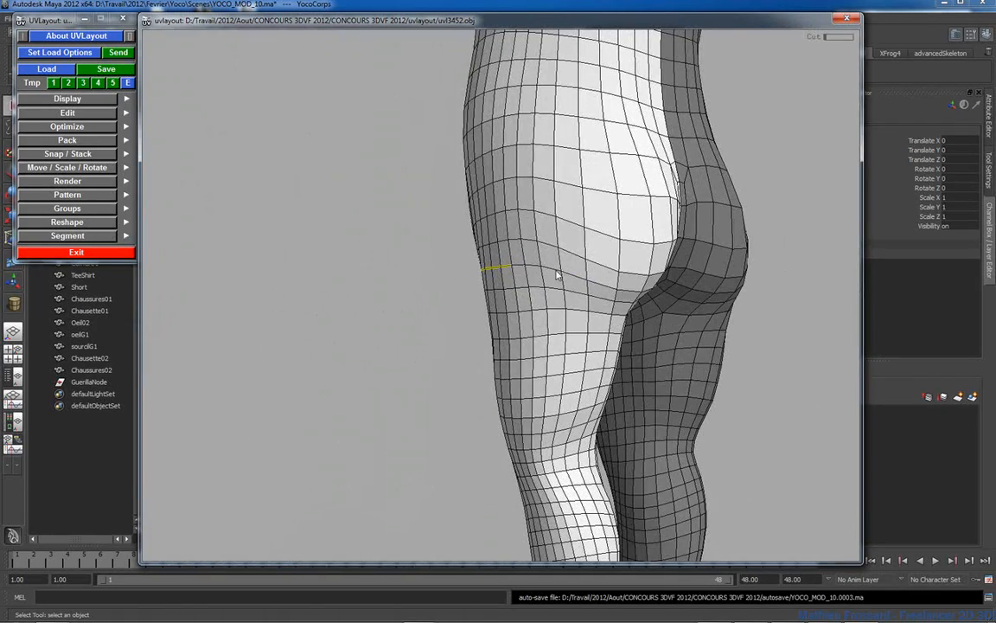
{"action": "key", "text": "c"}
{"action": "left_click_drag", "start_coordinate": [557, 275], "coordinate": [547, 334]}
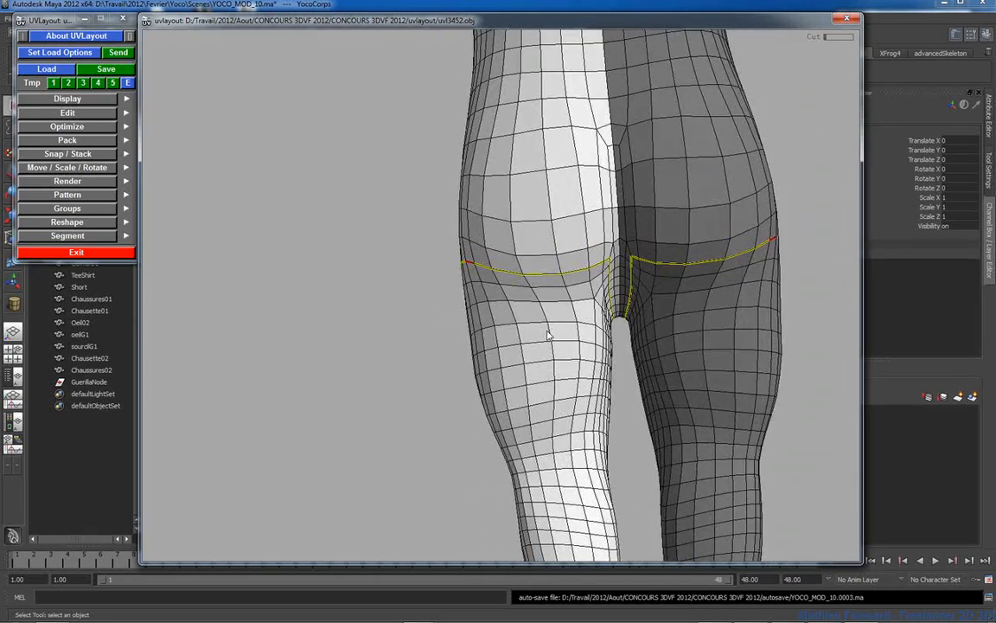
{"action": "key", "text": "Return"}
Mark a centre-line cut down the back of the torso from the neck opening to the crotch
{"action": "right_click_drag", "start_coordinate": [669, 253], "coordinate": [491, 244]}
{"action": "left_click_drag", "start_coordinate": [491, 245], "coordinate": [570, 279]}
{"action": "middle_click_drag", "start_coordinate": [569, 279], "coordinate": [588, 370]}
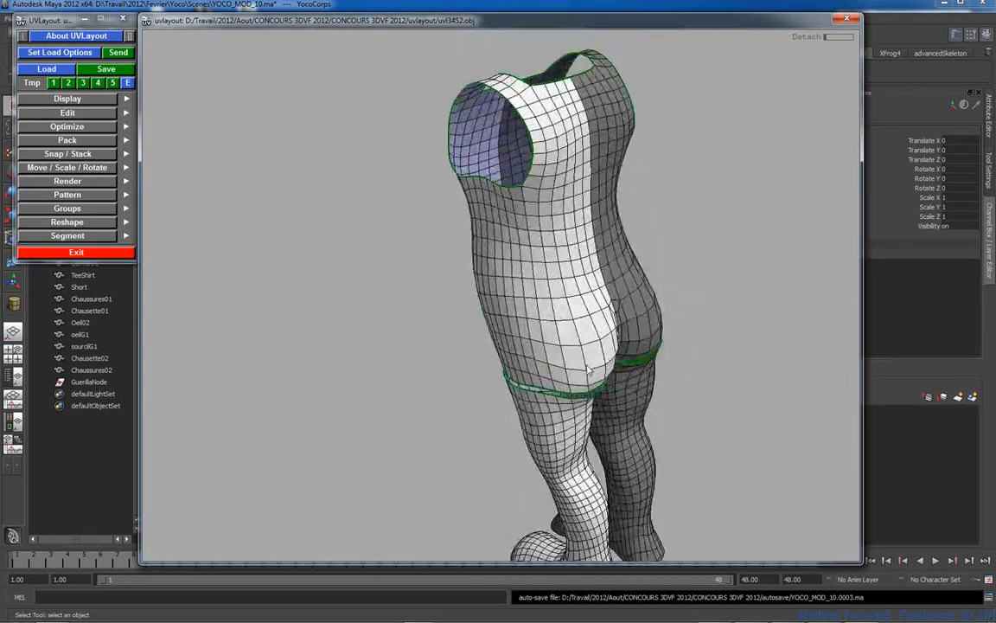
{"action": "scroll", "coordinate": [588, 370], "scroll_direction": "up", "scroll_amount": 3}
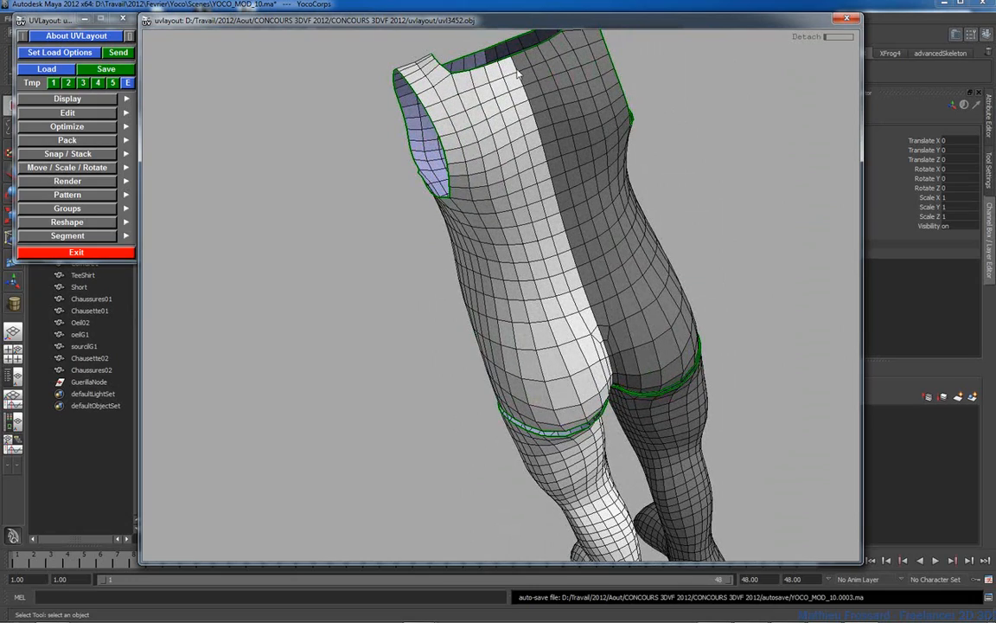
{"action": "key", "text": "c"}
{"action": "key", "text": "c"}
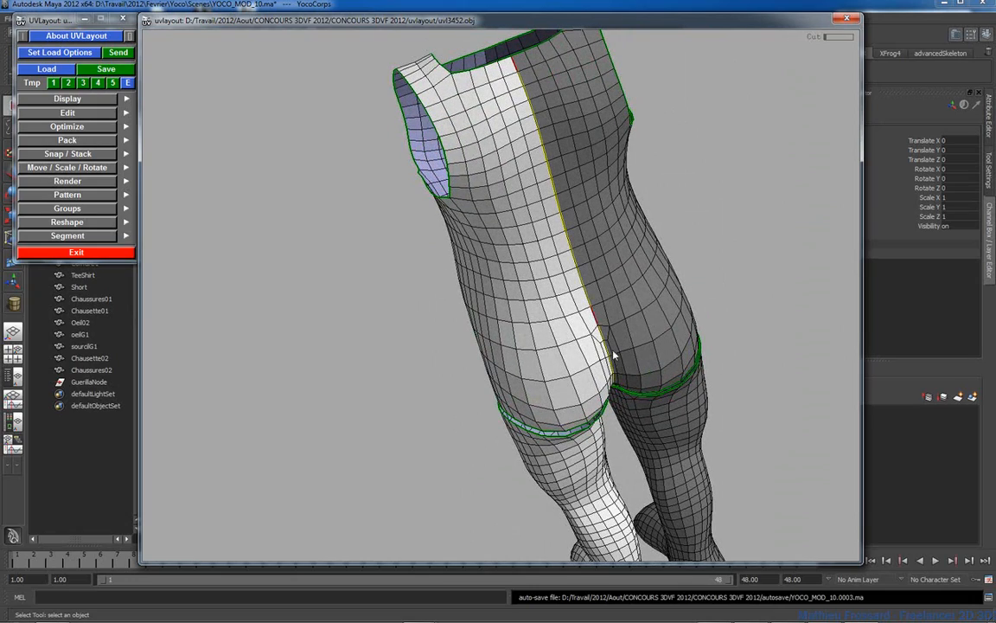
{"action": "left_click_drag", "start_coordinate": [613, 355], "coordinate": [480, 315]}
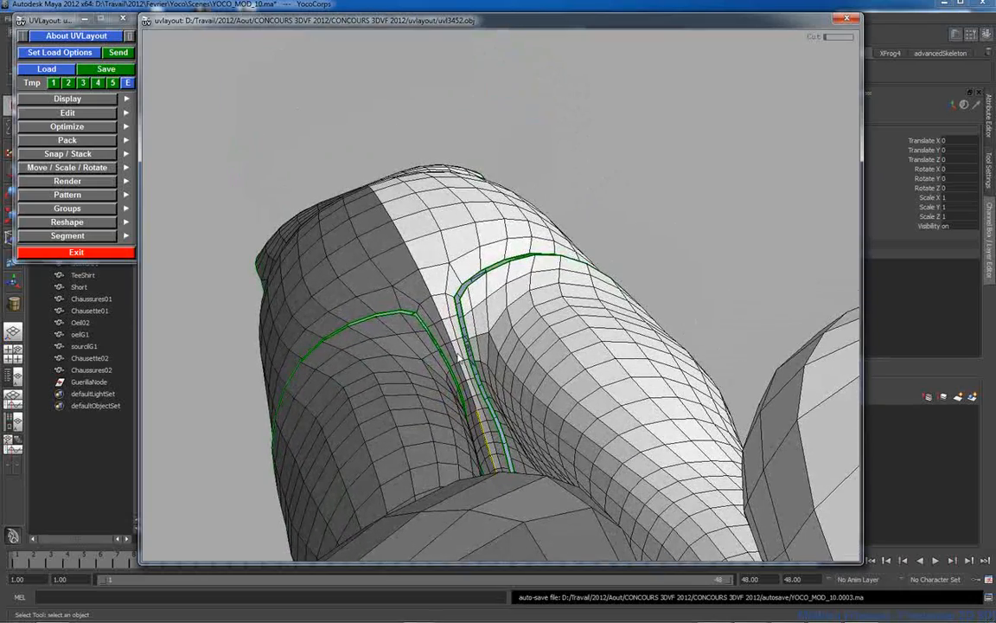
Trim the centre cut at the crotch by welding, split the torso along it and drop the shell into UV space
{"action": "key", "text": "c"}
{"action": "key", "text": "w"}
{"action": "left_click_drag", "start_coordinate": [433, 307], "coordinate": [471, 311]}
{"action": "key", "text": "Return"}
{"action": "key", "text": "d"}
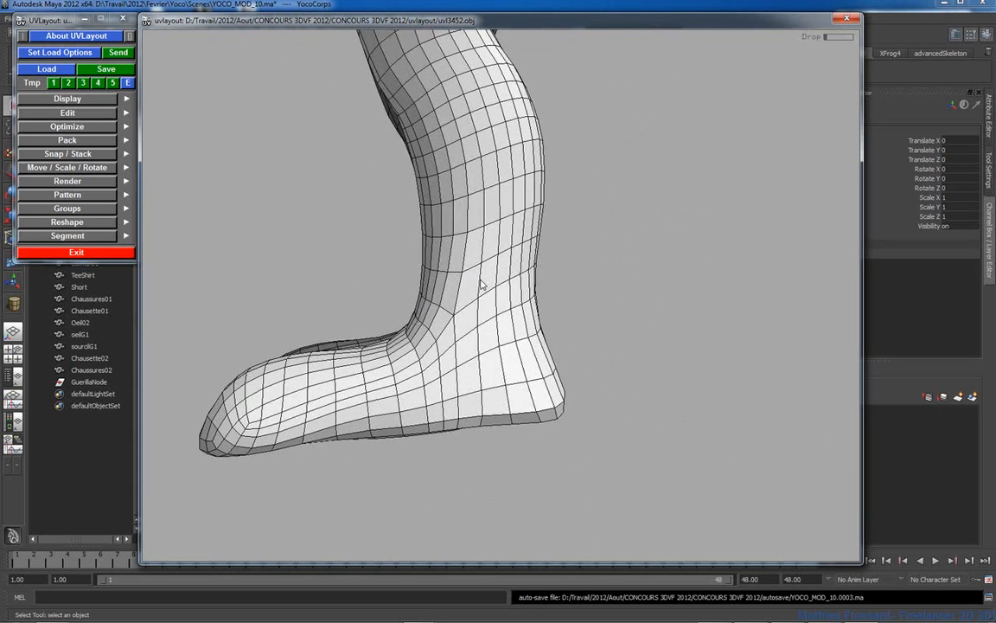
Mark a cut across the front and sides of the ankle above the foot
{"action": "key", "text": "c"}
{"action": "key", "text": "c"}
{"action": "left_click_drag", "start_coordinate": [450, 333], "coordinate": [292, 315]}
{"action": "right_click_drag", "start_coordinate": [292, 310], "coordinate": [708, 322]}
{"action": "middle_click_drag", "start_coordinate": [624, 247], "coordinate": [530, 298]}
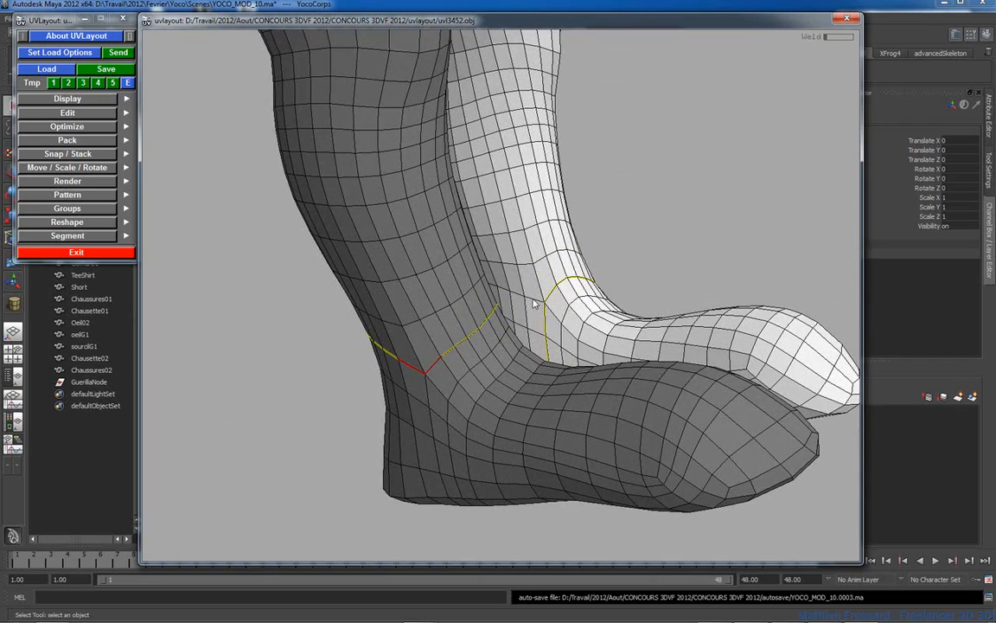
Complete the cut around the ankle, trim the stray seam edges by welding, and detach the feet from the legs
{"action": "key", "text": "c"}
{"action": "key", "text": "w"}
{"action": "right_click_drag", "start_coordinate": [608, 302], "coordinate": [455, 312]}
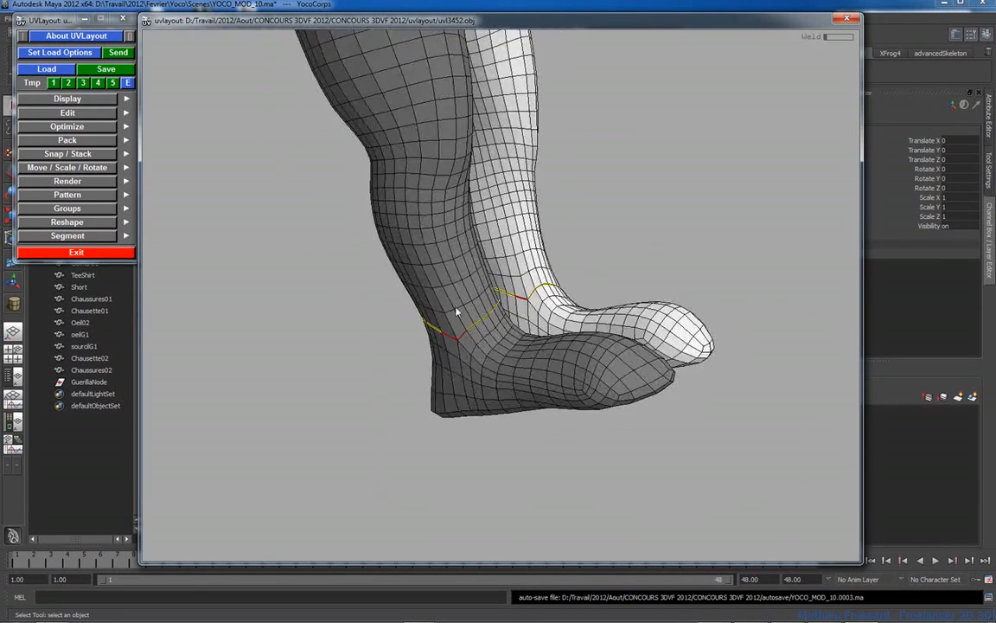
{"action": "left_click_drag", "start_coordinate": [456, 311], "coordinate": [475, 276]}
{"action": "key", "text": "Return"}
{"action": "left_click_drag", "start_coordinate": [571, 249], "coordinate": [450, 250]}
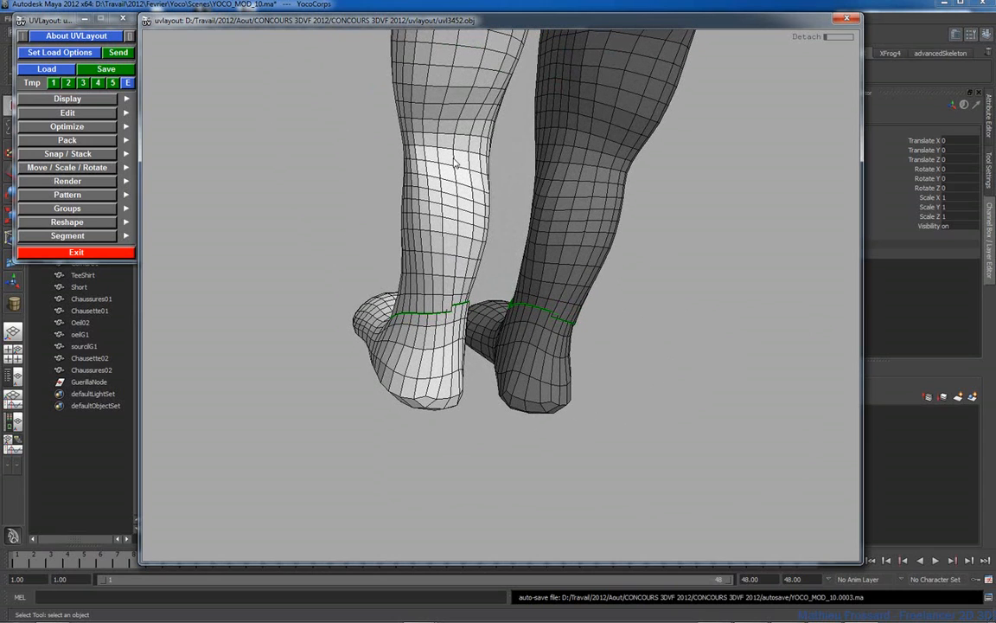
Mark a cut down the back of the leg from thigh to ankle, split the leg along it and drop the shell into UV space
{"action": "key", "text": "c"}
{"action": "right_click_drag", "start_coordinate": [496, 195], "coordinate": [445, 225]}
{"action": "middle_click_drag", "start_coordinate": [445, 225], "coordinate": [448, 257]}
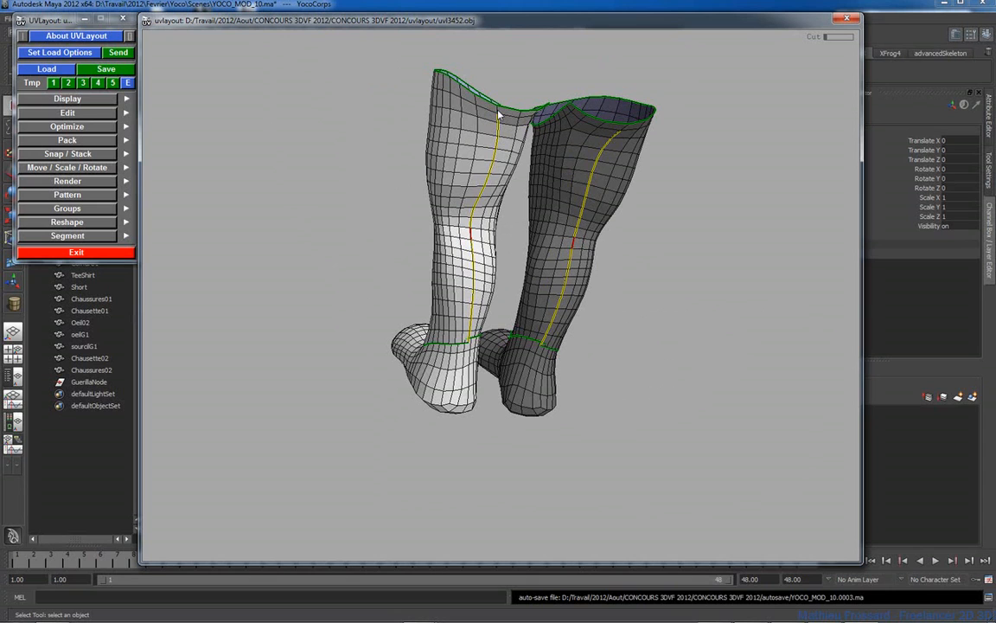
{"action": "key", "text": "Return"}
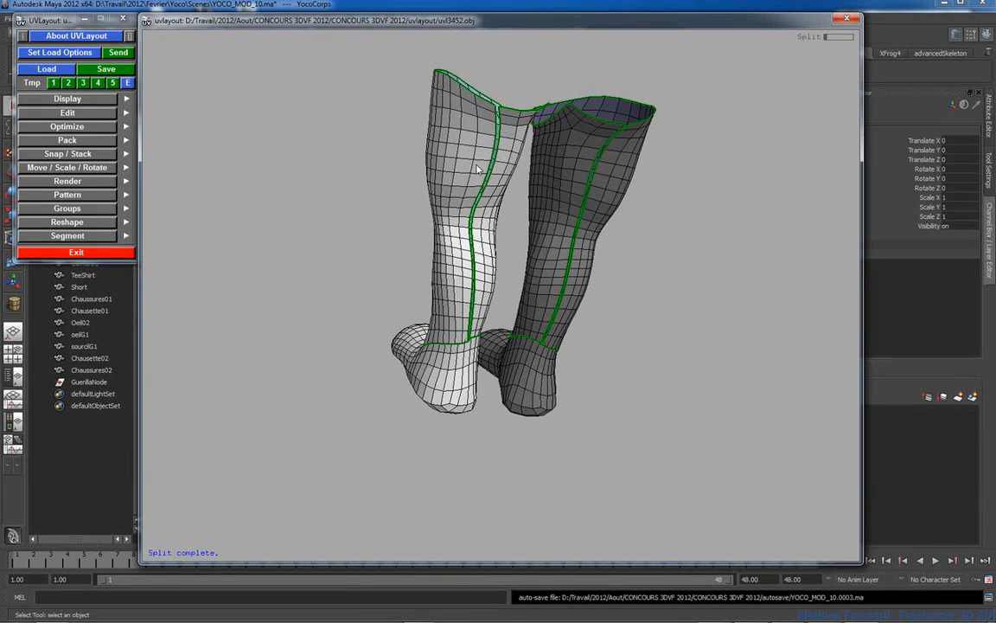
{"action": "key", "text": "d"}
Mark a cut around the edge of the foot's sole and detach the sole from the upper foot
{"action": "right_click_drag", "start_coordinate": [501, 304], "coordinate": [451, 312]}
{"action": "middle_click_drag", "start_coordinate": [452, 311], "coordinate": [485, 273]}
{"action": "right_click_drag", "start_coordinate": [485, 272], "coordinate": [759, 377]}
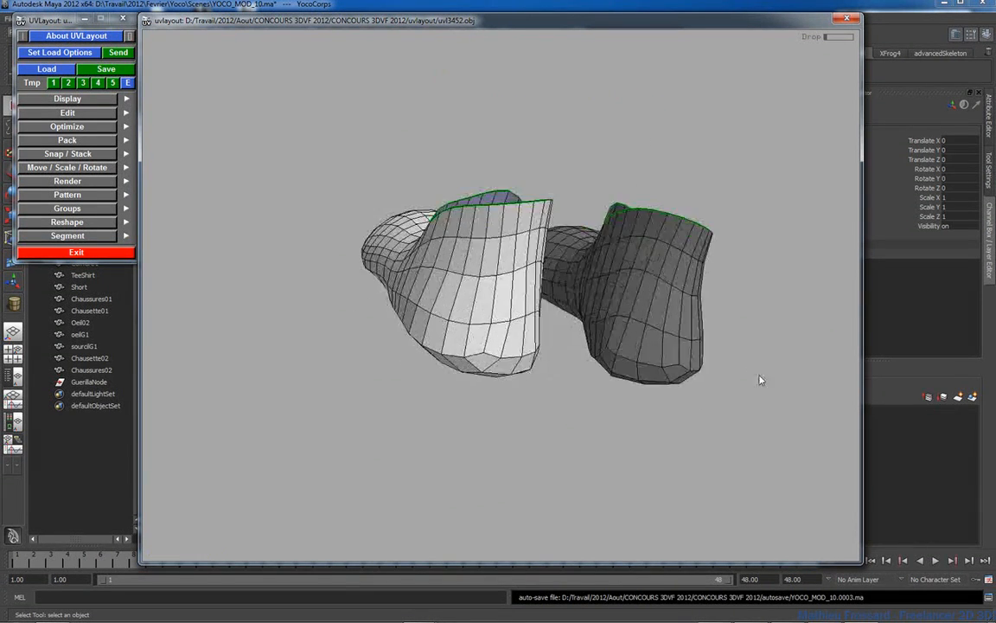
{"action": "left_click_drag", "start_coordinate": [759, 378], "coordinate": [540, 275]}
{"action": "key", "text": "c"}
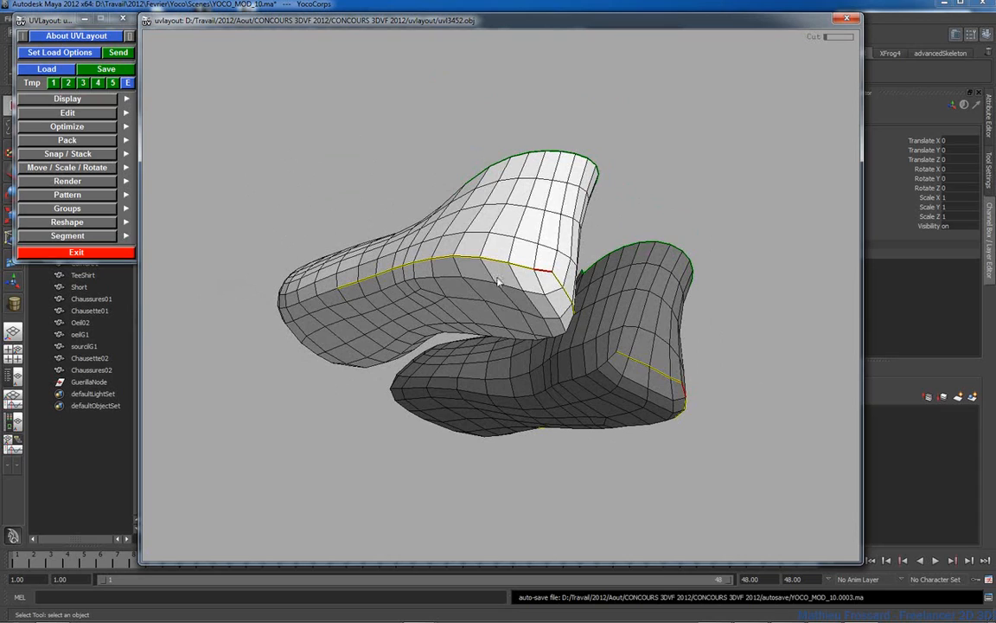
{"action": "left_click_drag", "start_coordinate": [493, 272], "coordinate": [475, 285]}
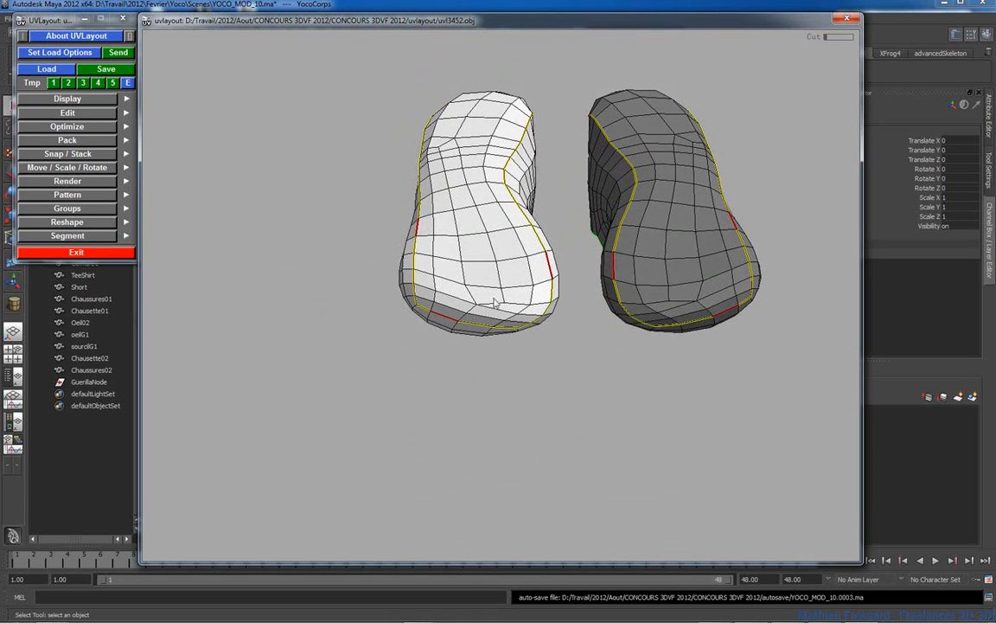
{"action": "key", "text": "Return"}
Mark a vertical cut at the heel, split the upper foot along it and drop the foot shells into UV space
{"action": "left_click_drag", "start_coordinate": [486, 258], "coordinate": [503, 373]}
{"action": "key", "text": "c"}
{"action": "key", "text": "Return"}
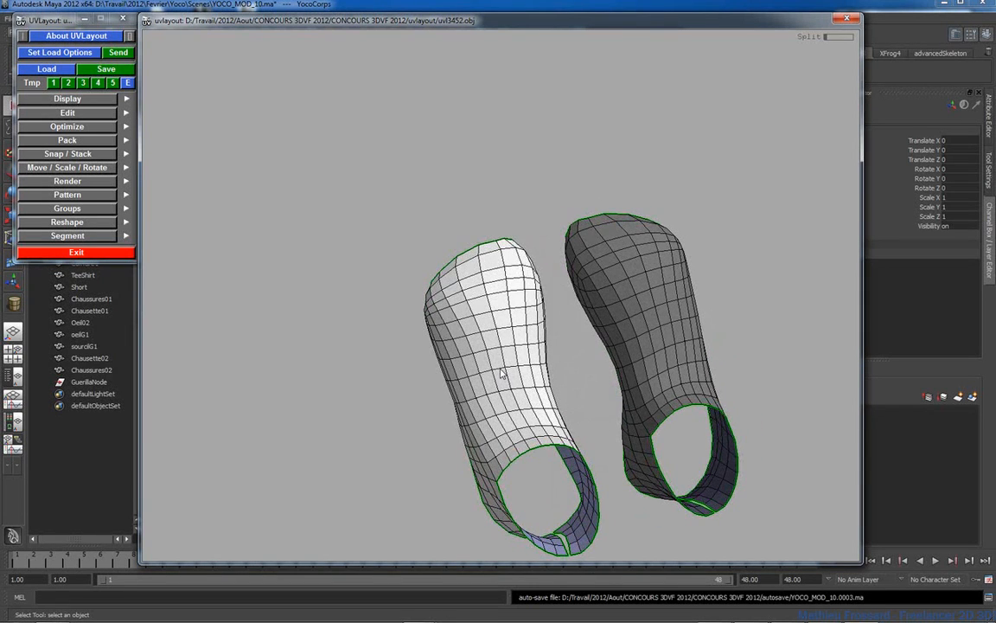
{"action": "key", "text": "d"}
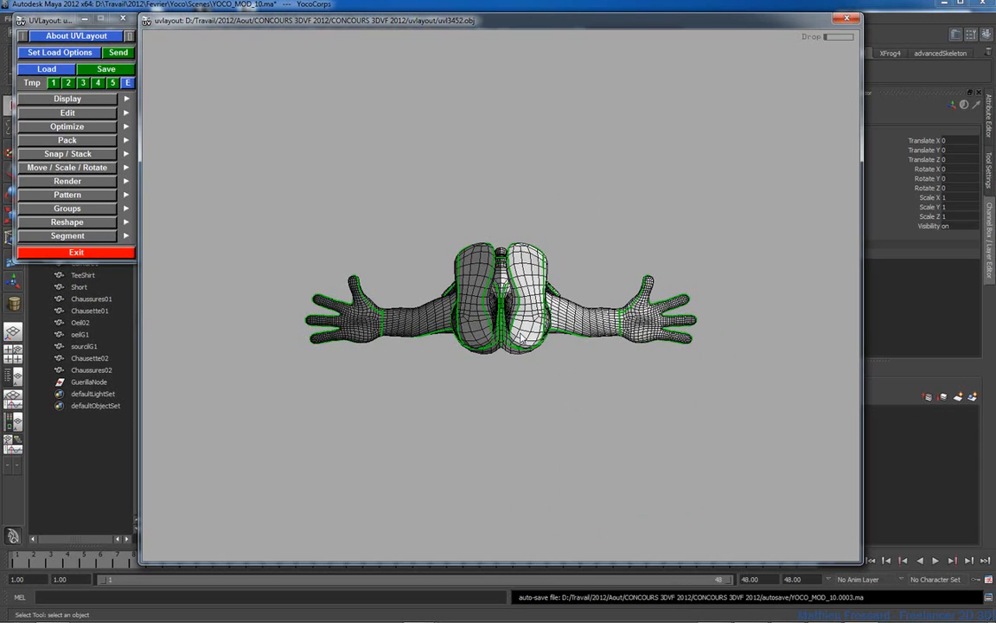
Switch the display between the 3D model and the UV layout to check the dropped shells
{"action": "left_click_drag", "start_coordinate": [563, 183], "coordinate": [546, 285]}
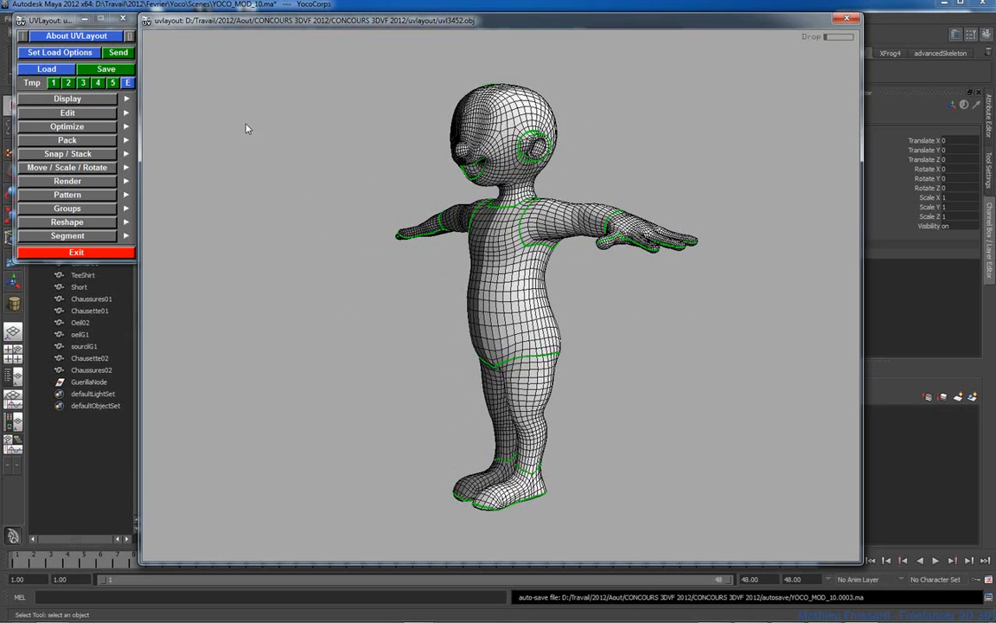
{"action": "left_click", "coordinate": [87, 100]}
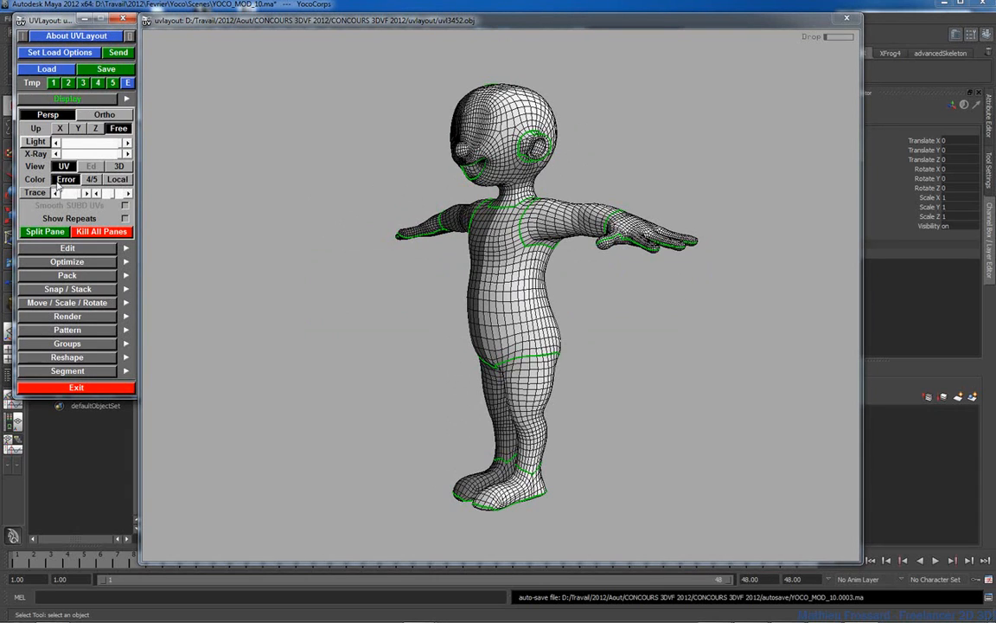
{"action": "left_click", "coordinate": [118, 167]}
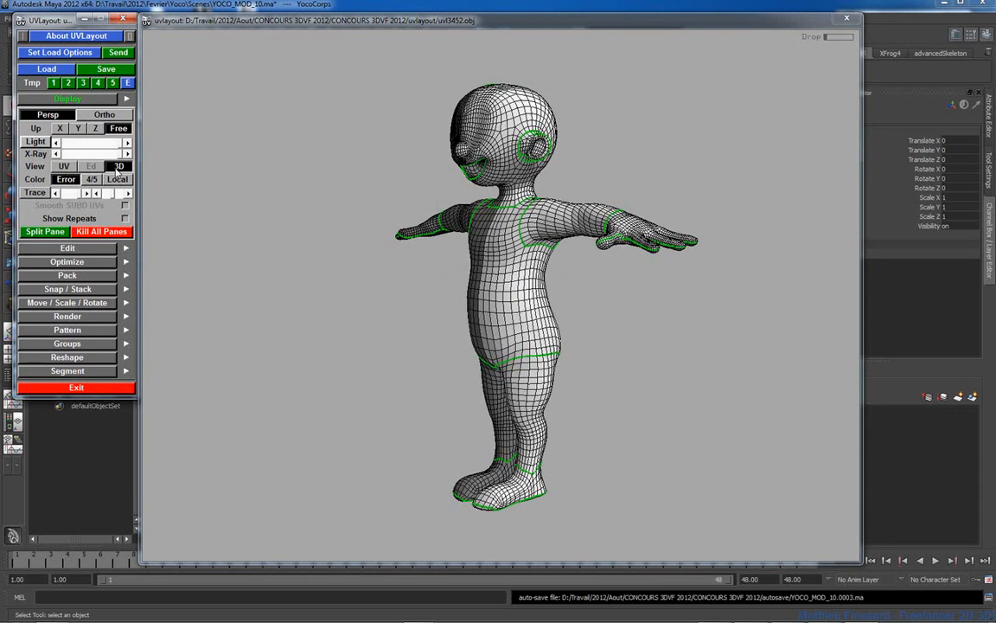
{"action": "left_click", "coordinate": [64, 167]}
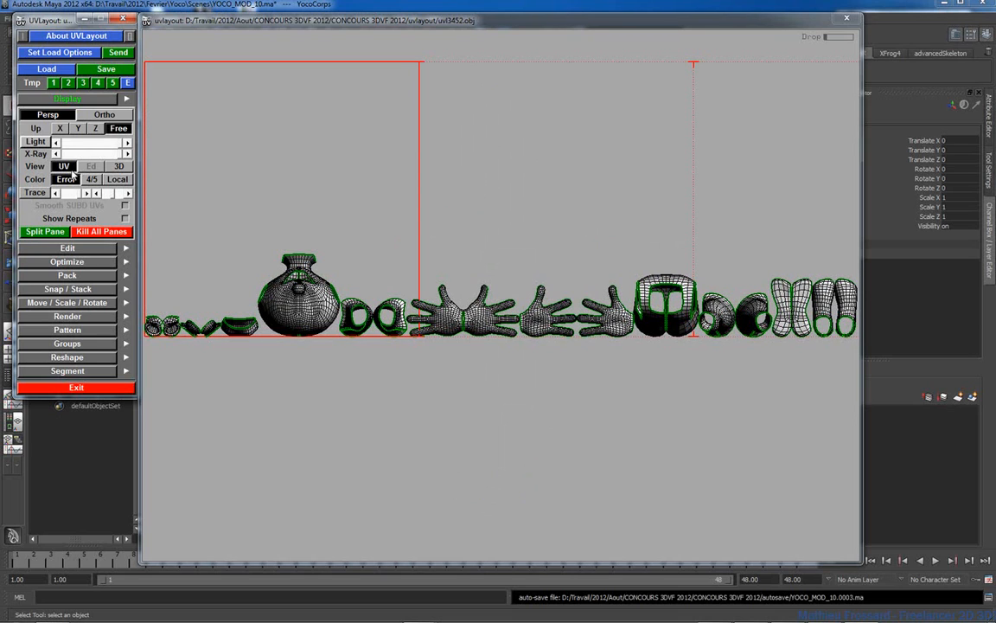
{"action": "left_click", "coordinate": [119, 167]}
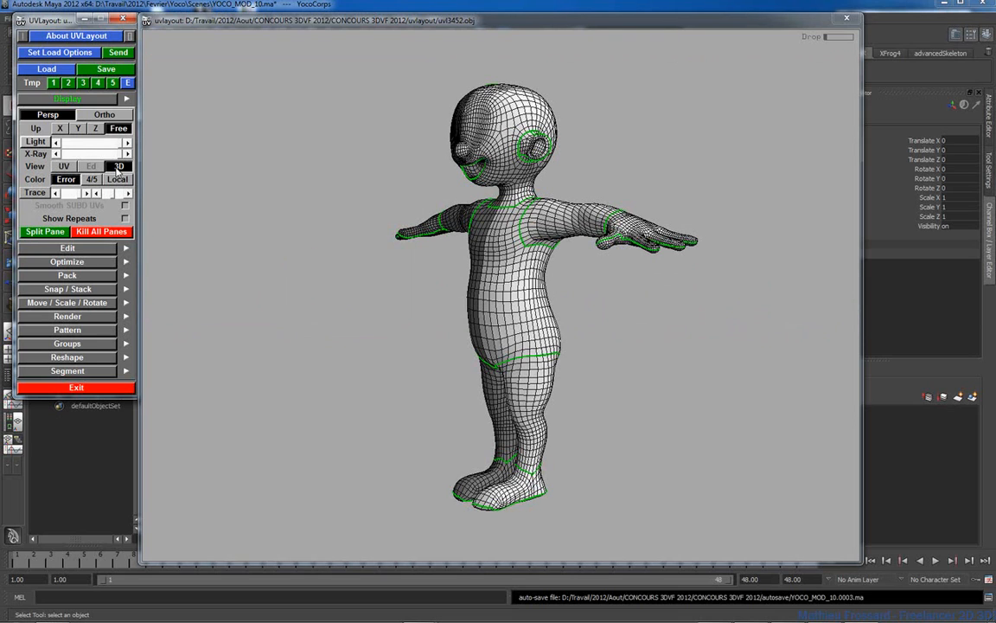
{"action": "left_click_drag", "start_coordinate": [358, 192], "coordinate": [366, 193]}
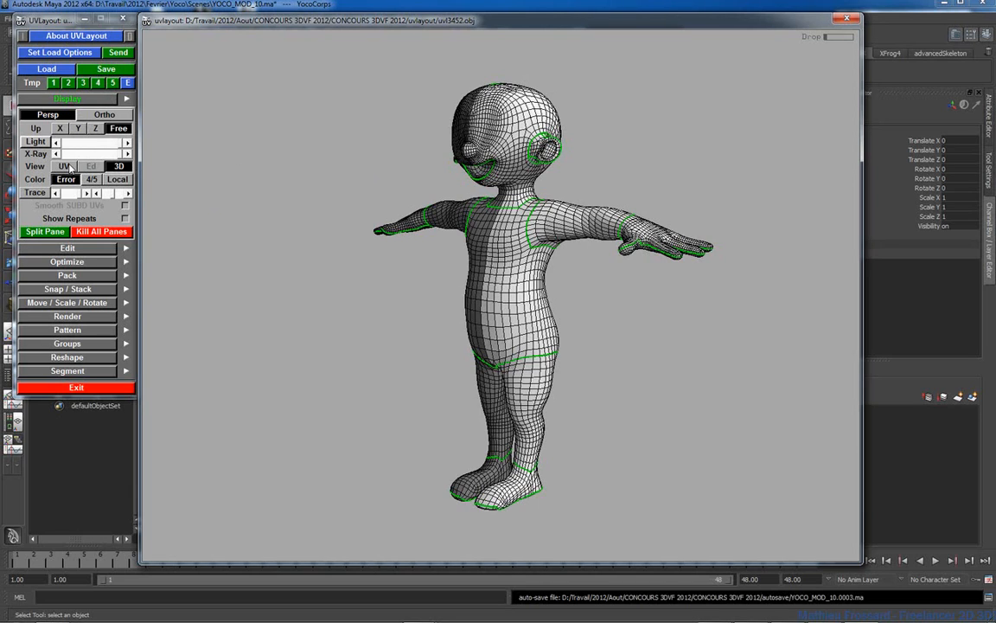
{"action": "left_click", "coordinate": [90, 102]}
{"action": "left_click_drag", "start_coordinate": [558, 200], "coordinate": [567, 207]}
Show the UV layout, flatten the first pair of ear shells and move the two shells apart
{"action": "key", "text": "1"}
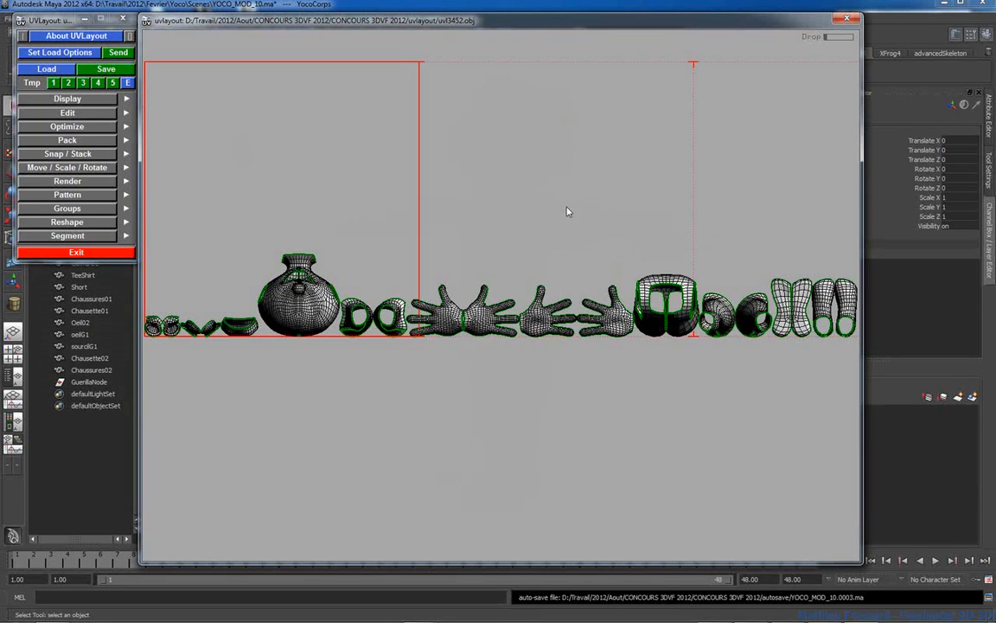
{"action": "right_click_drag", "start_coordinate": [448, 284], "coordinate": [399, 295]}
{"action": "middle_click_drag", "start_coordinate": [399, 294], "coordinate": [451, 284]}
{"action": "right_click_drag", "start_coordinate": [431, 282], "coordinate": [508, 324]}
{"action": "middle_click_drag", "start_coordinate": [346, 294], "coordinate": [535, 240]}
{"action": "right_click_drag", "start_coordinate": [535, 239], "coordinate": [749, 278]}
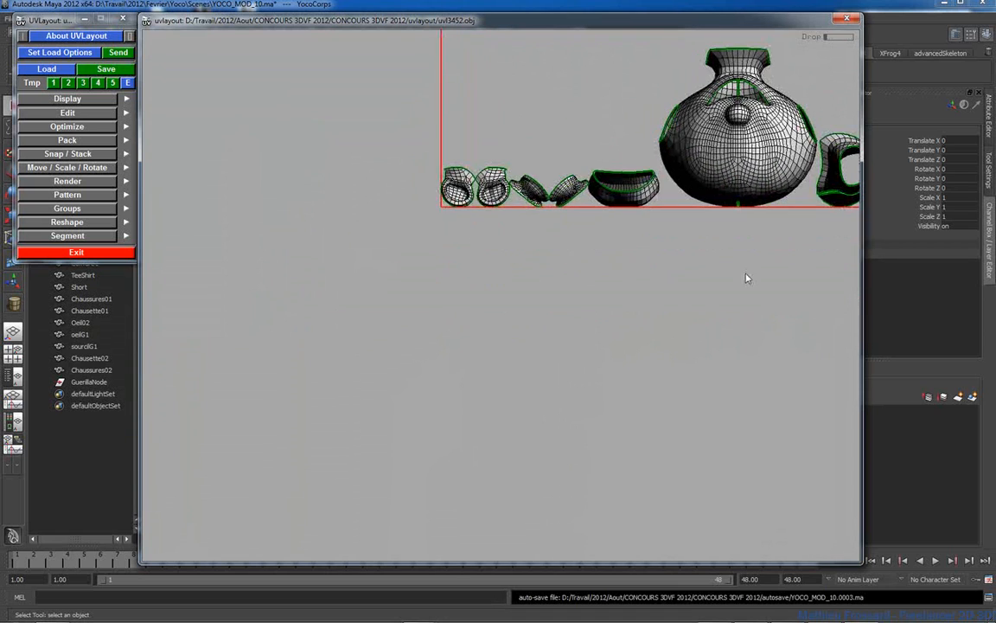
{"action": "middle_click_drag", "start_coordinate": [562, 224], "coordinate": [545, 369]}
{"action": "right_click_drag", "start_coordinate": [479, 320], "coordinate": [799, 328]}
{"action": "middle_click_drag", "start_coordinate": [553, 338], "coordinate": [613, 247]}
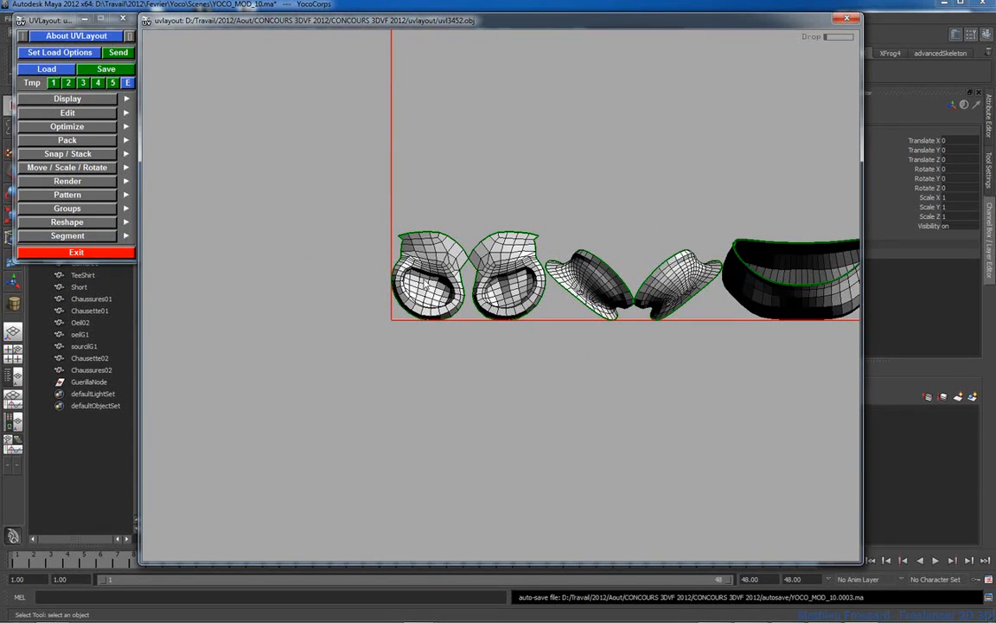
{"action": "scroll", "coordinate": [427, 220], "scroll_direction": "up", "scroll_amount": 4}
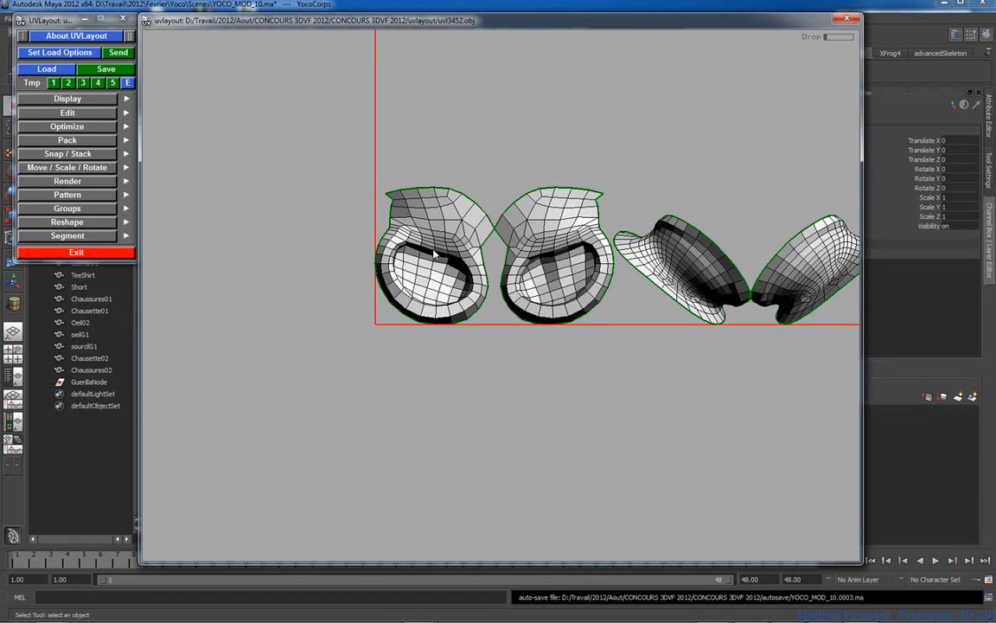
{"action": "key", "text": "f"}
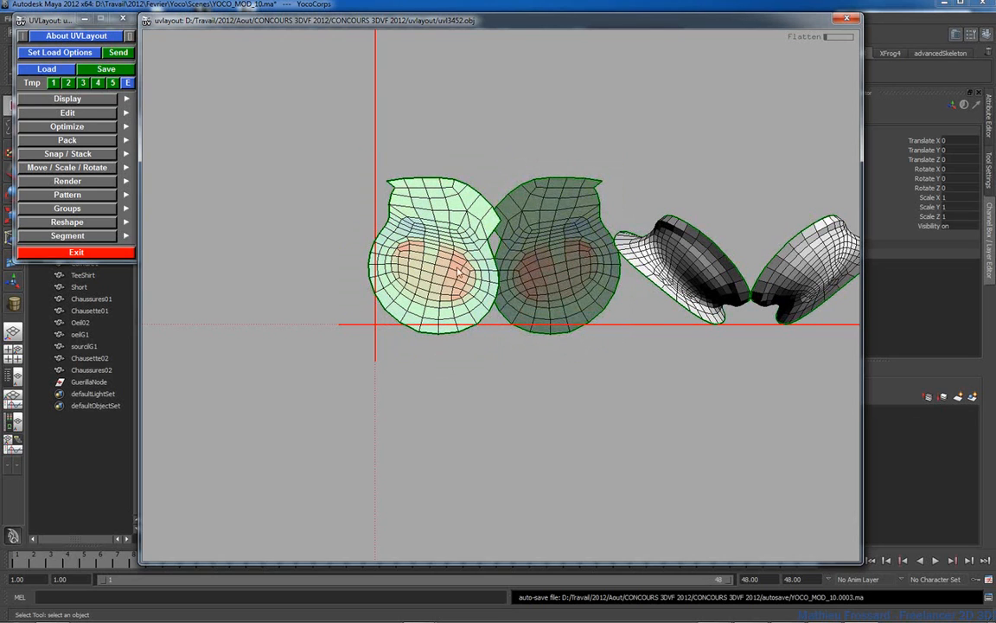
{"action": "middle_click_drag", "start_coordinate": [457, 276], "coordinate": [417, 277]}
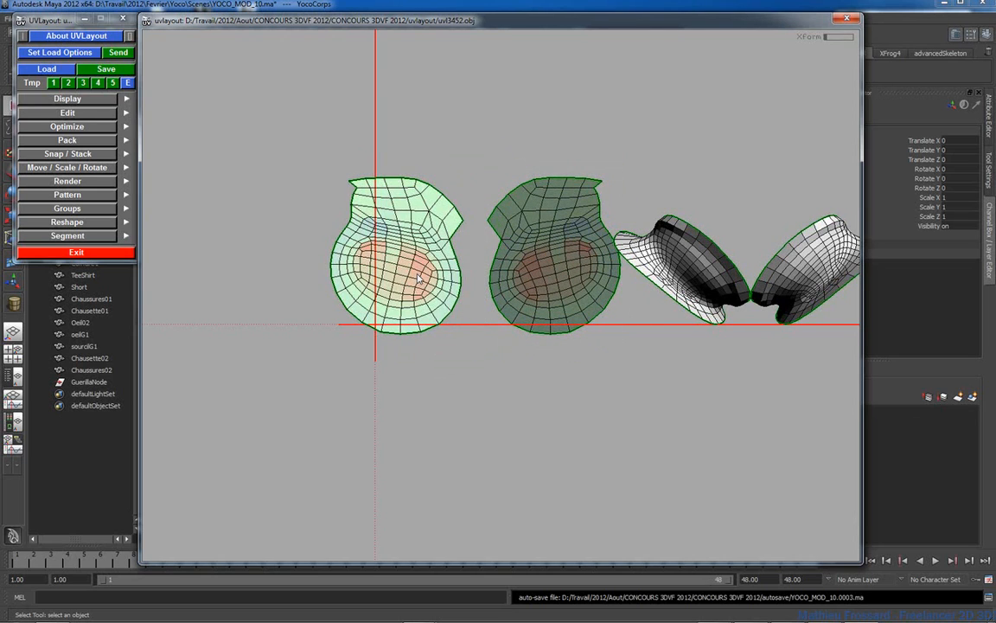
{"action": "key", "text": "f"}
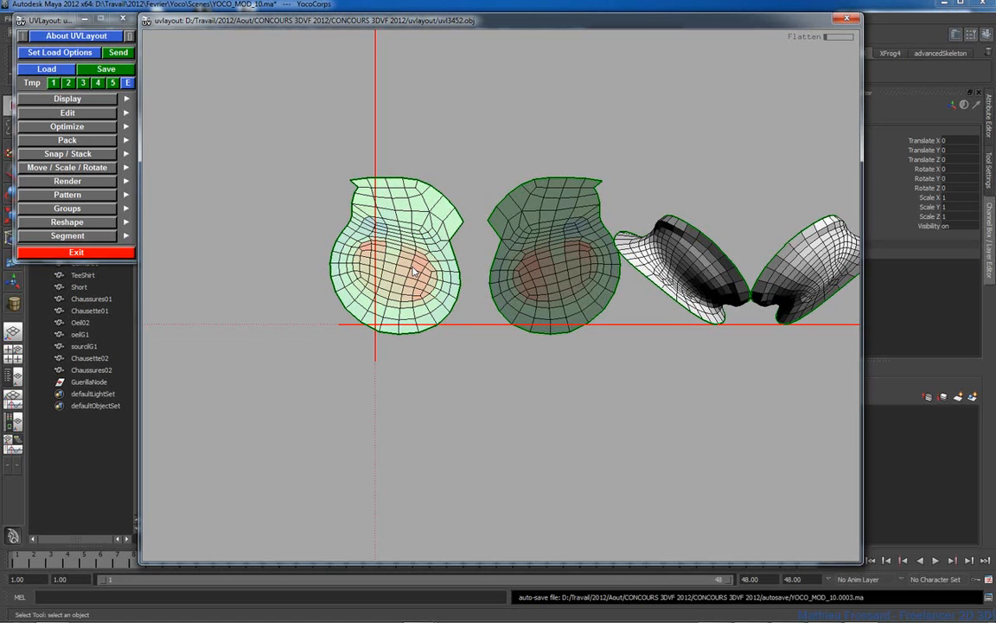
Flatten the second pair of ear shells, including the mirrored one
{"action": "middle_click_drag", "start_coordinate": [705, 171], "coordinate": [585, 156]}
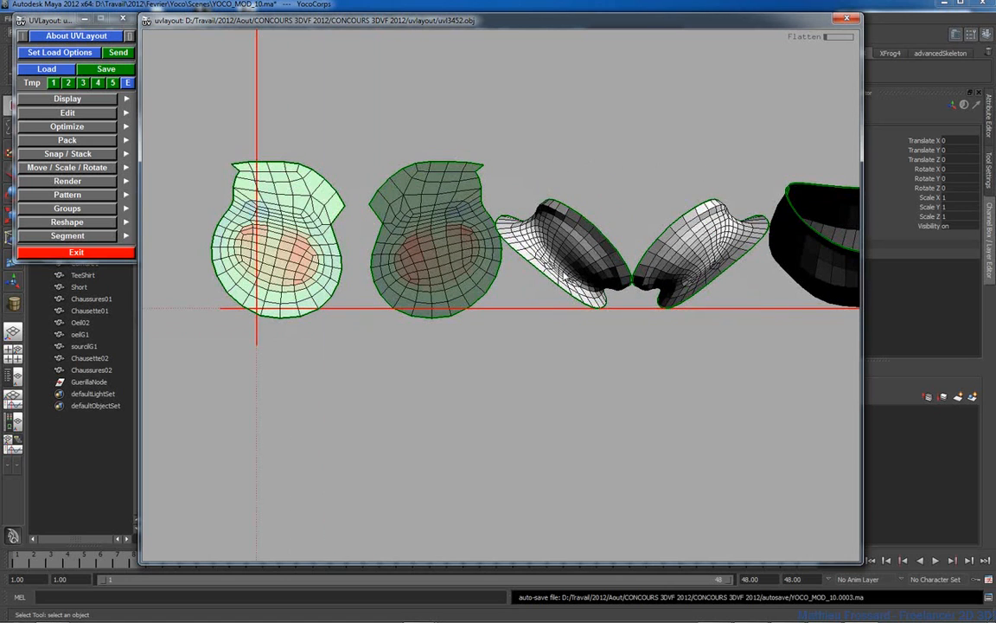
{"action": "key", "text": "f"}
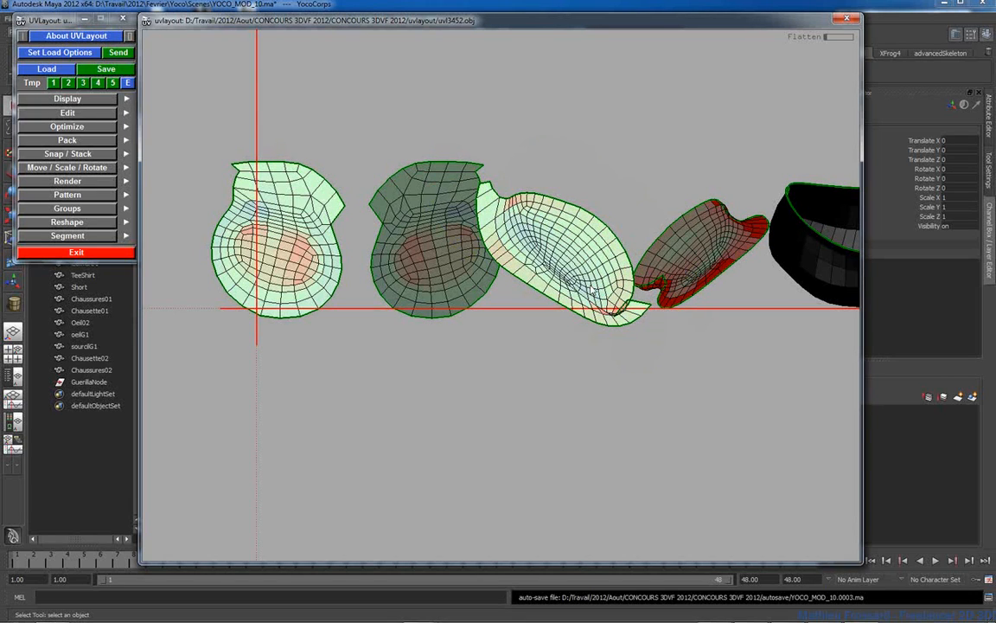
{"action": "key", "text": "f"}
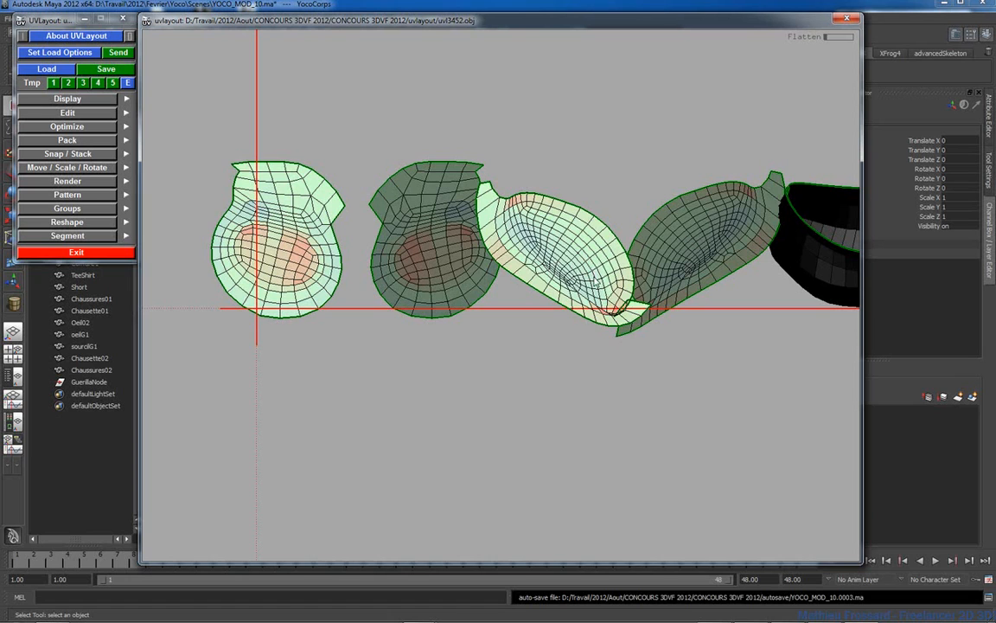
Rotate the second ear shell upright, move it clear of its neighbours and flatten it further
{"action": "left_click_drag", "start_coordinate": [600, 279], "coordinate": [539, 281]}
{"action": "key", "text": "f"}
{"action": "mouse_move", "coordinate": [564, 264]}
{"action": "middle_mouse_down"}
{"action": "mouse_move", "coordinate": [553, 209]}
{"action": "mouse_move", "coordinate": [567, 253]}
{"action": "middle_mouse_up"}
{"action": "key", "text": "f"}
{"action": "mouse_move", "coordinate": [571, 233]}
{"action": "right_mouse_down"}
{"action": "mouse_move", "coordinate": [638, 344]}
{"action": "mouse_move", "coordinate": [632, 289]}
{"action": "mouse_move", "coordinate": [530, 190]}
{"action": "right_mouse_up"}
{"action": "key", "text": "f"}
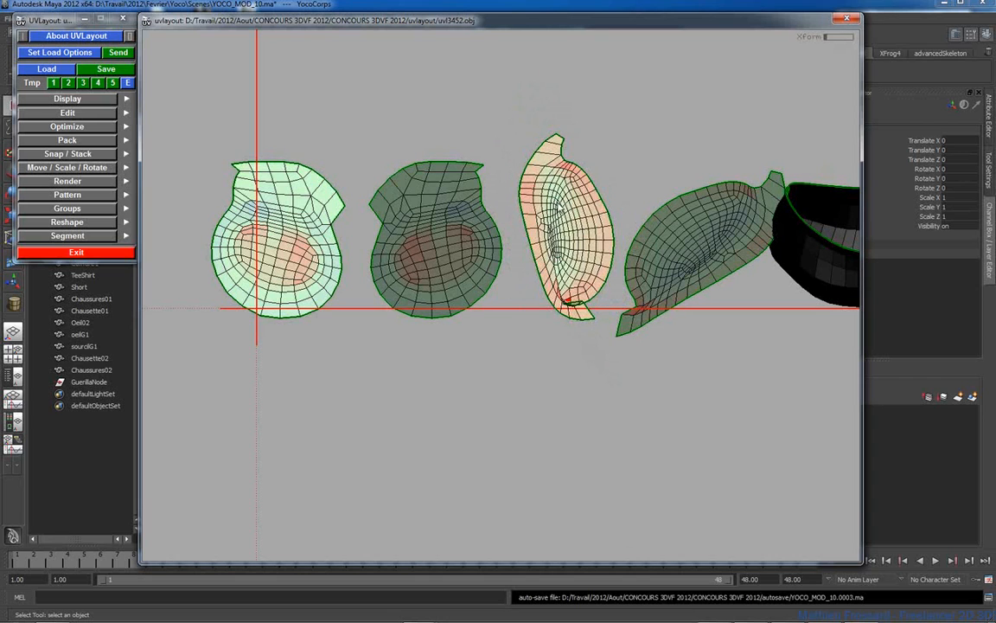
{"action": "key", "text": "f"}
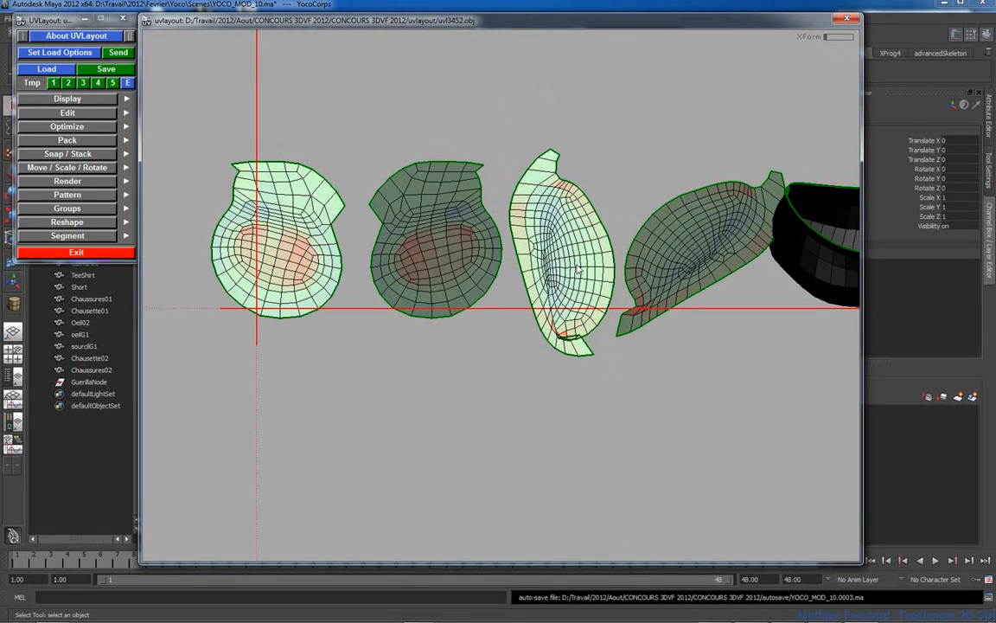
{"action": "left_click_drag", "start_coordinate": [574, 264], "coordinate": [564, 272]}
{"action": "right_click_drag", "start_coordinate": [567, 275], "coordinate": [586, 247]}
Run automatic flattening on the mouth interior shell and stop it once the shell is laid out
{"action": "mouse_move", "coordinate": [674, 268]}
{"action": "right_mouse_down"}
{"action": "mouse_move", "coordinate": [729, 294]}
{"action": "mouse_move", "coordinate": [682, 258]}
{"action": "right_mouse_up"}
{"action": "middle_click_drag", "start_coordinate": [682, 258], "coordinate": [454, 286]}
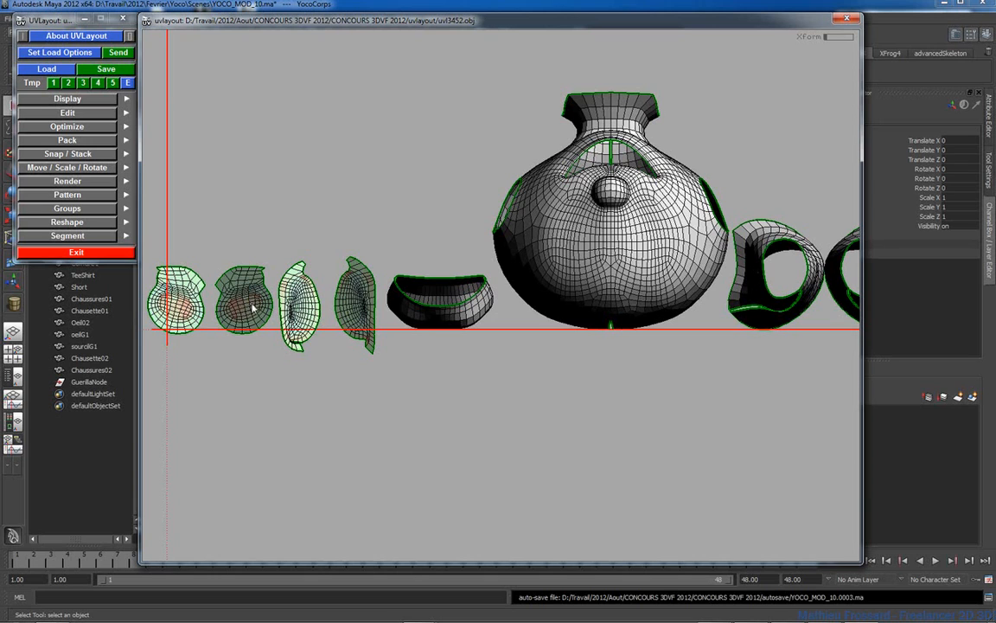
{"action": "scroll", "coordinate": [396, 275], "scroll_direction": "up", "scroll_amount": 2}
{"action": "middle_click_drag", "start_coordinate": [558, 311], "coordinate": [576, 308]}
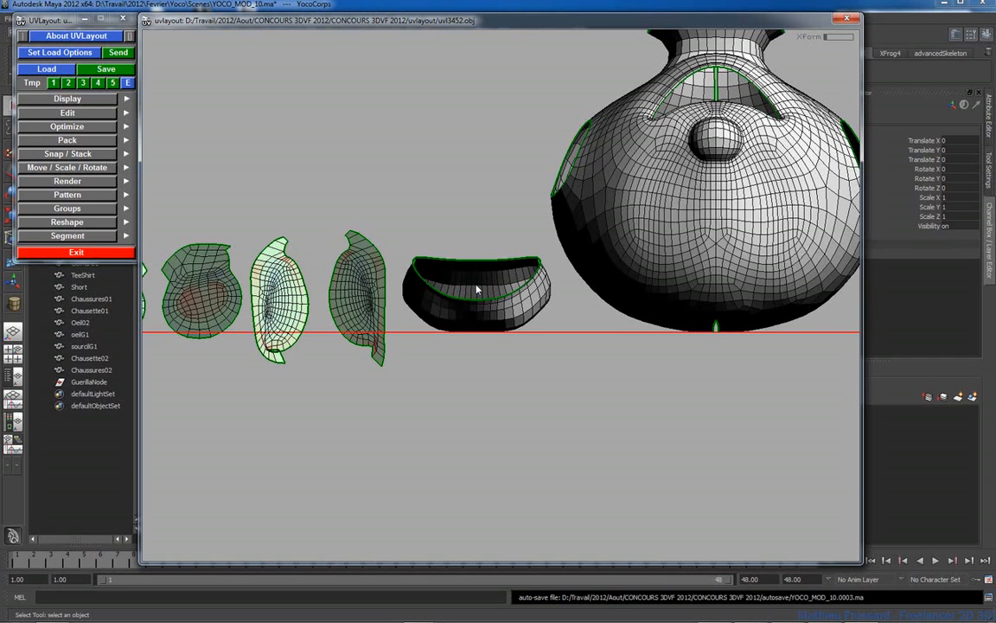
{"action": "key", "text": "shift+f"}
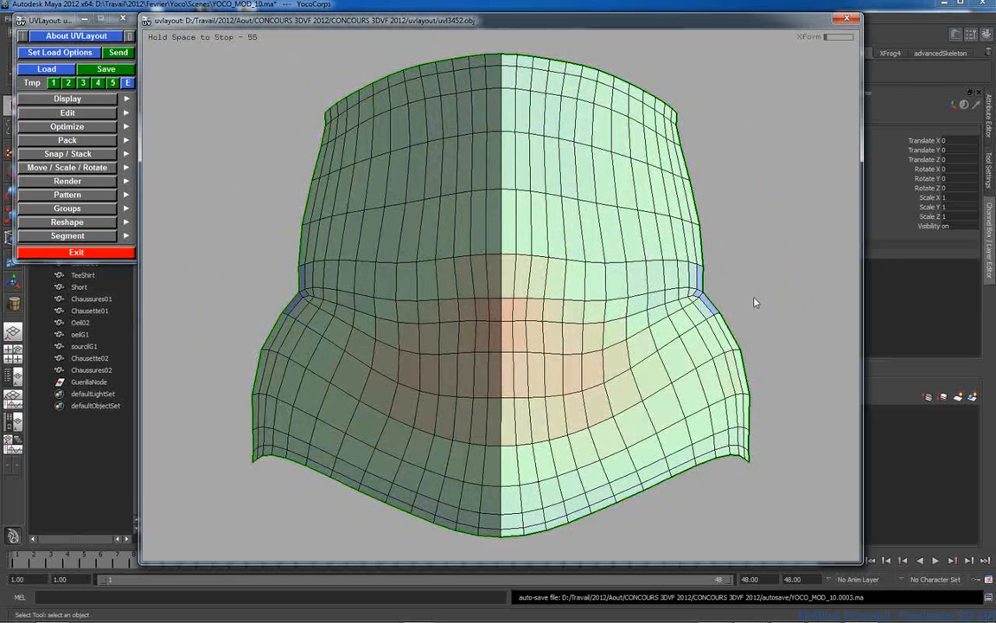
{"action": "key", "text": "space"}
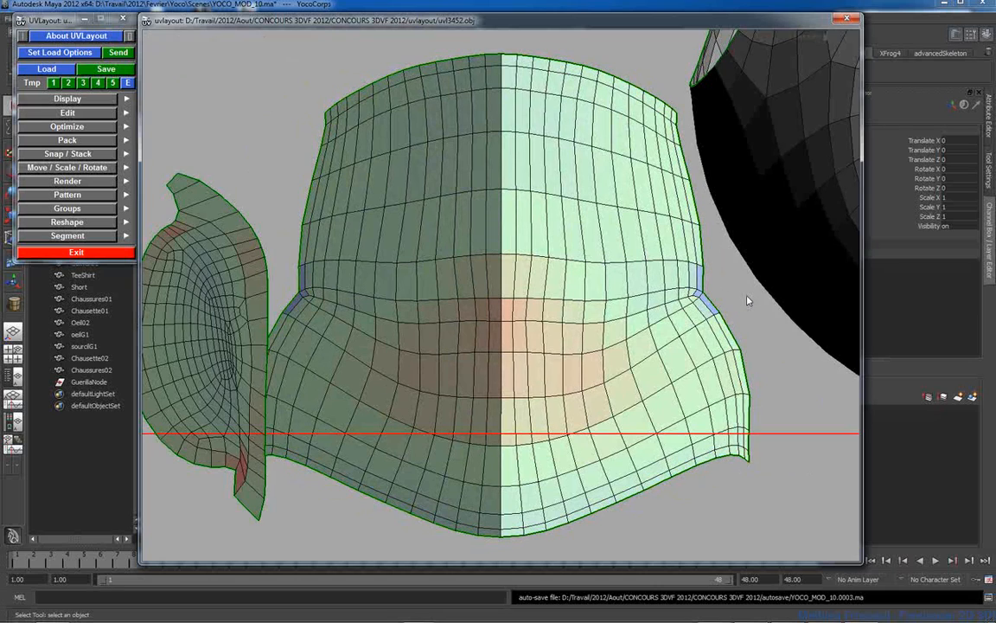
{"action": "right_click_drag", "start_coordinate": [679, 285], "coordinate": [597, 277]}
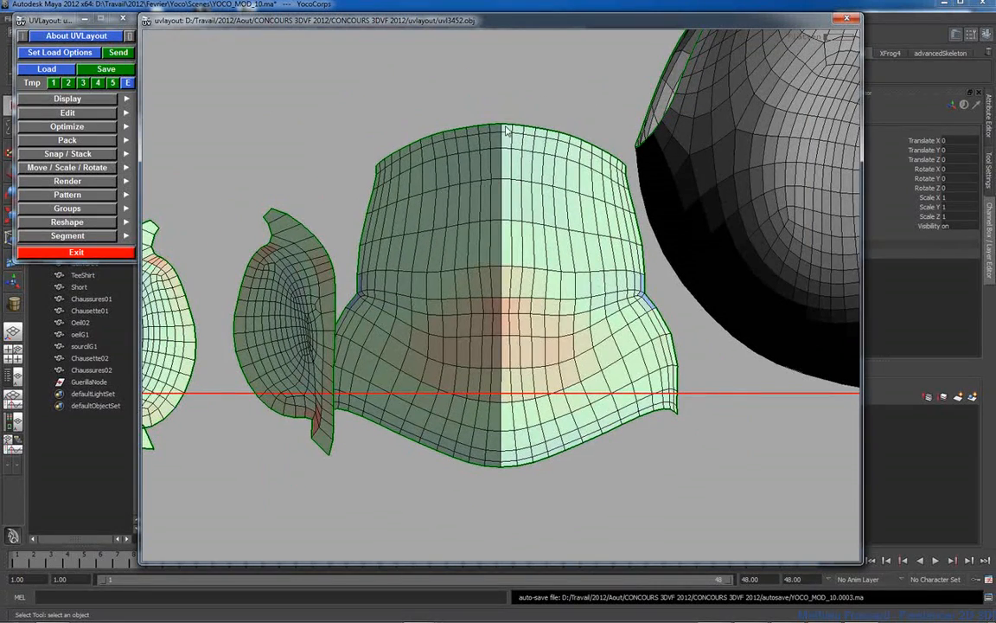
{"action": "left_click", "coordinate": [90, 112]}
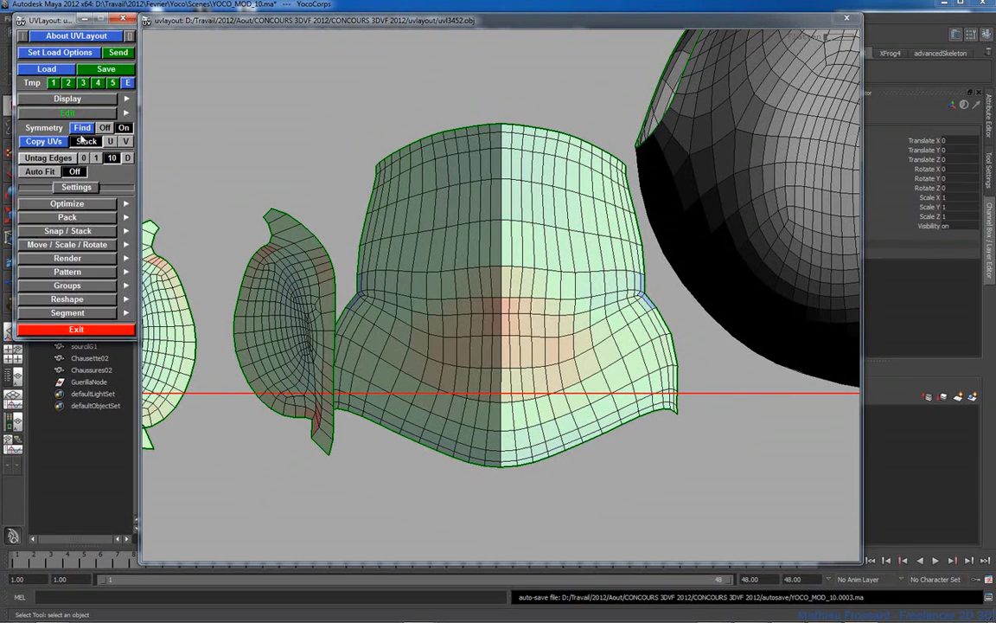
{"action": "left_click", "coordinate": [96, 114]}
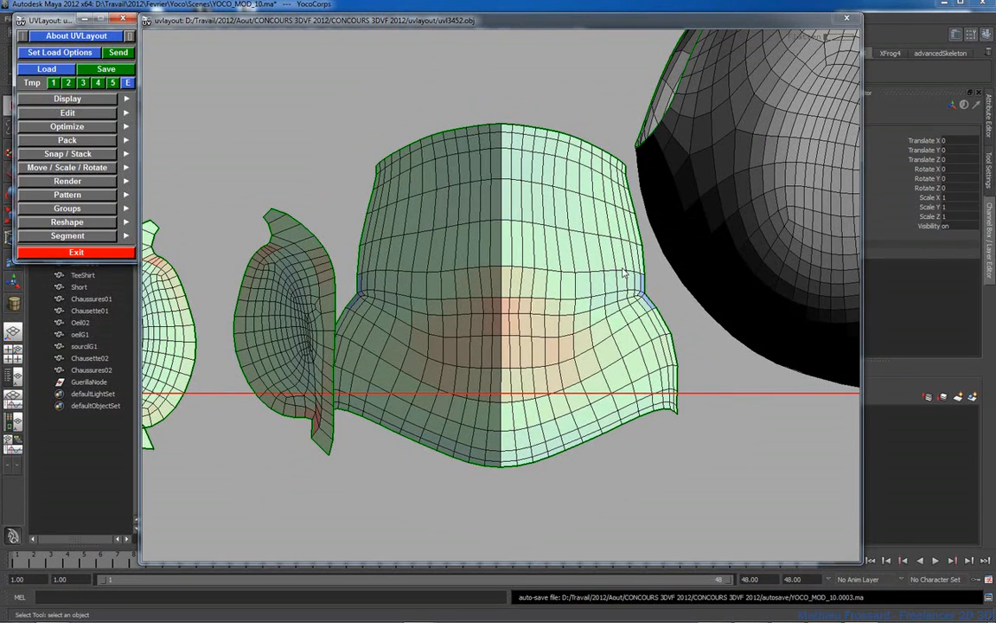
Run automatic flattening on the large head shell and stop it once the shell has opened out
{"action": "scroll", "coordinate": [472, 358], "scroll_direction": "down", "scroll_amount": 1}
{"action": "right_click_drag", "start_coordinate": [472, 358], "coordinate": [407, 343]}
{"action": "middle_click_drag", "start_coordinate": [512, 298], "coordinate": [484, 167]}
{"action": "right_click_drag", "start_coordinate": [550, 211], "coordinate": [523, 228]}
{"action": "middle_click_drag", "start_coordinate": [523, 227], "coordinate": [375, 294]}
{"action": "right_click_drag", "start_coordinate": [374, 295], "coordinate": [464, 294]}
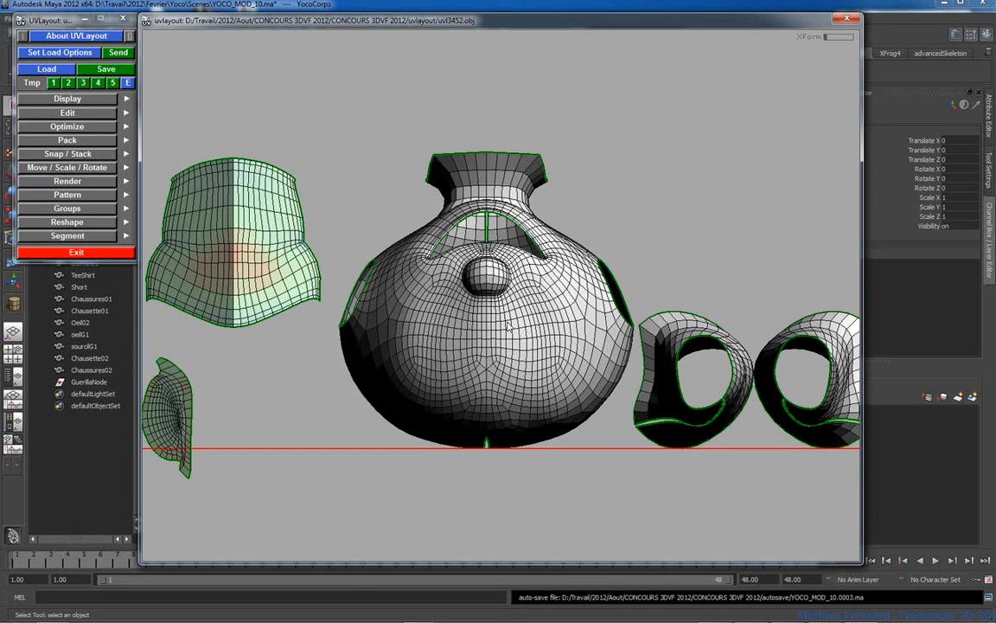
{"action": "key", "text": "f"}
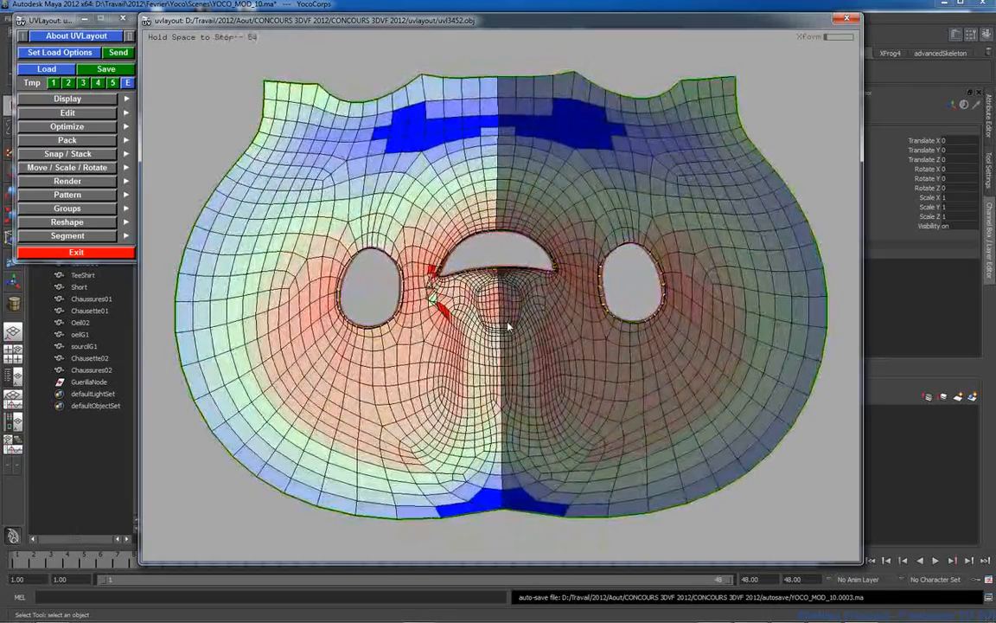
{"action": "key", "text": "space"}
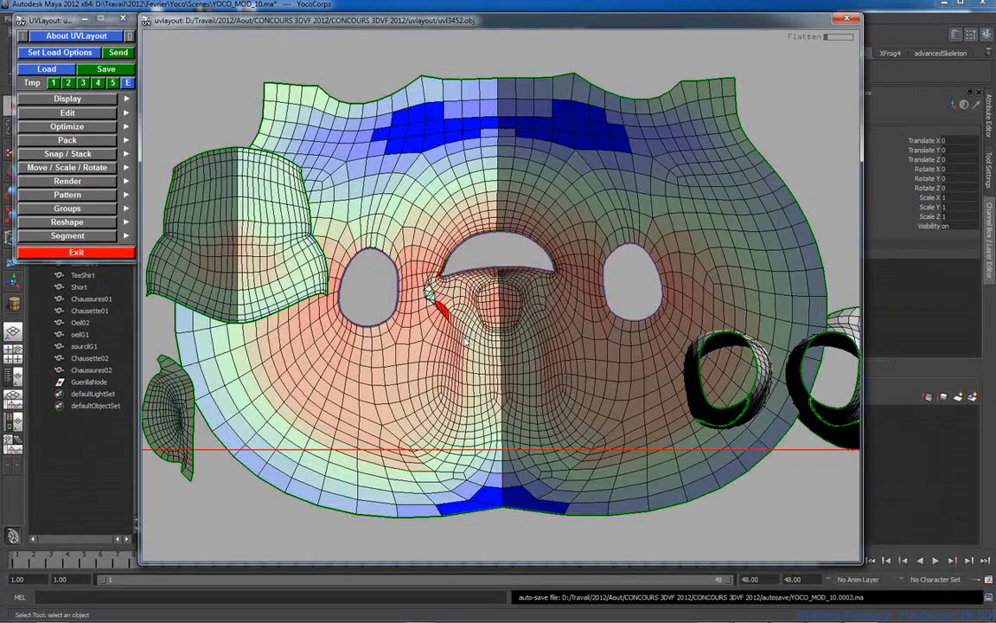
Rotate the head shell upright and move it below the baseline, clear of the other shells
{"action": "left_click_drag", "start_coordinate": [506, 361], "coordinate": [672, 325]}
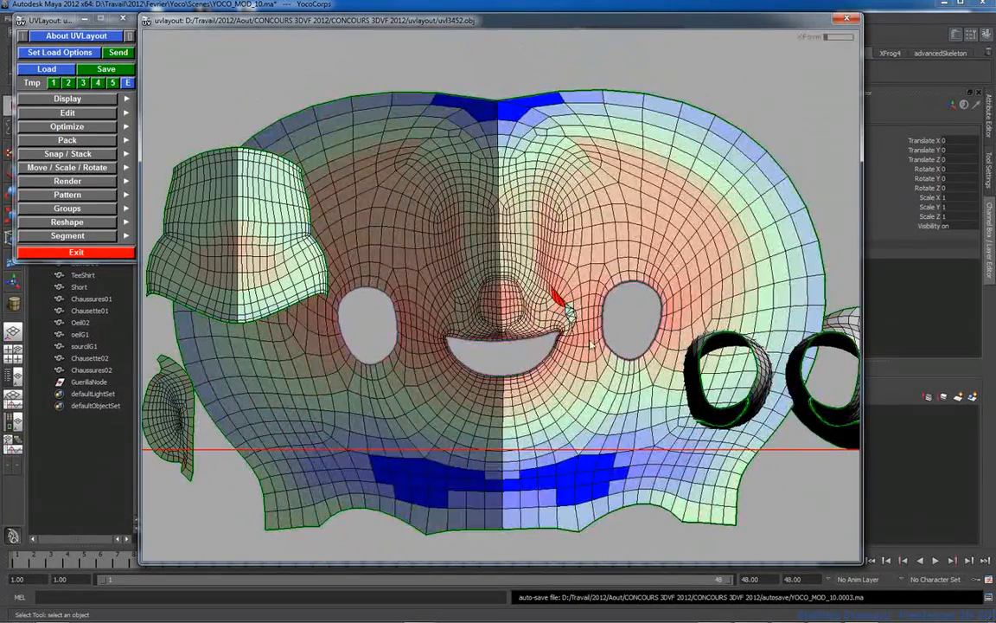
{"action": "right_click_drag", "start_coordinate": [558, 362], "coordinate": [563, 419]}
{"action": "middle_click_drag", "start_coordinate": [563, 420], "coordinate": [523, 402]}
{"action": "right_click_drag", "start_coordinate": [499, 337], "coordinate": [541, 339]}
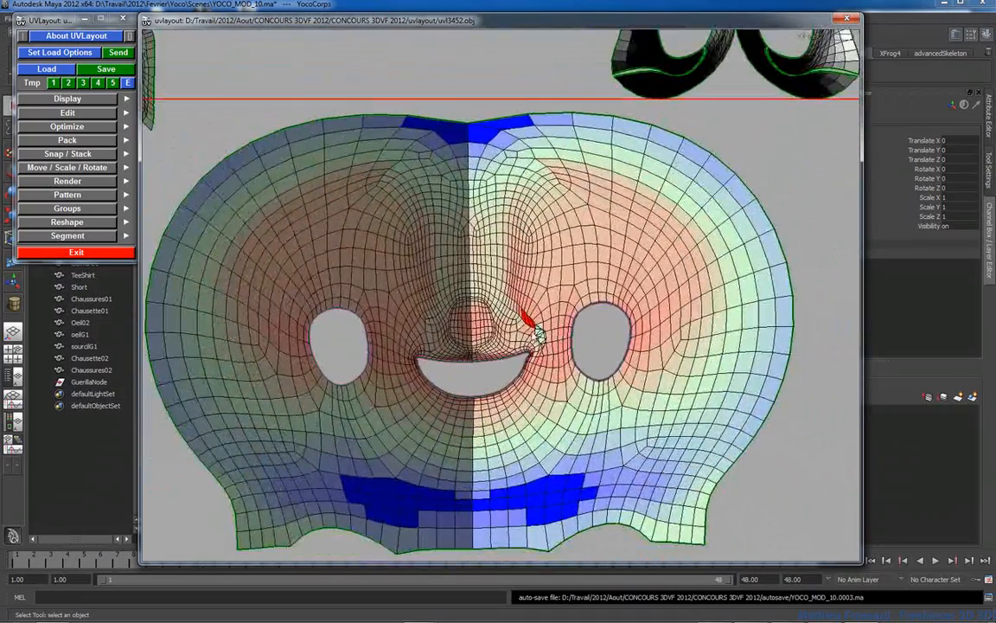
Flatten the head shell further to relax the overlapping faces near the mouth corner, stopping the automatic run when it has settled
{"action": "middle_click_drag", "start_coordinate": [540, 339], "coordinate": [555, 318]}
{"action": "key", "text": "f"}
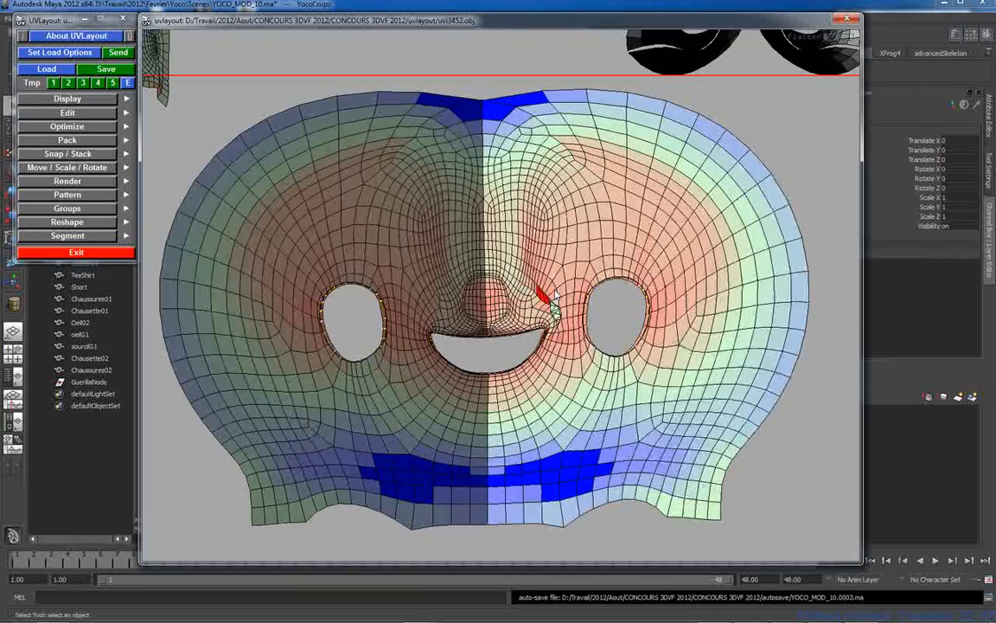
{"action": "right_click_drag", "start_coordinate": [554, 307], "coordinate": [661, 354]}
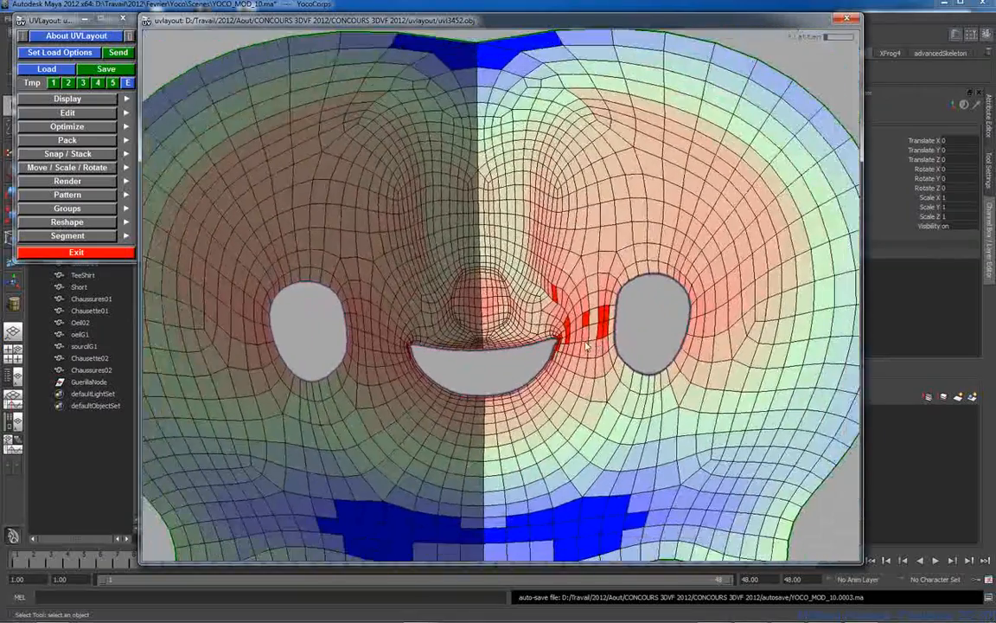
{"action": "right_click_drag", "start_coordinate": [547, 285], "coordinate": [499, 291]}
{"action": "middle_click_drag", "start_coordinate": [498, 286], "coordinate": [500, 278]}
{"action": "key", "text": "f"}
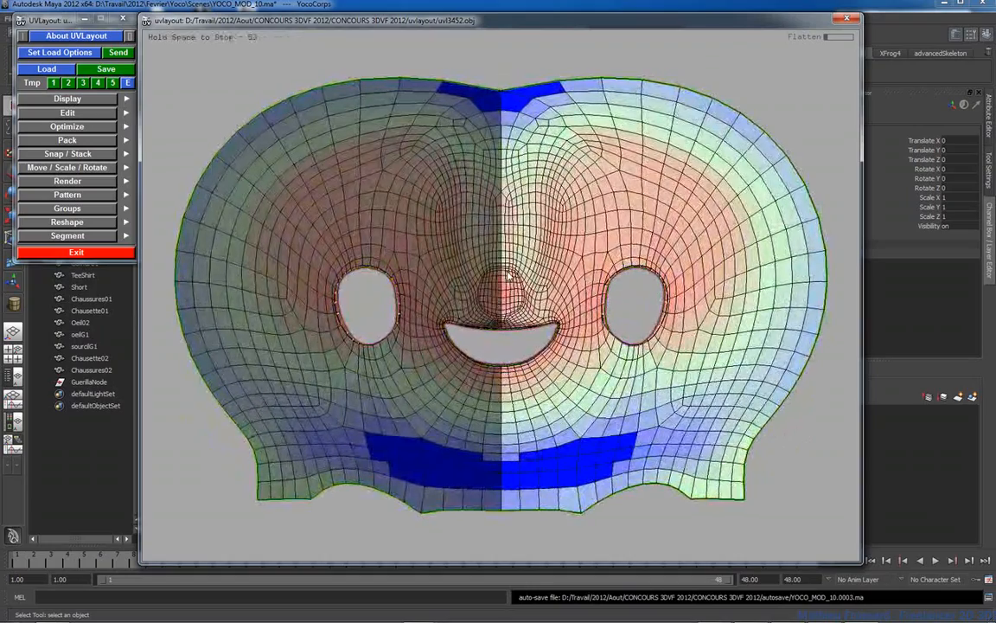
{"action": "key", "text": "space"}
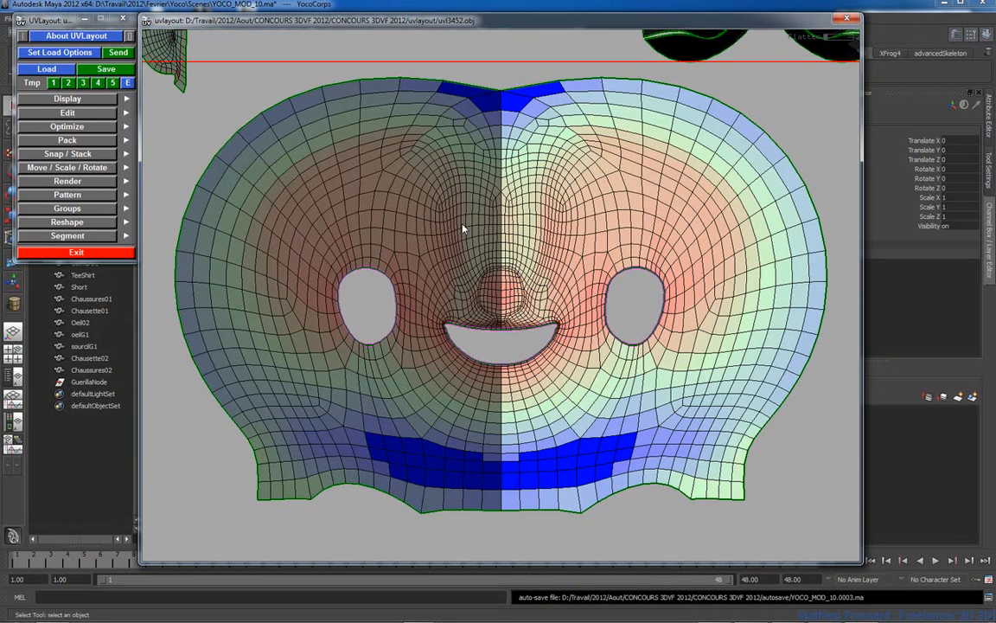
Switch the display to the 3D model and frame the textured head and face
{"action": "left_click", "coordinate": [69, 97]}
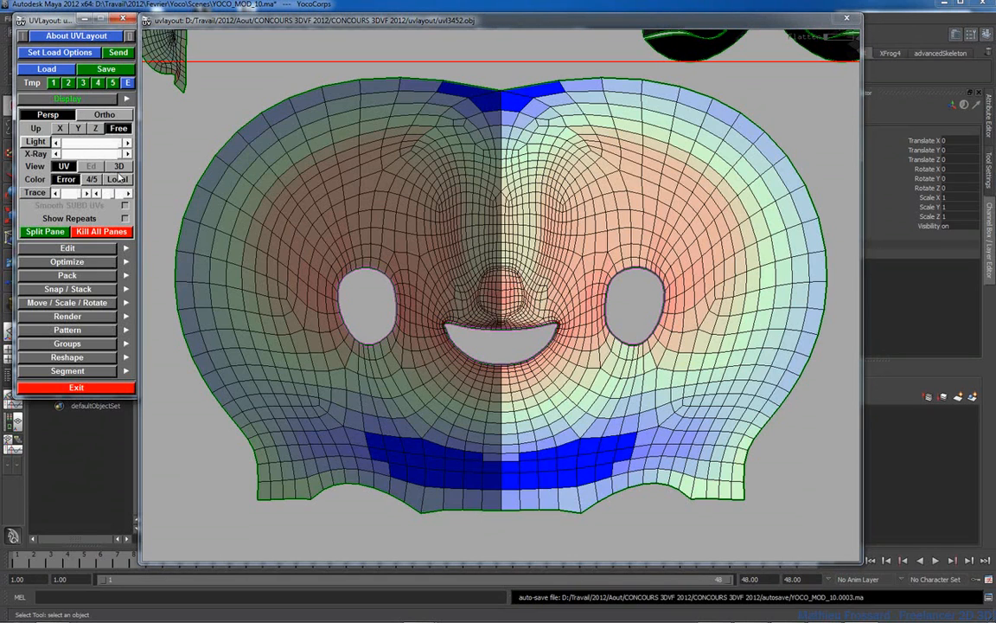
{"action": "left_click", "coordinate": [120, 167]}
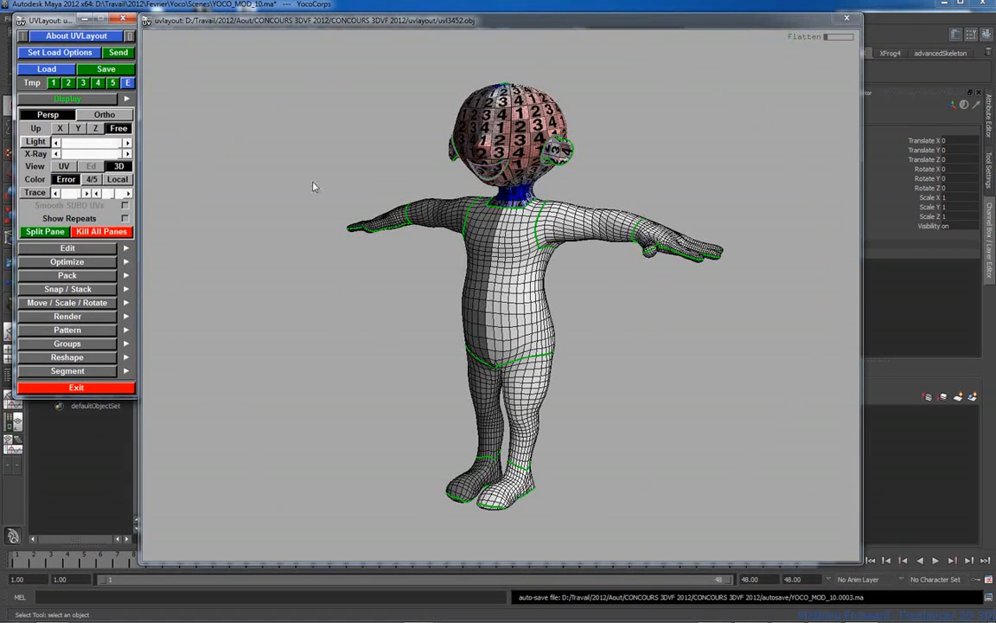
{"action": "left_click_drag", "start_coordinate": [401, 166], "coordinate": [420, 168]}
{"action": "right_click_drag", "start_coordinate": [402, 167], "coordinate": [485, 173]}
{"action": "middle_click_drag", "start_coordinate": [411, 138], "coordinate": [369, 274]}
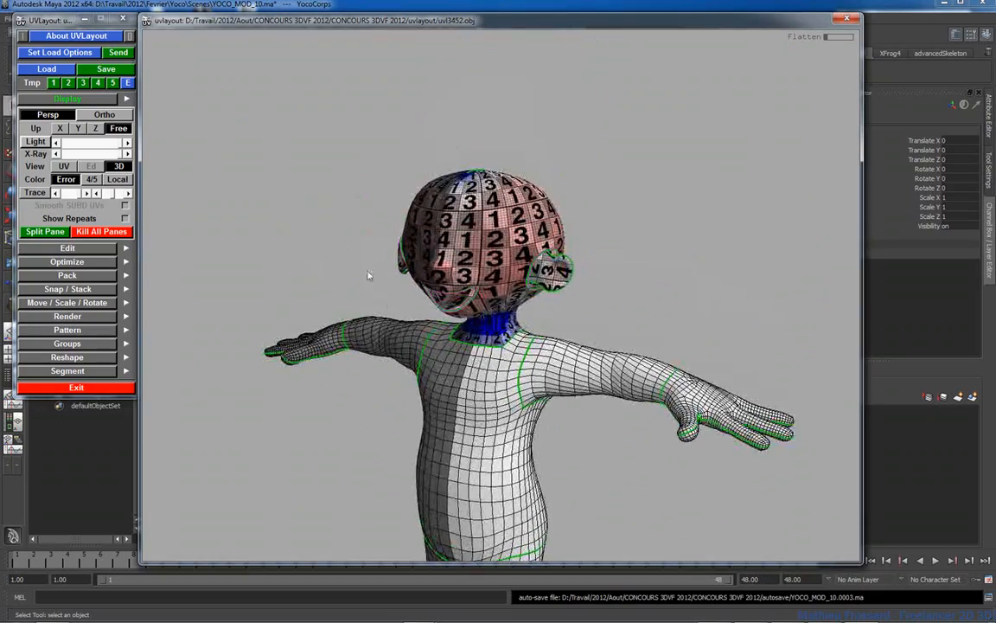
{"action": "right_click_drag", "start_coordinate": [369, 274], "coordinate": [562, 296]}
{"action": "middle_click_drag", "start_coordinate": [562, 296], "coordinate": [554, 341]}
{"action": "right_click_drag", "start_coordinate": [467, 324], "coordinate": [512, 311]}
{"action": "left_click_drag", "start_coordinate": [512, 311], "coordinate": [531, 291]}
Increase the numbered texture's repeat density and examine the distortion around the mouth and face
{"action": "key", "text": "plus"}
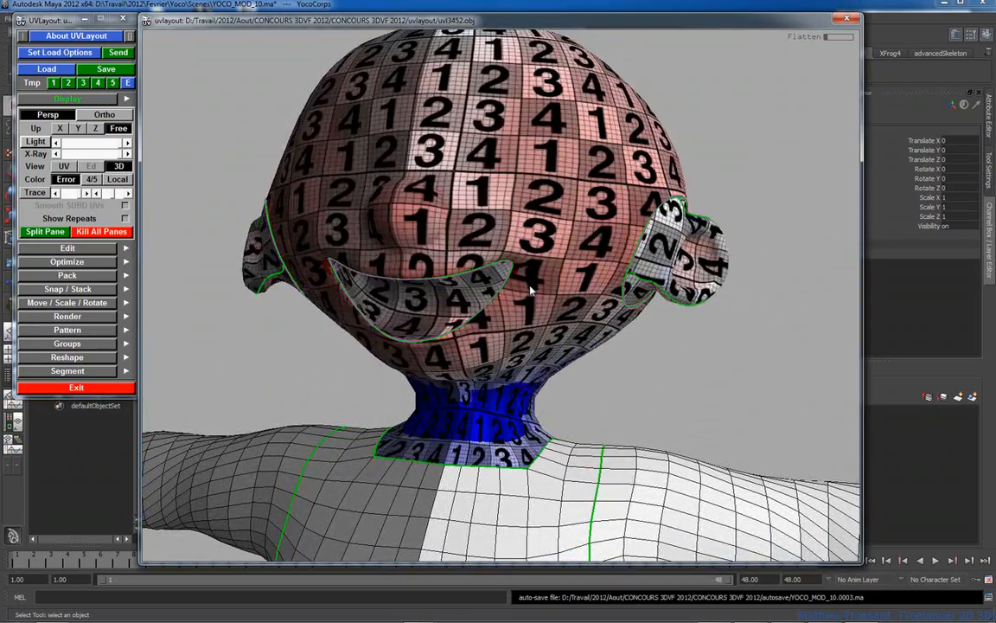
{"action": "key", "text": "plus"}
{"action": "key", "text": "plus"}
{"action": "left_click_drag", "start_coordinate": [531, 290], "coordinate": [511, 282]}
{"action": "right_click_drag", "start_coordinate": [511, 282], "coordinate": [473, 238]}
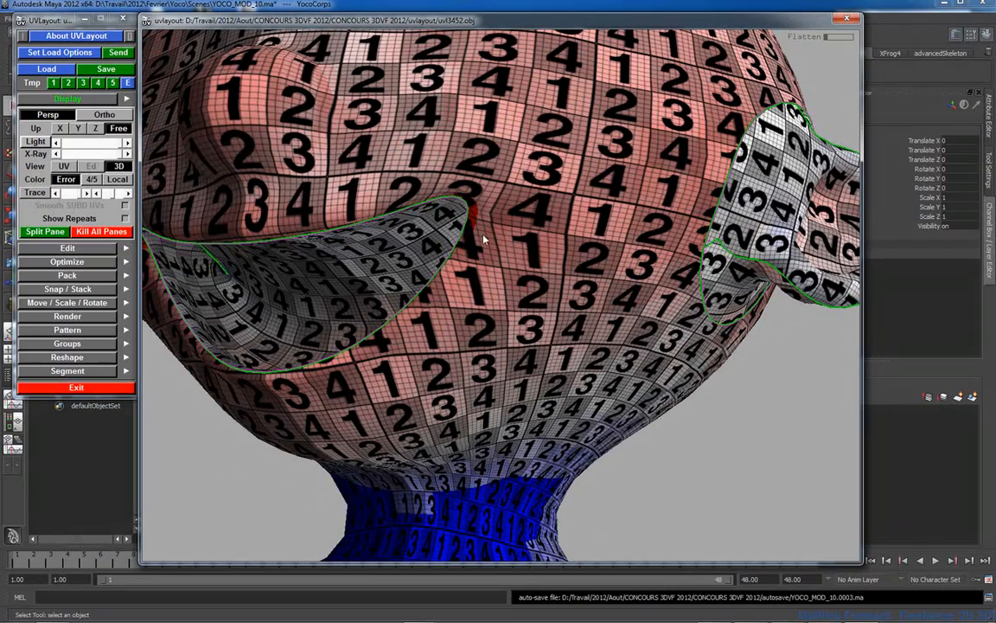
{"action": "right_click_drag", "start_coordinate": [567, 322], "coordinate": [529, 368]}
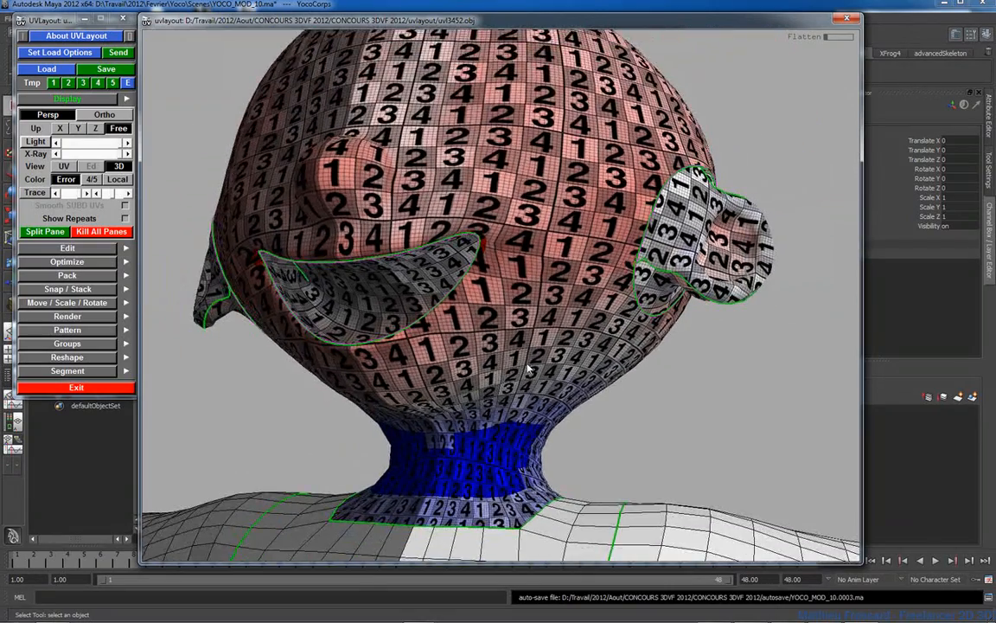
{"action": "left_click_drag", "start_coordinate": [529, 370], "coordinate": [450, 424]}
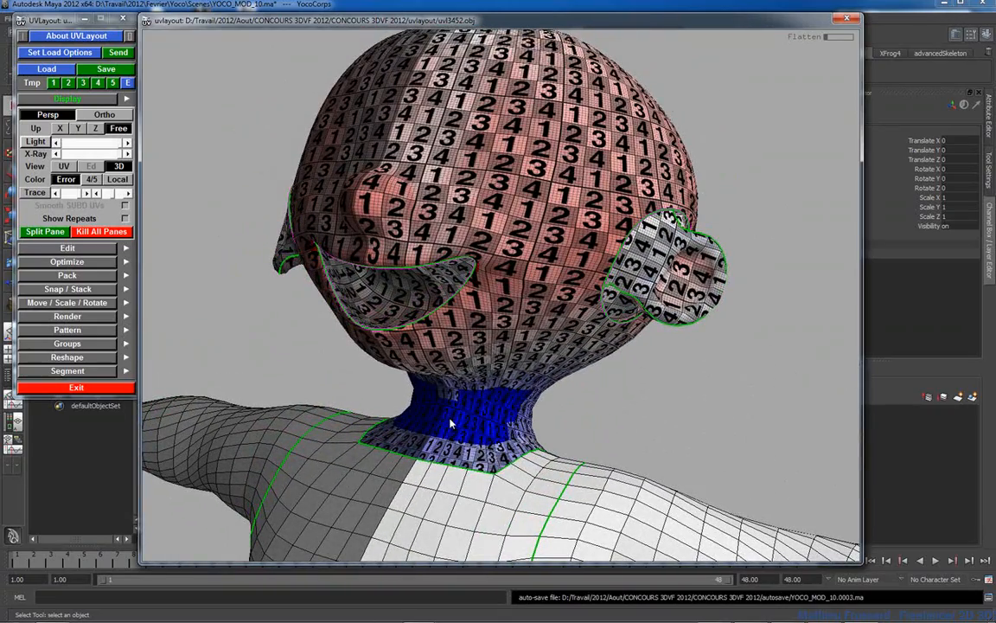
Examine the texture distortion on the neck and around the side of the head
{"action": "right_click_drag", "start_coordinate": [572, 371], "coordinate": [440, 361]}
{"action": "middle_click_drag", "start_coordinate": [441, 362], "coordinate": [457, 221]}
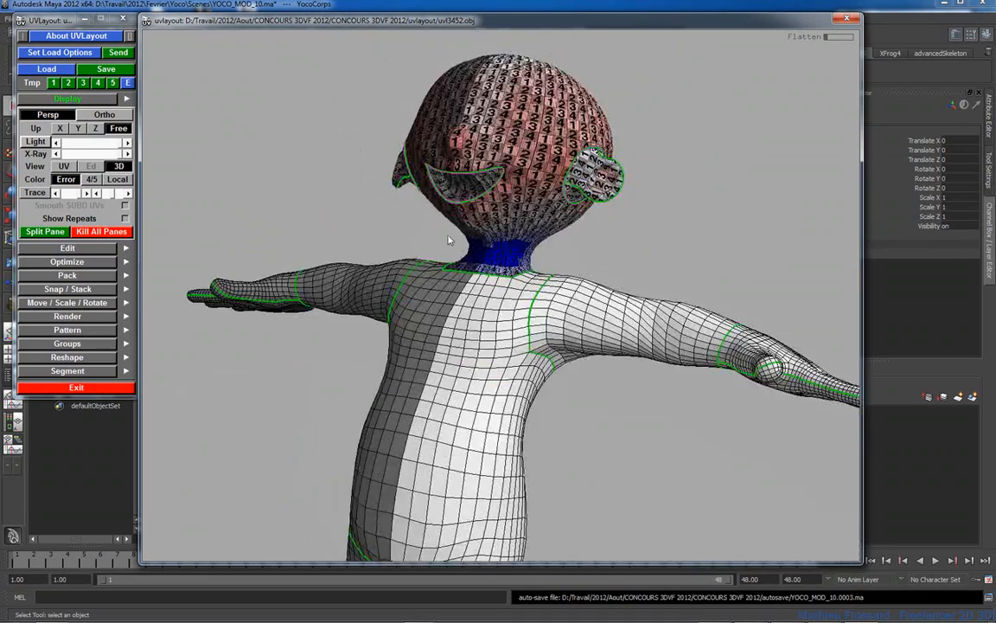
{"action": "left_click_drag", "start_coordinate": [450, 240], "coordinate": [476, 263]}
{"action": "right_click_drag", "start_coordinate": [479, 259], "coordinate": [636, 282]}
{"action": "middle_click_drag", "start_coordinate": [637, 282], "coordinate": [658, 385]}
{"action": "left_click_drag", "start_coordinate": [657, 384], "coordinate": [611, 371]}
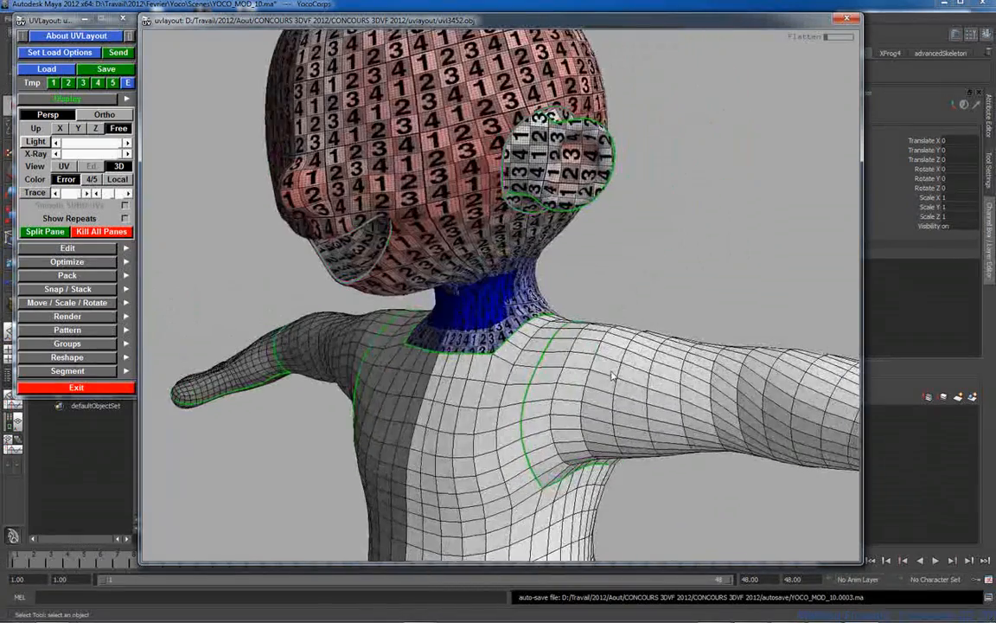
{"action": "left_click_drag", "start_coordinate": [350, 198], "coordinate": [459, 334]}
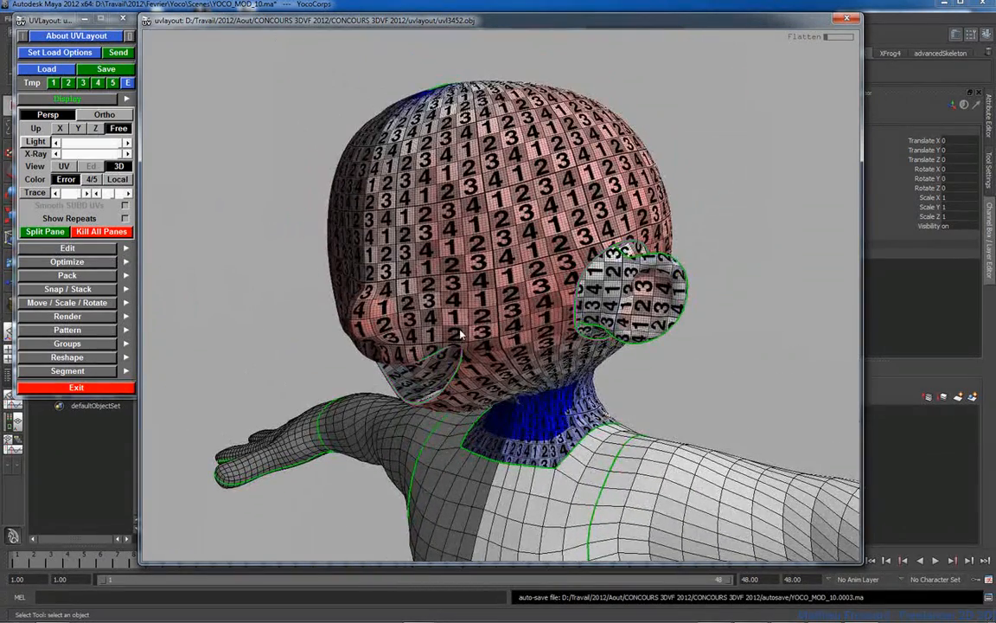
Cycle the model's display through plain error colours and the checkerboard, back to the numbered texture
{"action": "key", "text": "t"}
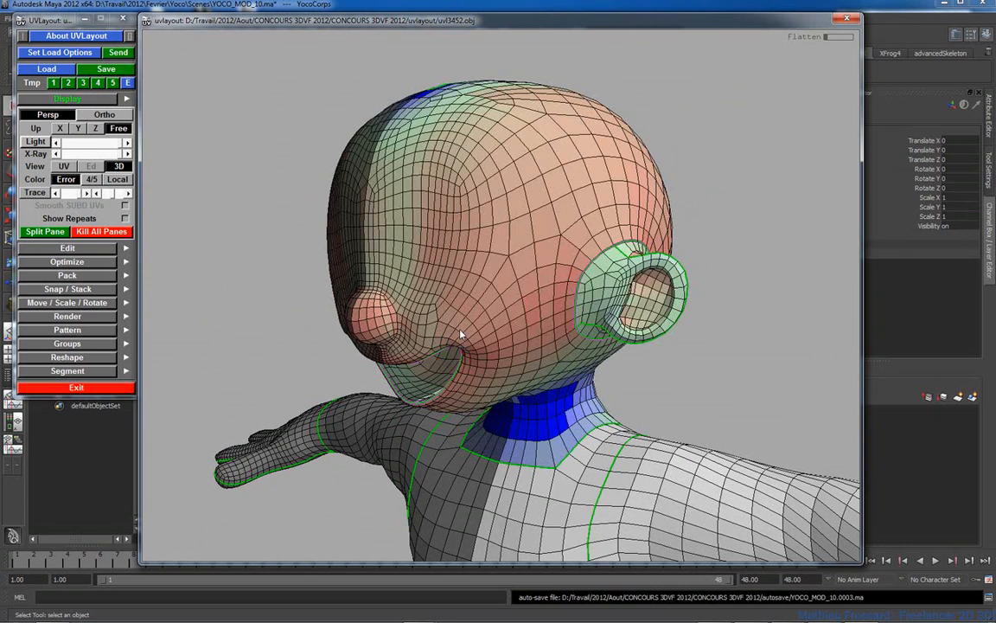
{"action": "key", "text": "t"}
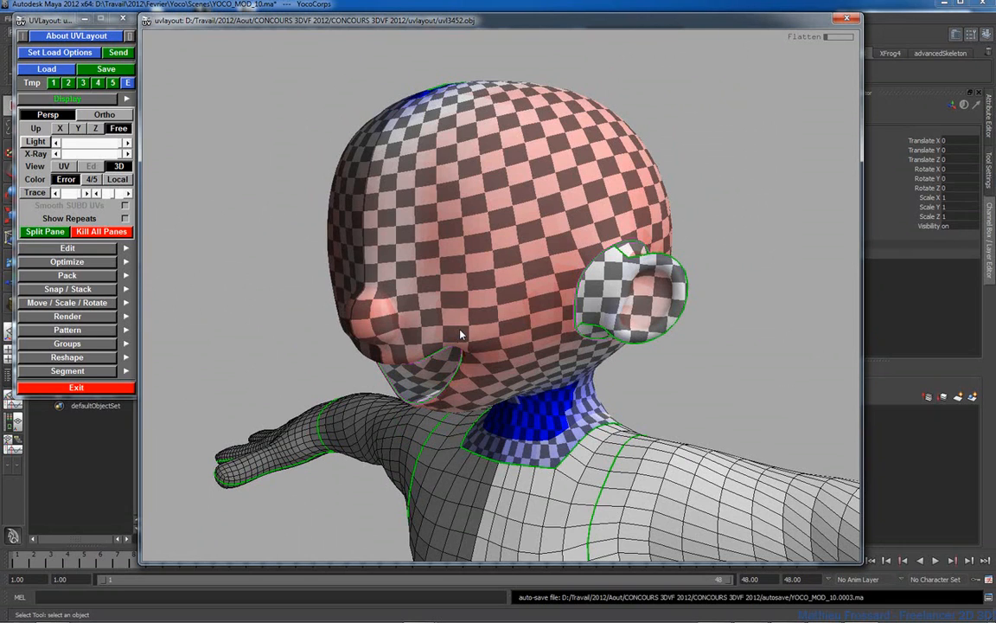
{"action": "key", "text": "t"}
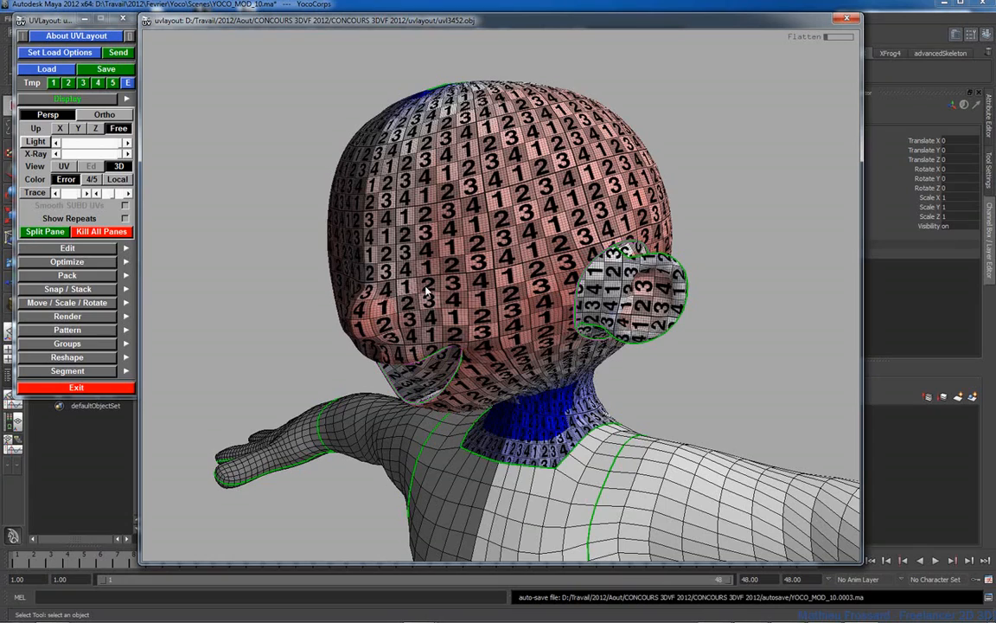
Enlarge the numbered texture on the head, reduce it to a dense repeat again and compare the face
{"action": "left_click_drag", "start_coordinate": [460, 334], "coordinate": [432, 291]}
{"action": "key", "text": "minus"}
{"action": "key", "text": "minus"}
{"action": "key", "text": "minus"}
{"action": "key", "text": "minus"}
{"action": "key", "text": "minus"}
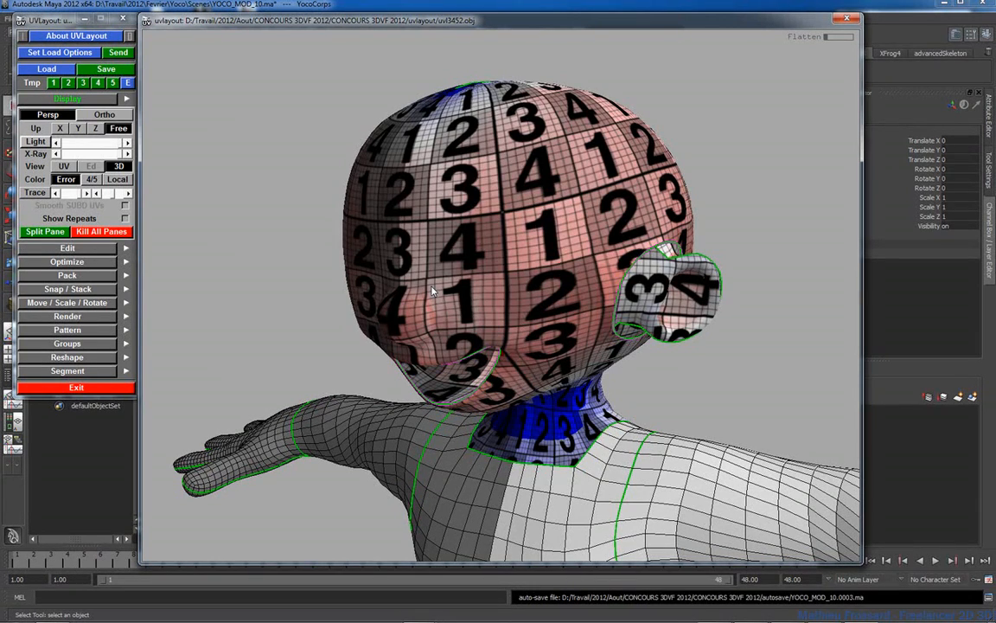
{"action": "scroll", "coordinate": [433, 290], "scroll_direction": "down", "scroll_amount": 6, "text": "ctrl"}
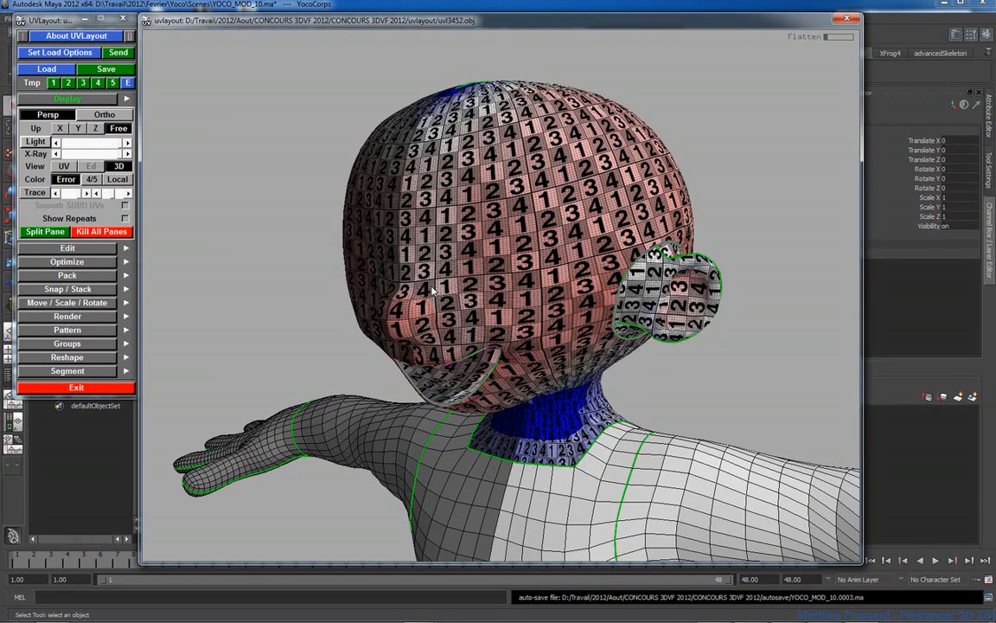
{"action": "mouse_move", "coordinate": [419, 281]}
{"action": "left_mouse_down"}
{"action": "mouse_move", "coordinate": [386, 242]}
{"action": "mouse_move", "coordinate": [432, 274]}
{"action": "left_mouse_up"}
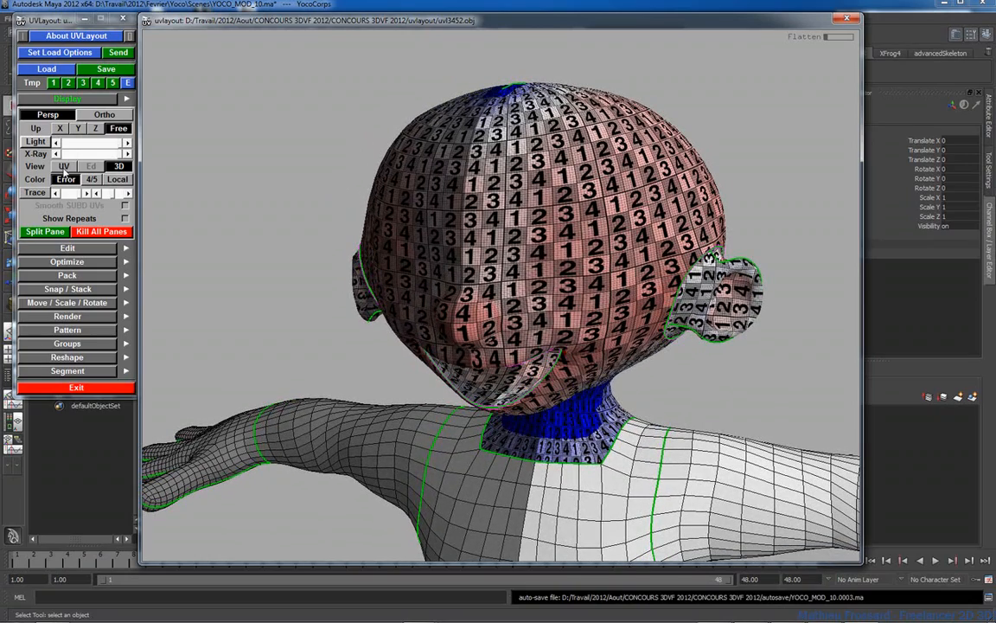
Return to the UV layout and flatten the first arm shell with an automatic run, stopping it once it is laid out
{"action": "key", "text": "u"}
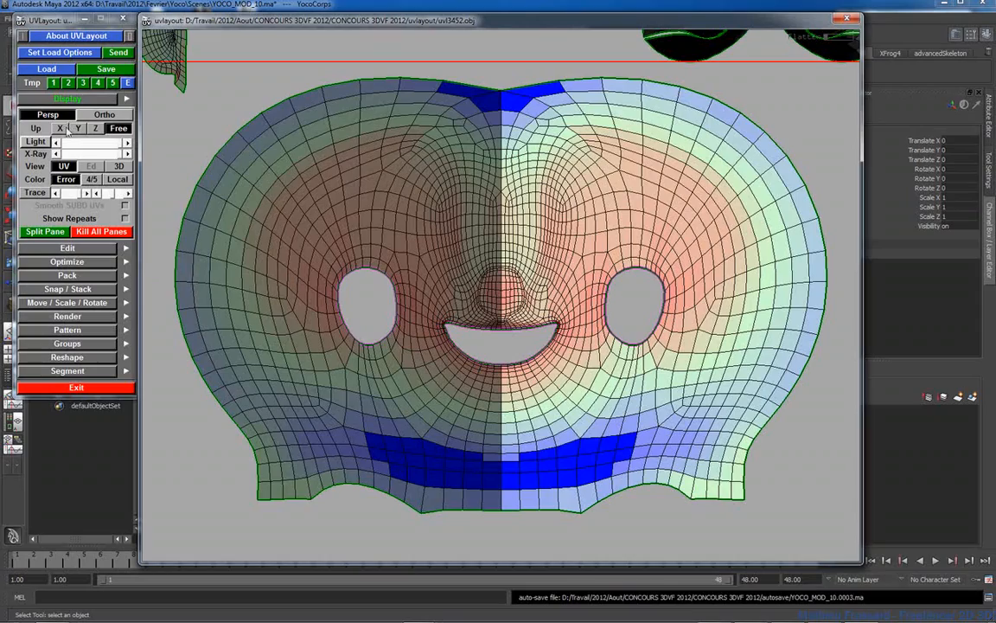
{"action": "left_click", "coordinate": [68, 99]}
{"action": "right_click_drag", "start_coordinate": [624, 321], "coordinate": [478, 299]}
{"action": "middle_click_drag", "start_coordinate": [478, 300], "coordinate": [474, 351]}
{"action": "middle_click_drag", "start_coordinate": [500, 312], "coordinate": [341, 342]}
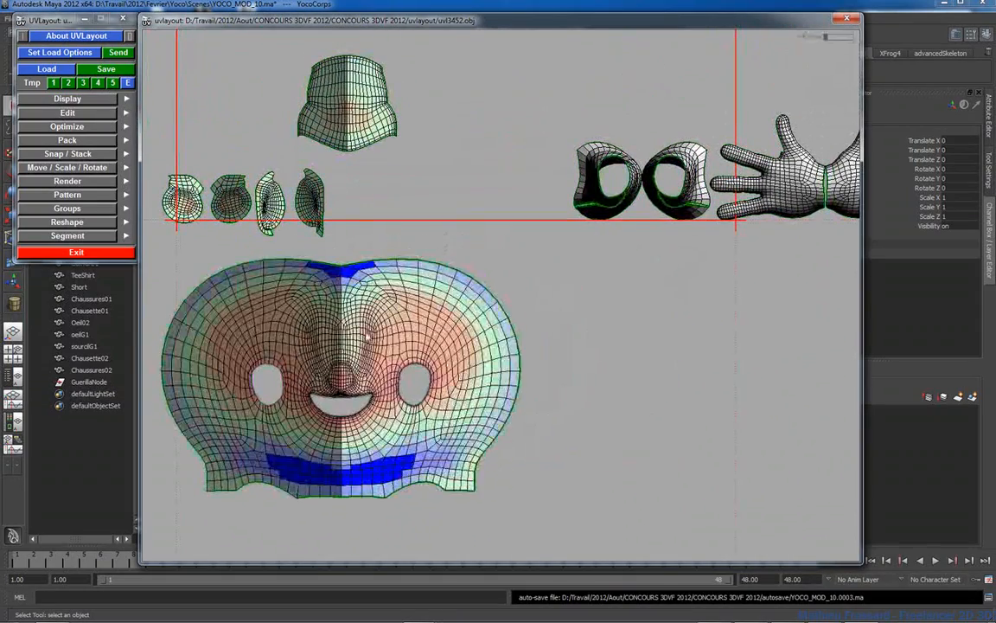
{"action": "scroll", "coordinate": [519, 301], "scroll_direction": "down", "scroll_amount": 1}
{"action": "middle_click_drag", "start_coordinate": [583, 280], "coordinate": [425, 358]}
{"action": "scroll", "coordinate": [436, 290], "scroll_direction": "up", "scroll_amount": 4}
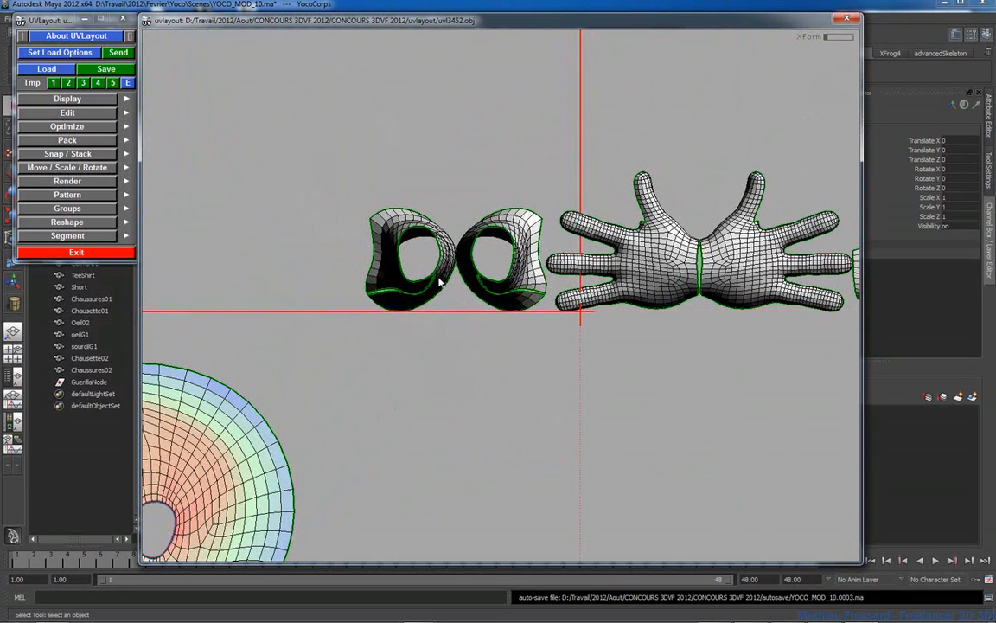
{"action": "key", "text": "f"}
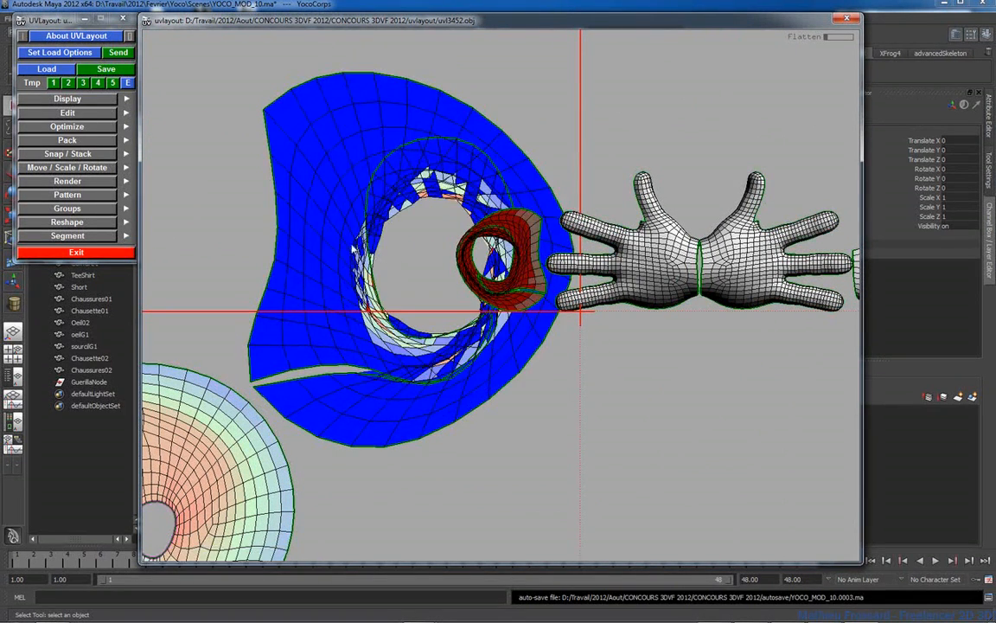
{"action": "key", "text": "shift+f"}
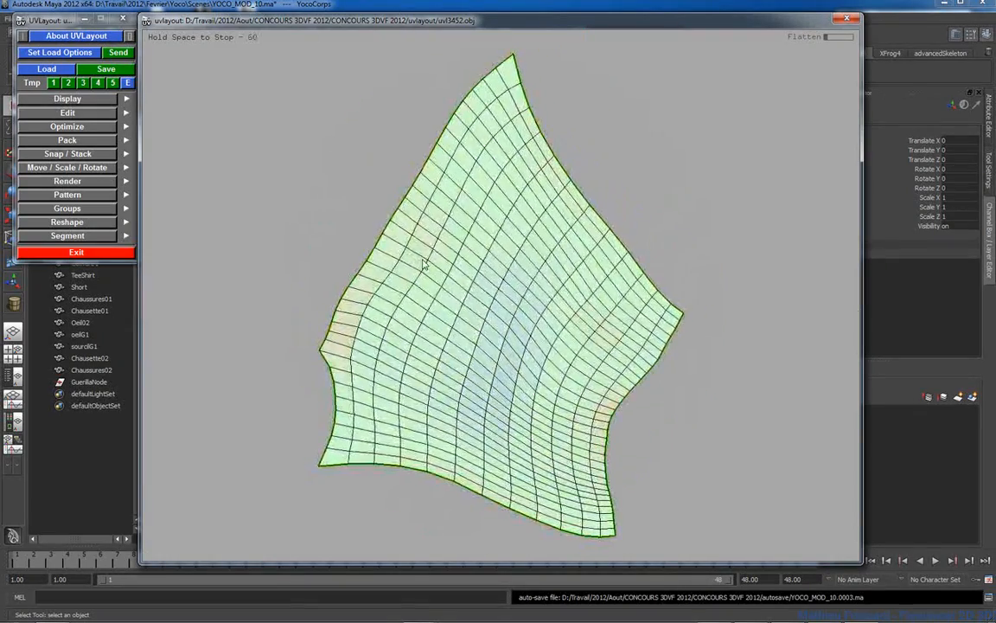
{"action": "key", "text": "space"}
Rotate the flattened arm shell level and move it clear of its mirrored counterpart
{"action": "right_click_drag", "start_coordinate": [518, 293], "coordinate": [366, 285]}
{"action": "left_click_drag", "start_coordinate": [467, 324], "coordinate": [395, 323]}
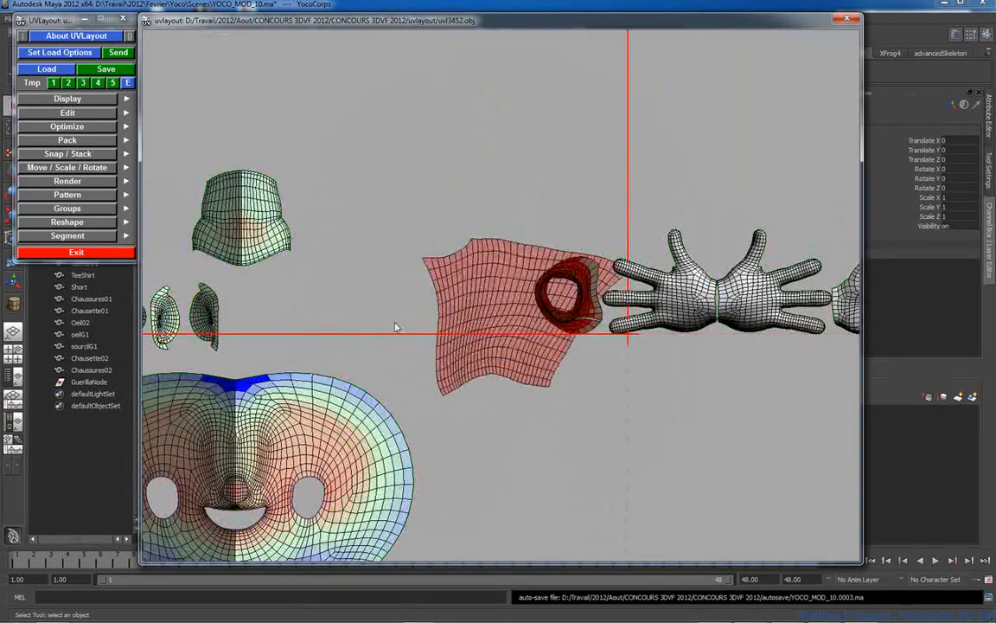
{"action": "middle_click_drag", "start_coordinate": [469, 320], "coordinate": [366, 284]}
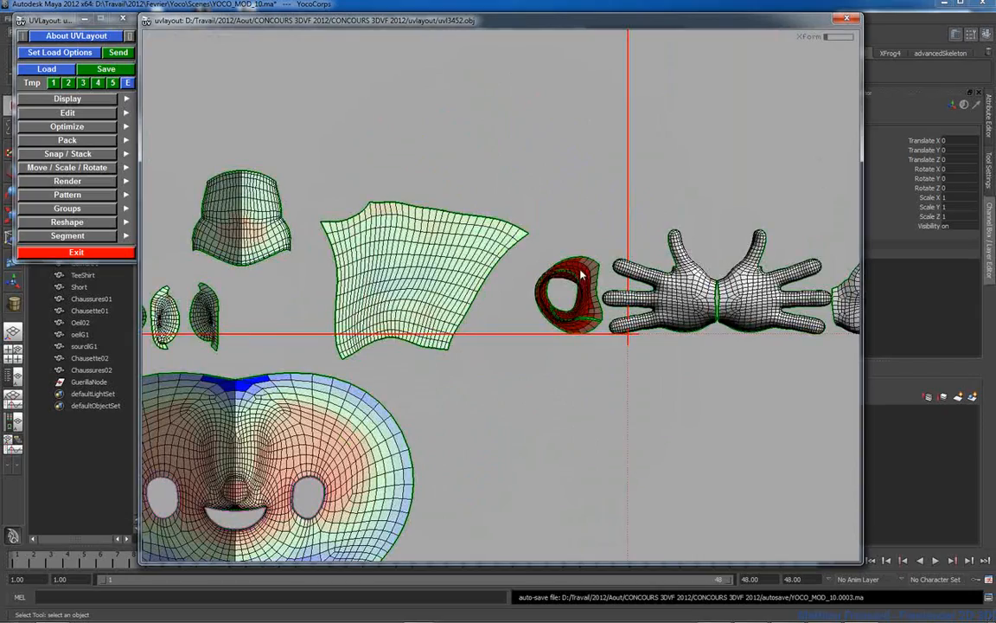
Flatten the mirrored arm shell and move both arm shells side by side above the row of hand shells
{"action": "key", "text": "shift+f"}
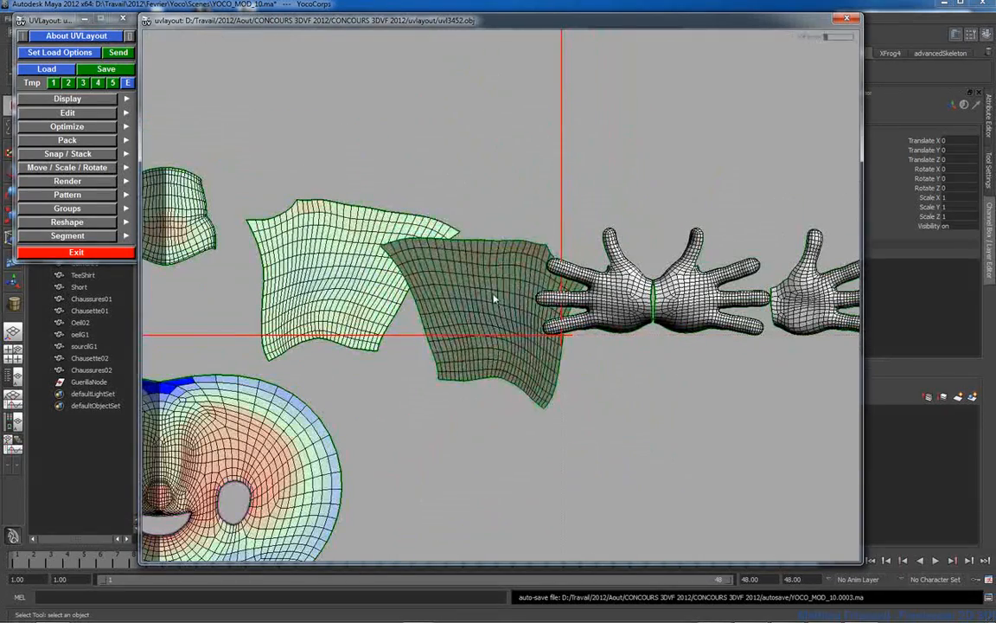
{"action": "middle_click_drag", "start_coordinate": [493, 294], "coordinate": [518, 141]}
{"action": "middle_click_drag", "start_coordinate": [381, 257], "coordinate": [346, 126]}
{"action": "middle_click_drag", "start_coordinate": [523, 142], "coordinate": [539, 126]}
Flatten both mirrored pairs of hand shells in the row beside the arm shells
{"action": "right_click_drag", "start_coordinate": [582, 240], "coordinate": [601, 295]}
{"action": "middle_click_drag", "start_coordinate": [601, 295], "coordinate": [538, 312]}
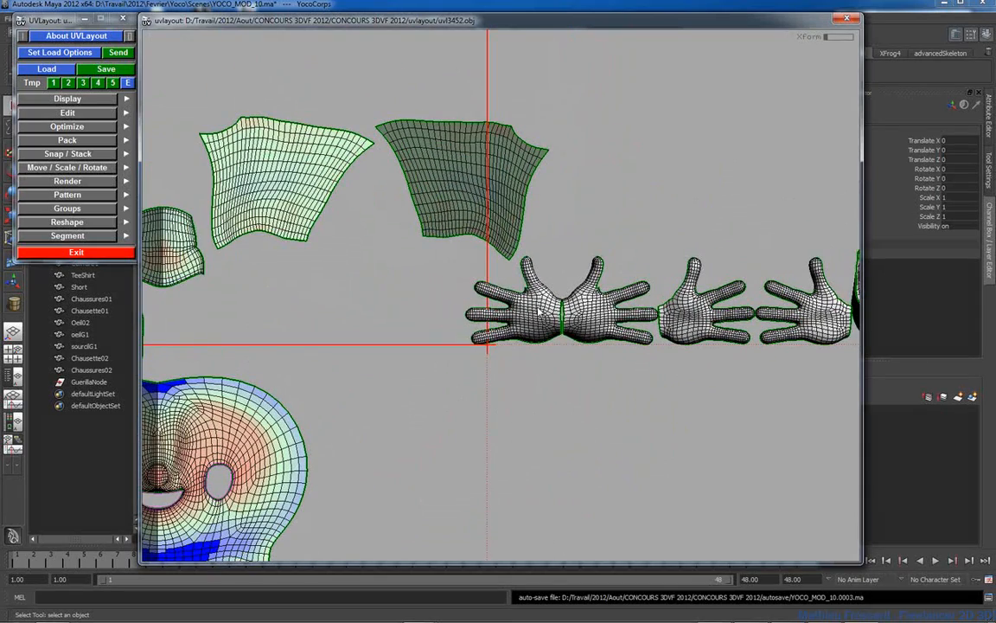
{"action": "key", "text": "f"}
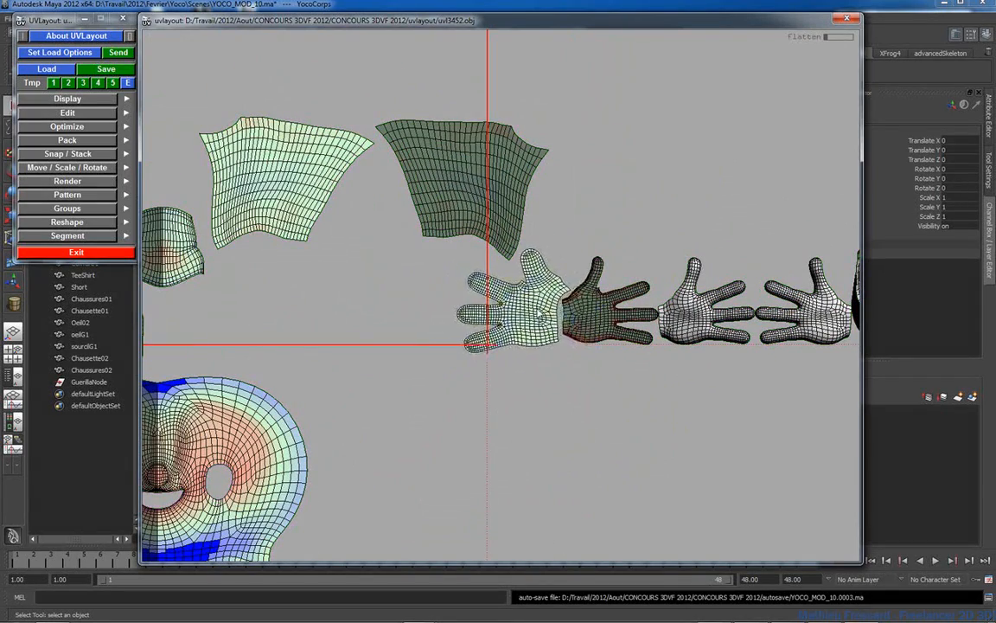
{"action": "right_click_drag", "start_coordinate": [547, 319], "coordinate": [631, 355]}
{"action": "middle_click_drag", "start_coordinate": [631, 354], "coordinate": [475, 355]}
{"action": "key", "text": "f"}
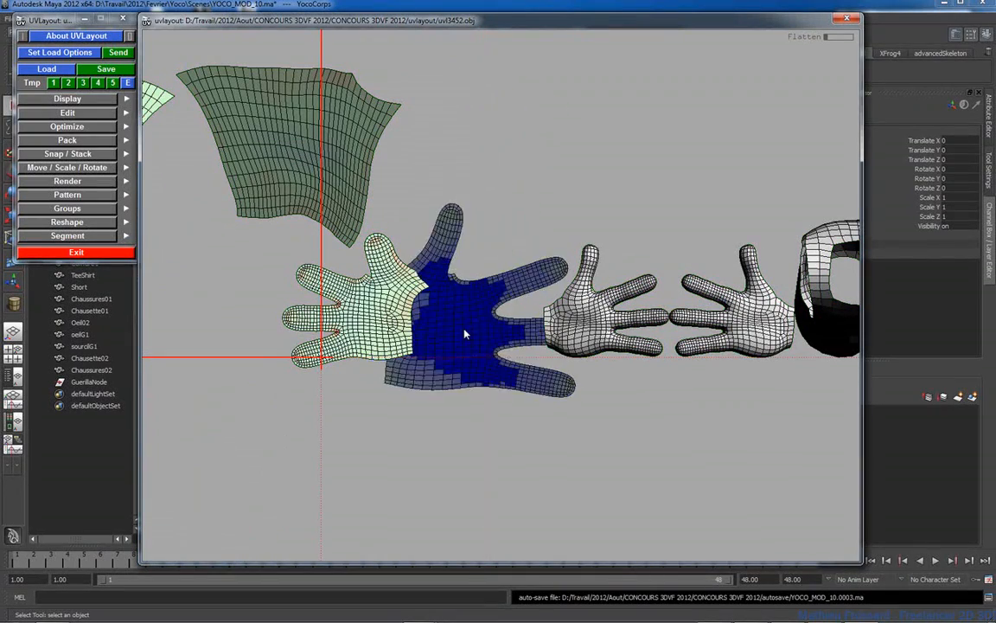
{"action": "key", "text": "f"}
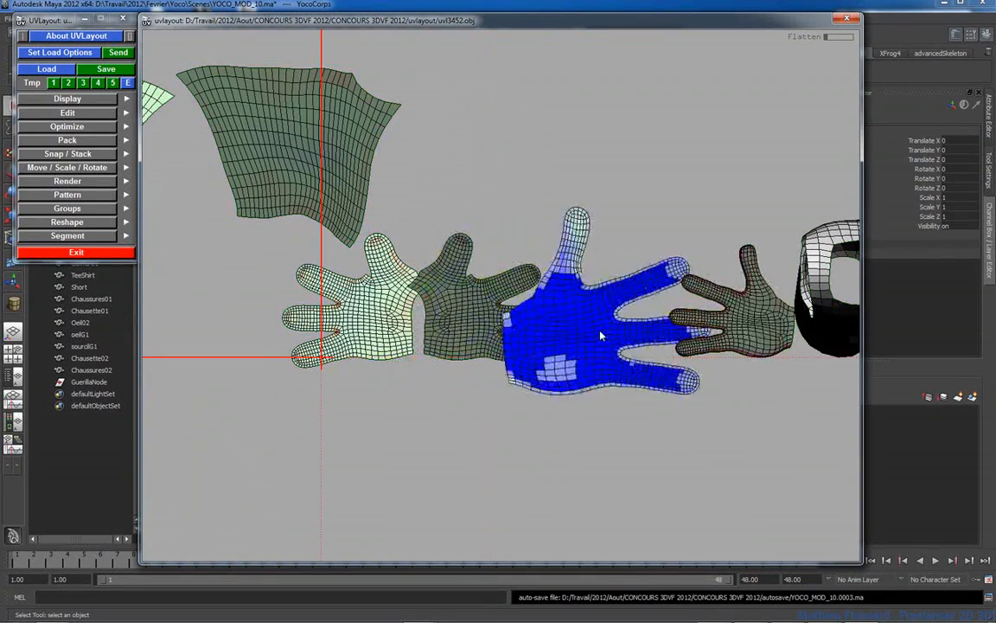
{"action": "key", "text": "f"}
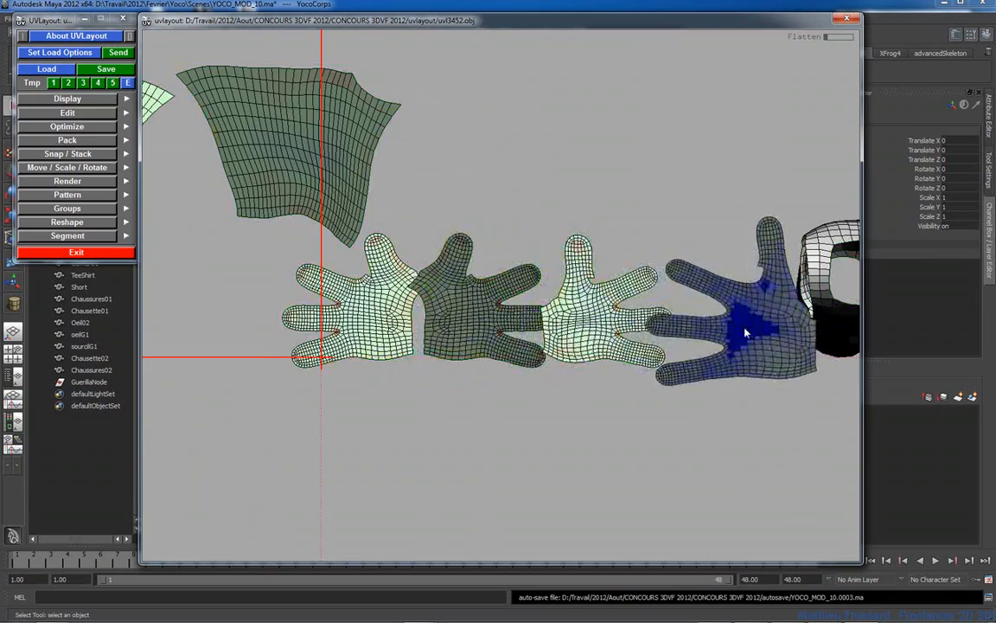
Flatten the torso shell with an automatic run, stopping it once the shell is laid out
{"action": "scroll", "coordinate": [605, 363], "scroll_direction": "down", "scroll_amount": 3}
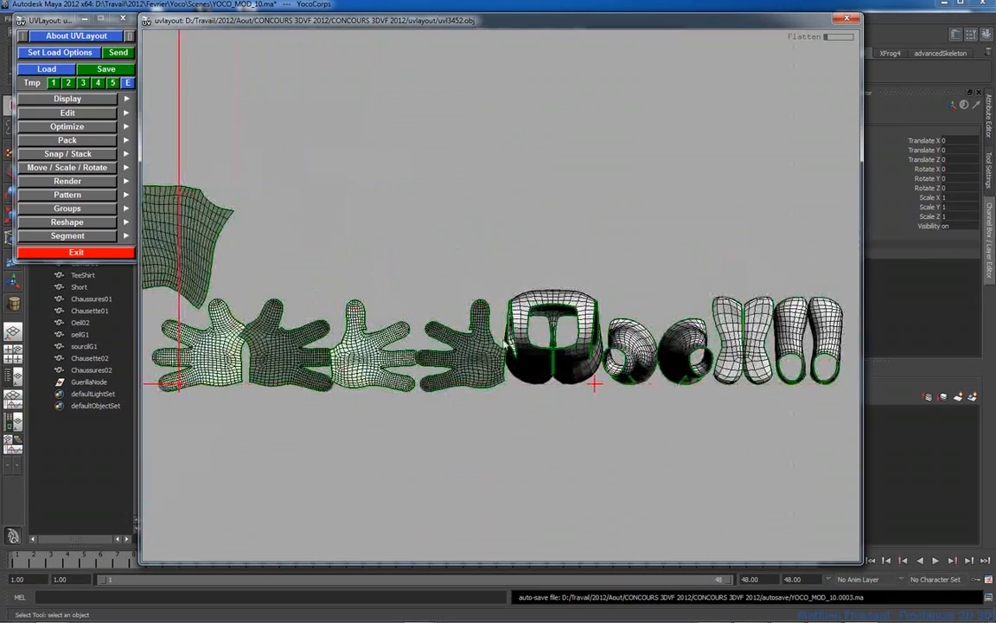
{"action": "key", "text": "shift+f"}
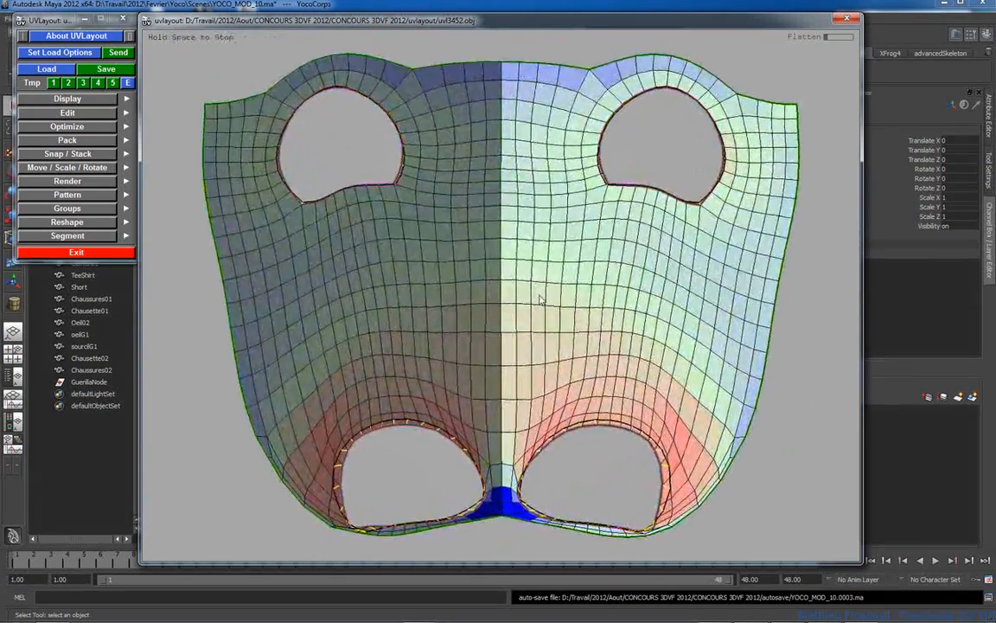
{"action": "key", "text": "space"}
{"action": "right_click_drag", "start_coordinate": [540, 299], "coordinate": [463, 355]}
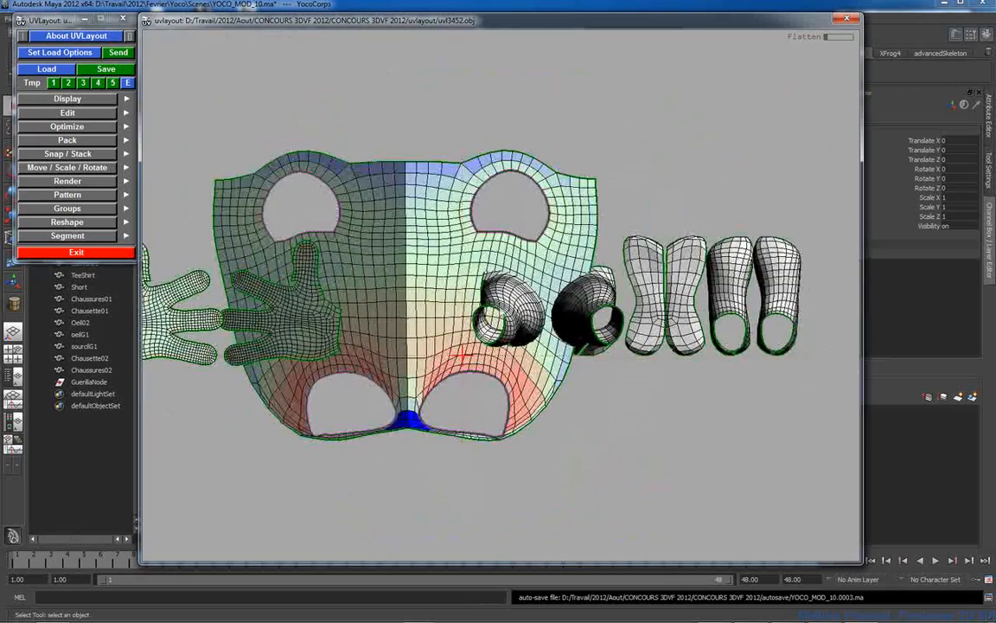
Flatten both curled leg shells with automatic runs until each is fully spread out
{"action": "key", "text": "shift+f"}
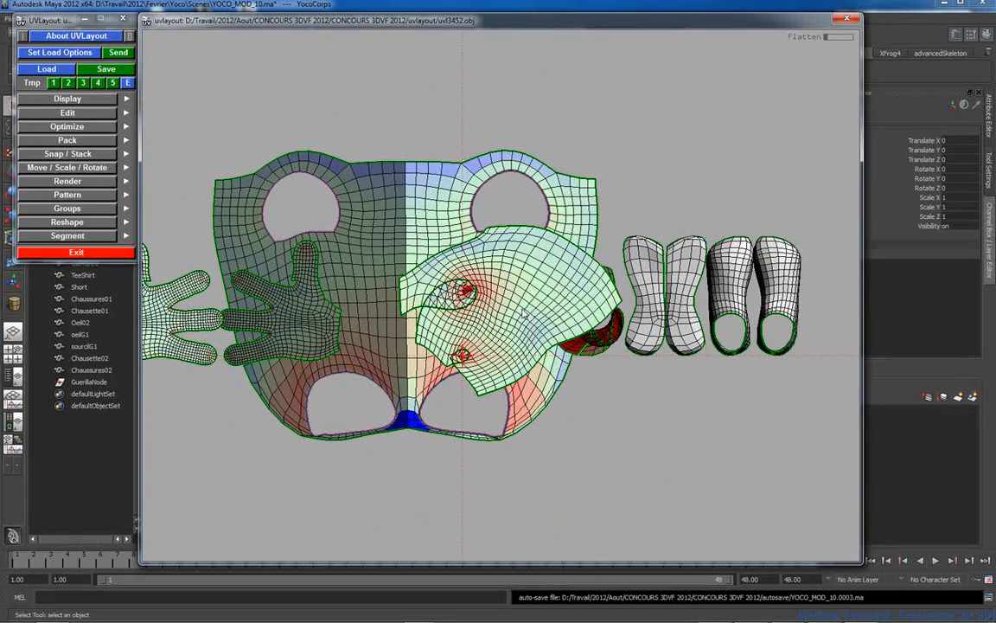
{"action": "key", "text": "shift+f"}
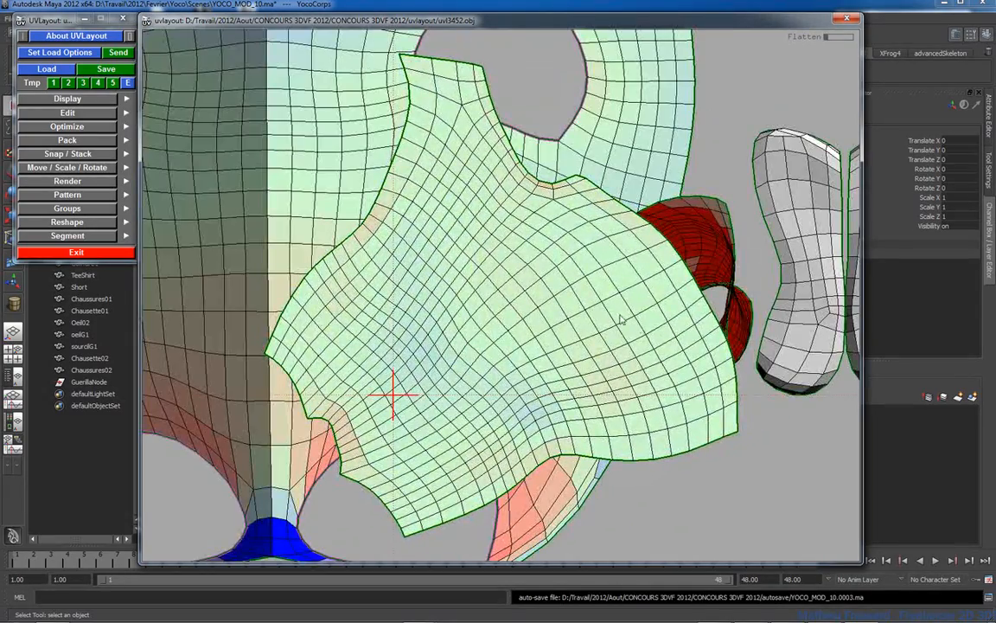
{"action": "key", "text": "shift+f"}
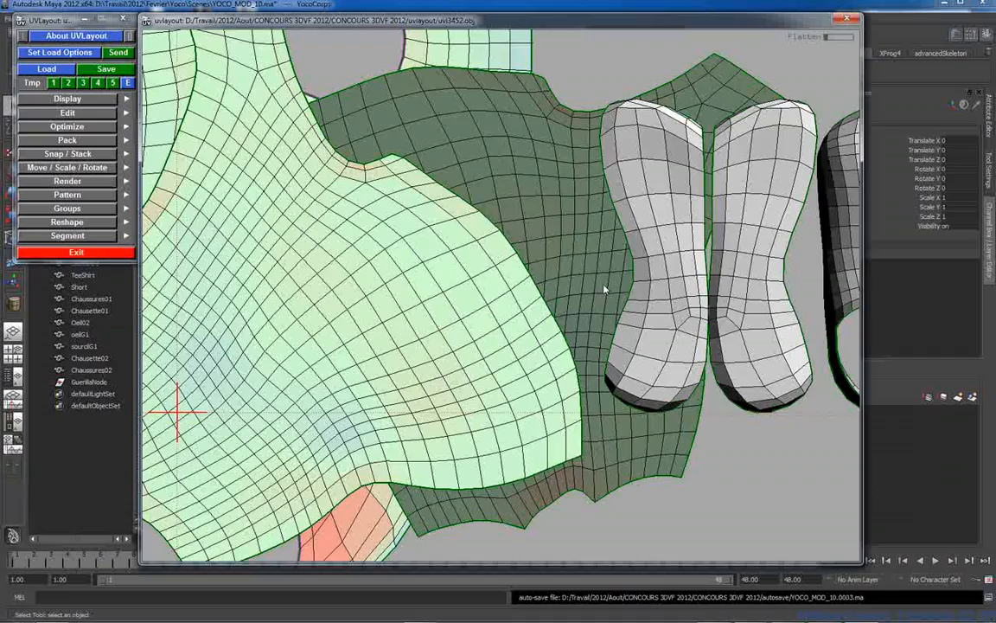
Flatten the mirrored pair of foot sole shells with automatic runs
{"action": "right_click_drag", "start_coordinate": [703, 300], "coordinate": [636, 284]}
{"action": "middle_click_drag", "start_coordinate": [635, 283], "coordinate": [572, 287]}
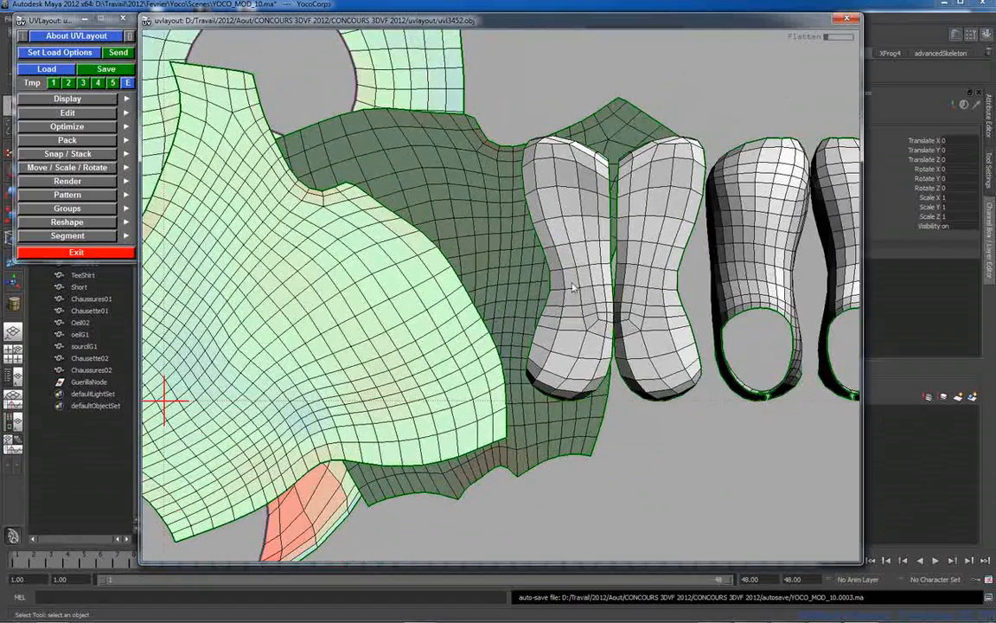
{"action": "key", "text": "shift+f"}
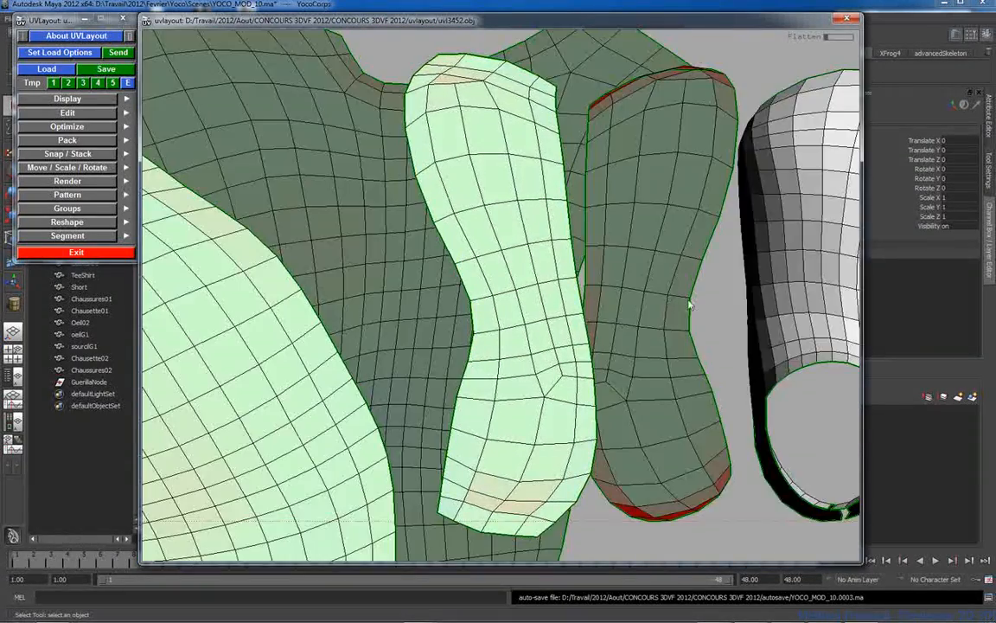
{"action": "right_click_drag", "start_coordinate": [689, 305], "coordinate": [601, 289]}
{"action": "key", "text": "shift+f"}
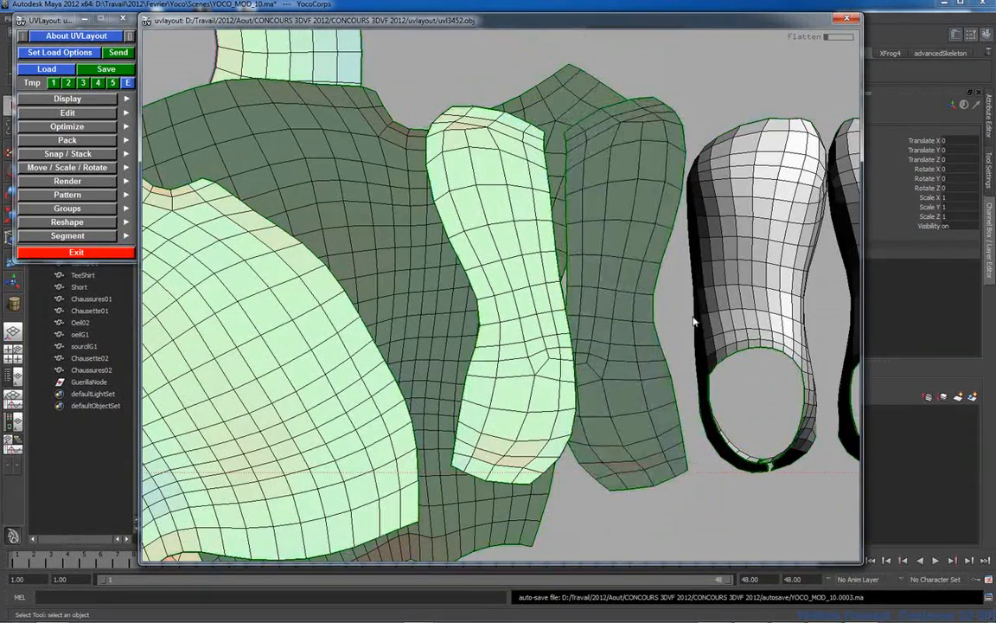
Flatten the two remaining foot shells with the round ankle openings, using automatic runs
{"action": "right_click_drag", "start_coordinate": [694, 323], "coordinate": [540, 317]}
{"action": "middle_click_drag", "start_coordinate": [541, 316], "coordinate": [417, 287]}
{"action": "key", "text": "shift+f"}
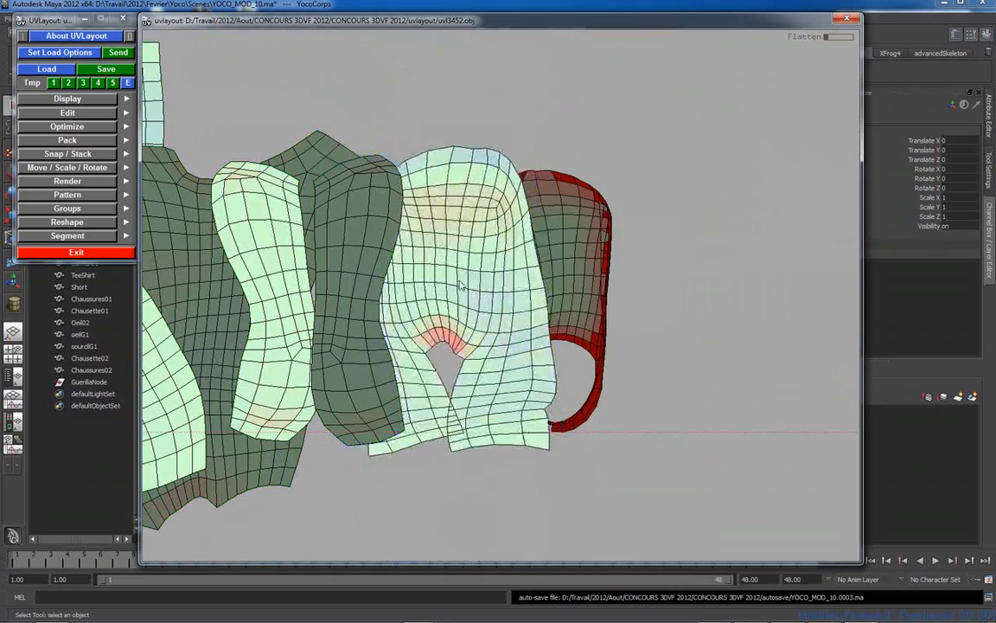
{"action": "key", "text": "shift+f"}
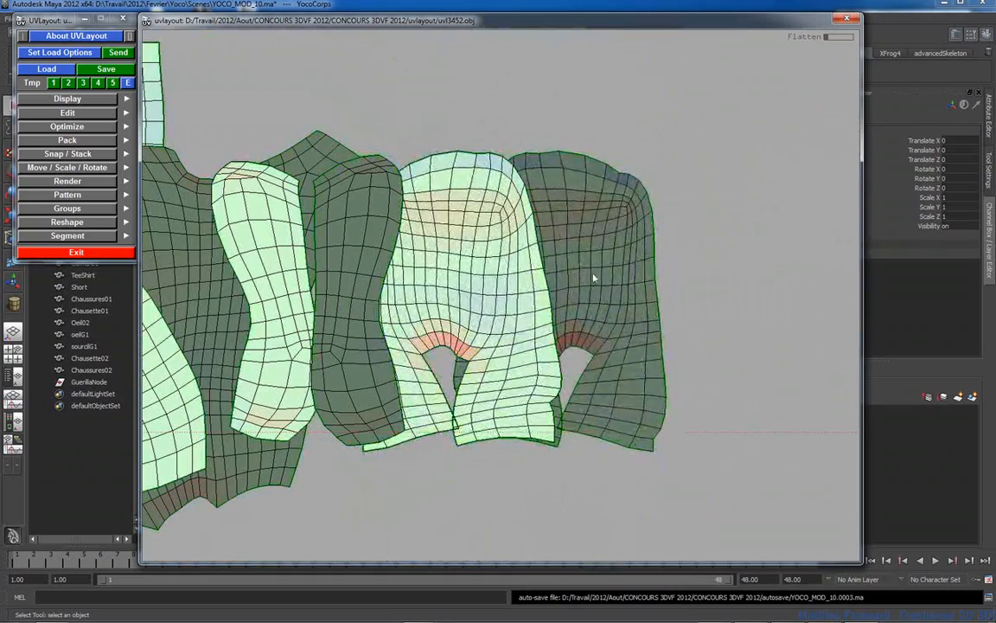
Pack all flattened shells into the UV tile with Fast quality
{"action": "right_click_drag", "start_coordinate": [596, 278], "coordinate": [329, 249]}
{"action": "middle_click_drag", "start_coordinate": [329, 249], "coordinate": [593, 205]}
{"action": "right_click_drag", "start_coordinate": [592, 204], "coordinate": [344, 231]}
{"action": "middle_click_drag", "start_coordinate": [344, 231], "coordinate": [517, 234]}
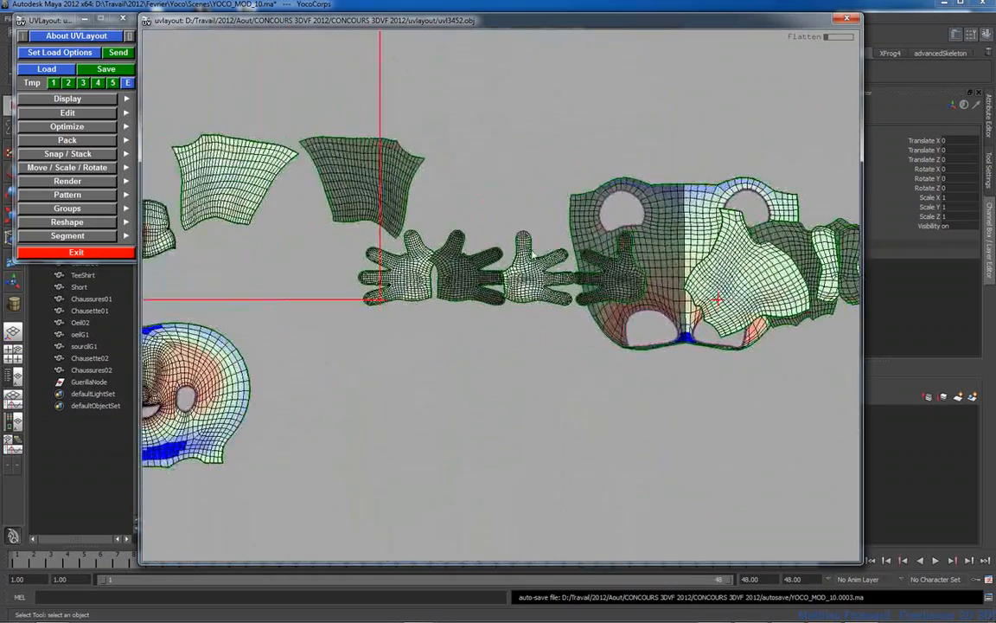
{"action": "right_click_drag", "start_coordinate": [518, 234], "coordinate": [339, 247]}
{"action": "middle_click_drag", "start_coordinate": [339, 247], "coordinate": [496, 250]}
{"action": "right_click_drag", "start_coordinate": [282, 228], "coordinate": [358, 242]}
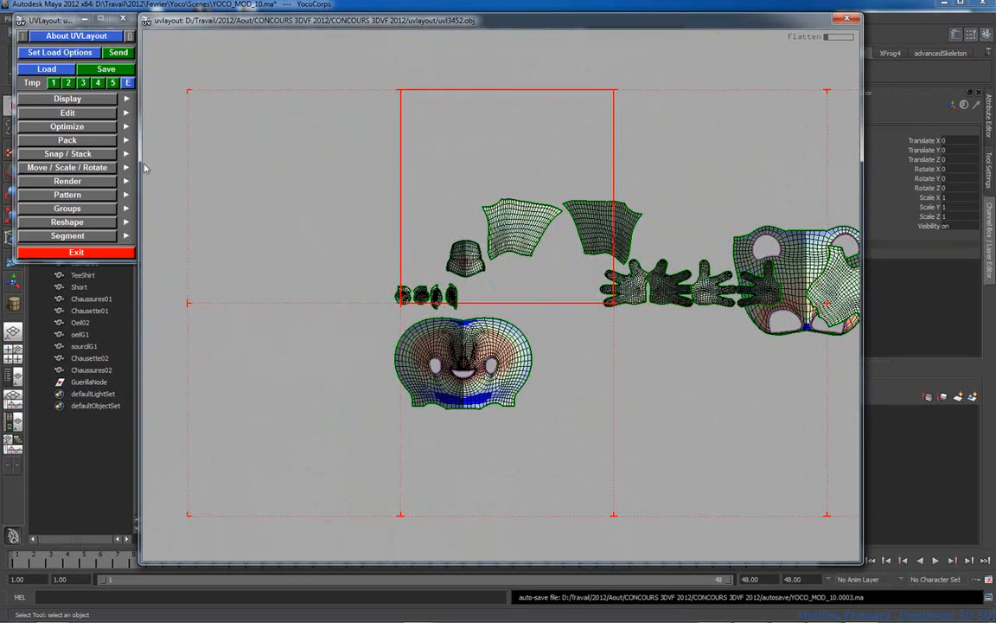
{"action": "left_click", "coordinate": [67, 141]}
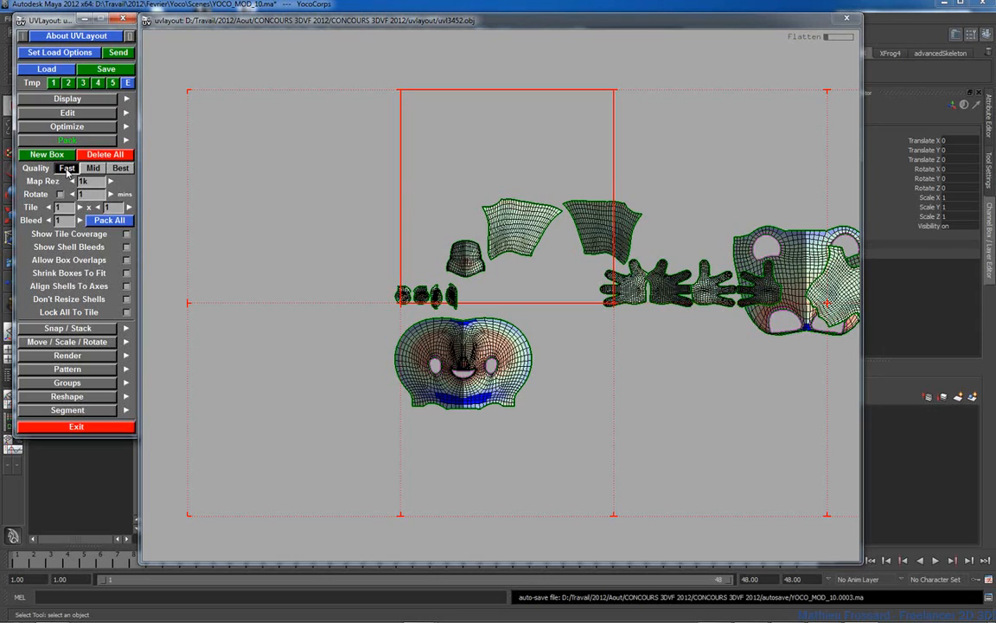
{"action": "left_click", "coordinate": [91, 169]}
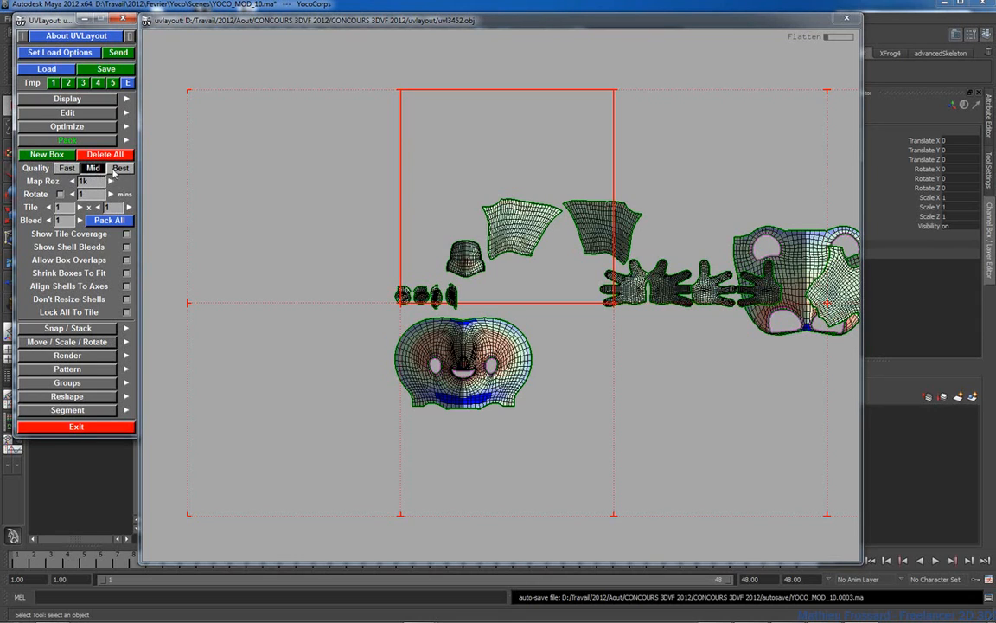
{"action": "left_click", "coordinate": [115, 169]}
{"action": "left_click", "coordinate": [66, 169]}
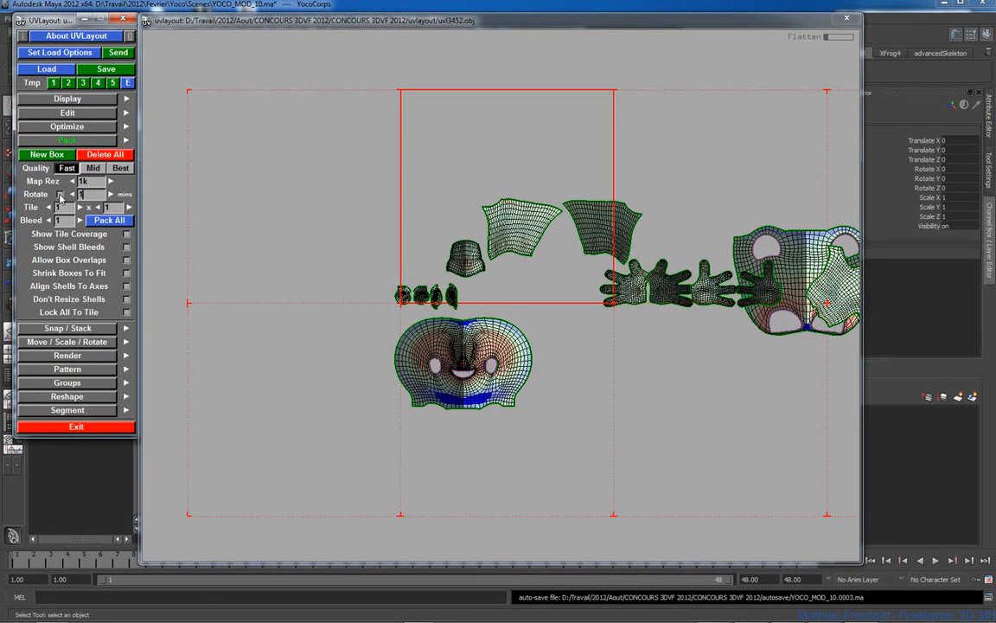
{"action": "left_click", "coordinate": [109, 220]}
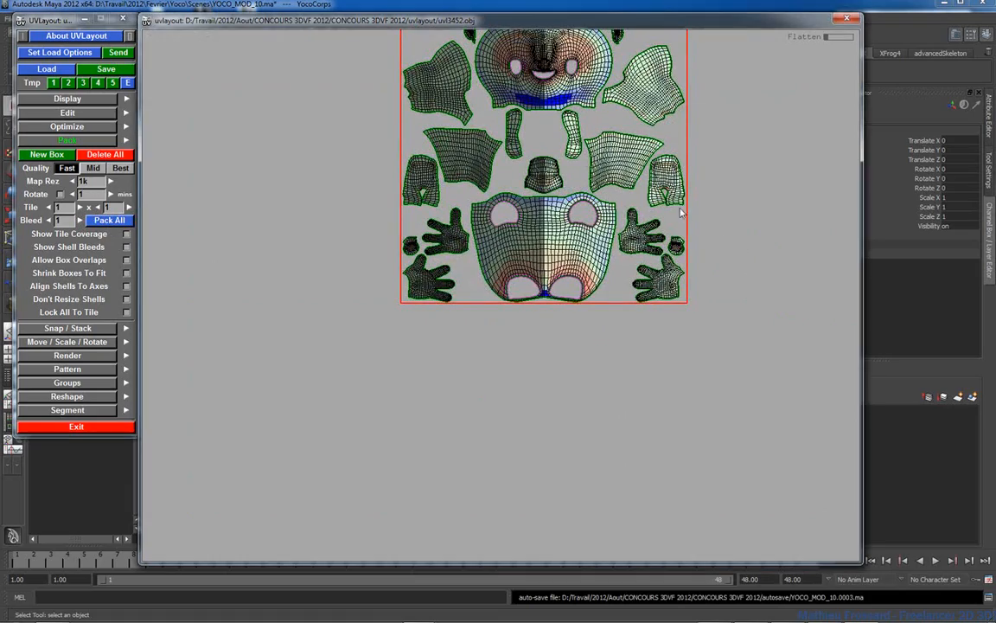
{"action": "middle_click_drag", "start_coordinate": [682, 213], "coordinate": [631, 337]}
{"action": "right_click_drag", "start_coordinate": [630, 337], "coordinate": [582, 275]}
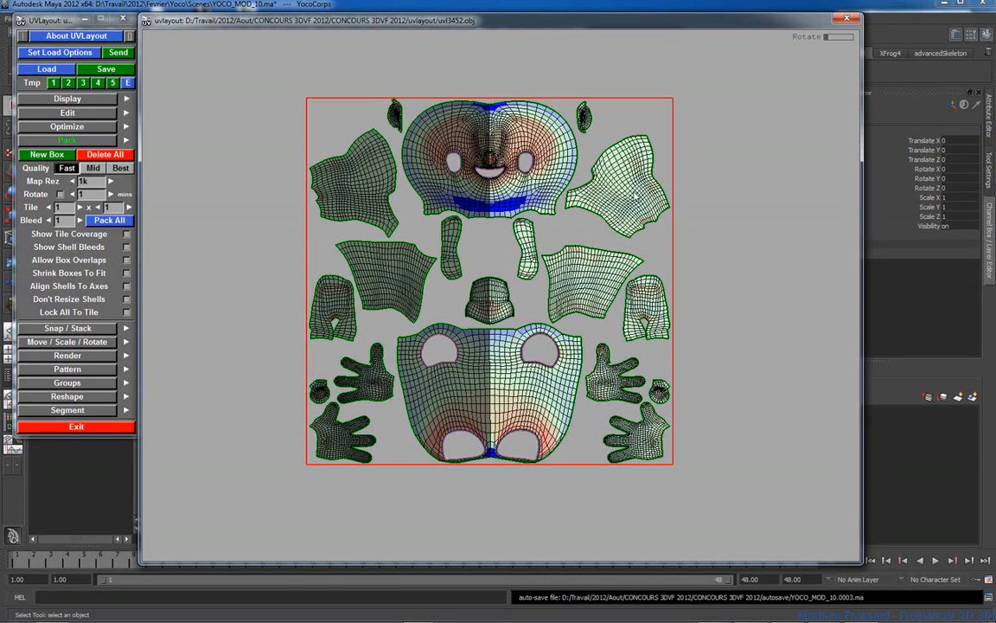
Pick the brightly shaded leg shell and start Copy UVs, marking an edge at its narrow end
{"action": "left_click", "coordinate": [606, 181]}
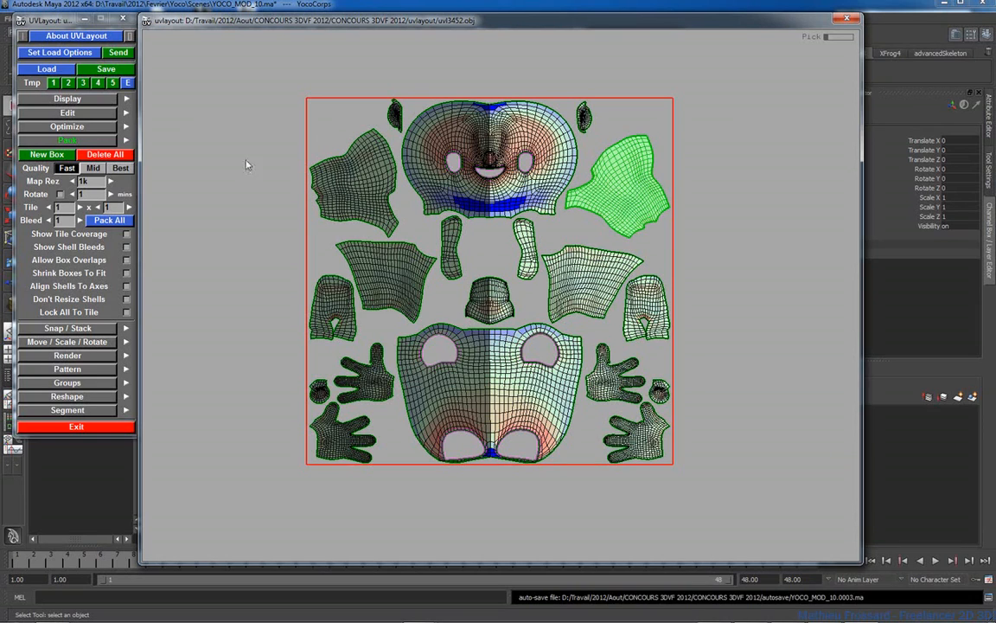
{"action": "left_click", "coordinate": [50, 141]}
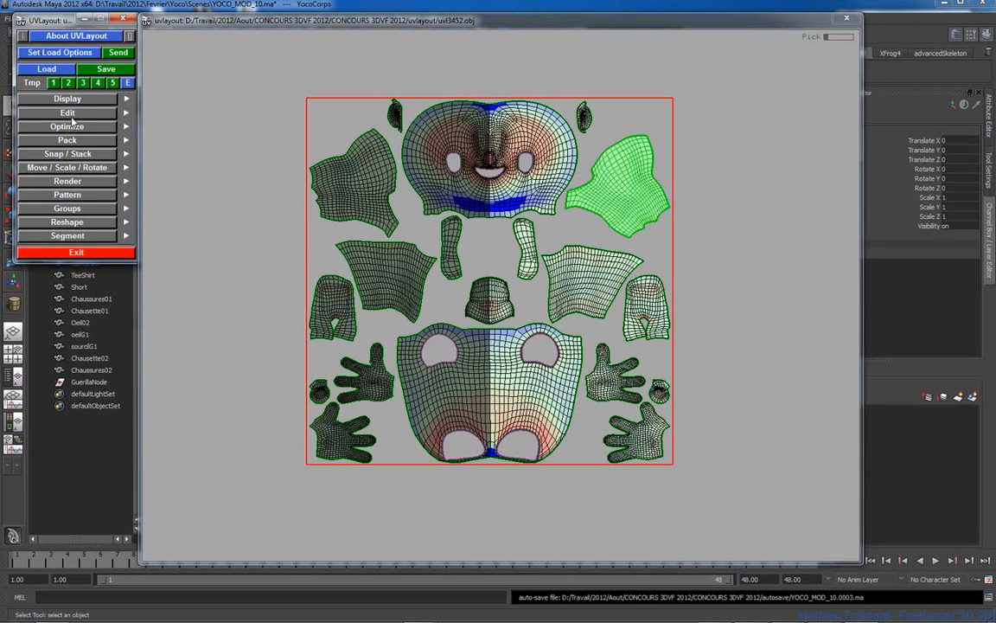
{"action": "left_click", "coordinate": [70, 112]}
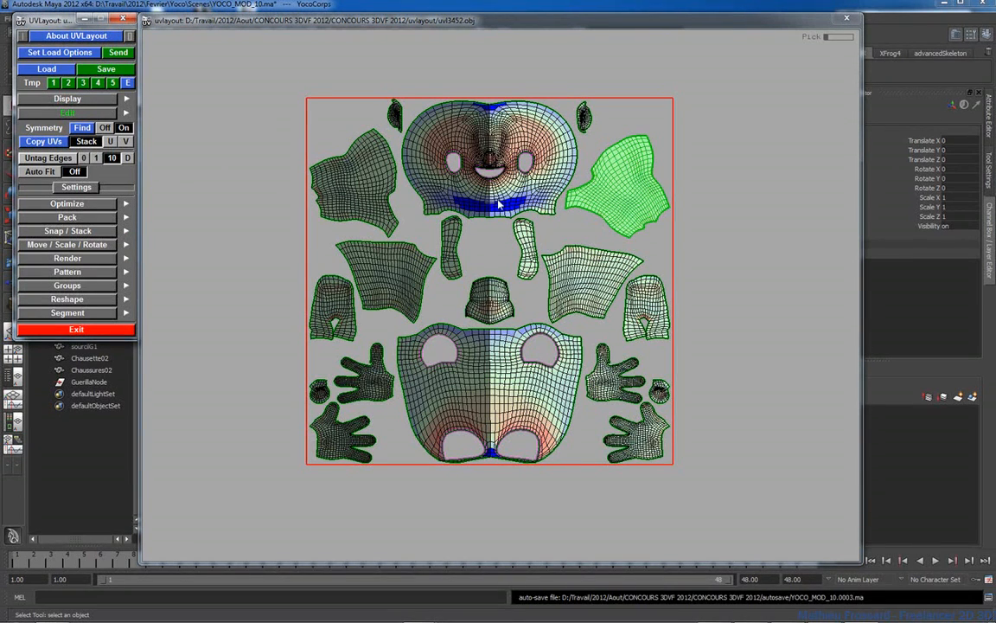
{"action": "right_click_drag", "start_coordinate": [506, 199], "coordinate": [612, 213]}
{"action": "middle_click_drag", "start_coordinate": [595, 223], "coordinate": [621, 270]}
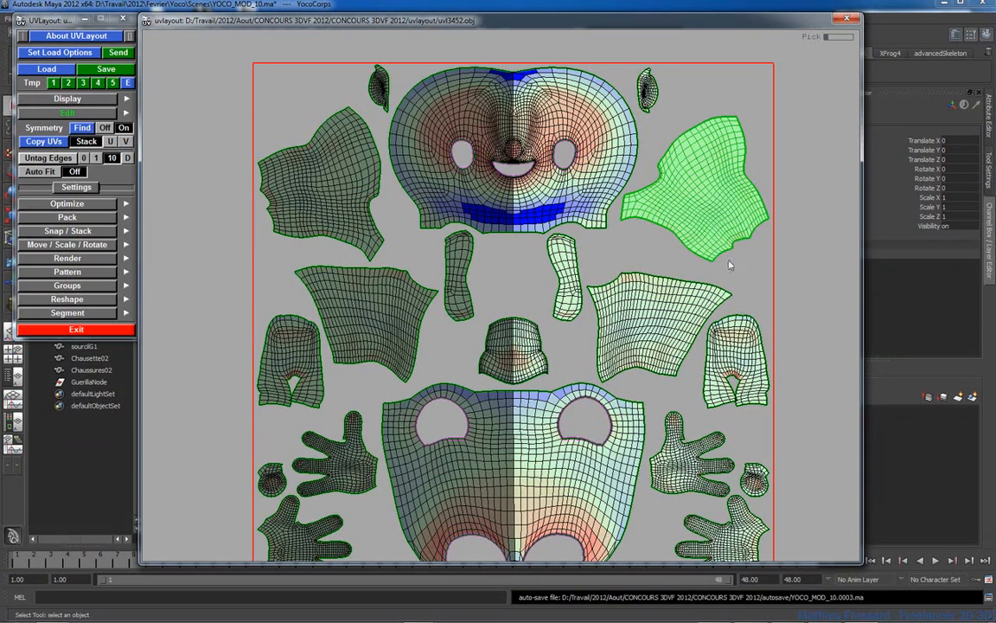
{"action": "left_click", "coordinate": [48, 142]}
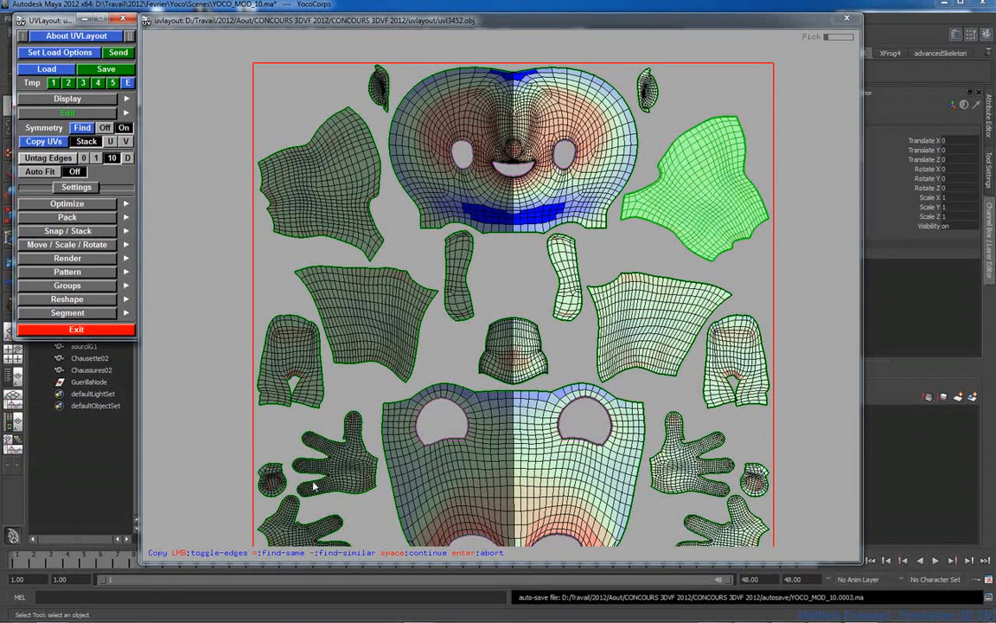
{"action": "left_click", "coordinate": [621, 216]}
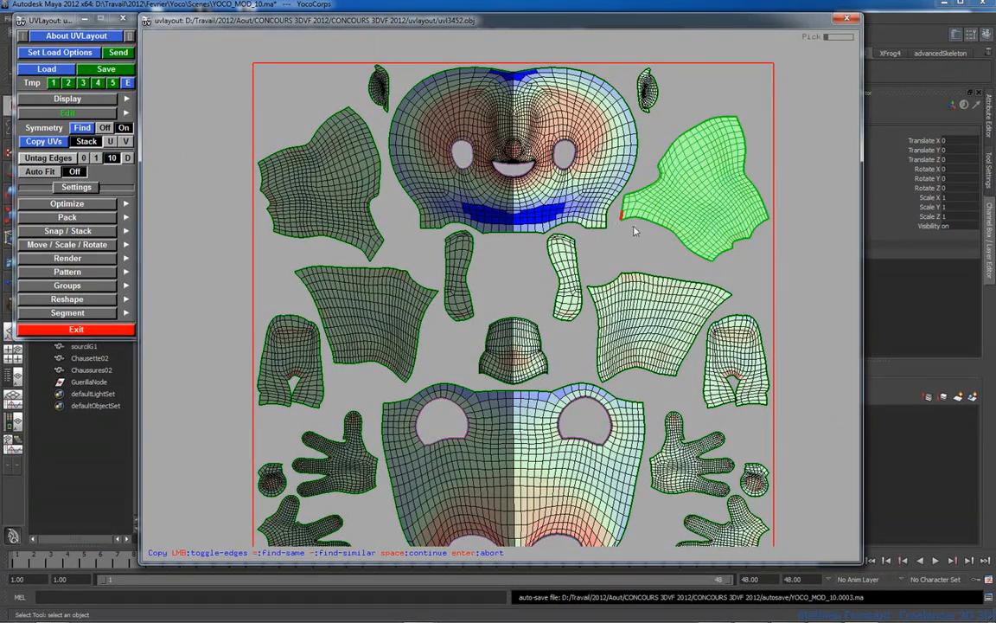
Inspect the marked leg edge and the torso's leg opening, and continue Copy UVs to close the operation
{"action": "scroll", "coordinate": [634, 222], "scroll_direction": "up", "scroll_amount": 5}
{"action": "middle_click_drag", "start_coordinate": [735, 246], "coordinate": [599, 330]}
{"action": "right_click_drag", "start_coordinate": [598, 330], "coordinate": [378, 297]}
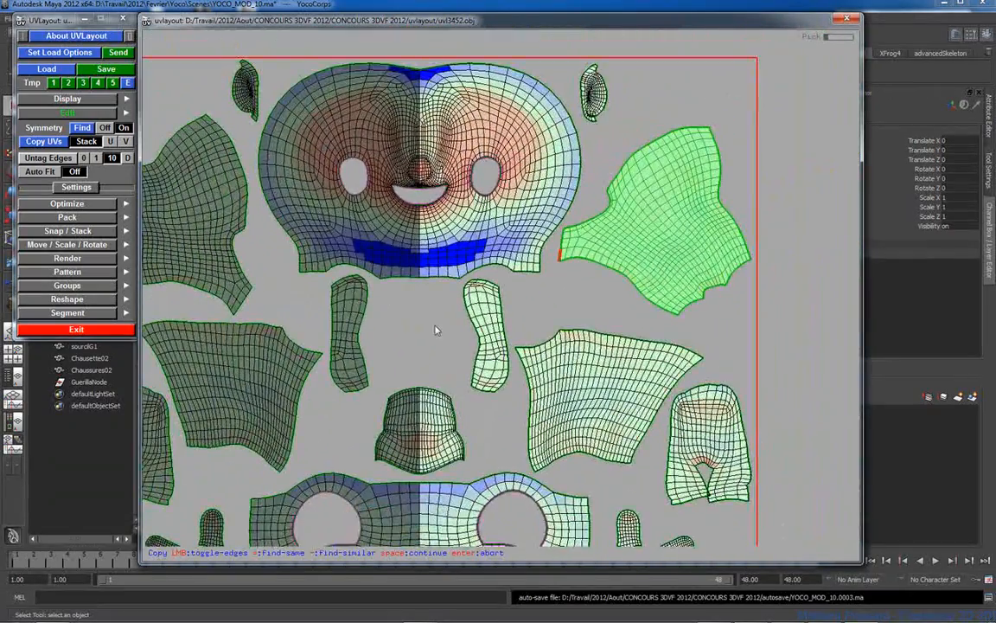
{"action": "middle_click_drag", "start_coordinate": [456, 338], "coordinate": [515, 307]}
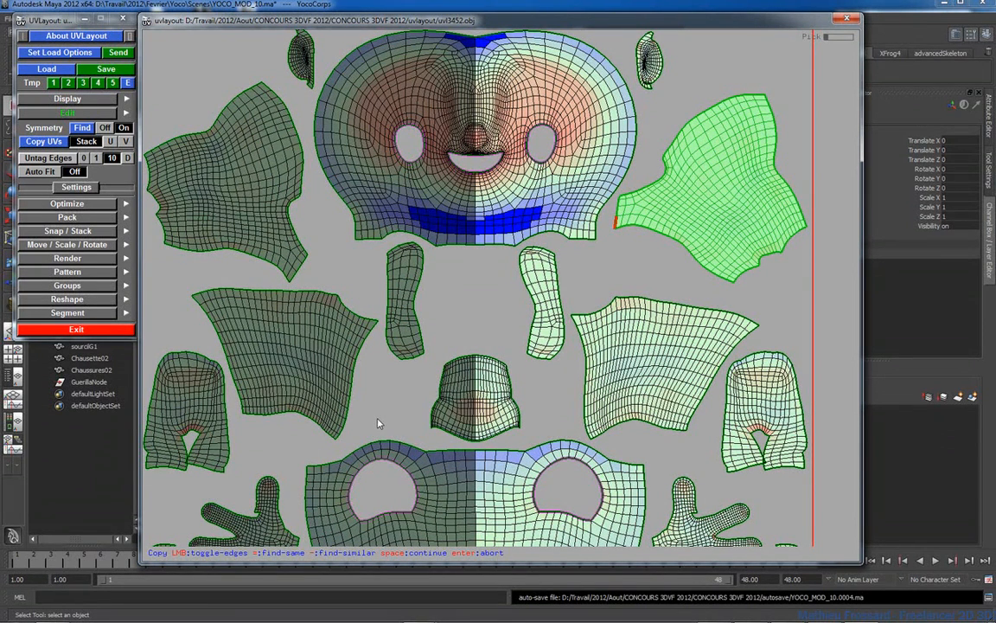
{"action": "key", "text": "space"}
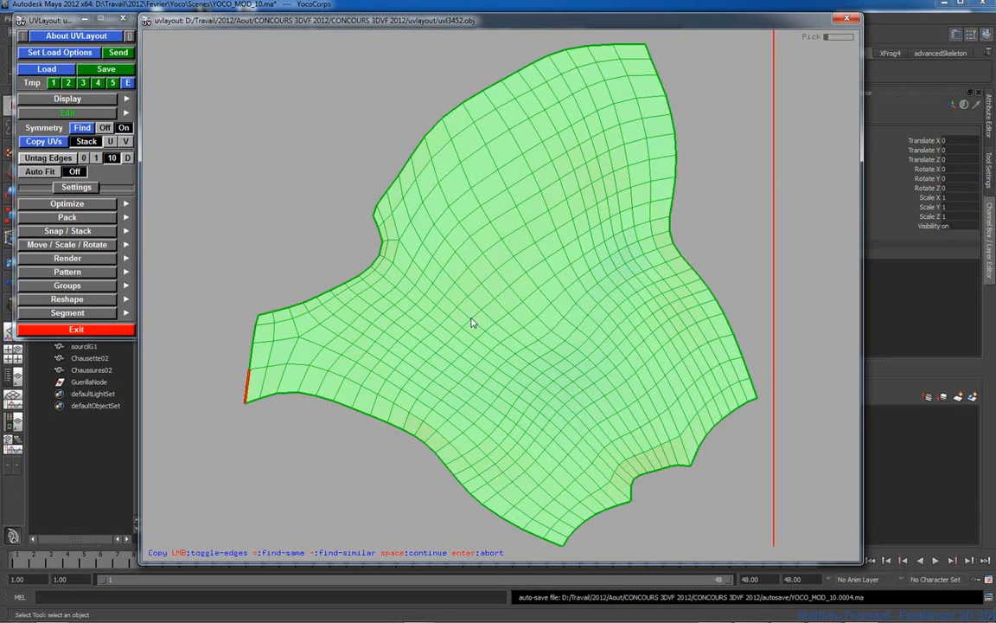
{"action": "right_click_drag", "start_coordinate": [594, 235], "coordinate": [247, 269]}
{"action": "middle_click_drag", "start_coordinate": [247, 268], "coordinate": [280, 190]}
{"action": "right_click_drag", "start_coordinate": [342, 209], "coordinate": [611, 259]}
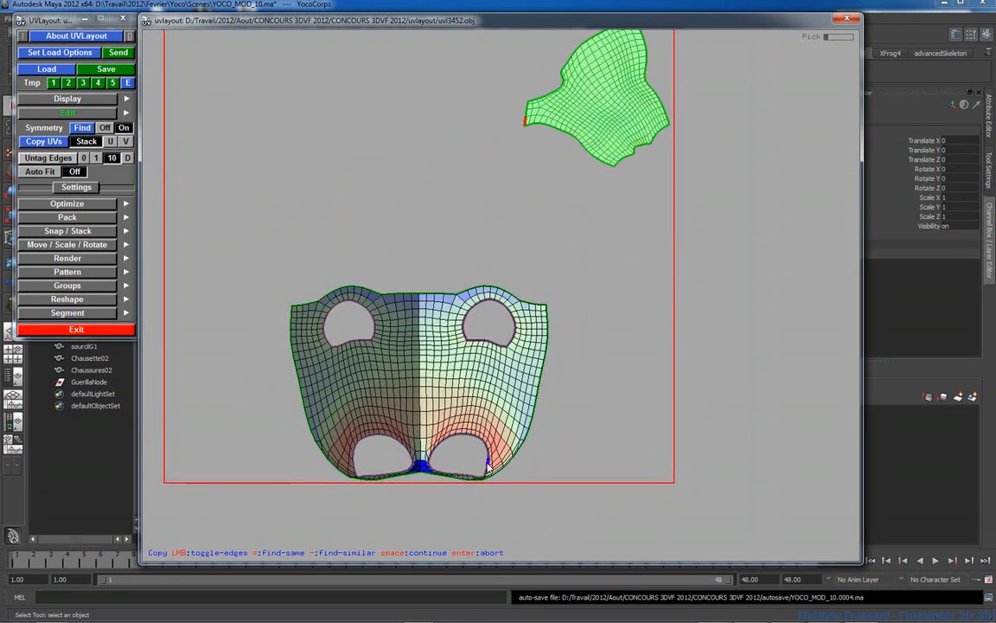
{"action": "middle_click_drag", "start_coordinate": [569, 260], "coordinate": [517, 353]}
{"action": "left_click", "coordinate": [528, 355]}
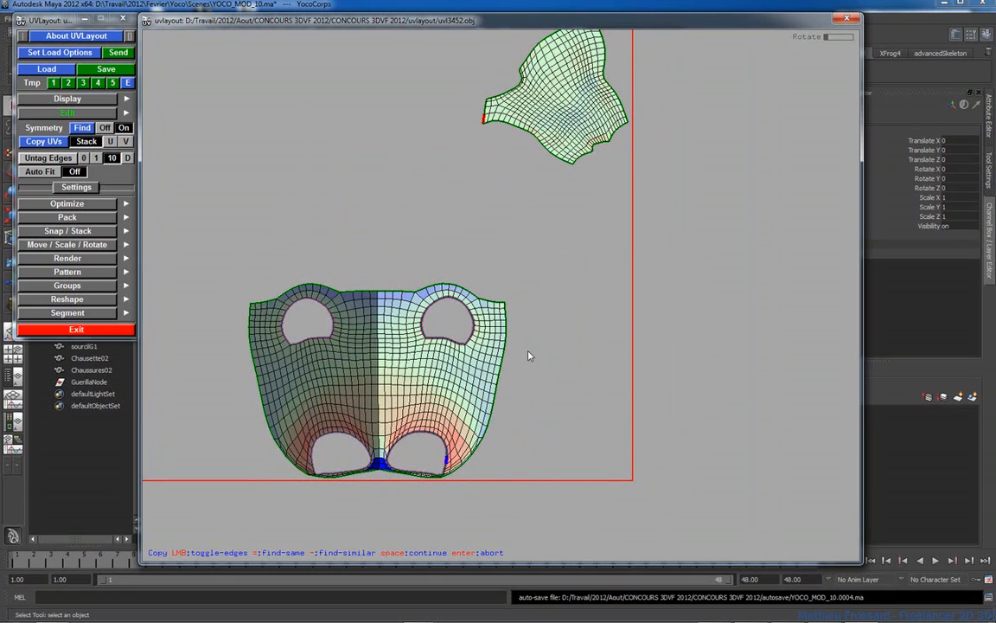
{"action": "key", "text": "space"}
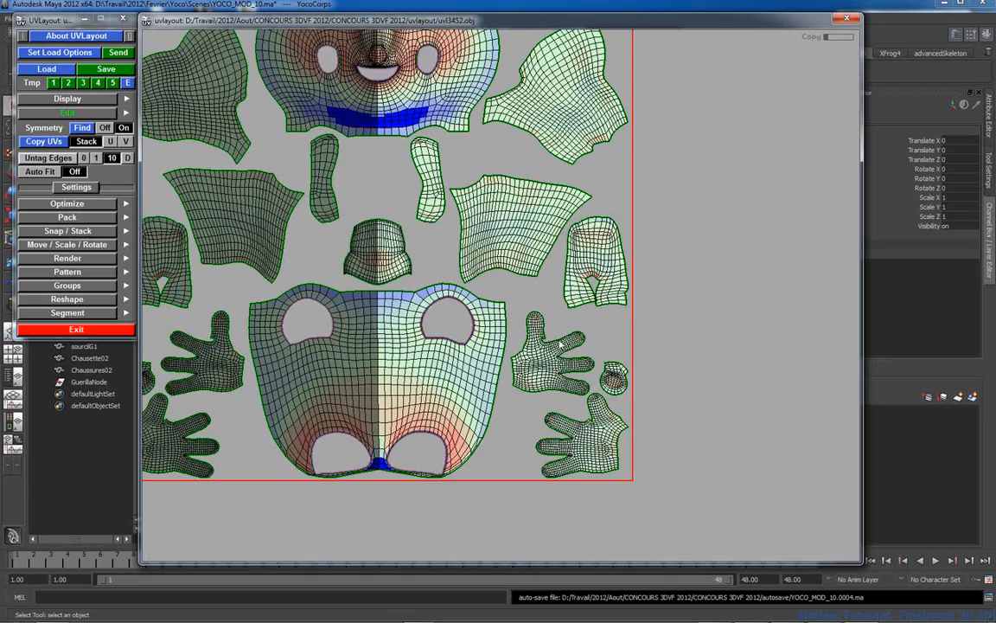
Try Copy UVs again, marking the edge at the narrow end of the bright leg shell
{"action": "right_click_drag", "start_coordinate": [558, 330], "coordinate": [520, 325]}
{"action": "middle_click_drag", "start_coordinate": [501, 327], "coordinate": [542, 392]}
{"action": "scroll", "coordinate": [440, 267], "scroll_direction": "up", "scroll_amount": 2}
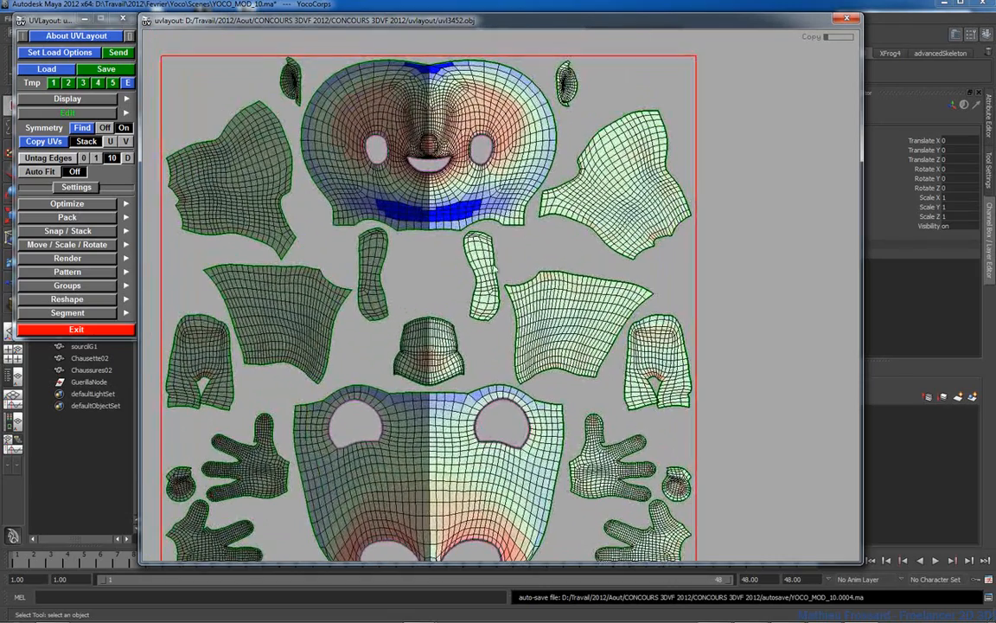
{"action": "left_click", "coordinate": [49, 145]}
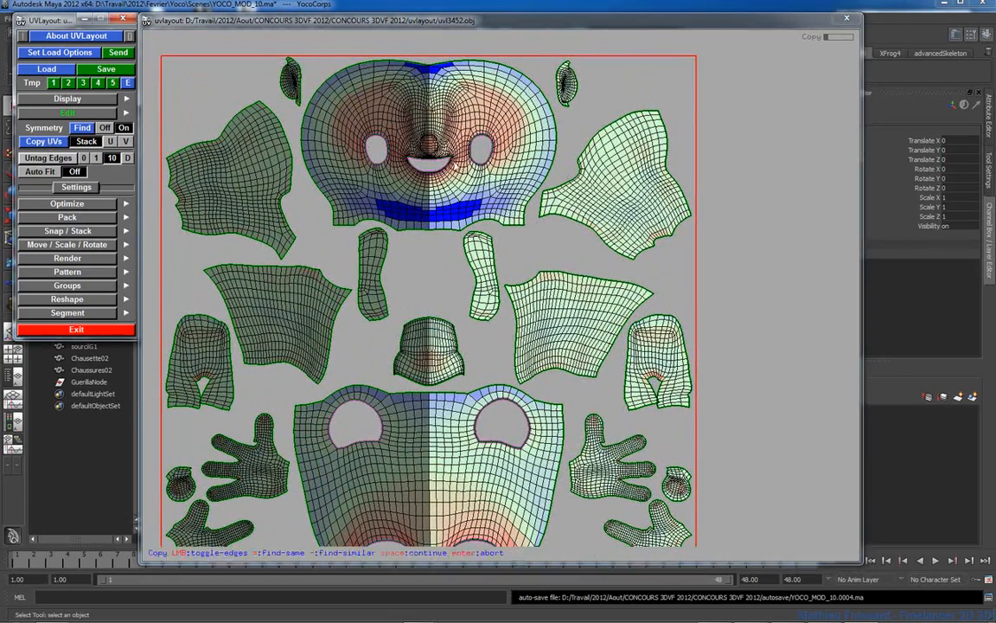
{"action": "scroll", "coordinate": [560, 177], "scroll_direction": "up", "scroll_amount": 6}
{"action": "left_click", "coordinate": [559, 175]}
{"action": "right_click_drag", "start_coordinate": [558, 177], "coordinate": [515, 216]}
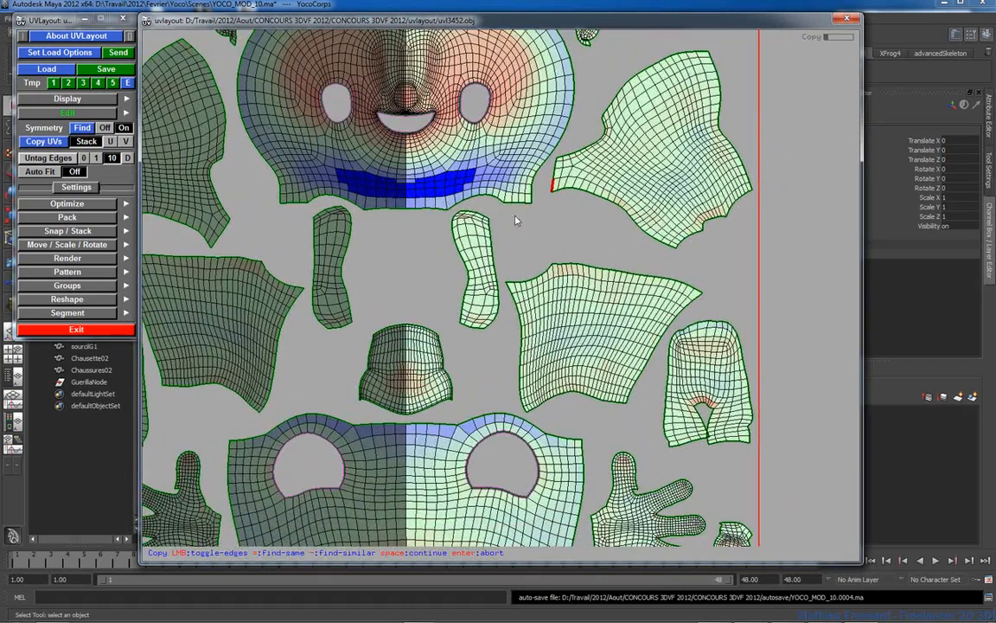
{"action": "middle_click_drag", "start_coordinate": [484, 229], "coordinate": [547, 219]}
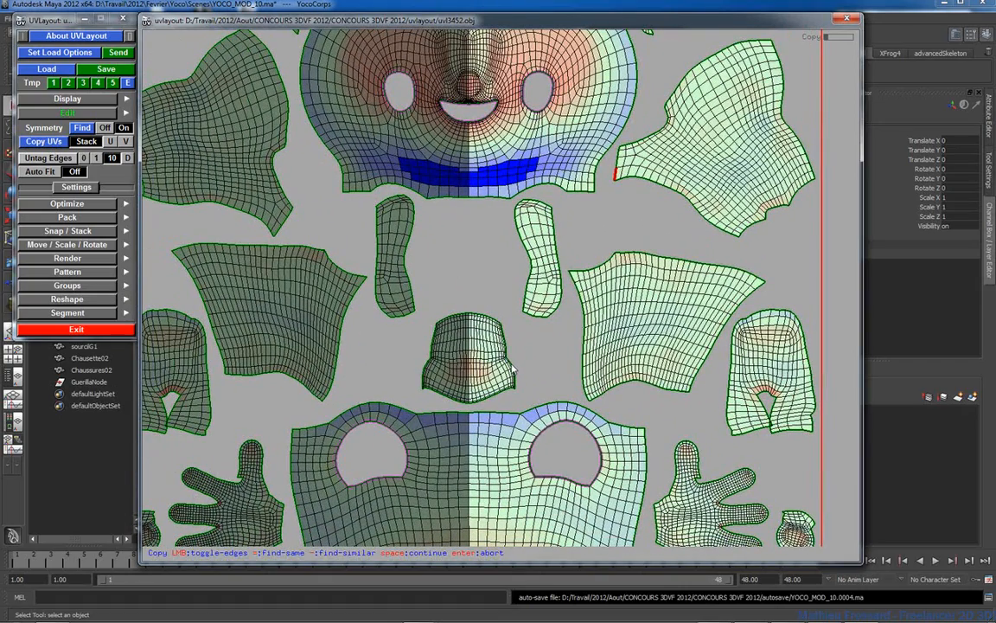
{"action": "right_click_drag", "start_coordinate": [513, 370], "coordinate": [515, 358]}
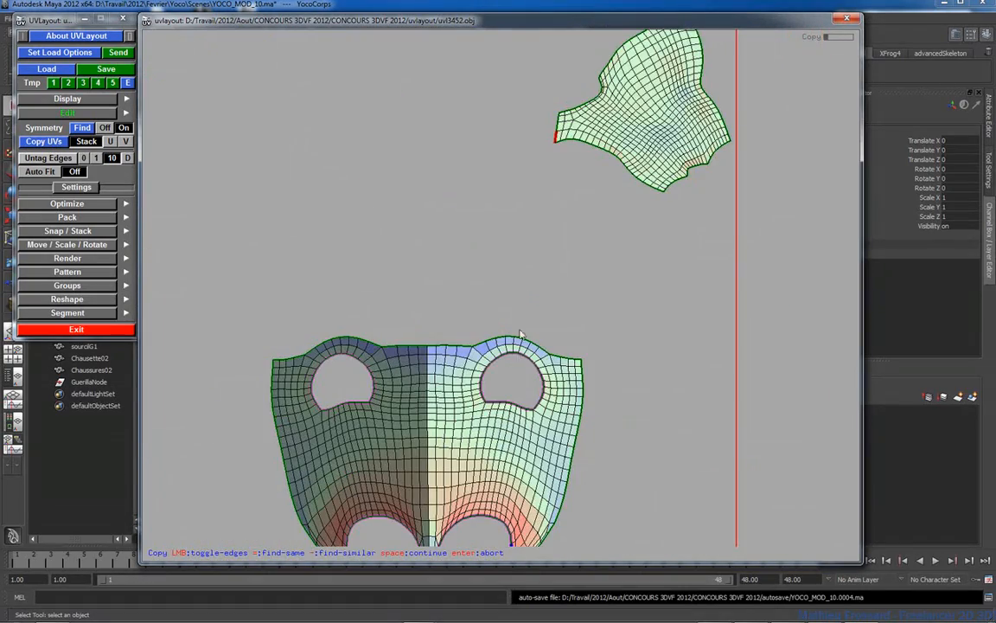
Confirm being finished with the mesh and try to continue Copy UVs on the leg and torso shells
{"action": "key", "text": "Escape"}
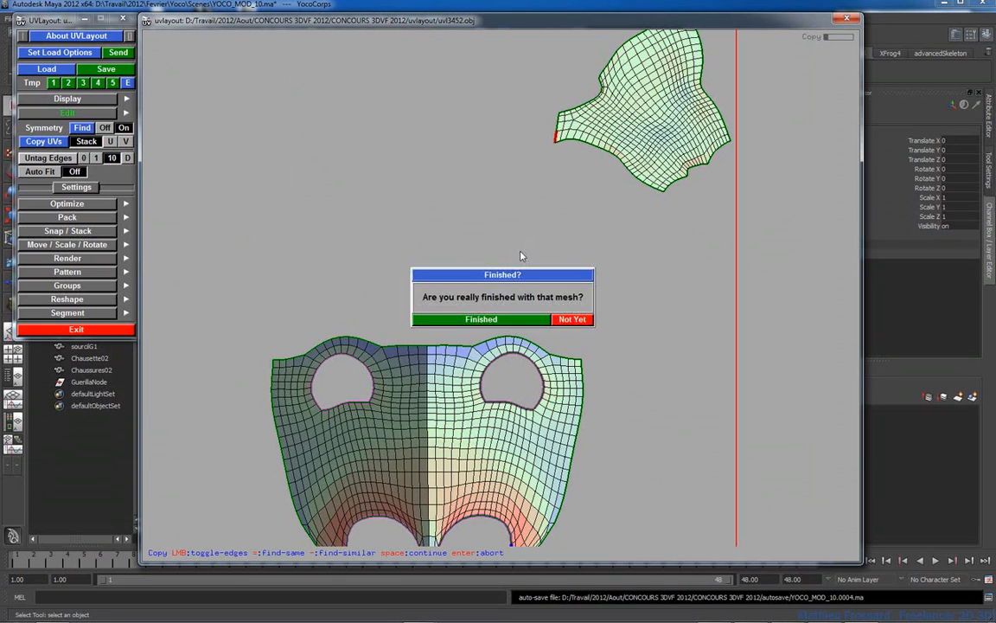
{"action": "left_click", "coordinate": [526, 320]}
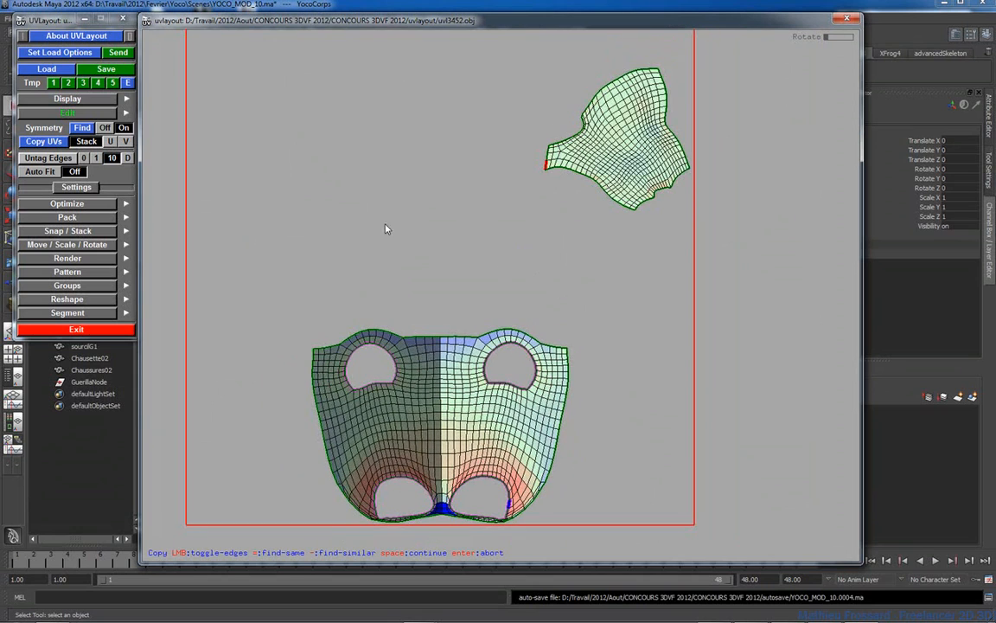
{"action": "key", "text": "space"}
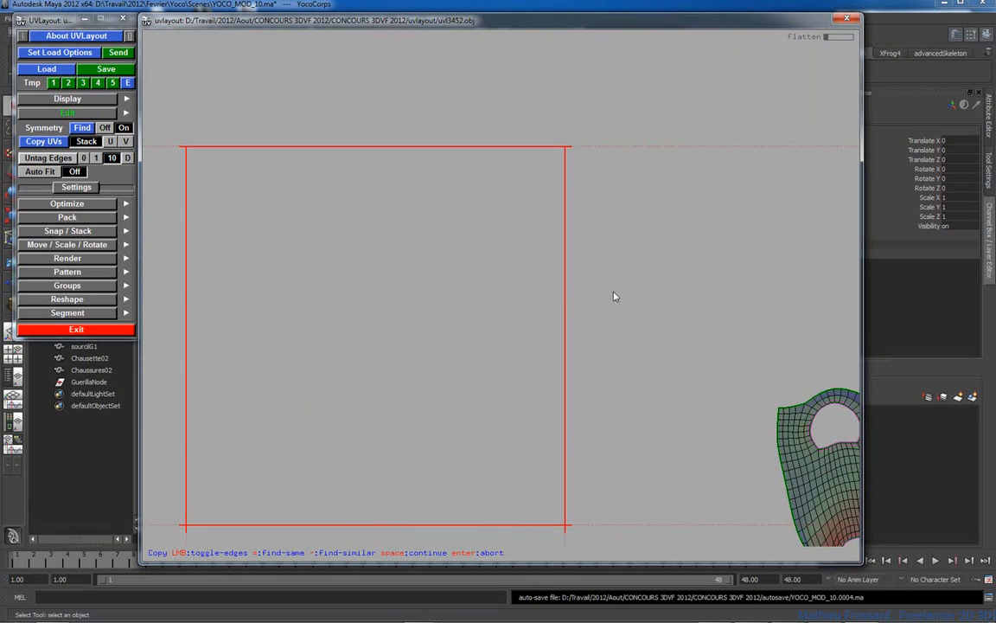
{"action": "right_click_drag", "start_coordinate": [614, 296], "coordinate": [510, 309]}
{"action": "middle_click_drag", "start_coordinate": [464, 301], "coordinate": [469, 263]}
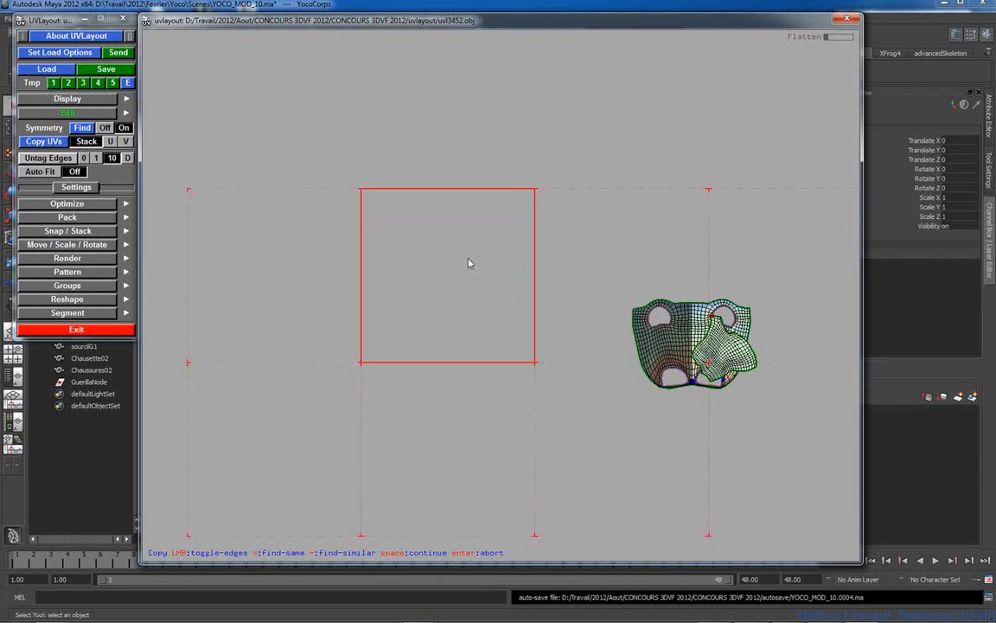
Expand the packing options and bring the UVLayout window back up from Maya
{"action": "left_click", "coordinate": [82, 219]}
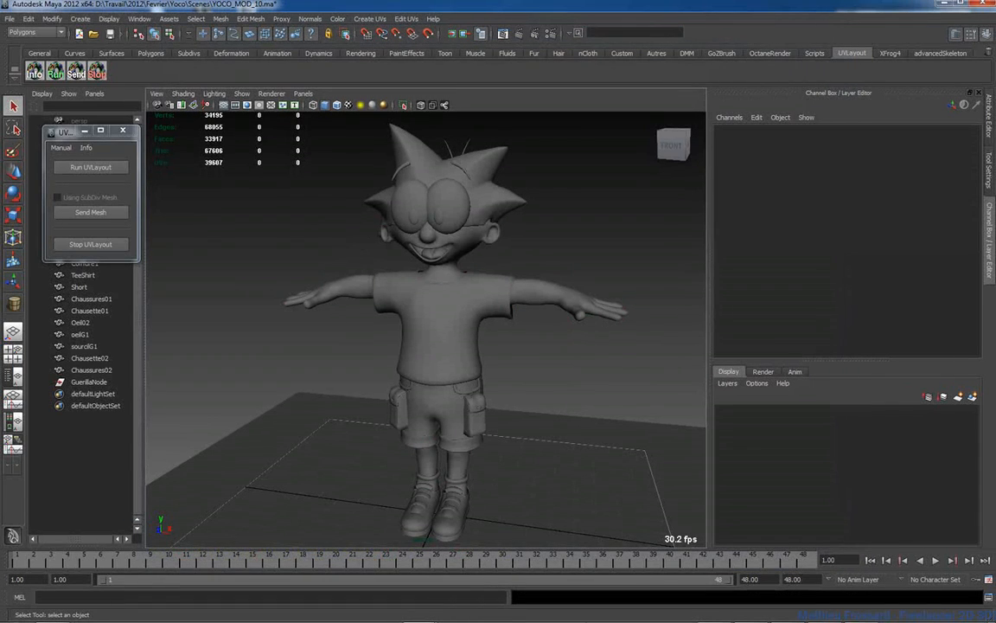
{"action": "mouse_move", "coordinate": [625, 620]}
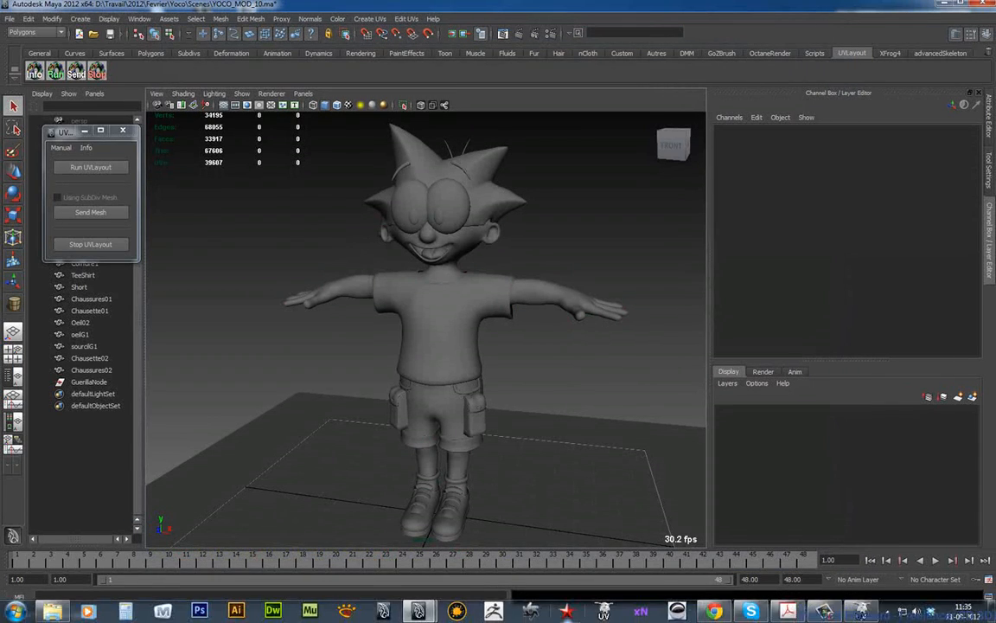
{"action": "left_click", "coordinate": [861, 614]}
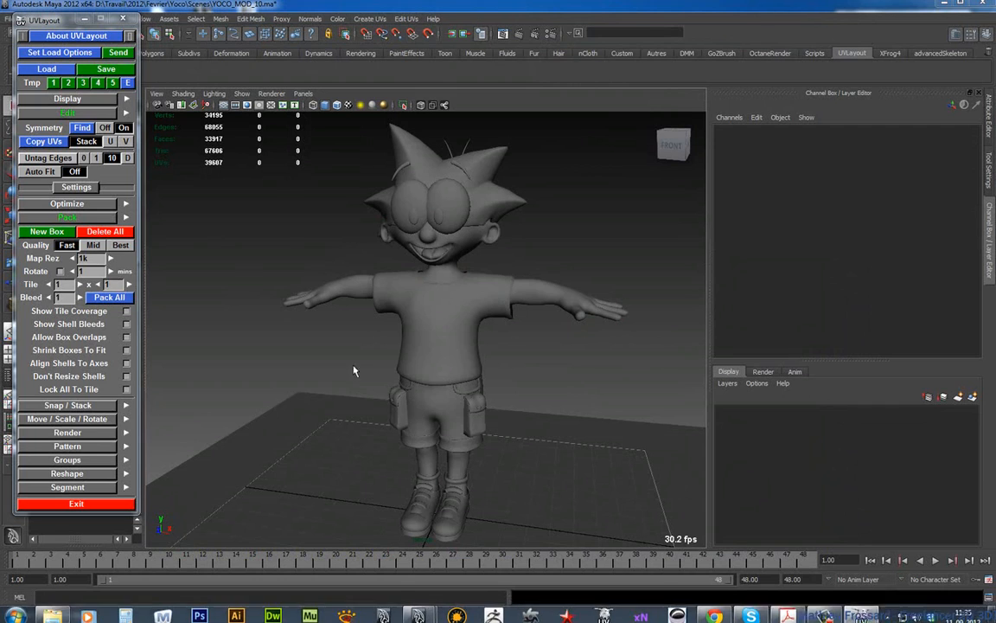
{"action": "left_click_drag", "start_coordinate": [353, 329], "coordinate": [334, 329], "text": "alt"}
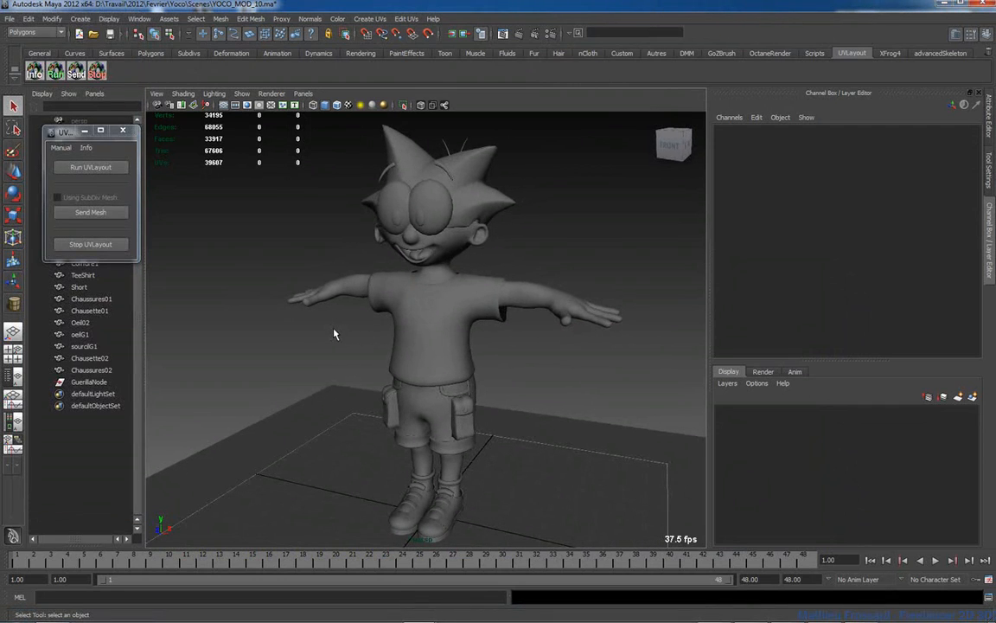
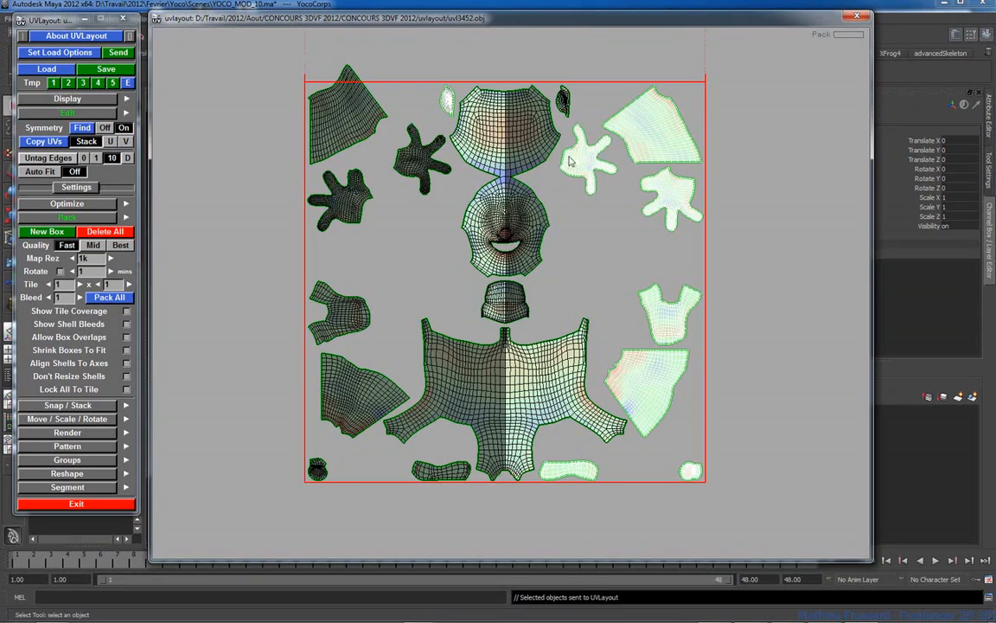
Stack the dark upper-left fan-shaped shell onto its bright counterpart with Copy UVs in Stack mode, marking the matching corner edge on both
{"action": "right_click_drag", "start_coordinate": [566, 134], "coordinate": [545, 138]}
{"action": "middle_click_drag", "start_coordinate": [545, 138], "coordinate": [552, 276]}
{"action": "right_click_drag", "start_coordinate": [552, 276], "coordinate": [702, 209]}
{"action": "key", "text": "g"}
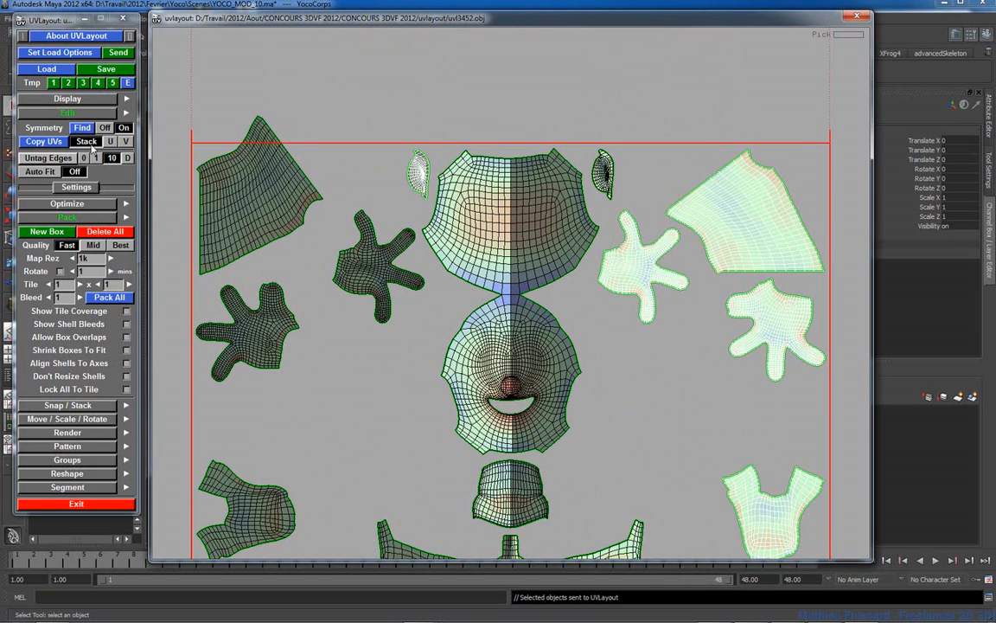
{"action": "left_click", "coordinate": [45, 141]}
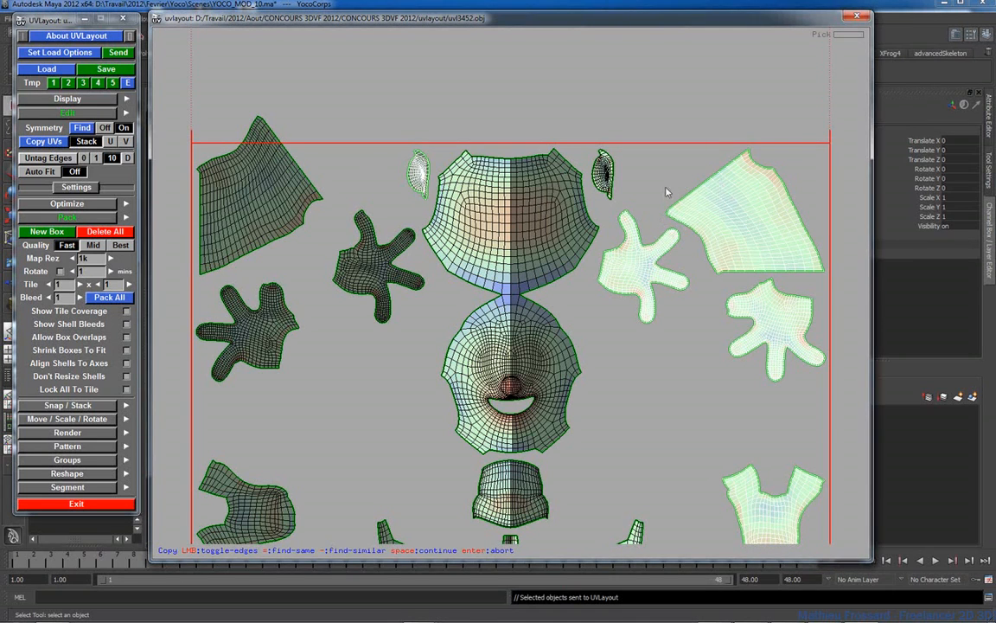
{"action": "middle_click_drag", "start_coordinate": [665, 191], "coordinate": [580, 250]}
{"action": "right_click_drag", "start_coordinate": [578, 245], "coordinate": [662, 260]}
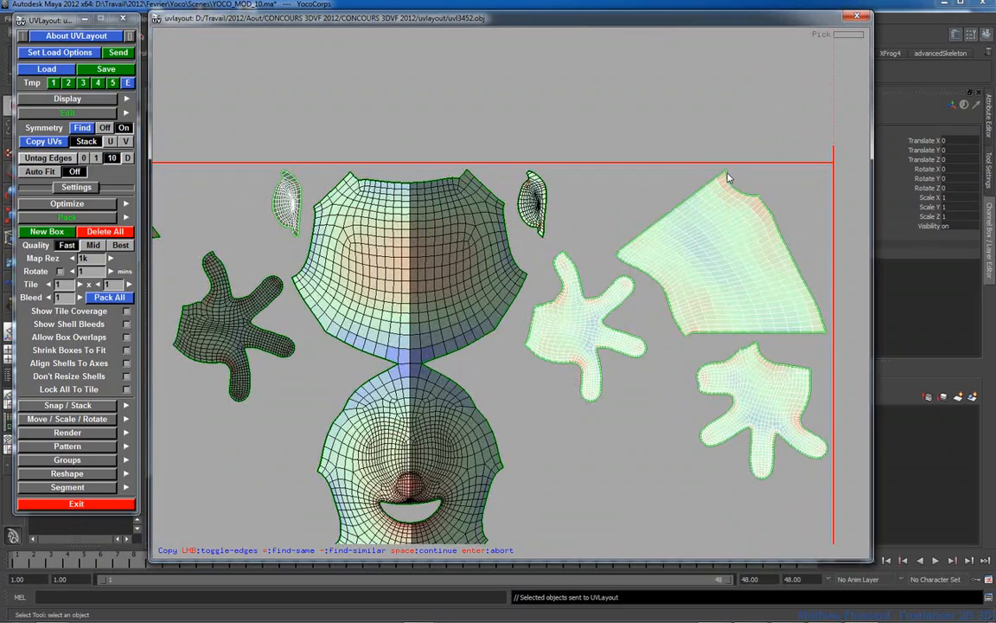
{"action": "middle_click_drag", "start_coordinate": [385, 267], "coordinate": [595, 217]}
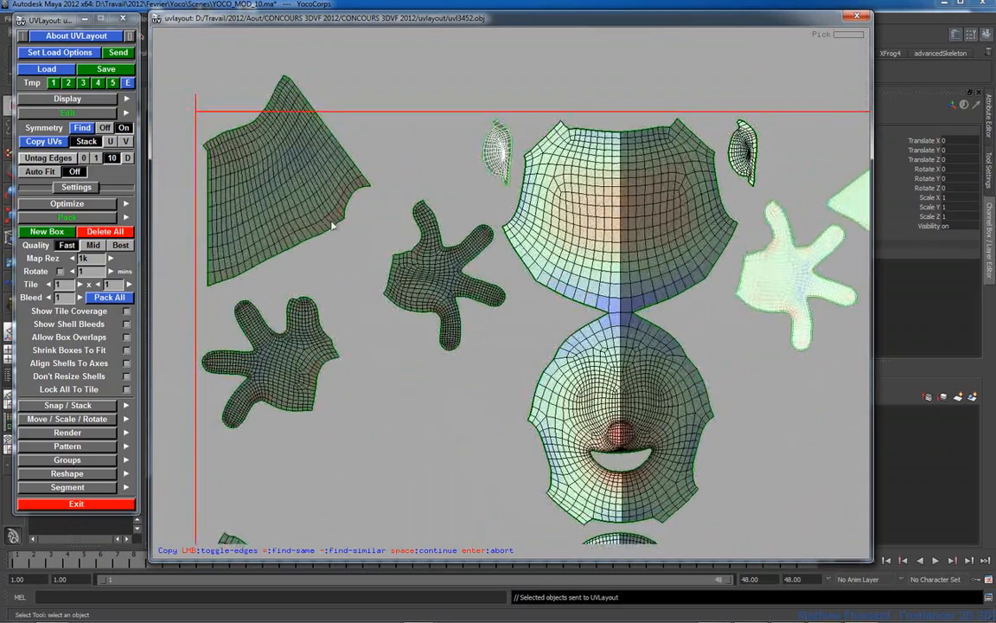
{"action": "left_click", "coordinate": [366, 187]}
{"action": "right_click_drag", "start_coordinate": [678, 238], "coordinate": [595, 244]}
{"action": "middle_click_drag", "start_coordinate": [595, 244], "coordinate": [501, 195]}
{"action": "key", "text": "space"}
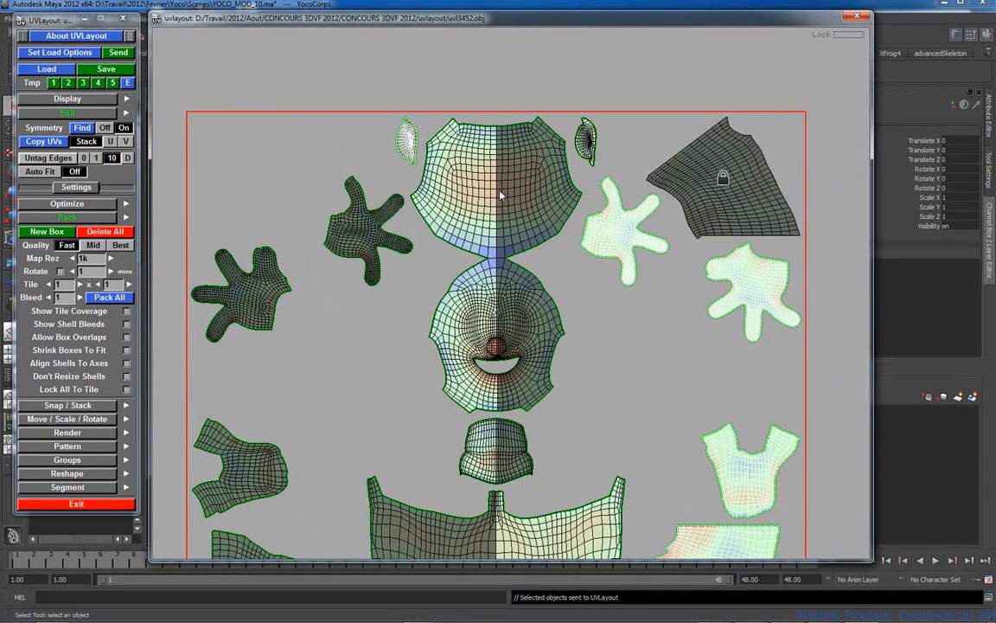
Pack all shells into the UV tile with Fast quality
{"action": "middle_click_drag", "start_coordinate": [720, 211], "coordinate": [666, 218]}
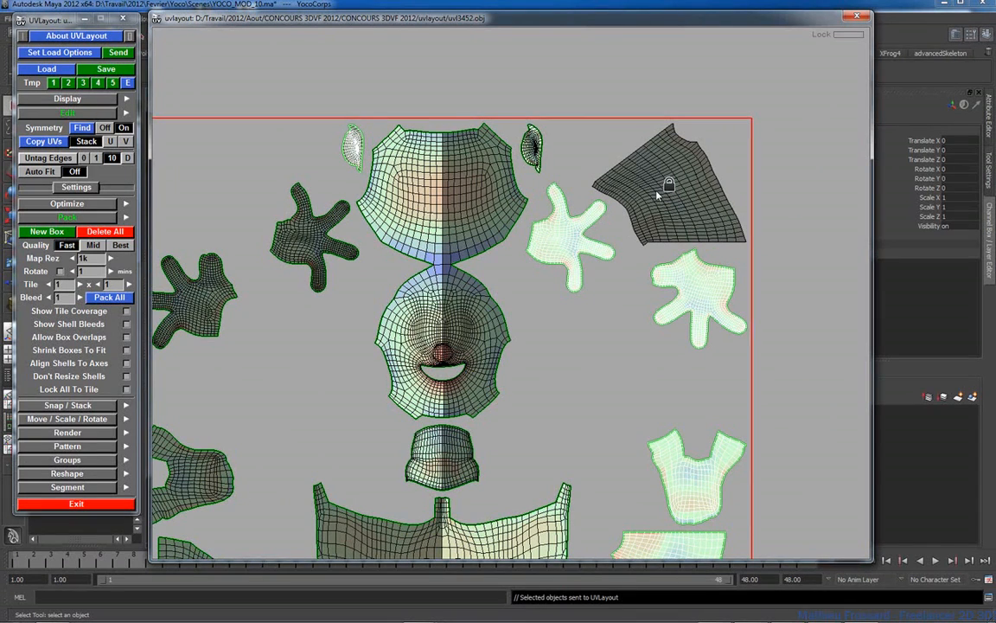
{"action": "left_click", "coordinate": [107, 298]}
{"action": "middle_click_drag", "start_coordinate": [526, 308], "coordinate": [561, 287]}
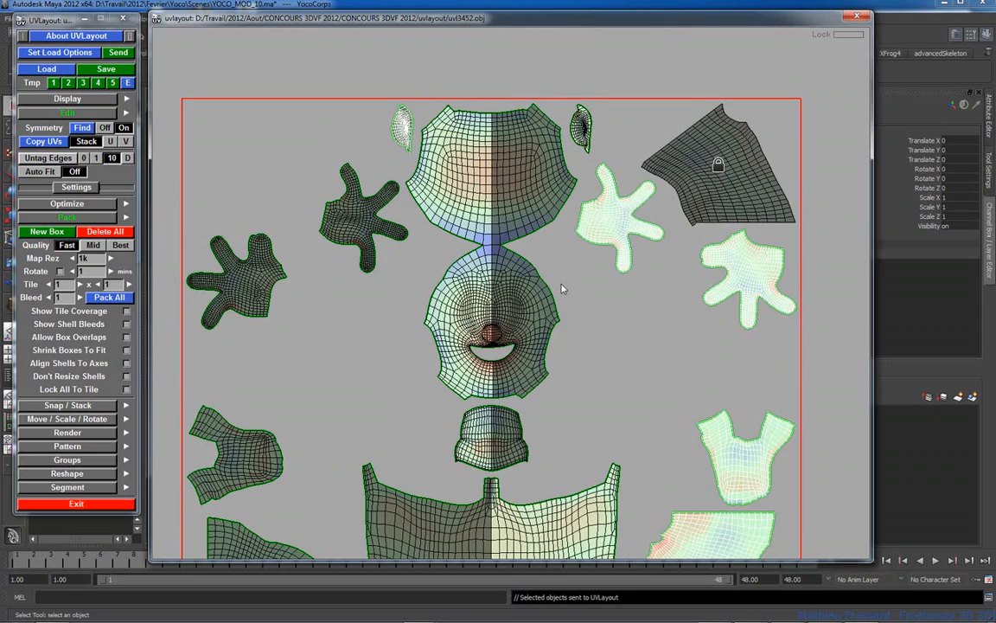
Pick the bright hand shell beside the head and copy its UVs to the dark matching hand with the U option, marking corresponding wrist edges
{"action": "right_click_drag", "start_coordinate": [512, 249], "coordinate": [579, 260]}
{"action": "middle_click_drag", "start_coordinate": [566, 260], "coordinate": [576, 319]}
{"action": "right_click_drag", "start_coordinate": [576, 319], "coordinate": [674, 287]}
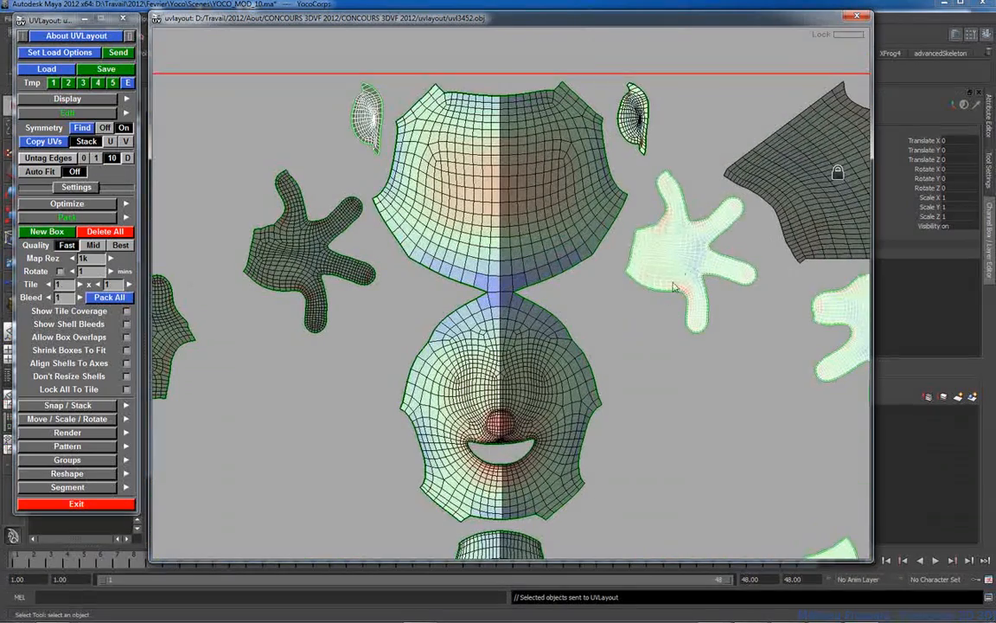
{"action": "left_click", "coordinate": [612, 246]}
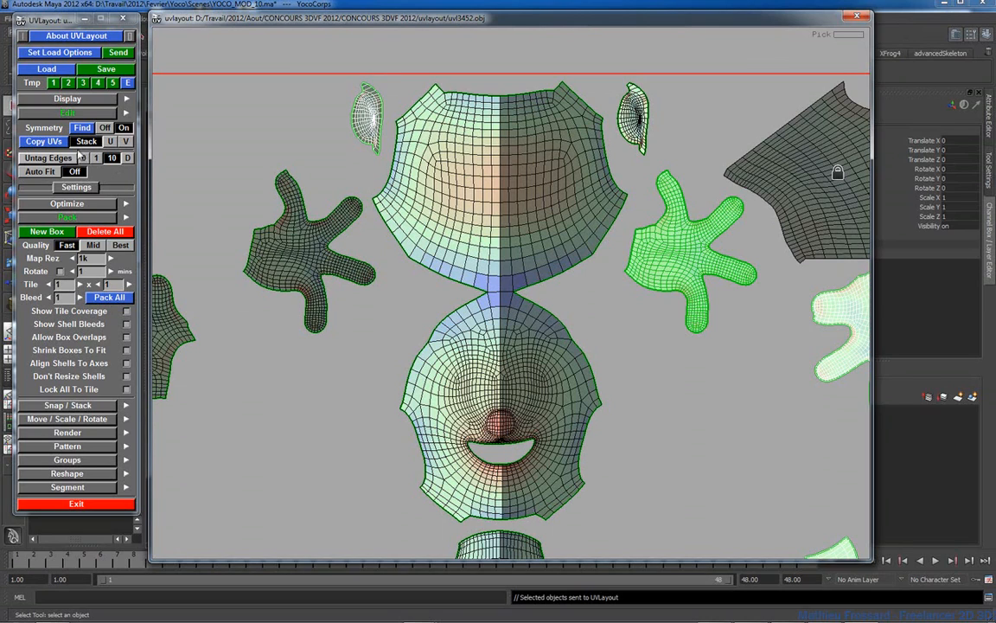
{"action": "left_click", "coordinate": [52, 146]}
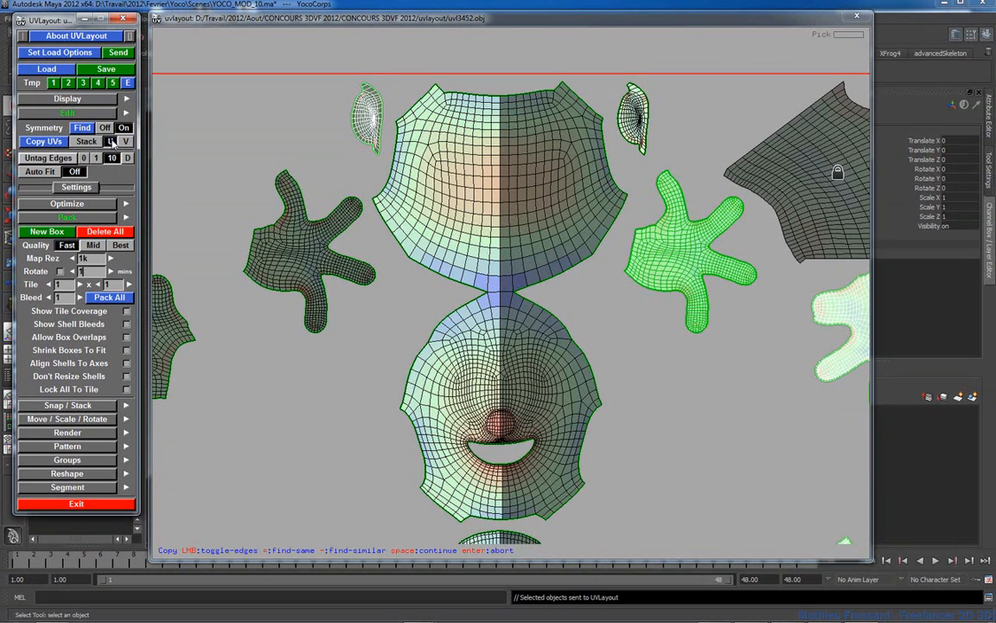
{"action": "left_click", "coordinate": [637, 233]}
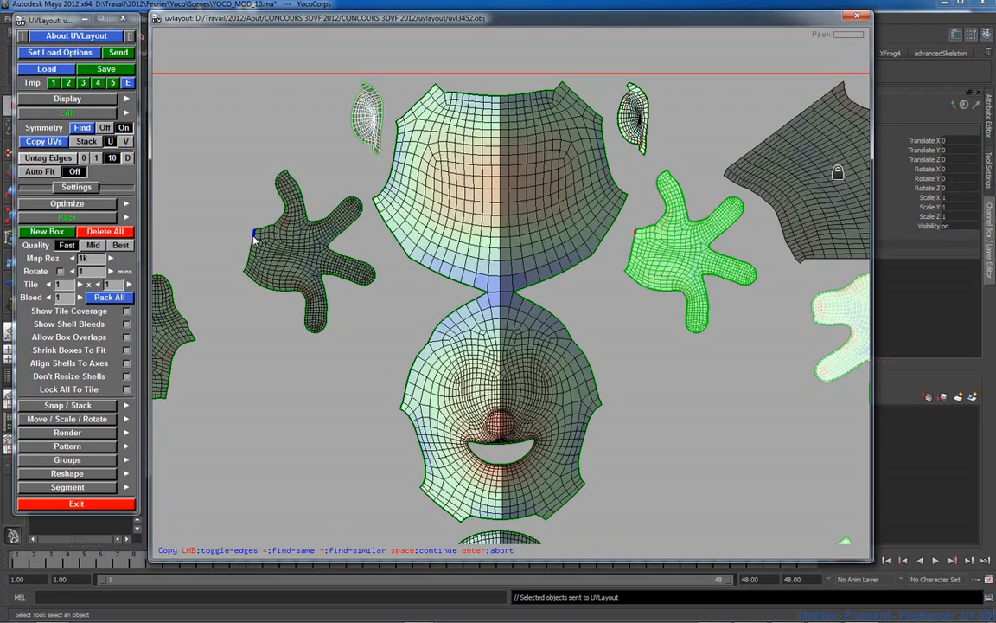
{"action": "key", "text": "space"}
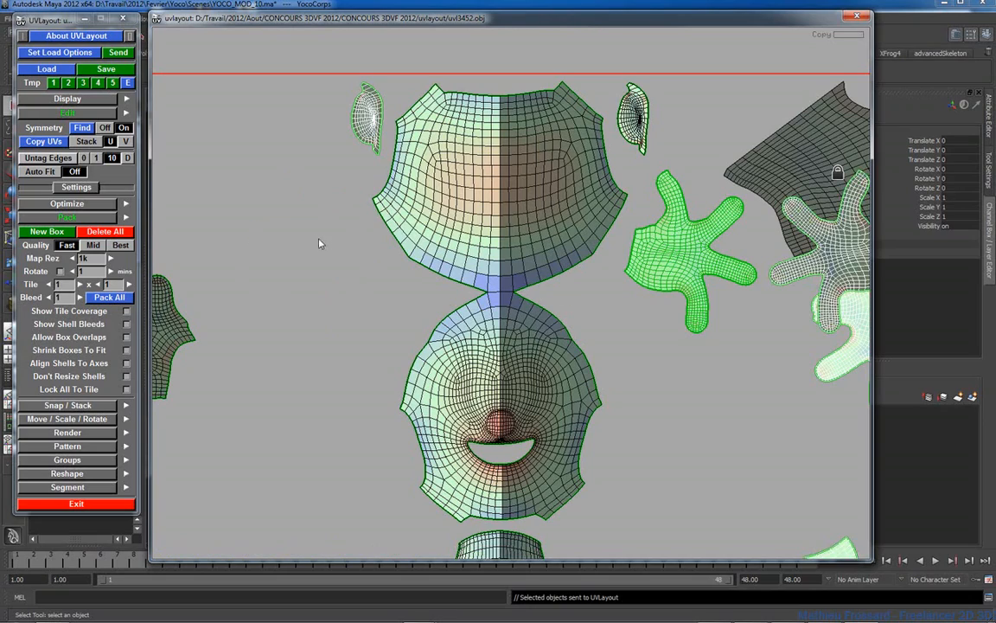
Move the copied hand and the green picked hand downward so they sit side by side, clear of the locked shell
{"action": "right_click_drag", "start_coordinate": [500, 257], "coordinate": [536, 260]}
{"action": "middle_click_drag", "start_coordinate": [537, 259], "coordinate": [276, 256]}
{"action": "right_click_drag", "start_coordinate": [508, 293], "coordinate": [620, 282]}
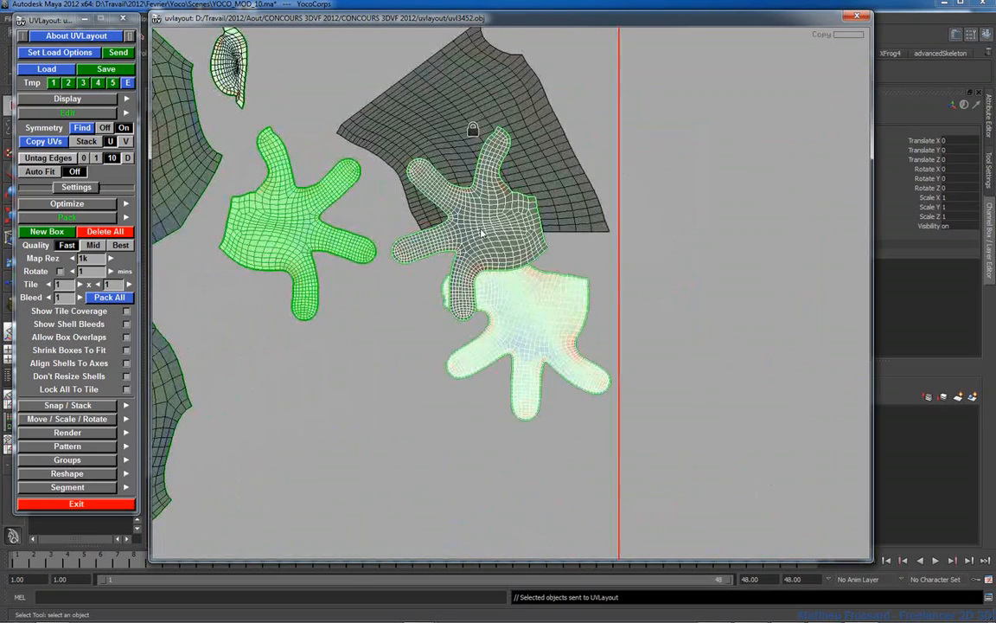
{"action": "key", "text": "space"}
{"action": "middle_click_drag", "start_coordinate": [458, 236], "coordinate": [410, 408]}
{"action": "key", "text": "space"}
{"action": "middle_click_drag", "start_coordinate": [304, 252], "coordinate": [265, 423]}
{"action": "right_click_drag", "start_coordinate": [365, 407], "coordinate": [366, 372]}
{"action": "scroll", "coordinate": [366, 372], "scroll_direction": "down", "scroll_amount": 4}
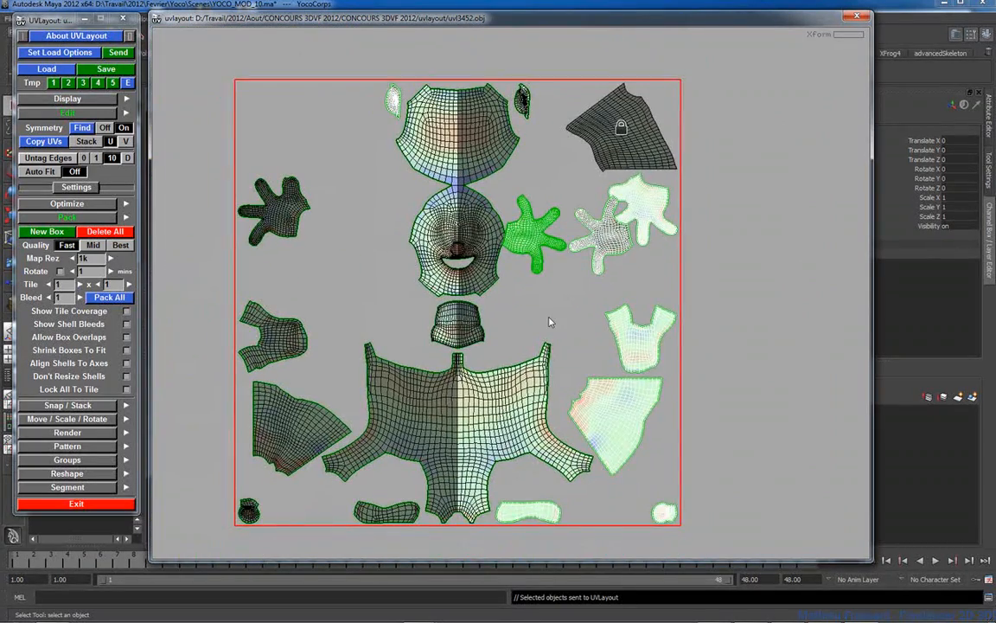
Copy the dark forked shell's UVs to its bright counterpart with the U option, marking the matching prong-tip edge on both shells
{"action": "right_click_drag", "start_coordinate": [358, 339], "coordinate": [433, 339]}
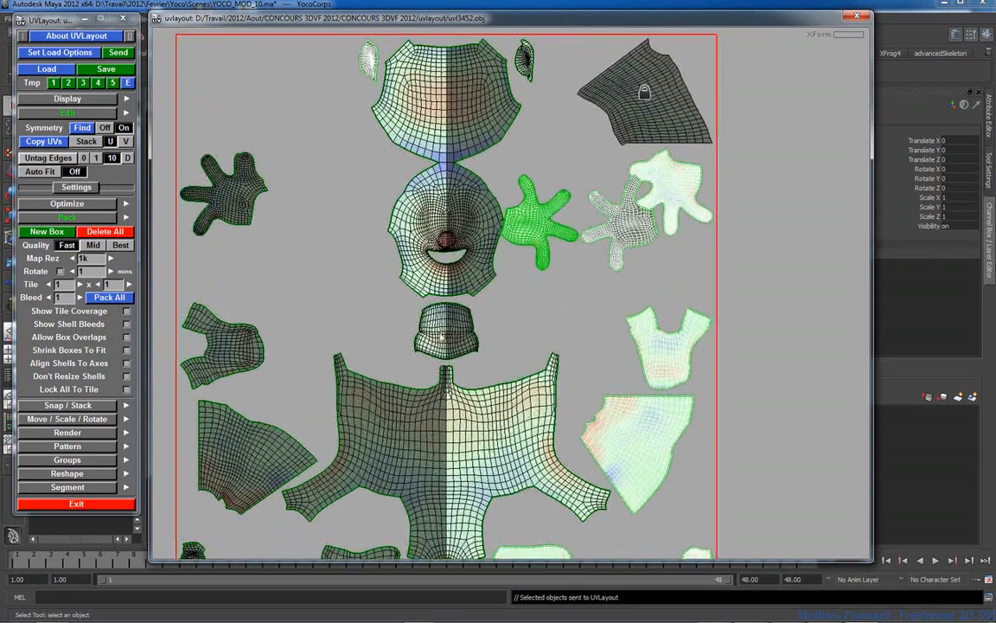
{"action": "middle_click_drag", "start_coordinate": [434, 339], "coordinate": [441, 285]}
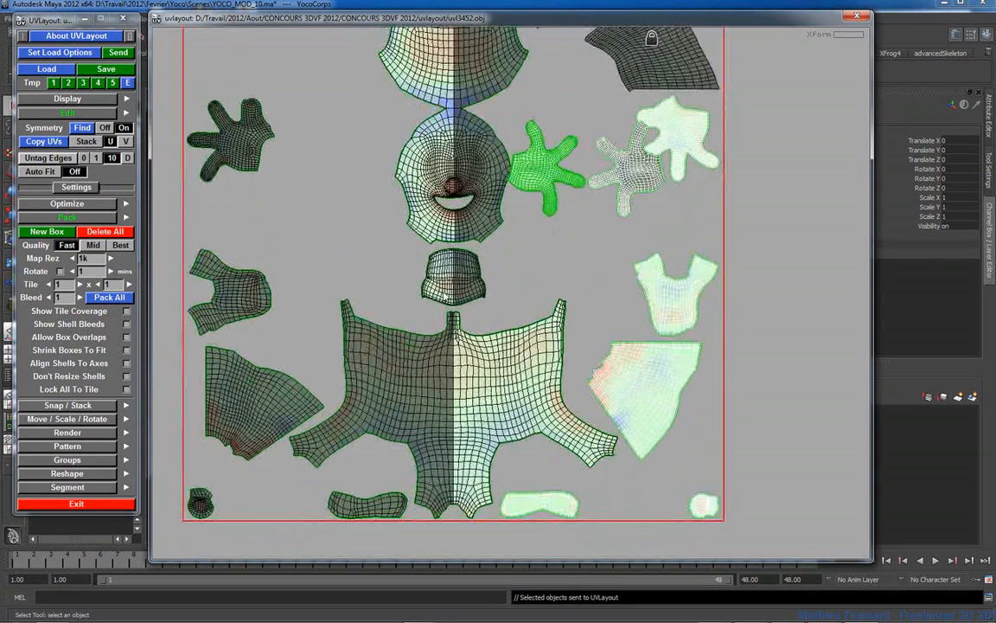
{"action": "left_click", "coordinate": [43, 141]}
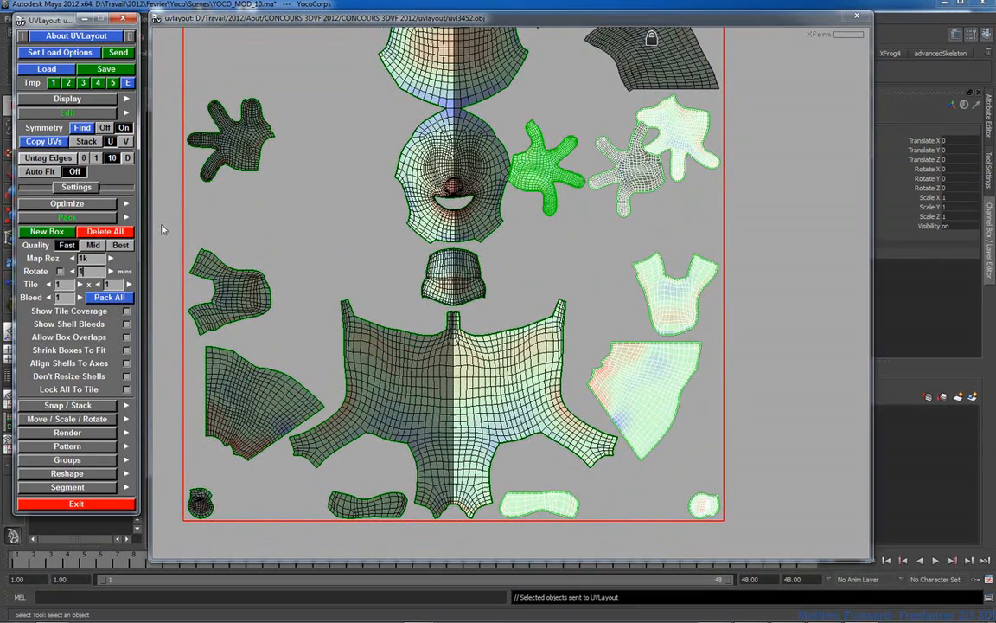
{"action": "left_click", "coordinate": [199, 253]}
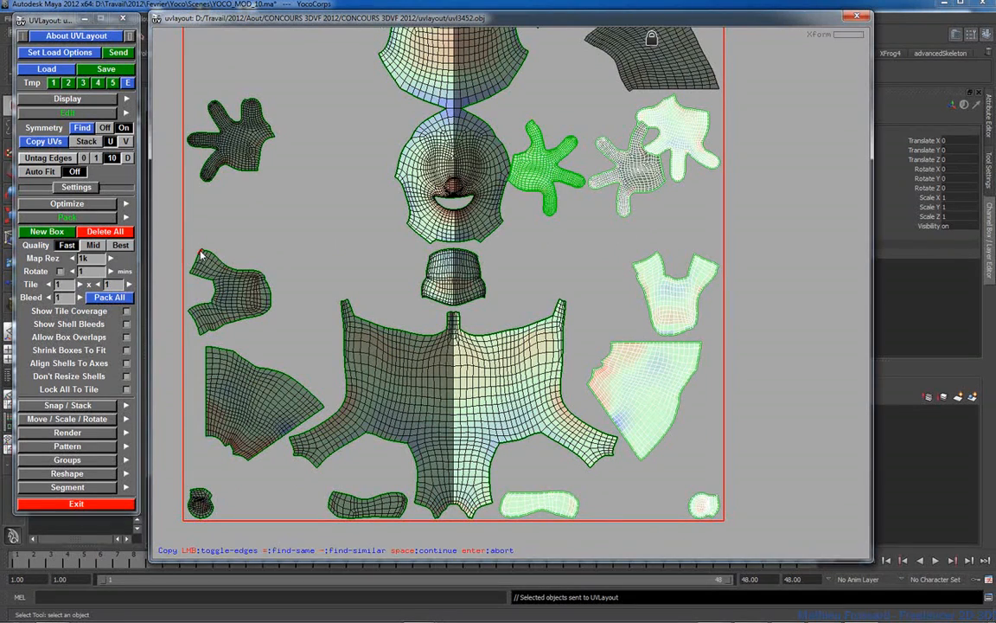
{"action": "left_click", "coordinate": [716, 265]}
{"action": "key", "text": "space"}
{"action": "scroll", "coordinate": [477, 270], "scroll_direction": "down", "scroll_amount": 2}
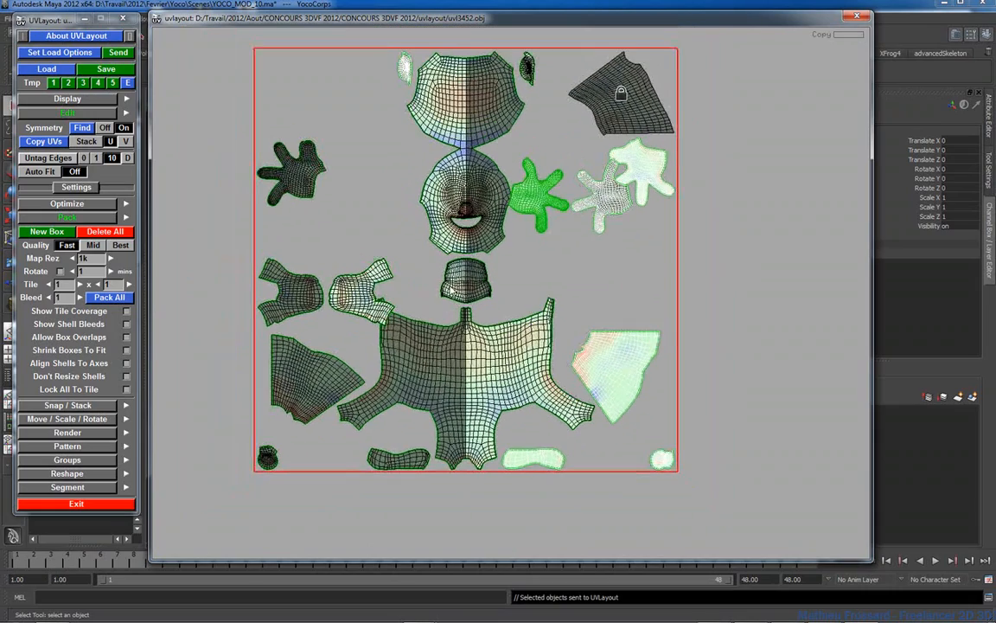
Pack all shells into the UV tile and separate the two stacked locked shells, moving the bright one to the tile's upper-right corner
{"action": "left_click", "coordinate": [107, 297]}
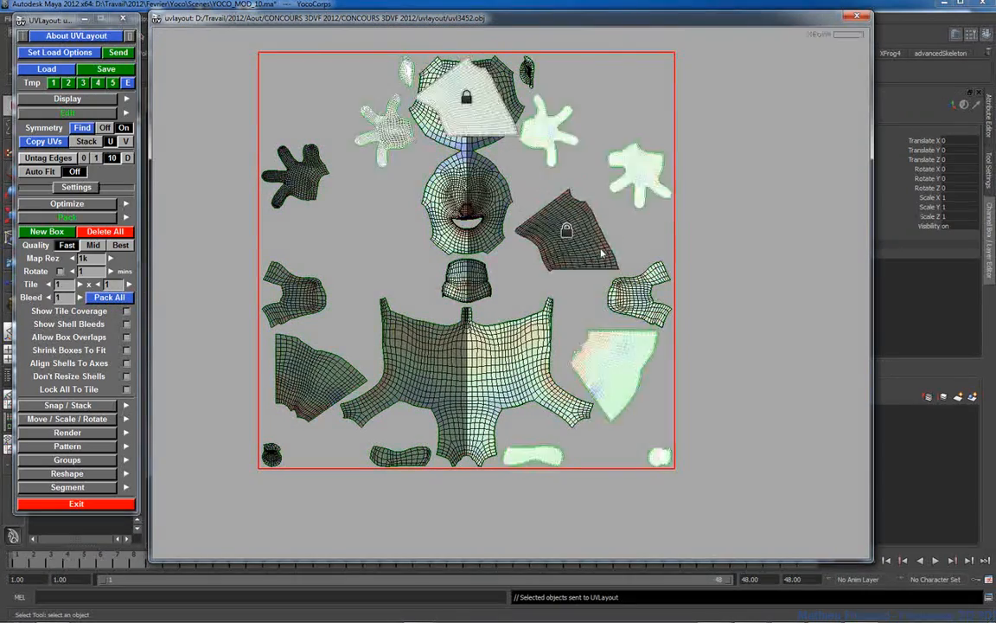
{"action": "middle_click_drag", "start_coordinate": [614, 113], "coordinate": [612, 113]}
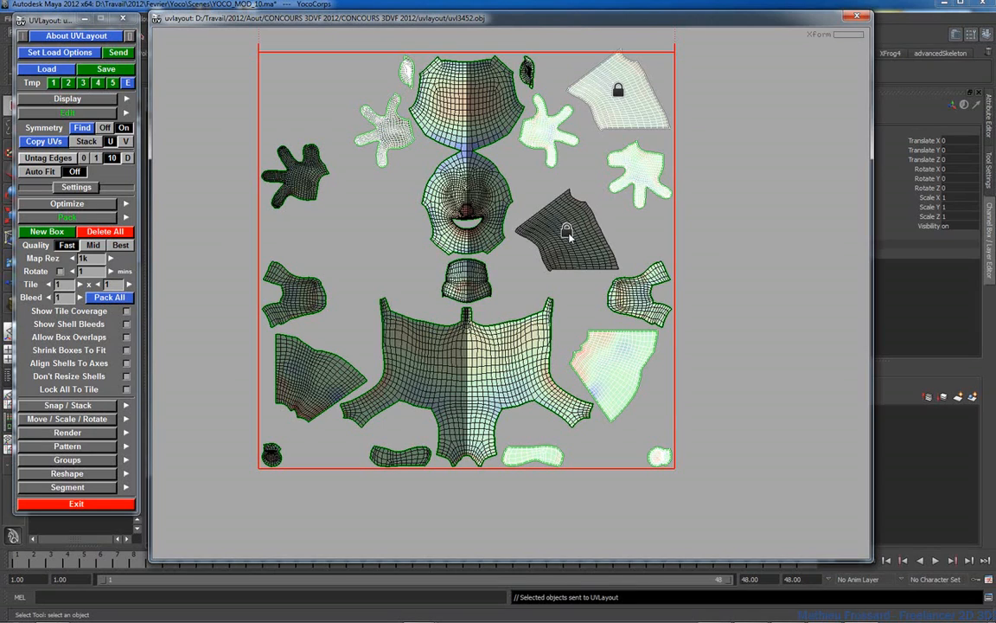
Unlock the dark locked shell beside the face and the bright locked shell in the tile's upper-right corner
{"action": "key", "text": "l"}
{"action": "key", "text": "l"}
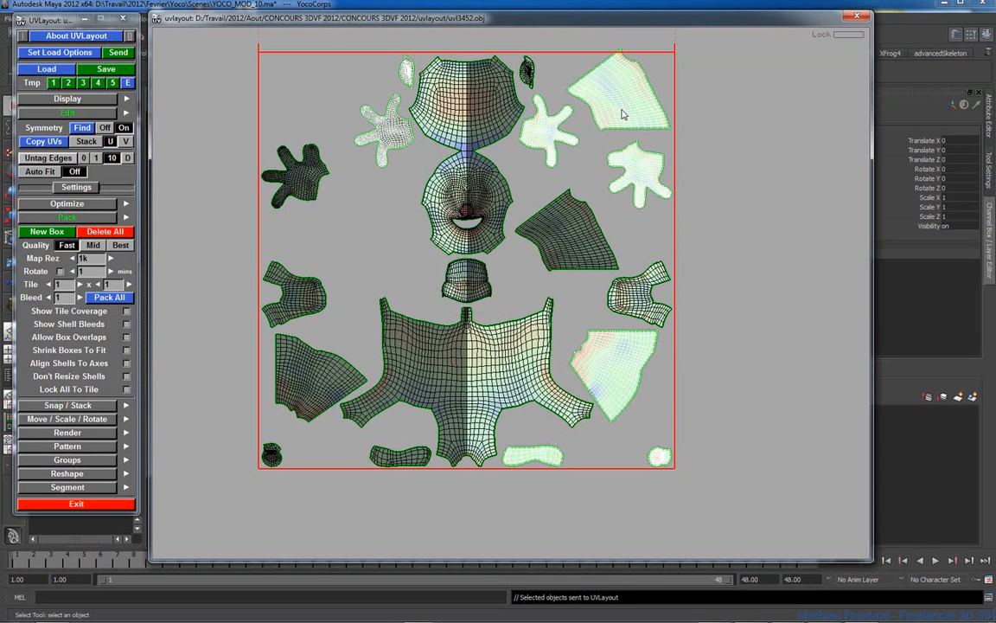
{"action": "key", "text": "l"}
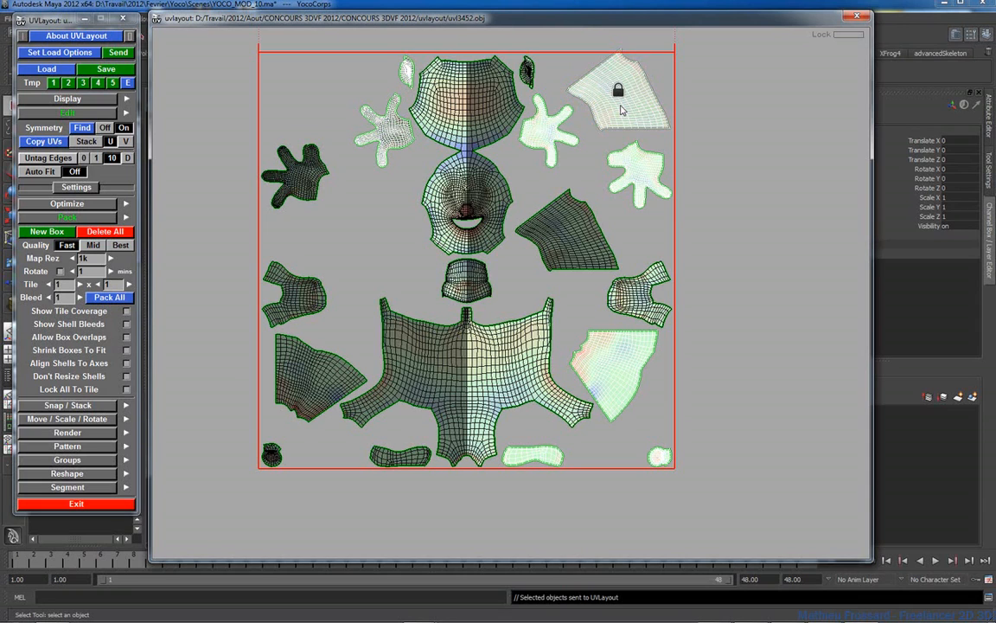
{"action": "key", "text": "l"}
{"action": "key", "text": "l"}
{"action": "key", "text": "l"}
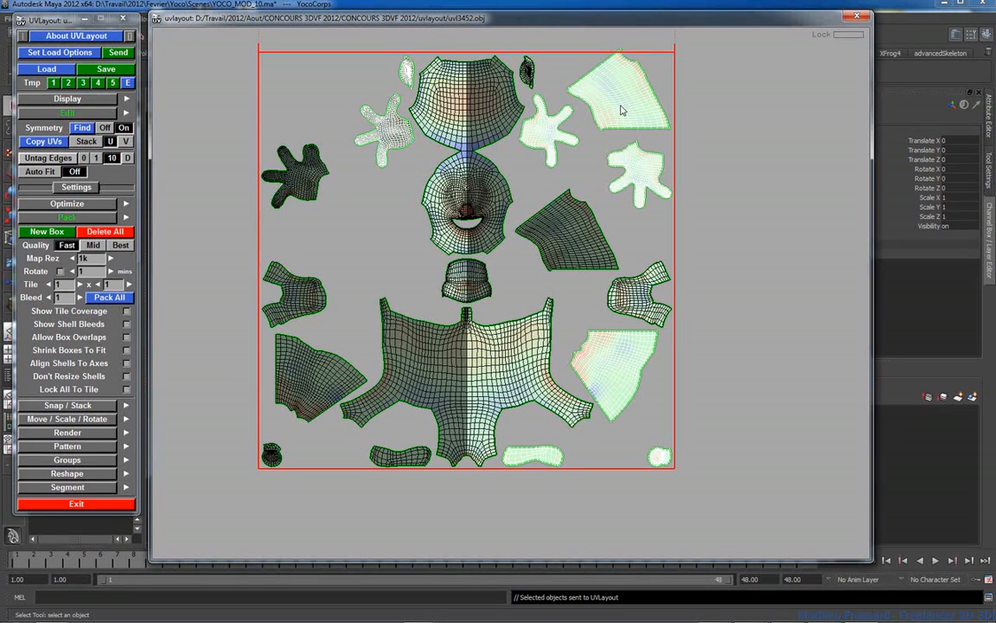
{"action": "key", "text": "l"}
{"action": "key", "text": "l"}
Enlarge the head shell and move it outside the tile's right edge, and shrink the dark fan-shaped shell inside the tile
{"action": "right_click_drag", "start_coordinate": [555, 251], "coordinate": [544, 250]}
{"action": "middle_click_drag", "start_coordinate": [533, 246], "coordinate": [540, 251]}
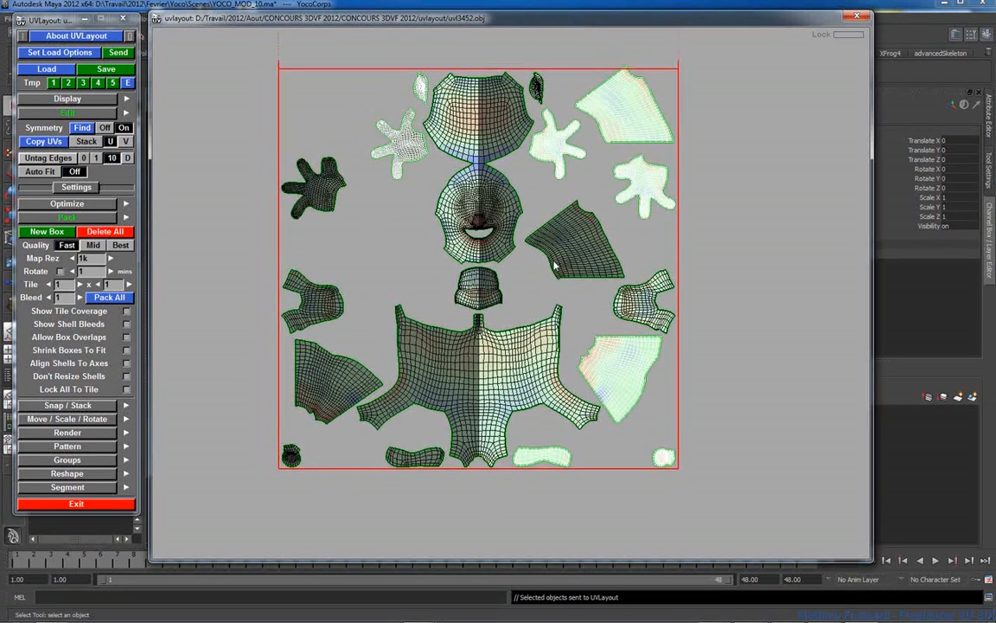
{"action": "left_click", "coordinate": [490, 205]}
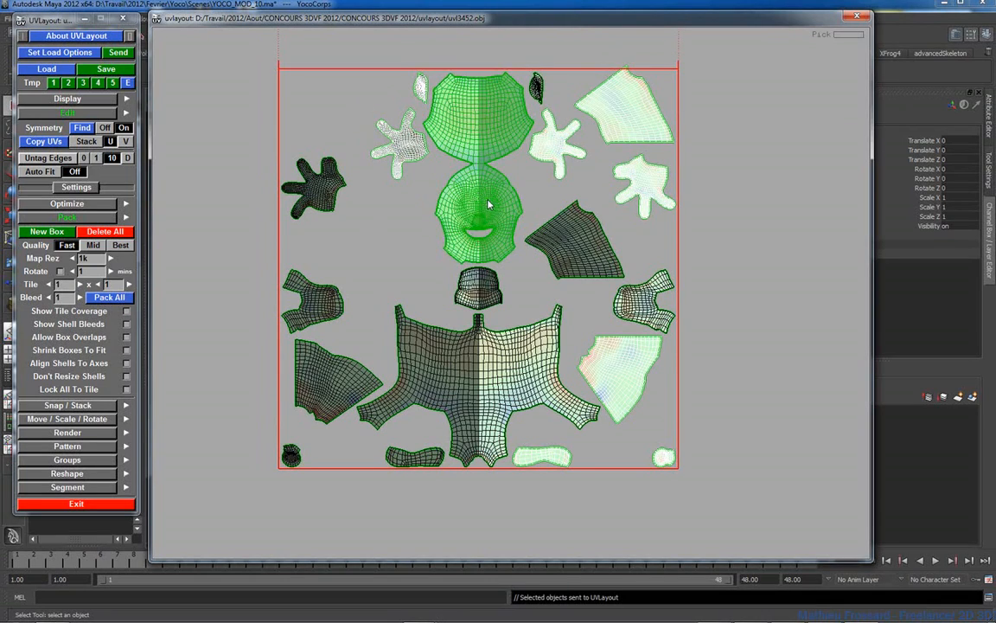
{"action": "right_click_drag", "start_coordinate": [489, 205], "coordinate": [752, 198]}
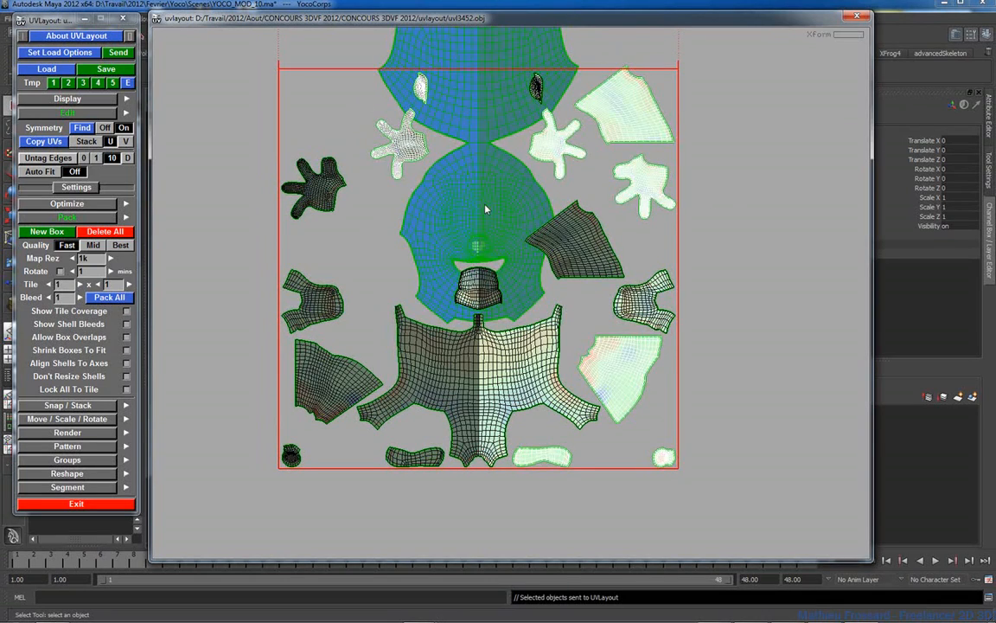
{"action": "middle_click_drag", "start_coordinate": [485, 209], "coordinate": [783, 322]}
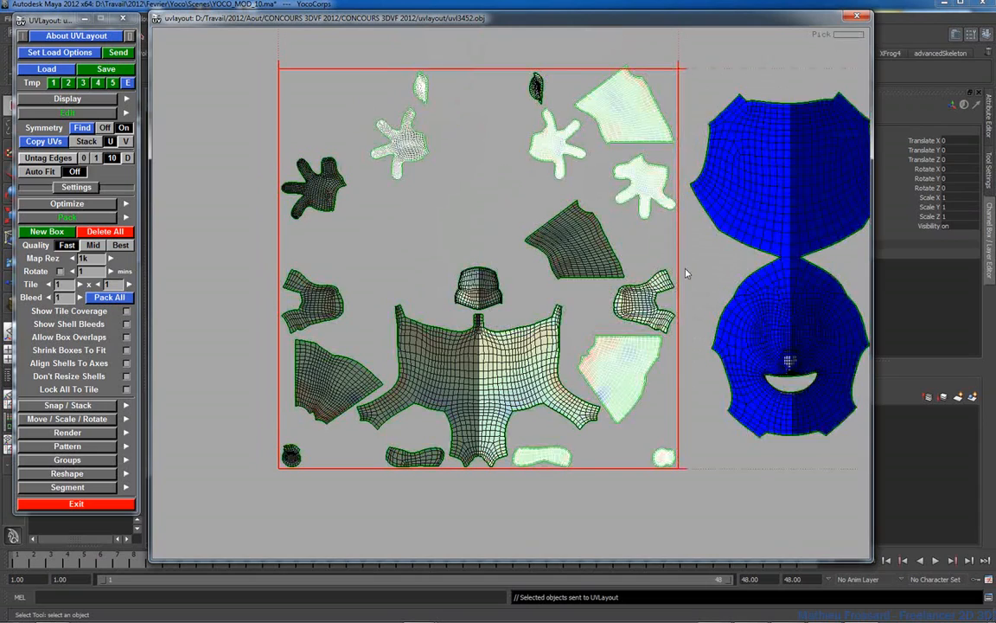
{"action": "right_click_drag", "start_coordinate": [686, 274], "coordinate": [642, 272]}
{"action": "middle_click_drag", "start_coordinate": [641, 272], "coordinate": [592, 270]}
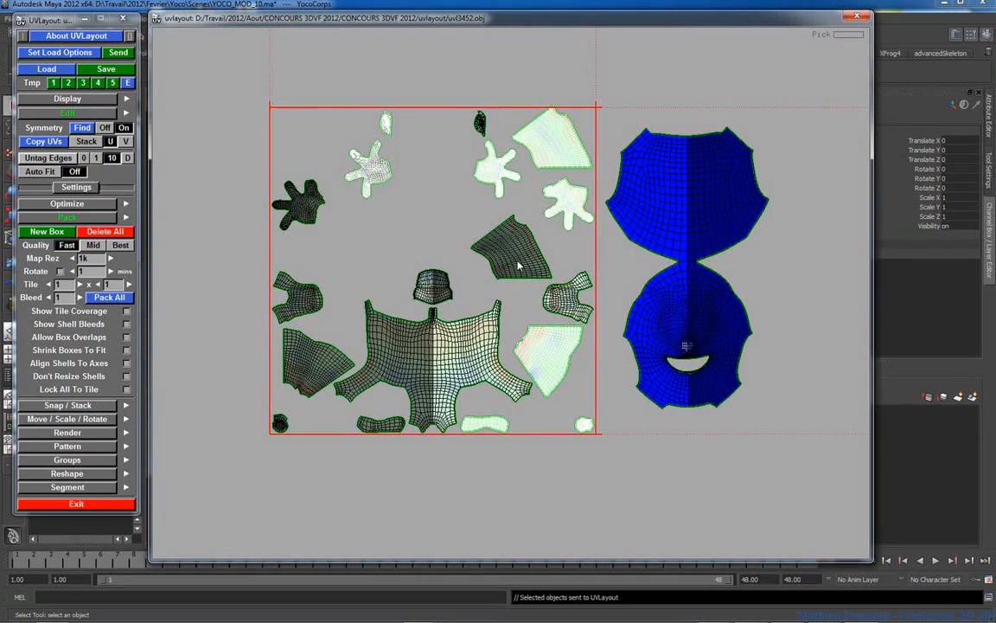
{"action": "right_click_drag", "start_coordinate": [518, 263], "coordinate": [547, 241]}
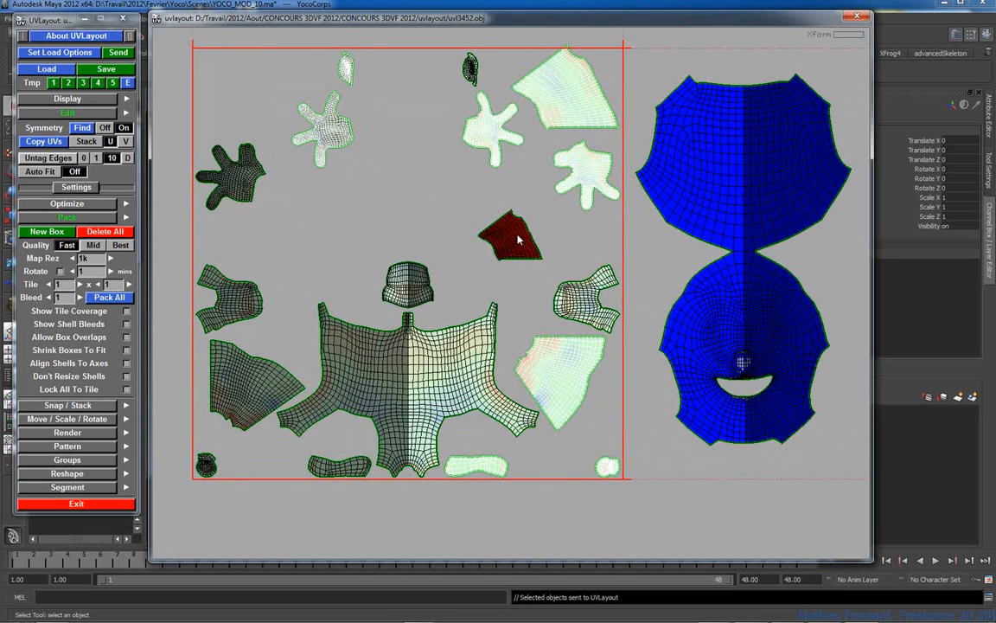
Optimize all shells for 1 minute with the map resolution set to 1k
{"action": "left_click", "coordinate": [69, 215]}
{"action": "left_click", "coordinate": [67, 205]}
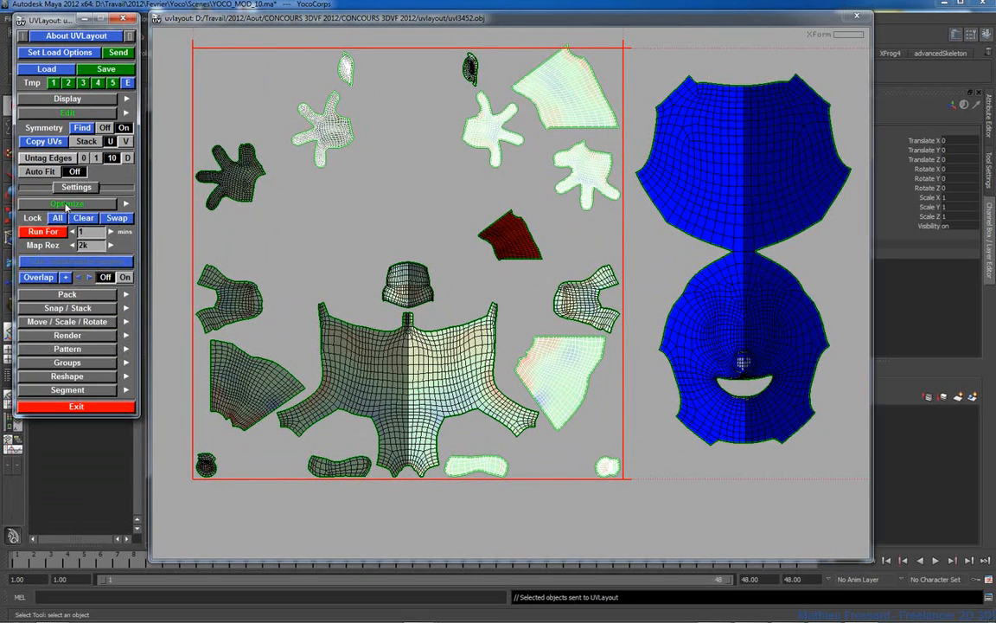
{"action": "left_click", "coordinate": [69, 247]}
{"action": "left_click", "coordinate": [37, 231]}
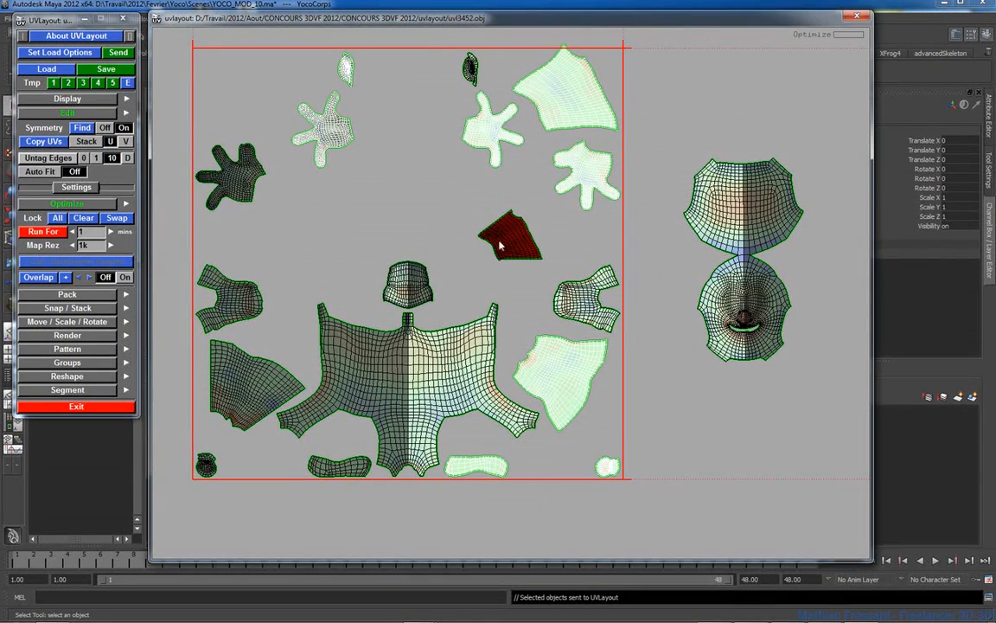
Move the head shell back into the tile, above the neck shell and between the hands
{"action": "right_click_drag", "start_coordinate": [439, 214], "coordinate": [529, 242]}
{"action": "middle_click_drag", "start_coordinate": [530, 242], "coordinate": [449, 237]}
{"action": "right_click_drag", "start_coordinate": [449, 238], "coordinate": [351, 241]}
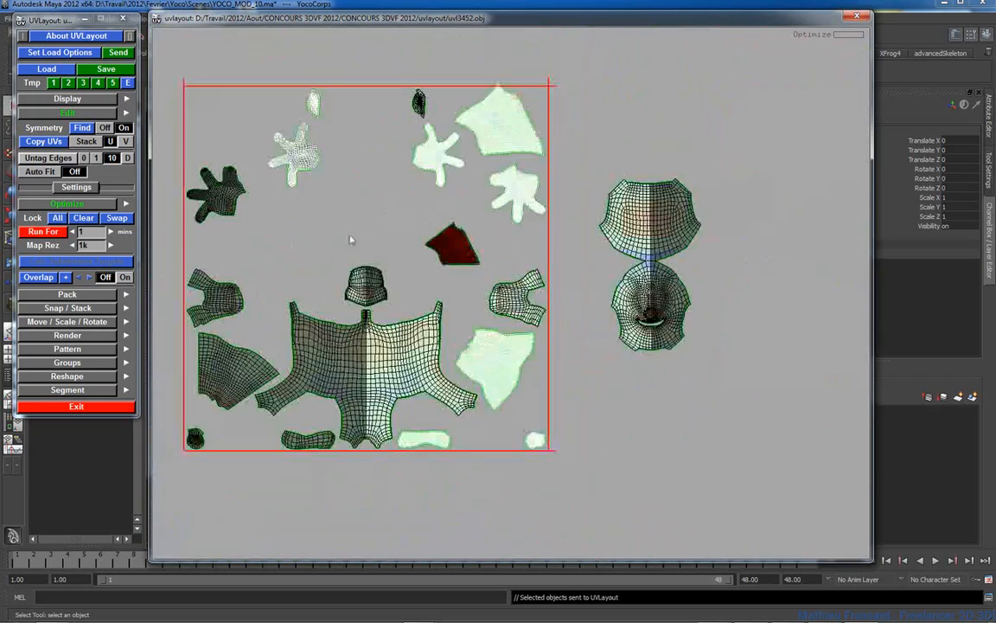
{"action": "middle_click_drag", "start_coordinate": [351, 241], "coordinate": [378, 244]}
{"action": "middle_click_drag", "start_coordinate": [688, 229], "coordinate": [411, 134]}
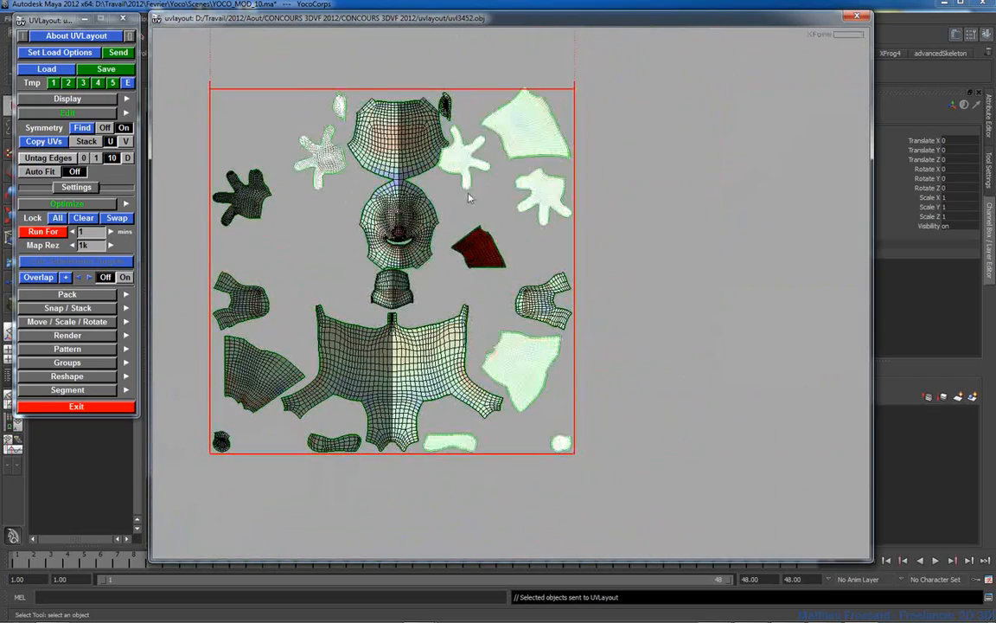
Turn symmetry off and run the 1-minute optimization on all shells again
{"action": "left_click", "coordinate": [105, 128]}
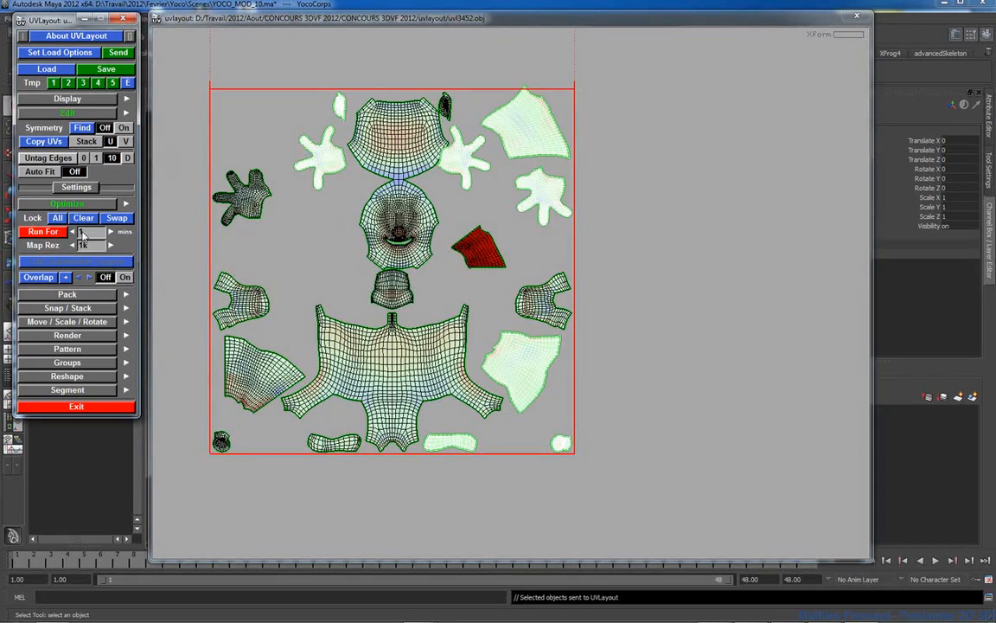
{"action": "left_click", "coordinate": [43, 233]}
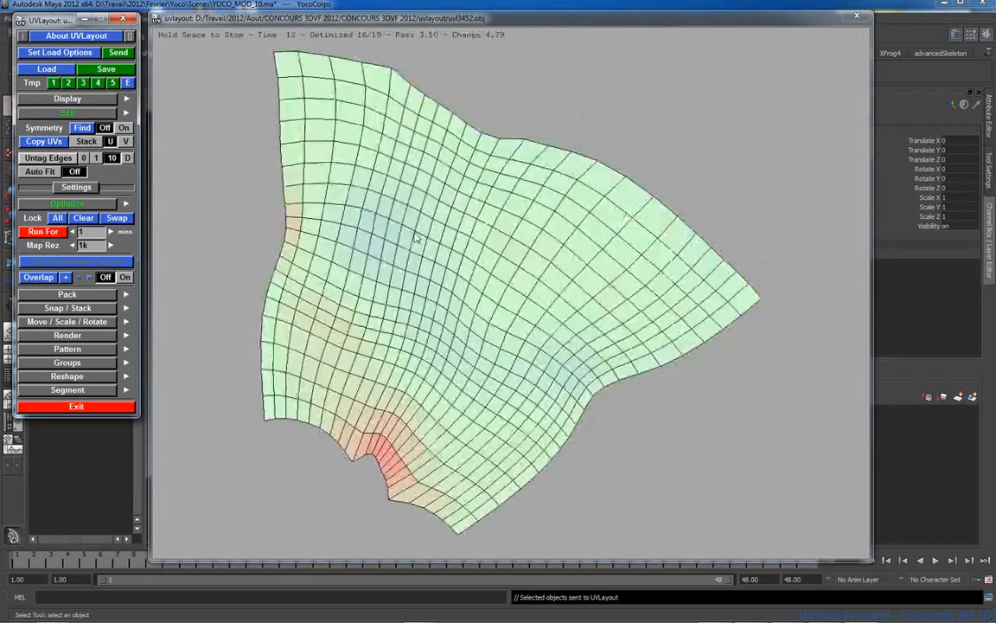
{"action": "right_click_drag", "start_coordinate": [351, 210], "coordinate": [431, 194]}
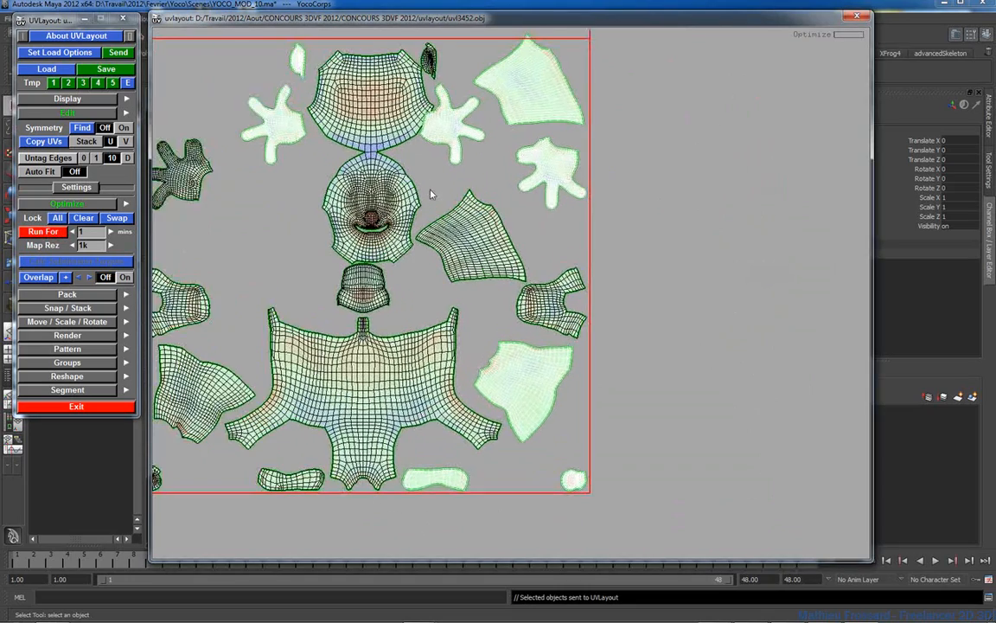
{"action": "middle_click_drag", "start_coordinate": [413, 217], "coordinate": [482, 233]}
{"action": "right_click_drag", "start_coordinate": [482, 233], "coordinate": [472, 236]}
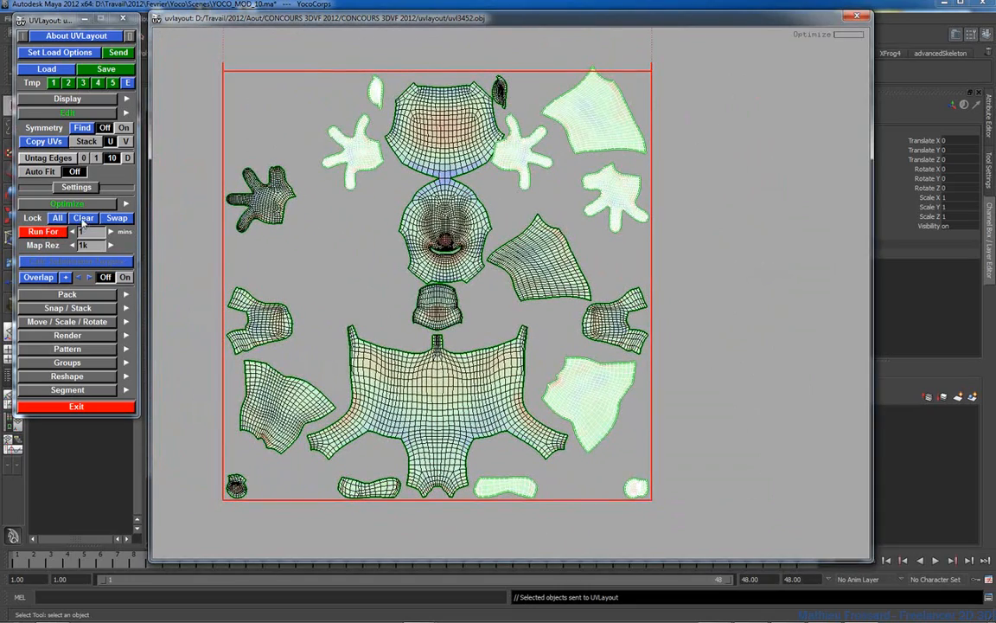
Pack all shells into the tile with rotation allowed, and stop the packing early
{"action": "left_click", "coordinate": [76, 204]}
{"action": "left_click", "coordinate": [69, 217]}
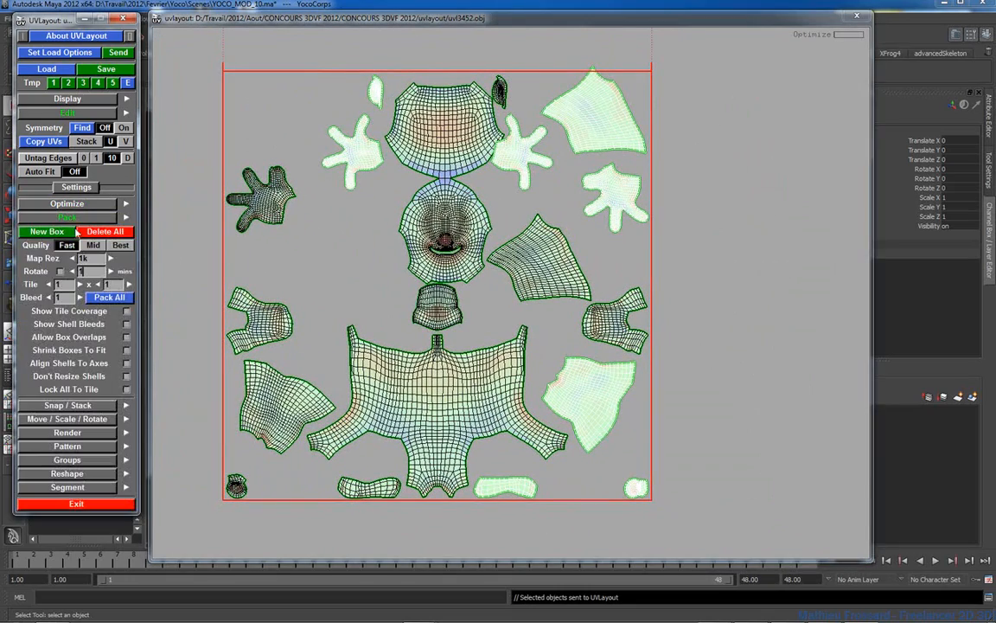
{"action": "left_click", "coordinate": [59, 272]}
{"action": "left_click", "coordinate": [107, 298]}
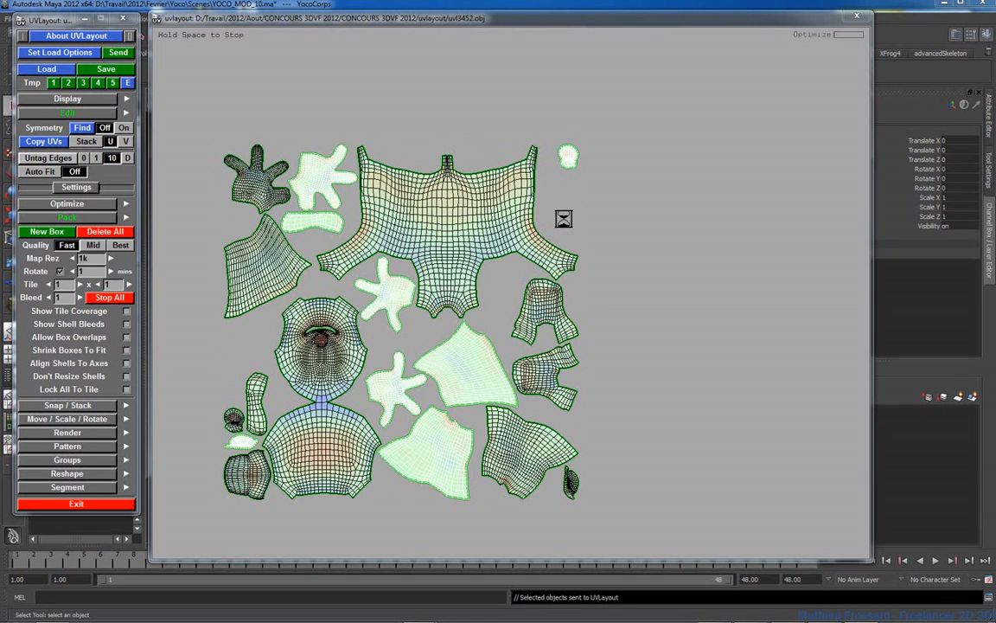
{"action": "key", "text": "space"}
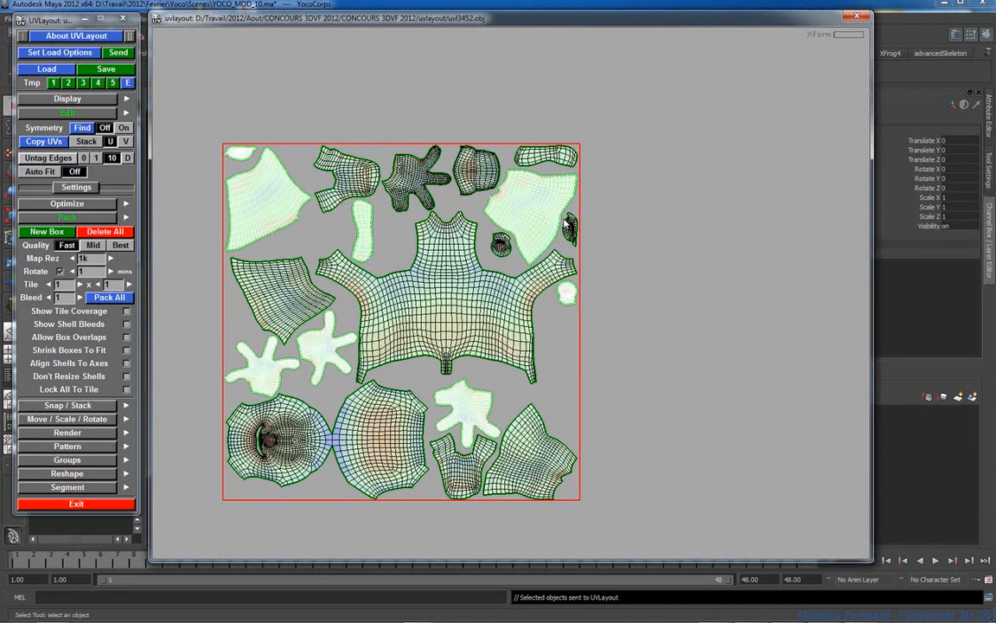
Cut the narrow bridge between the face and the back of the head along its edges
{"action": "middle_click_drag", "start_coordinate": [364, 302], "coordinate": [505, 260]}
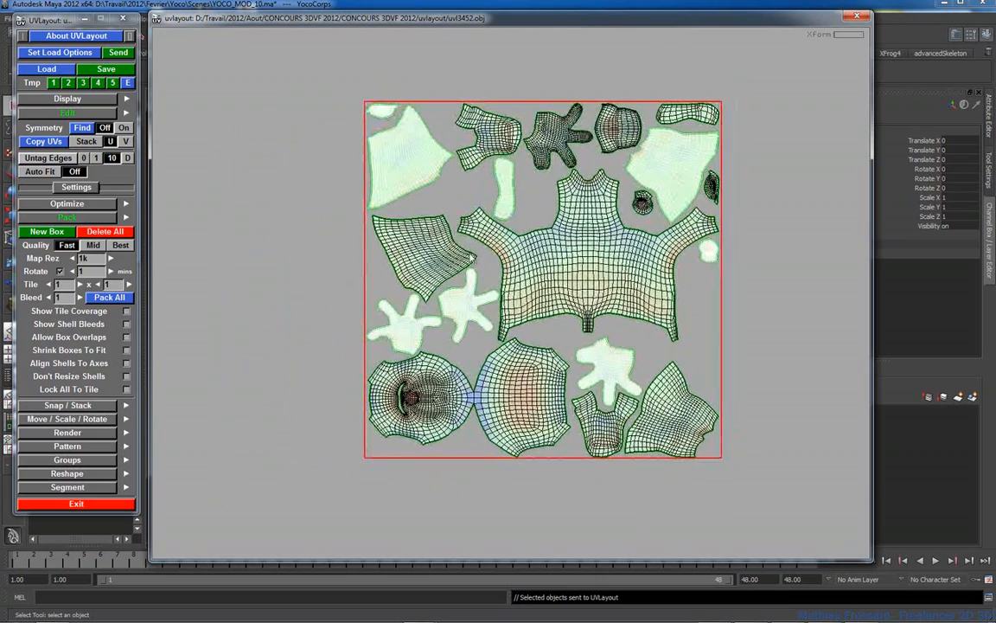
{"action": "right_click_drag", "start_coordinate": [467, 254], "coordinate": [325, 237]}
{"action": "middle_click_drag", "start_coordinate": [326, 238], "coordinate": [272, 242]}
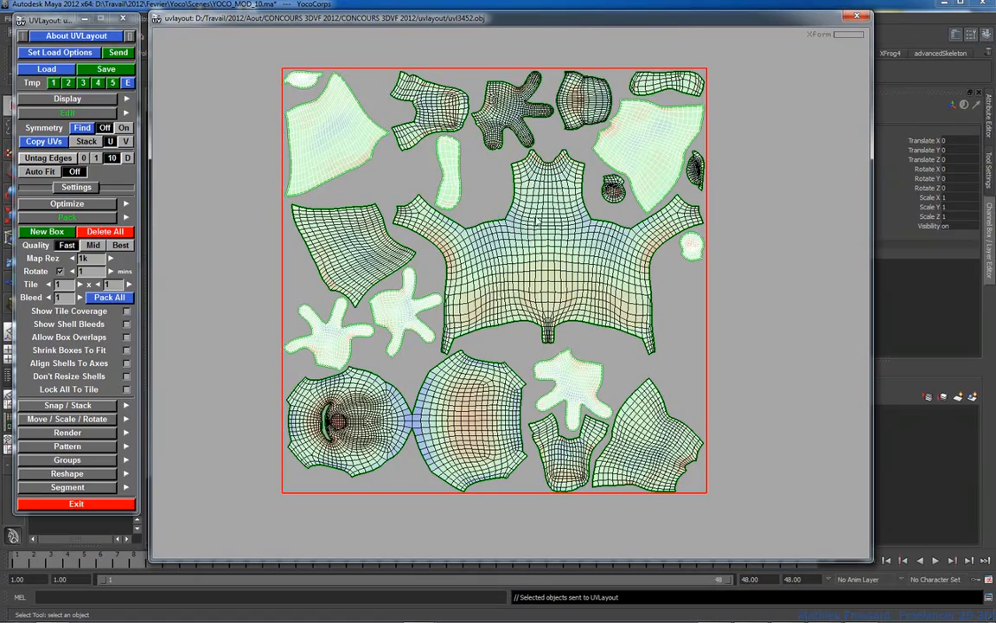
{"action": "middle_click_drag", "start_coordinate": [510, 232], "coordinate": [534, 146]}
{"action": "right_click_drag", "start_coordinate": [534, 146], "coordinate": [553, 145]}
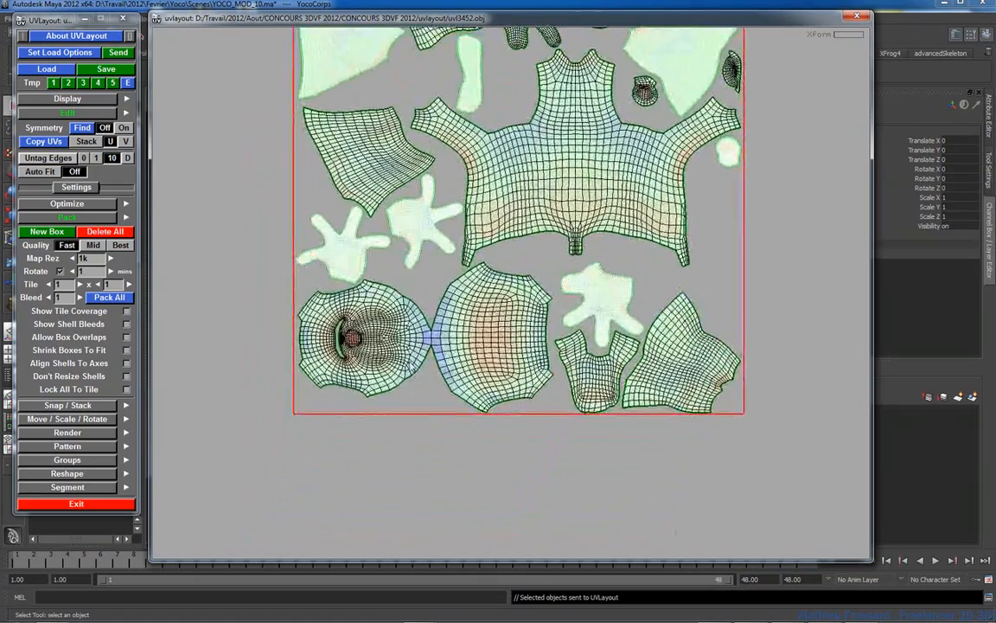
{"action": "right_click_drag", "start_coordinate": [410, 366], "coordinate": [519, 363]}
{"action": "middle_click_drag", "start_coordinate": [380, 307], "coordinate": [451, 224]}
{"action": "right_click_drag", "start_coordinate": [395, 213], "coordinate": [626, 251]}
{"action": "middle_click_drag", "start_coordinate": [540, 265], "coordinate": [566, 253]}
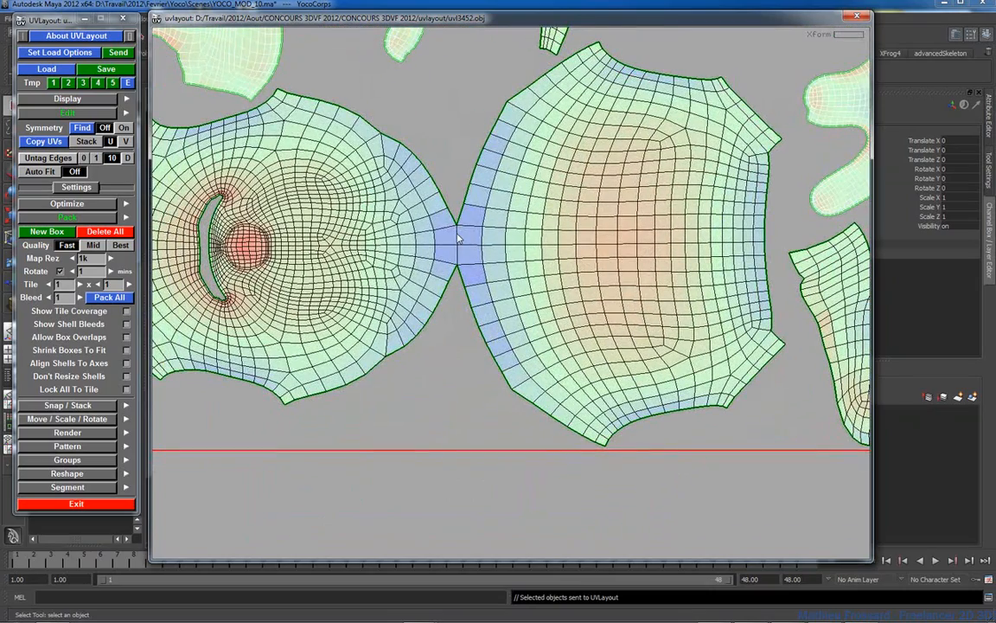
{"action": "key", "text": "c"}
{"action": "key", "text": "c"}
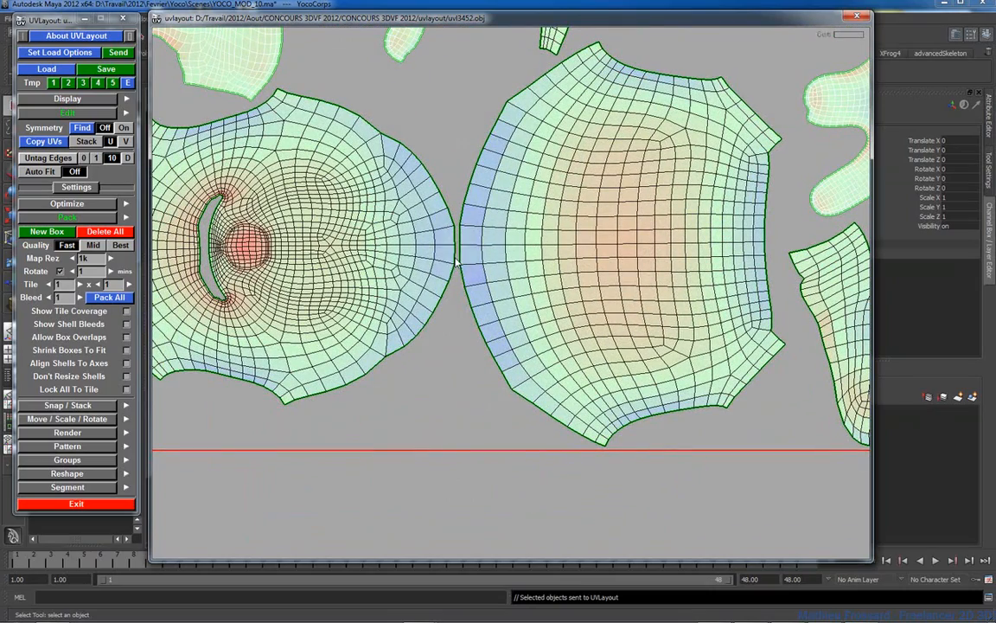
Move the back-of-head shell away from the face and flatten the separated head shells
{"action": "right_click_drag", "start_coordinate": [530, 258], "coordinate": [522, 257]}
{"action": "middle_click_drag", "start_coordinate": [545, 240], "coordinate": [578, 232]}
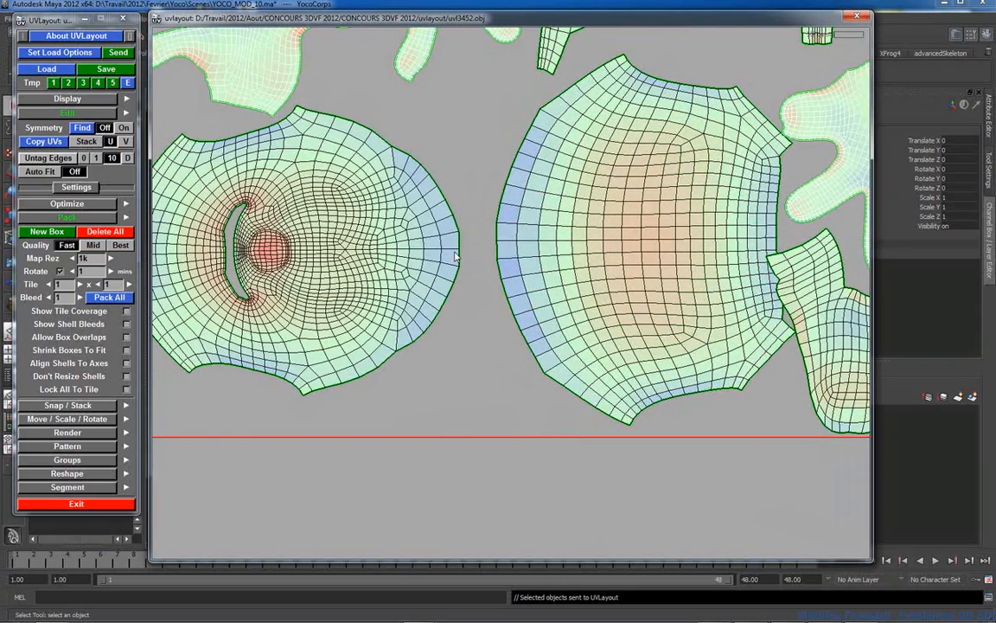
{"action": "key", "text": "f"}
{"action": "key", "text": "f"}
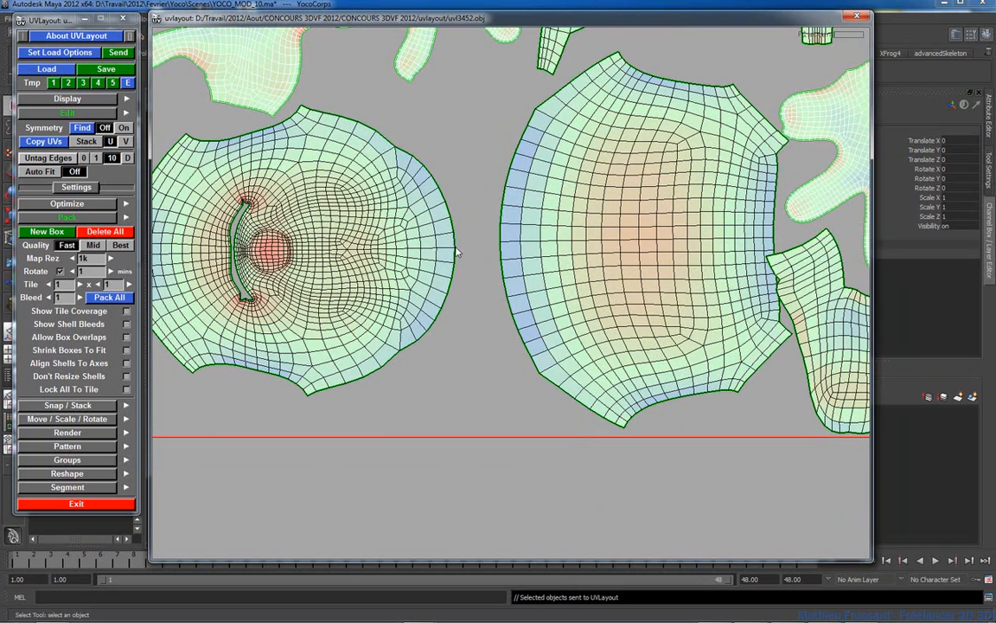
Close the packing options and turn Fast Weld on in the Segment settings
{"action": "left_click", "coordinate": [65, 217]}
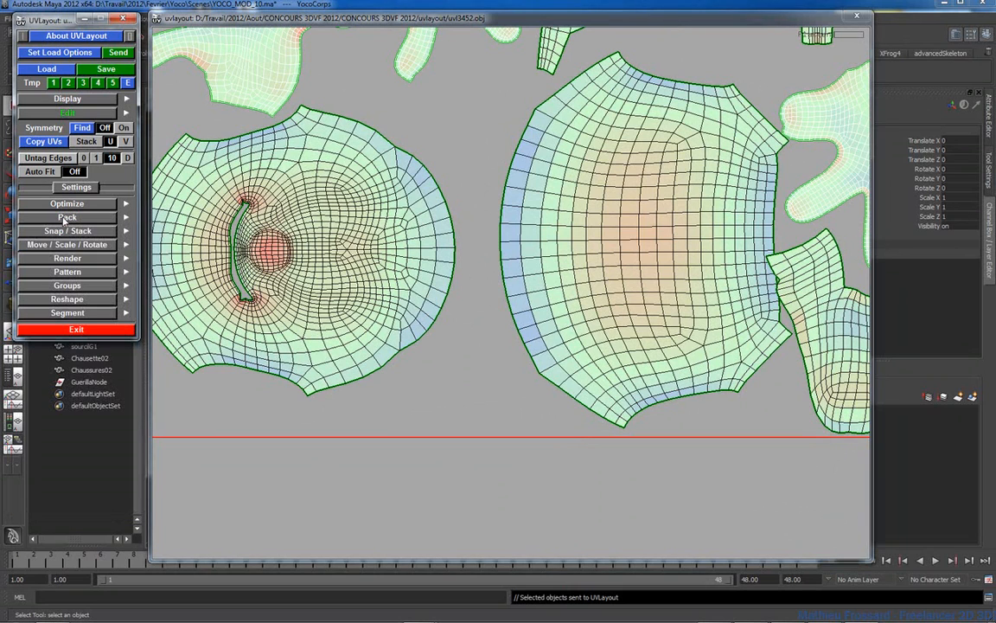
{"action": "left_click", "coordinate": [86, 313]}
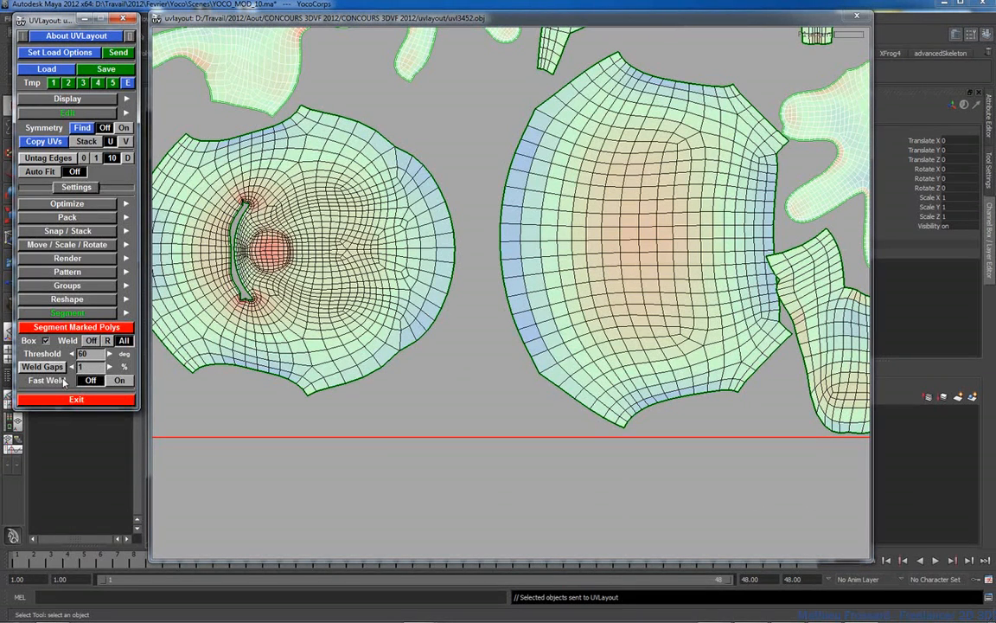
{"action": "left_click", "coordinate": [120, 380]}
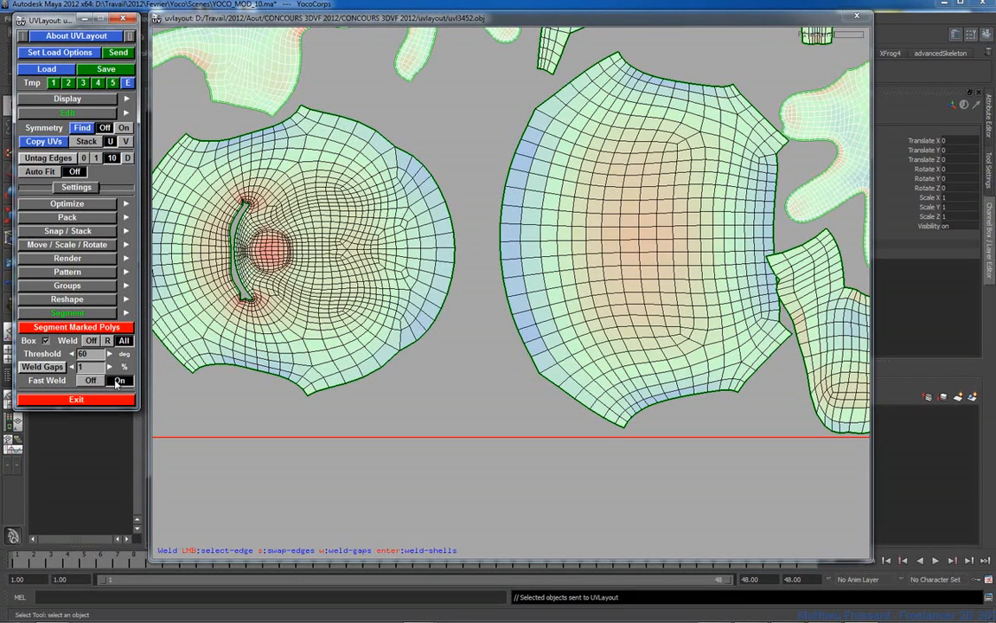
Preview where the back-of-head shell would attach by selecting different border edges along the face shell's facing side
{"action": "left_click", "coordinate": [442, 195]}
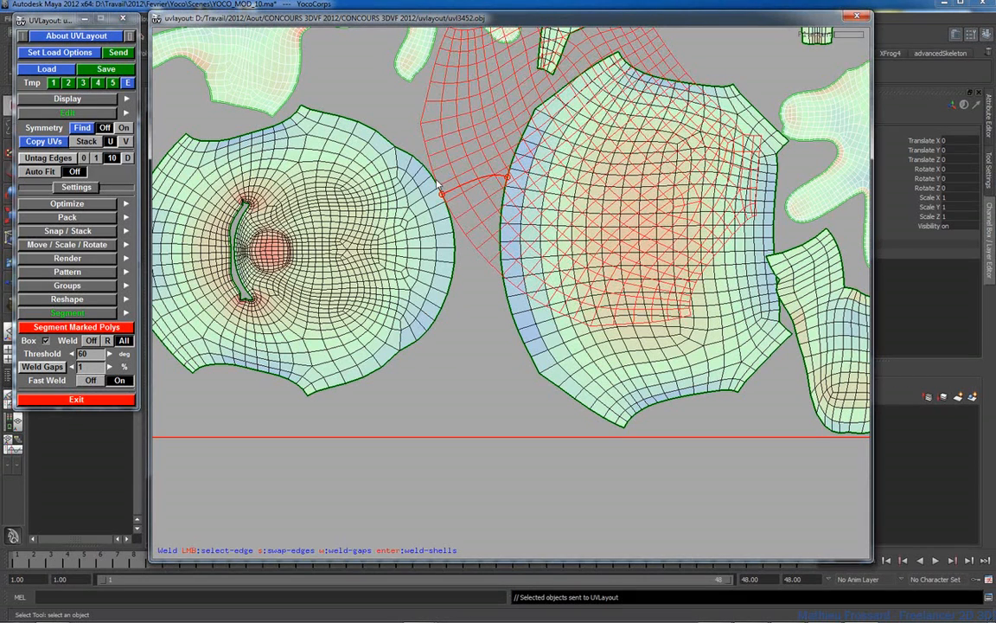
{"action": "left_click", "coordinate": [435, 181]}
{"action": "left_click", "coordinate": [416, 160]}
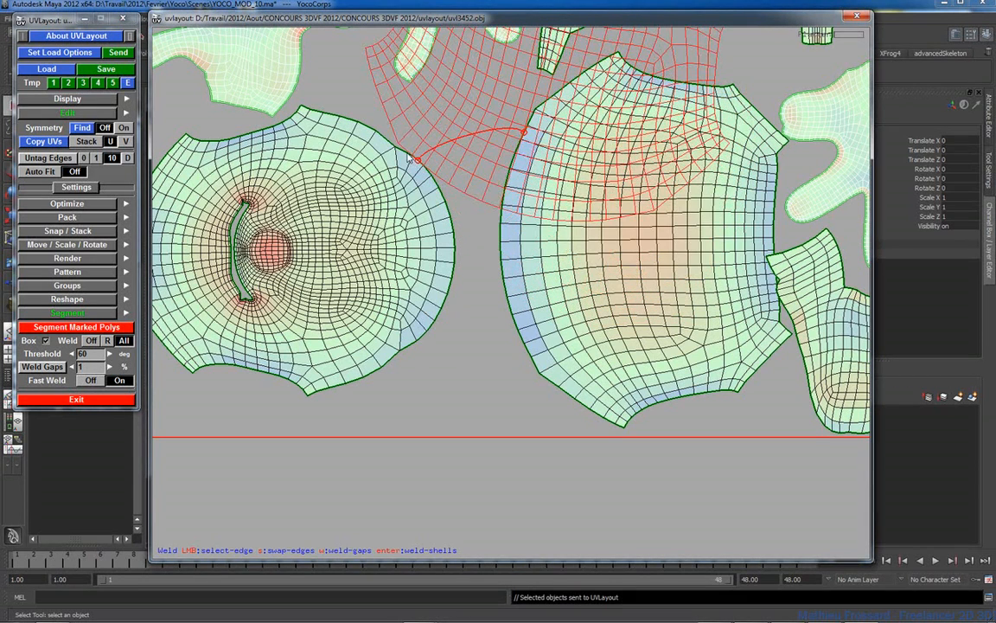
{"action": "left_click", "coordinate": [411, 158]}
{"action": "left_click", "coordinate": [450, 252]}
{"action": "left_click", "coordinate": [448, 287]}
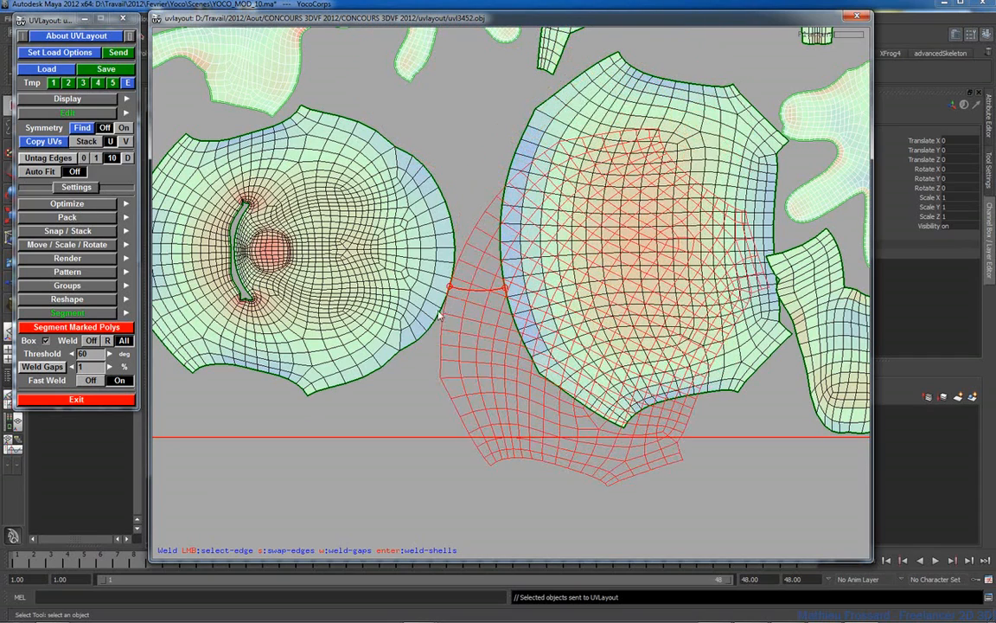
{"action": "left_click", "coordinate": [390, 361]}
{"action": "left_click", "coordinate": [315, 396]}
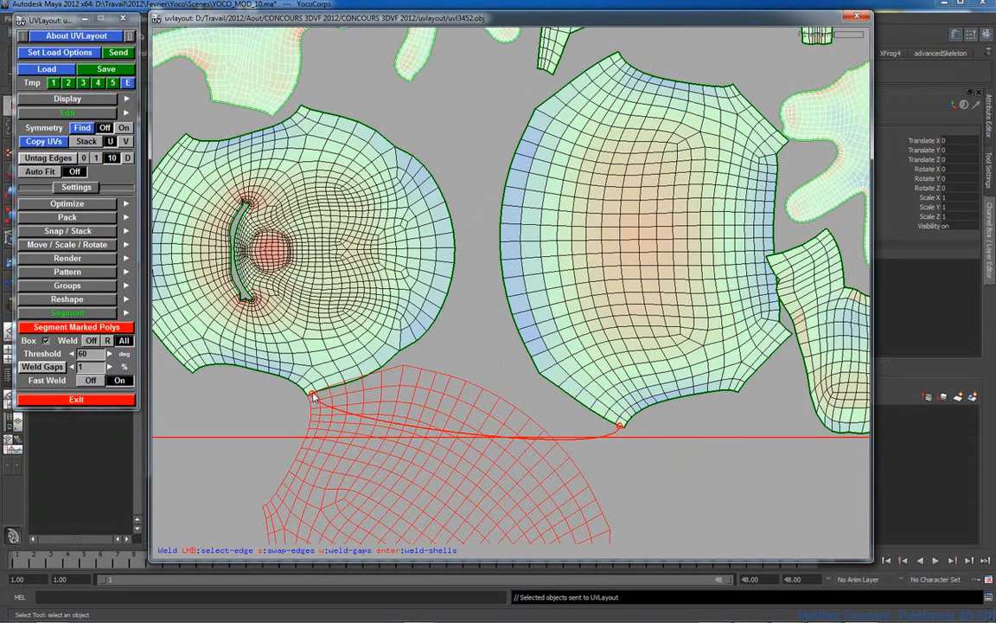
{"action": "right_click_drag", "start_coordinate": [448, 336], "coordinate": [385, 300]}
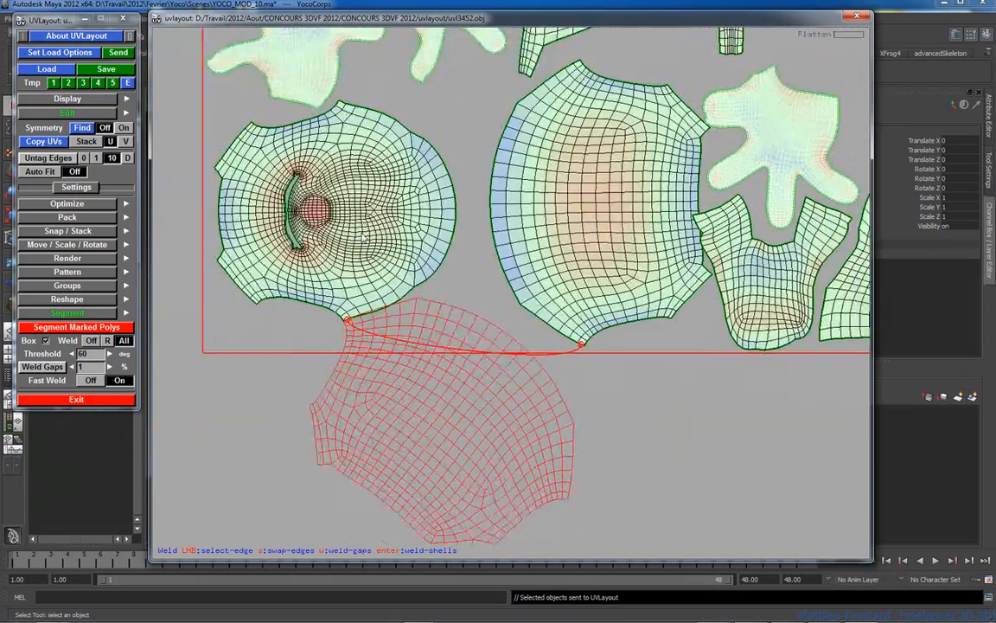
{"action": "middle_click_drag", "start_coordinate": [386, 300], "coordinate": [382, 230]}
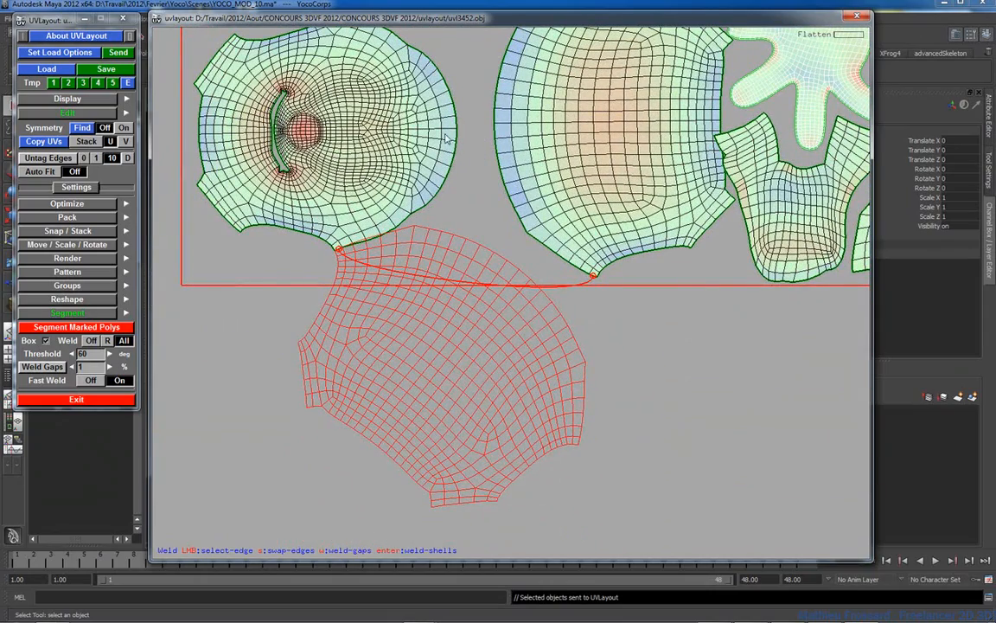
Compare which shell moves when the facing edges are swapped, then weld the back-of-head shell to the face shell and flatten the result
{"action": "left_click", "coordinate": [458, 126]}
{"action": "right_click_drag", "start_coordinate": [459, 128], "coordinate": [476, 164]}
{"action": "middle_click_drag", "start_coordinate": [475, 164], "coordinate": [430, 274]}
{"action": "left_click", "coordinate": [445, 206]}
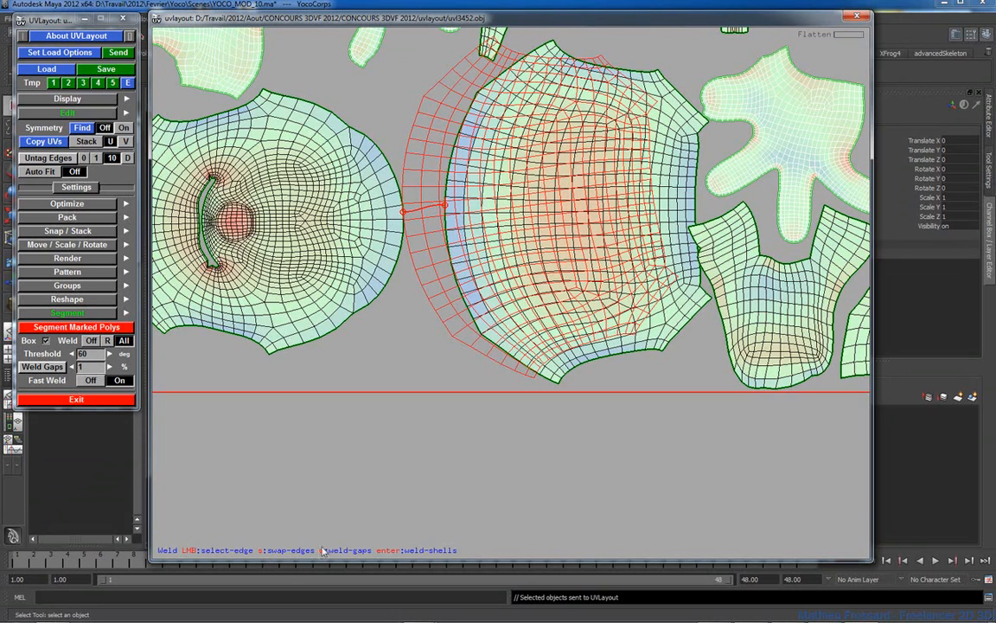
{"action": "key", "text": "s"}
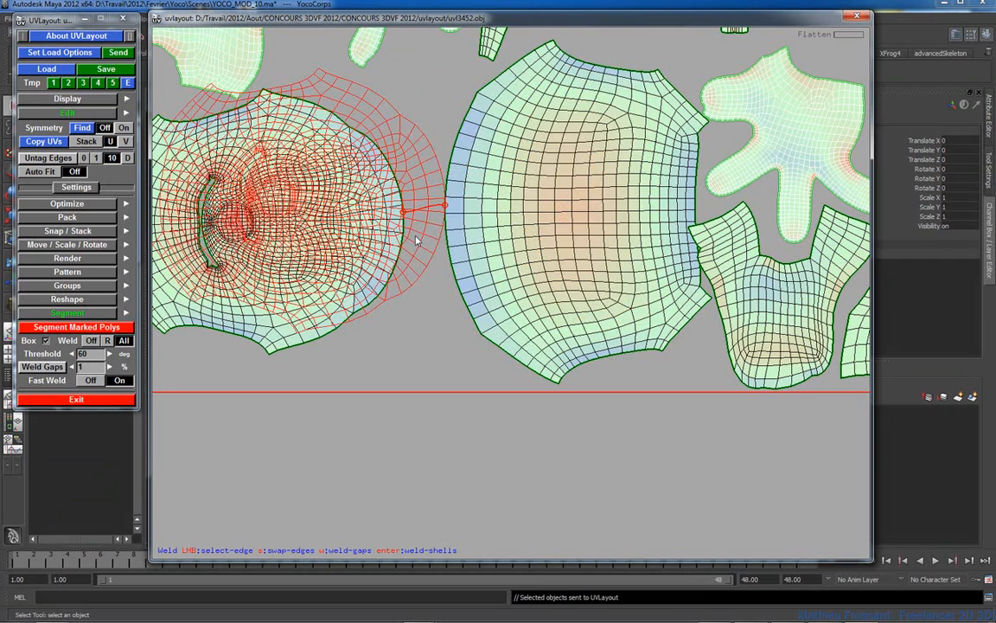
{"action": "key", "text": "s"}
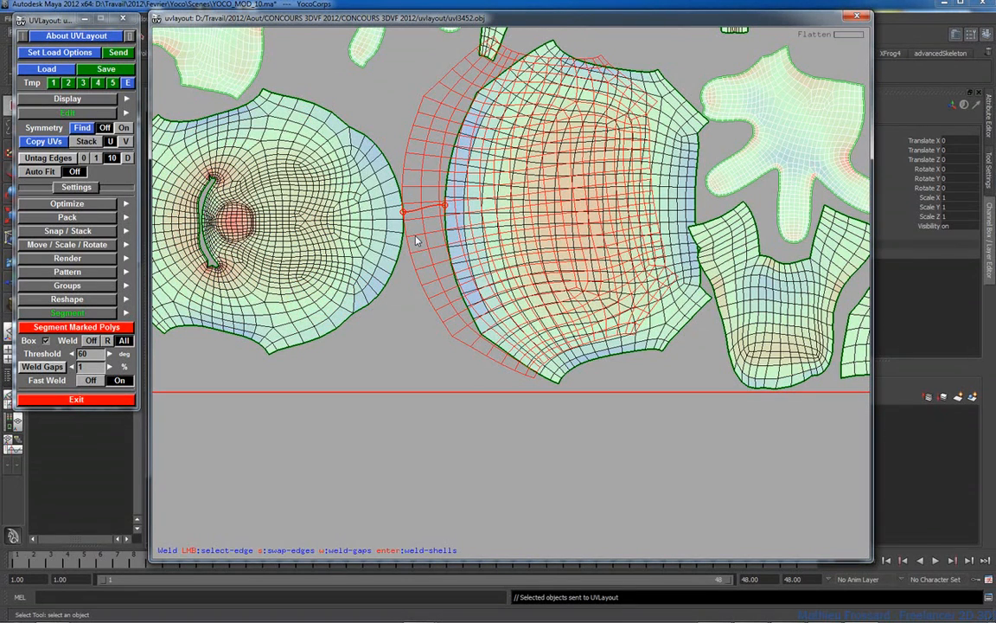
{"action": "key", "text": "Return"}
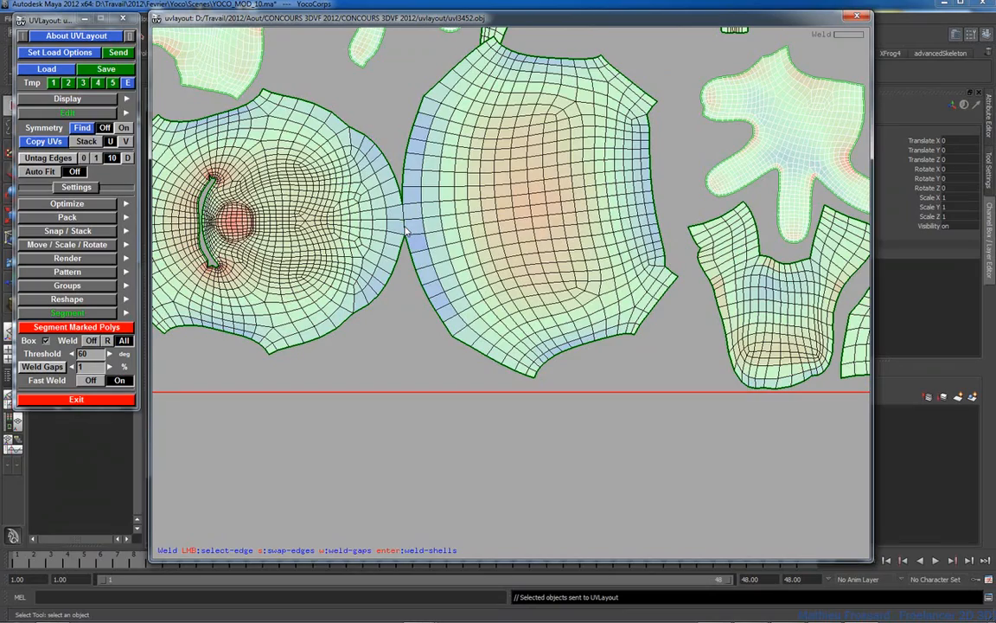
{"action": "key", "text": "f"}
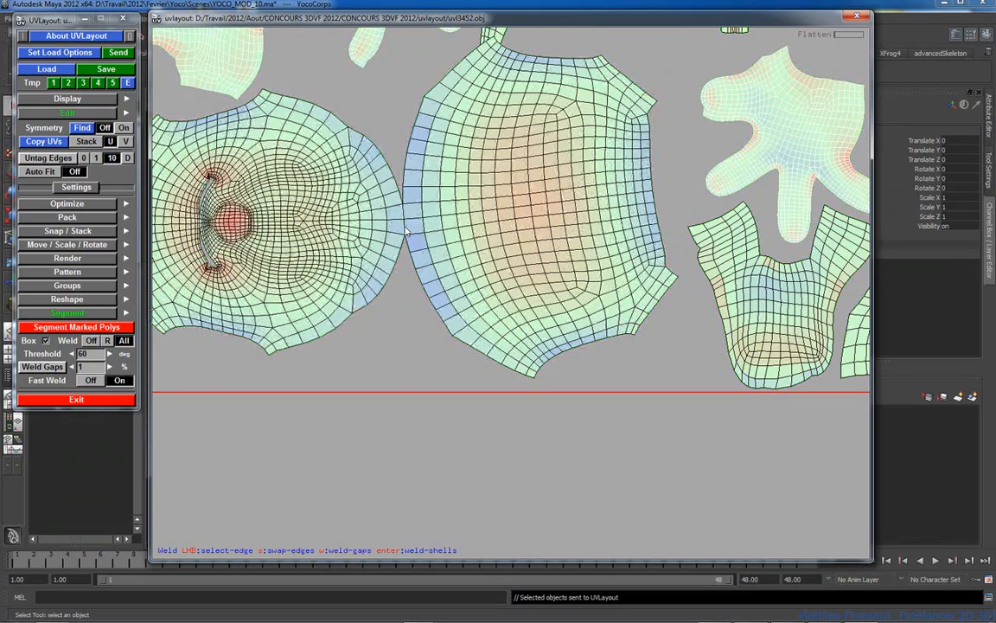
Nudge a border point at the upper end of the face shell's mouth slit slightly outward
{"action": "right_click_drag", "start_coordinate": [413, 238], "coordinate": [337, 253]}
{"action": "middle_click_drag", "start_coordinate": [337, 253], "coordinate": [449, 236]}
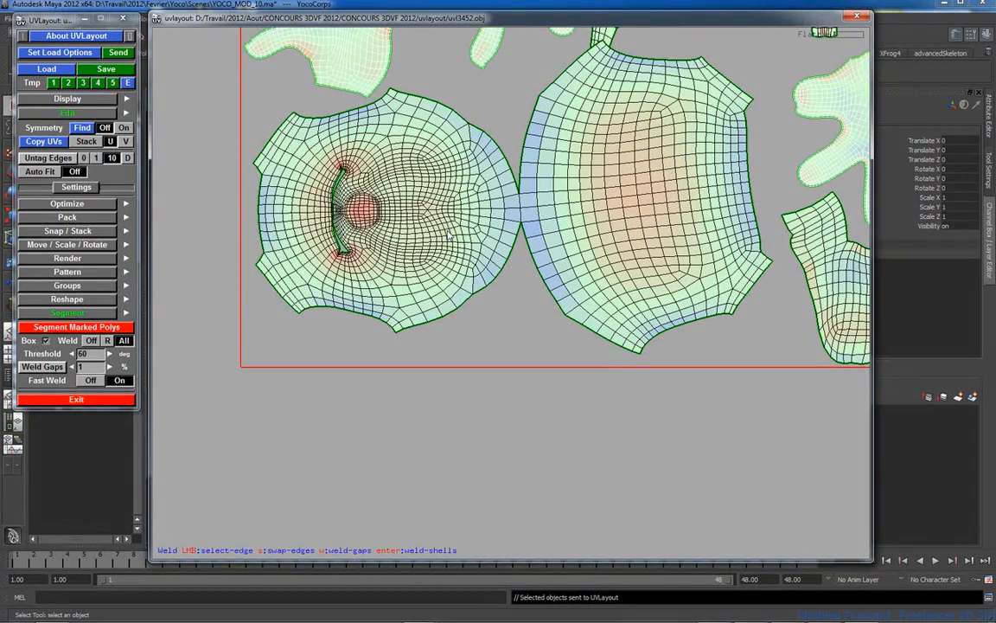
{"action": "right_click_drag", "start_coordinate": [296, 241], "coordinate": [330, 206]}
{"action": "middle_click_drag", "start_coordinate": [329, 206], "coordinate": [567, 315]}
{"action": "right_click_drag", "start_coordinate": [567, 315], "coordinate": [500, 263]}
{"action": "middle_click_drag", "start_coordinate": [446, 256], "coordinate": [339, 231]}
{"action": "right_click_drag", "start_coordinate": [339, 232], "coordinate": [363, 208]}
{"action": "middle_click_drag", "start_coordinate": [363, 208], "coordinate": [498, 243]}
{"action": "right_click_drag", "start_coordinate": [429, 295], "coordinate": [445, 278]}
{"action": "middle_click_drag", "start_coordinate": [445, 278], "coordinate": [515, 289]}
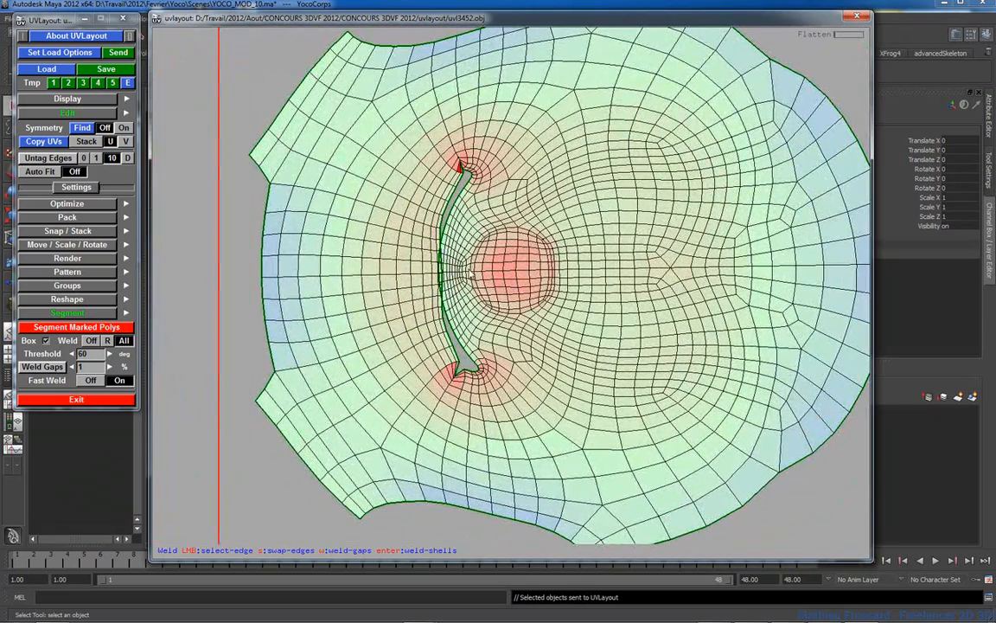
{"action": "middle_click_drag", "start_coordinate": [468, 167], "coordinate": [468, 162], "text": "ctrl"}
Reposition the individual points around the upper end of the mouth slit to untangle the overlapping polygons
{"action": "right_click_drag", "start_coordinate": [449, 179], "coordinate": [605, 206]}
{"action": "middle_click_drag", "start_coordinate": [509, 97], "coordinate": [601, 300]}
{"action": "right_click_drag", "start_coordinate": [600, 300], "coordinate": [840, 339]}
{"action": "middle_click_drag", "start_coordinate": [613, 221], "coordinate": [629, 309]}
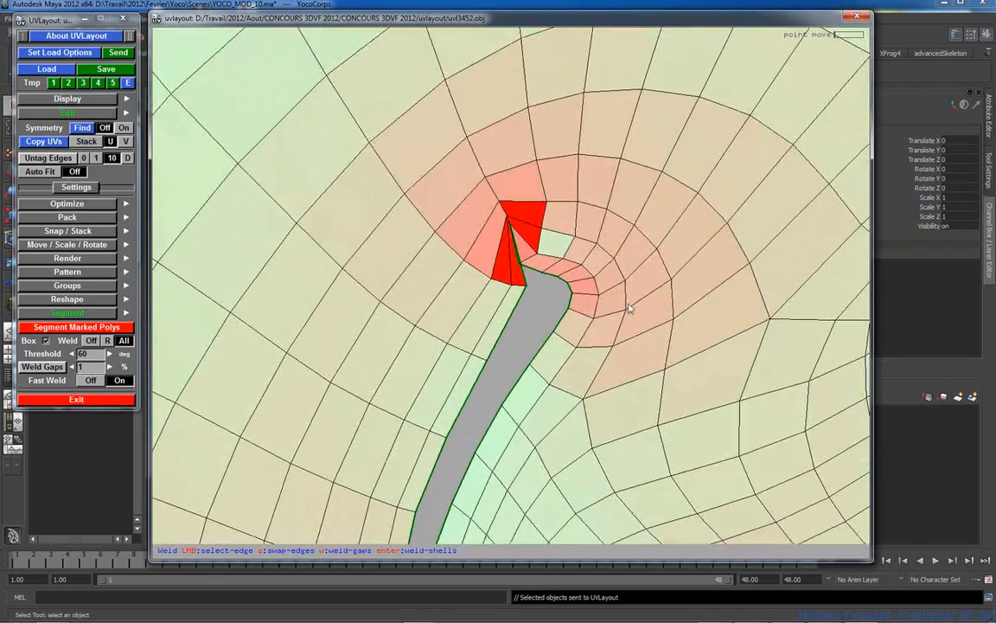
{"action": "middle_click_drag", "start_coordinate": [544, 229], "coordinate": [537, 262], "text": "ctrl"}
{"action": "middle_click_drag", "start_coordinate": [510, 222], "coordinate": [529, 267], "text": "ctrl"}
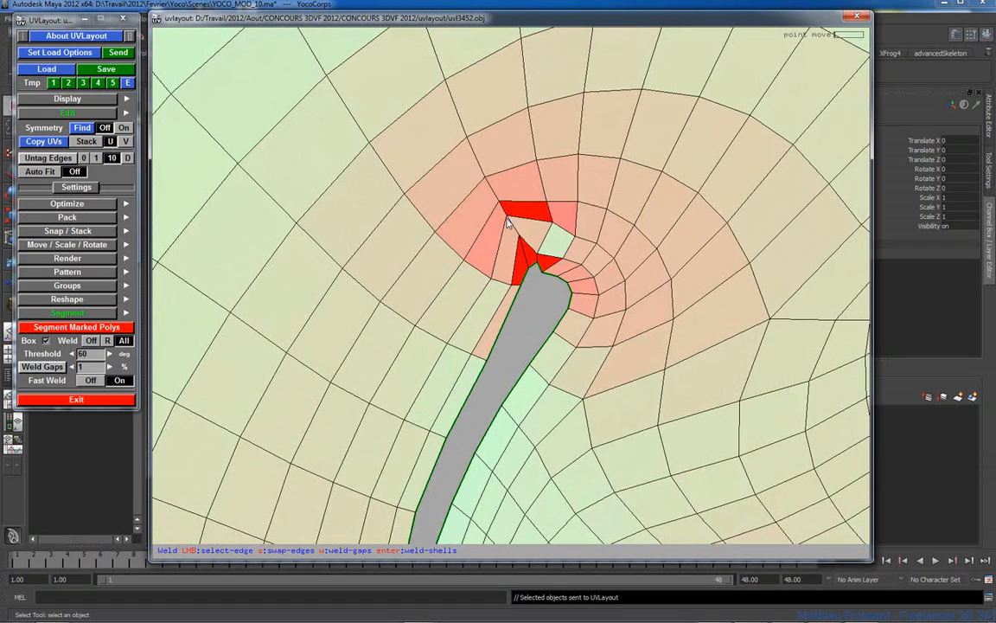
{"action": "mouse_move", "coordinate": [508, 223]}
{"action": "middle_mouse_down", "text": "ctrl"}
{"action": "mouse_move", "coordinate": [516, 230]}
{"action": "mouse_move", "coordinate": [502, 214]}
{"action": "mouse_move", "coordinate": [531, 269]}
{"action": "mouse_move", "coordinate": [553, 280]}
{"action": "mouse_move", "coordinate": [519, 256]}
{"action": "mouse_move", "coordinate": [508, 283]}
{"action": "mouse_move", "coordinate": [534, 285]}
{"action": "mouse_move", "coordinate": [527, 265]}
{"action": "mouse_move", "coordinate": [510, 283]}
{"action": "mouse_move", "coordinate": [519, 244]}
{"action": "mouse_move", "coordinate": [510, 223]}
{"action": "middle_mouse_up", "text": "ctrl"}
{"action": "middle_click_drag", "start_coordinate": [506, 280], "coordinate": [494, 275], "text": "ctrl"}
{"action": "middle_click_drag", "start_coordinate": [503, 205], "coordinate": [545, 200], "text": "ctrl"}
{"action": "right_click_drag", "start_coordinate": [642, 235], "coordinate": [394, 211]}
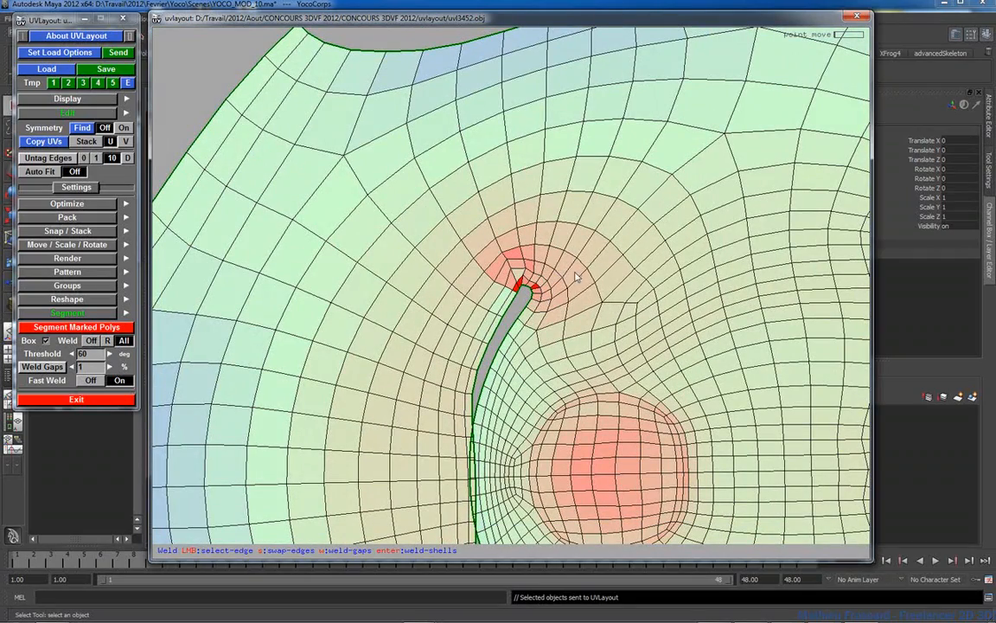
Try brush-moving the points around the upper end of the mouth slit, and undo the brush move
{"action": "right_click_drag", "start_coordinate": [640, 337], "coordinate": [528, 282]}
{"action": "middle_click_drag", "start_coordinate": [528, 282], "coordinate": [520, 269]}
{"action": "left_click_drag", "start_coordinate": [520, 269], "coordinate": [526, 256], "text": "ctrl"}
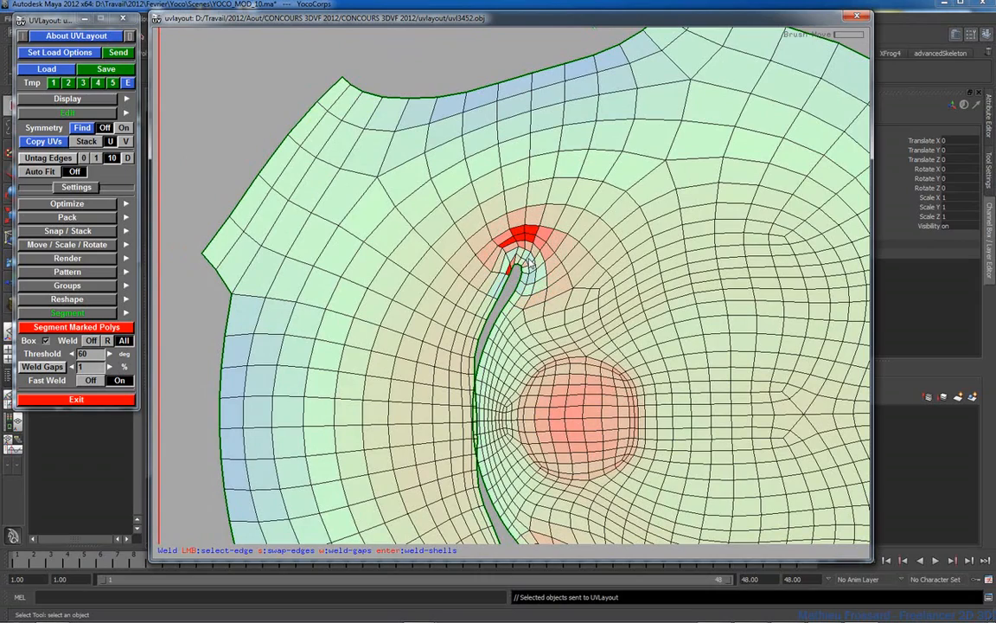
{"action": "key", "text": "ctrl+z"}
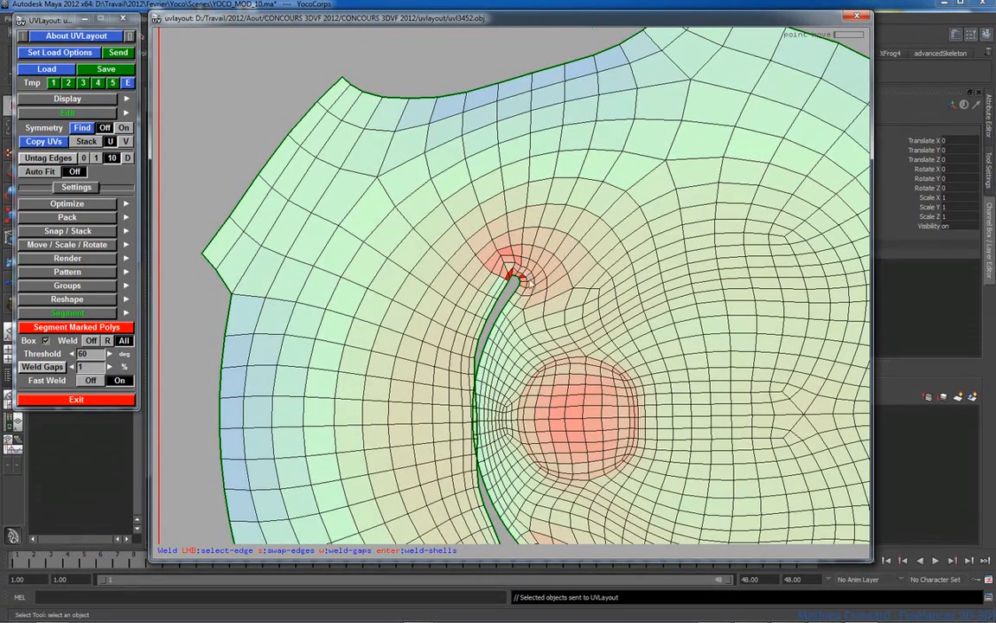
Examine the stretching around the mouth slit and nose on the face shell
{"action": "right_click_drag", "start_coordinate": [530, 283], "coordinate": [522, 294]}
{"action": "middle_click_drag", "start_coordinate": [522, 294], "coordinate": [492, 237]}
{"action": "mouse_move", "coordinate": [492, 238]}
{"action": "left_mouse_down", "text": "ctrl"}
{"action": "mouse_move", "coordinate": [505, 216]}
{"action": "mouse_move", "coordinate": [481, 228]}
{"action": "mouse_move", "coordinate": [513, 214]}
{"action": "mouse_move", "coordinate": [531, 239]}
{"action": "left_mouse_up", "text": "ctrl"}
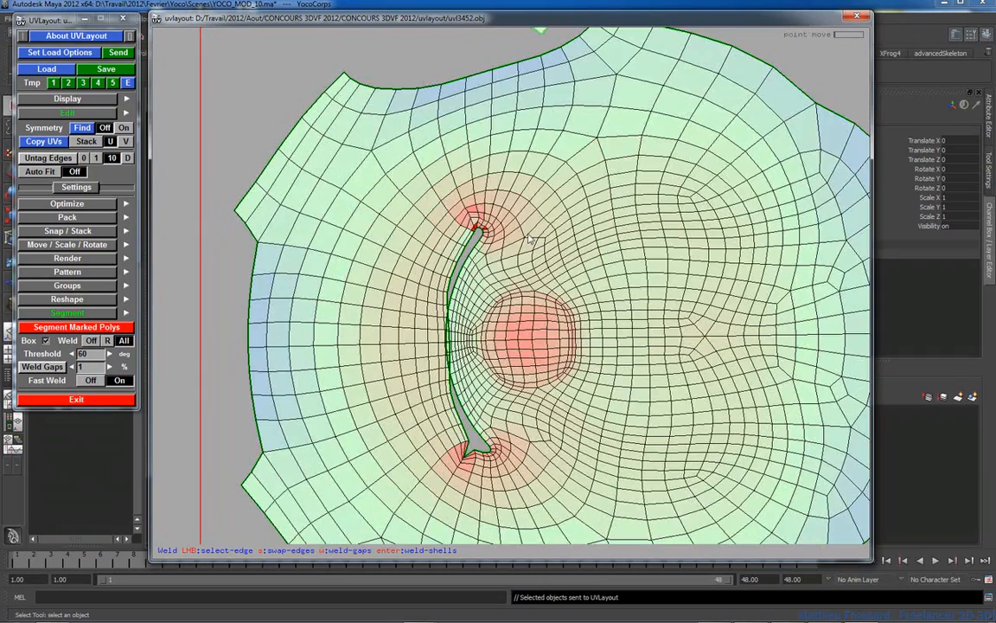
{"action": "right_click_drag", "start_coordinate": [629, 268], "coordinate": [620, 295]}
{"action": "middle_click_drag", "start_coordinate": [620, 295], "coordinate": [596, 271]}
{"action": "right_click_drag", "start_coordinate": [596, 270], "coordinate": [588, 294]}
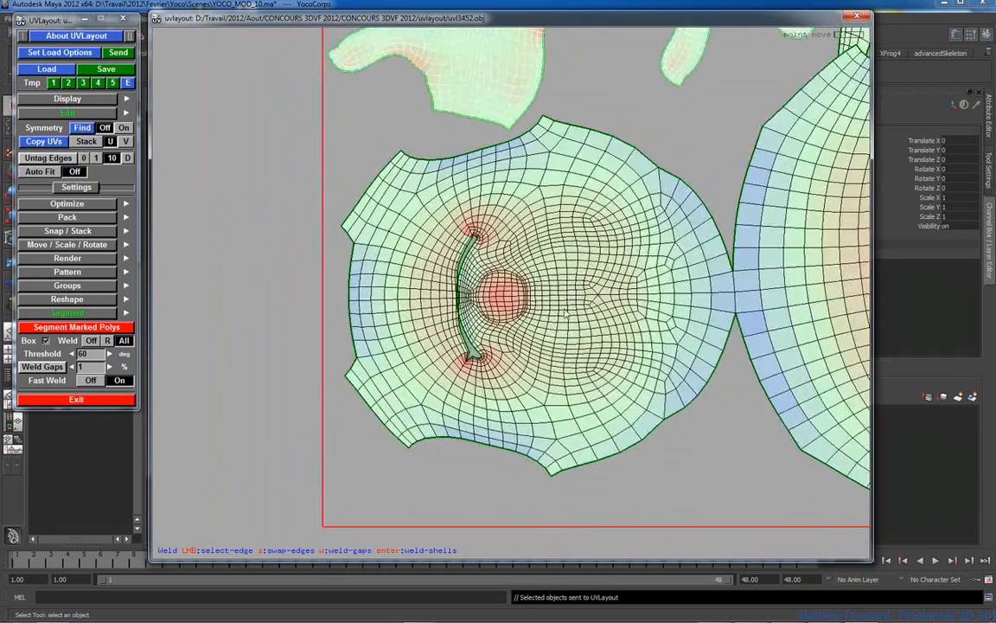
{"action": "middle_click_drag", "start_coordinate": [588, 294], "coordinate": [491, 352]}
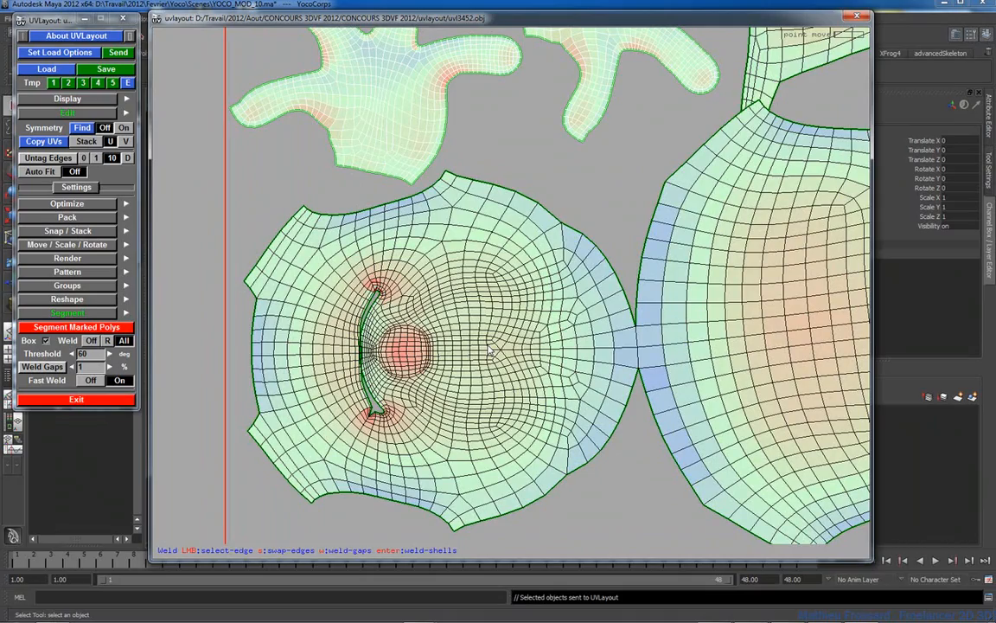
{"action": "middle_click_drag", "start_coordinate": [443, 385], "coordinate": [518, 324]}
{"action": "right_click_drag", "start_coordinate": [519, 324], "coordinate": [541, 275]}
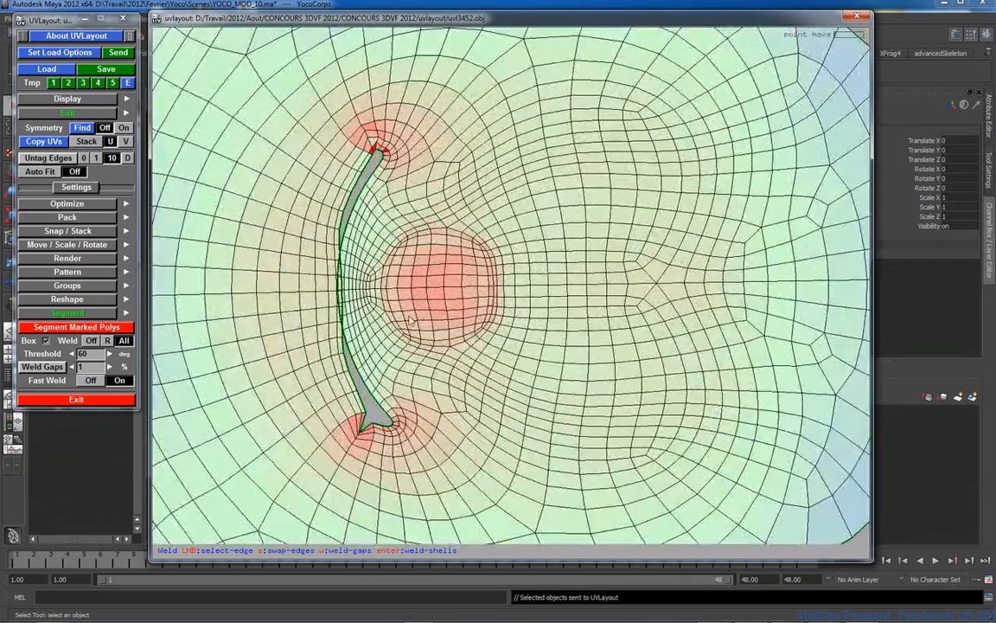
{"action": "middle_click_drag", "start_coordinate": [540, 275], "coordinate": [607, 161]}
{"action": "right_click_drag", "start_coordinate": [608, 161], "coordinate": [616, 138]}
Separate the back-of-head shell from the face shell and rotate both shells so they stand upright
{"action": "right_click_drag", "start_coordinate": [384, 268], "coordinate": [389, 394]}
{"action": "middle_click_drag", "start_coordinate": [709, 286], "coordinate": [545, 290]}
{"action": "right_click_drag", "start_coordinate": [546, 289], "coordinate": [510, 300]}
{"action": "middle_click_drag", "start_coordinate": [414, 271], "coordinate": [367, 273]}
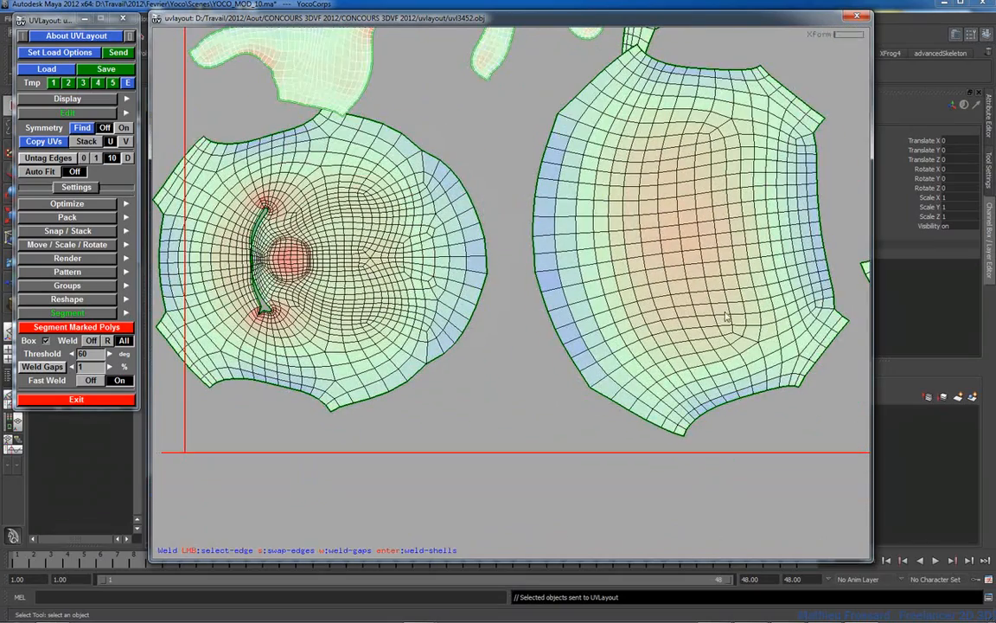
{"action": "left_click_drag", "start_coordinate": [725, 313], "coordinate": [640, 313]}
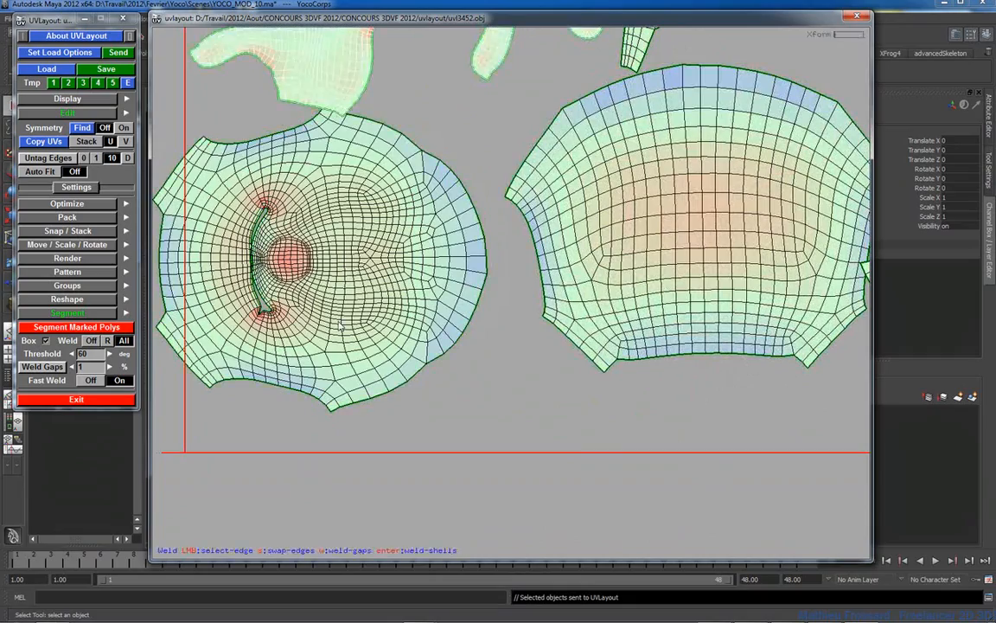
{"action": "left_click_drag", "start_coordinate": [341, 325], "coordinate": [446, 310]}
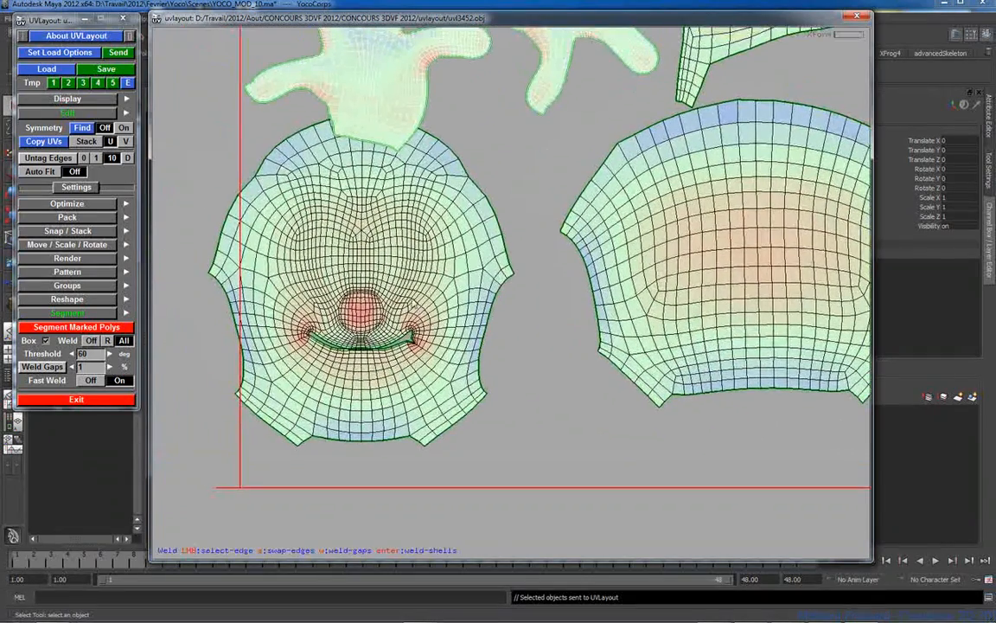
Flatten the face shell to open up the mouth hole, and check the area around it
{"action": "key", "text": "f"}
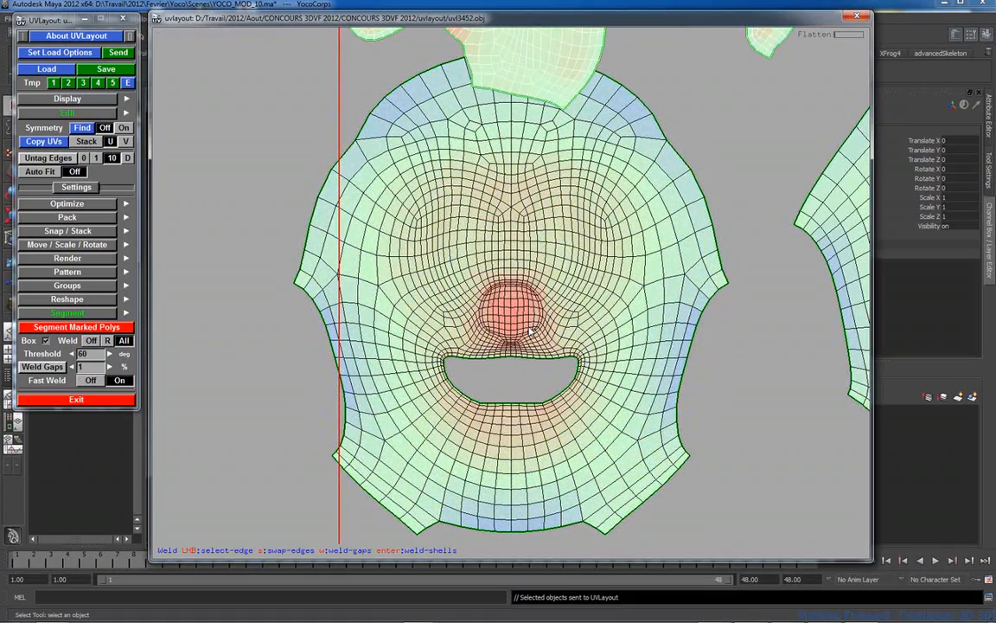
{"action": "right_click_drag", "start_coordinate": [491, 327], "coordinate": [639, 350]}
{"action": "middle_click_drag", "start_coordinate": [638, 350], "coordinate": [666, 249]}
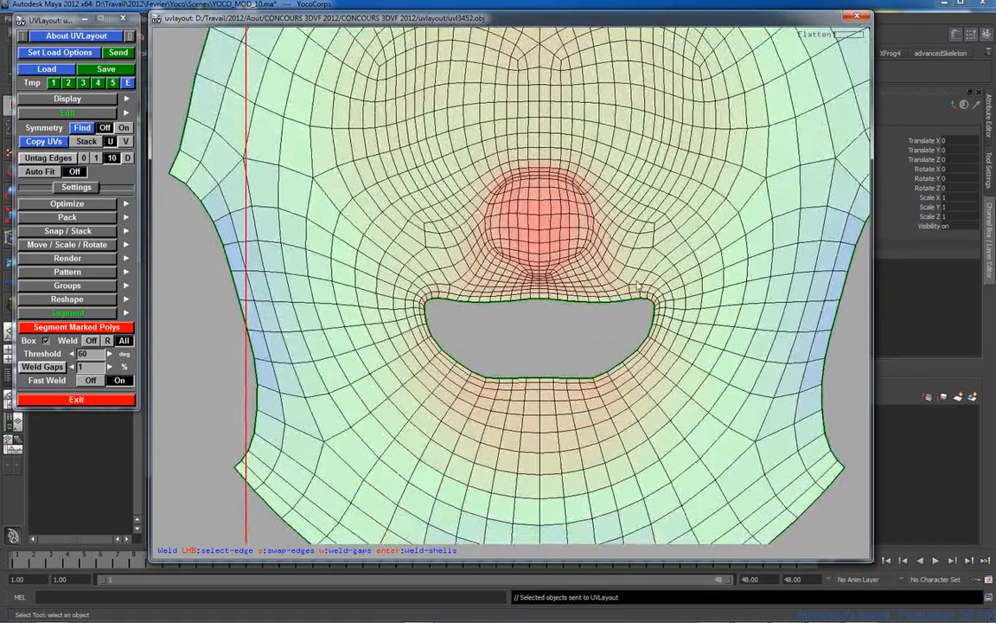
{"action": "right_click_drag", "start_coordinate": [593, 359], "coordinate": [552, 357]}
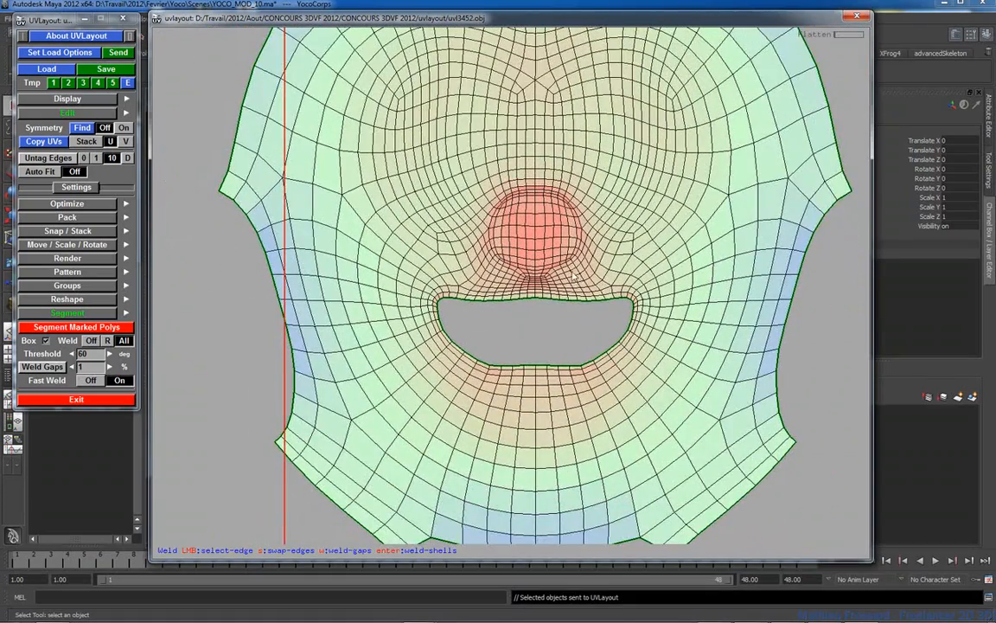
Reflatten the face shell from its initial round shape, releasing its boundary until the mouth is evenly opened
{"action": "right_click_drag", "start_coordinate": [574, 275], "coordinate": [546, 223]}
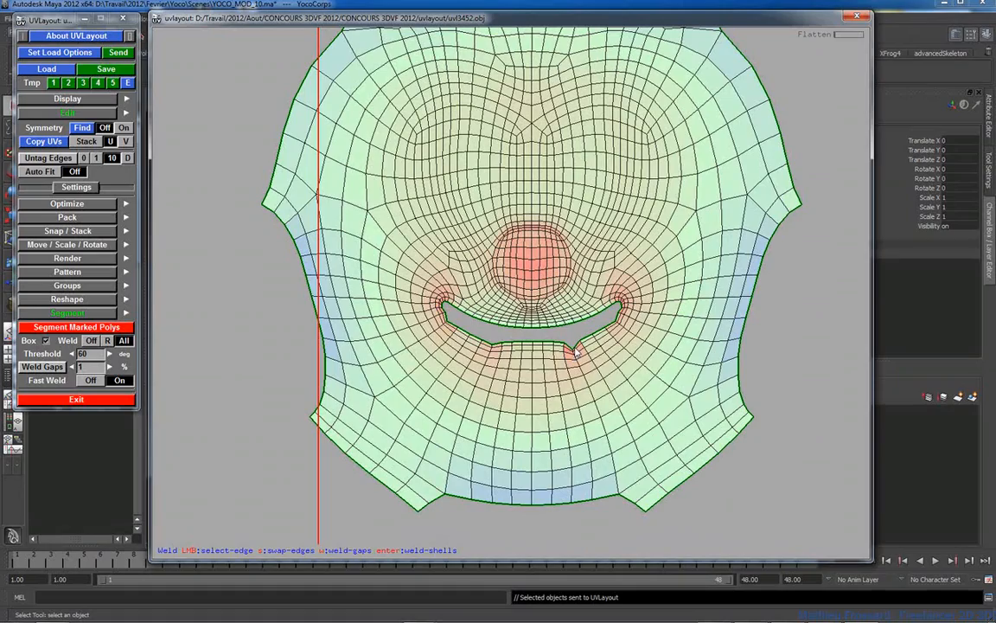
{"action": "key", "text": "f"}
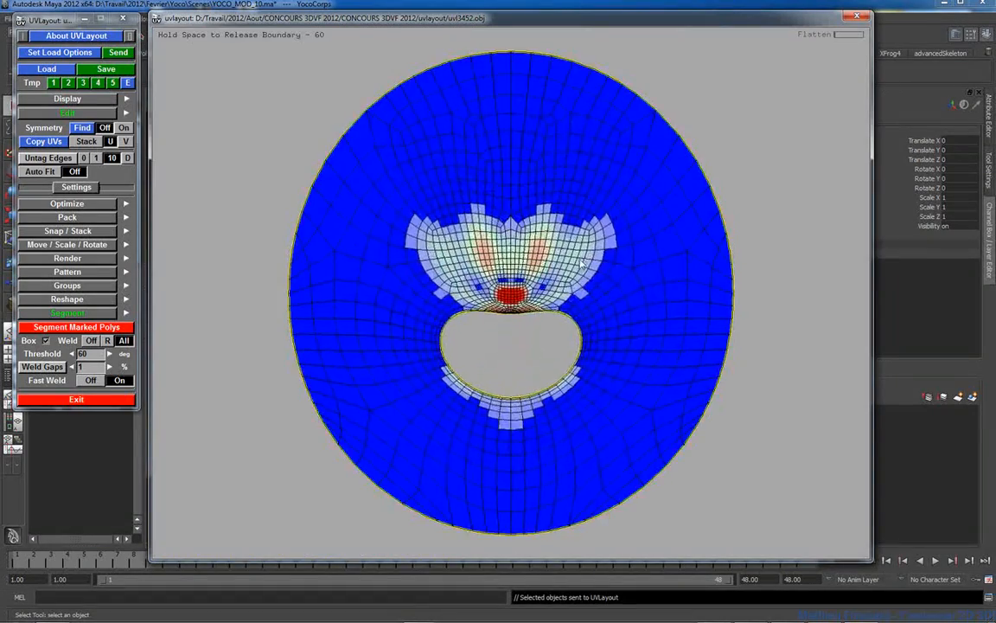
{"action": "key", "text": "space"}
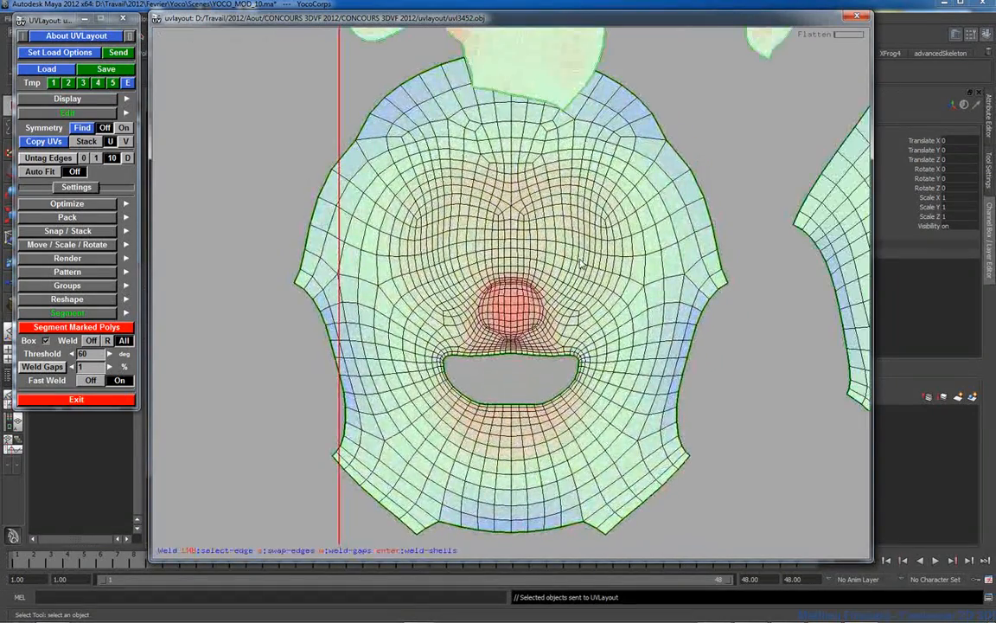
{"action": "right_click_drag", "start_coordinate": [520, 233], "coordinate": [539, 306]}
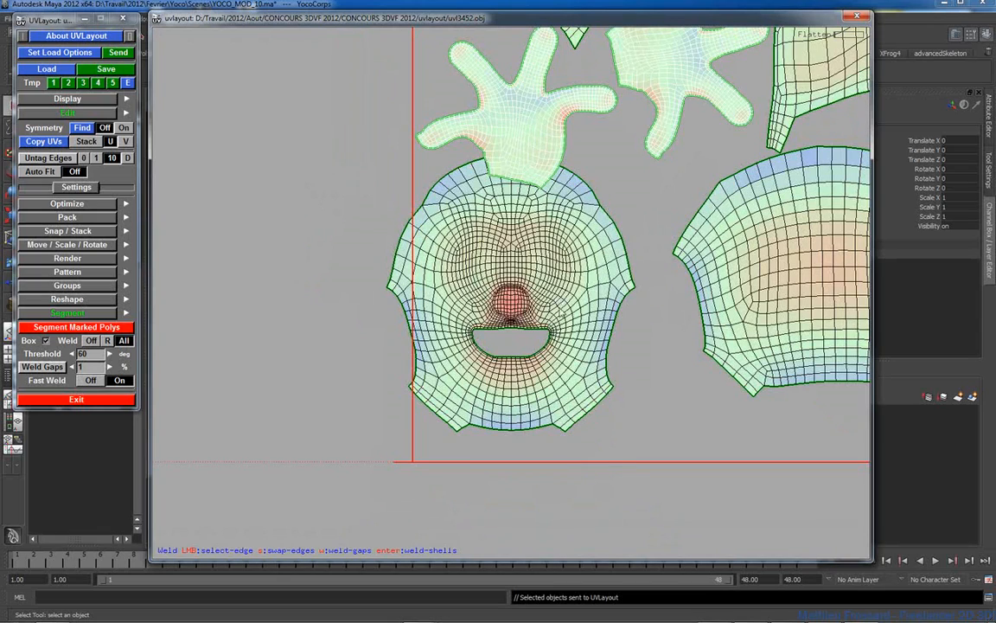
Move the face shell clear of the hand shells, weld the back-of-head shell to its top centre edge, and flatten the result
{"action": "middle_click_drag", "start_coordinate": [571, 302], "coordinate": [607, 380]}
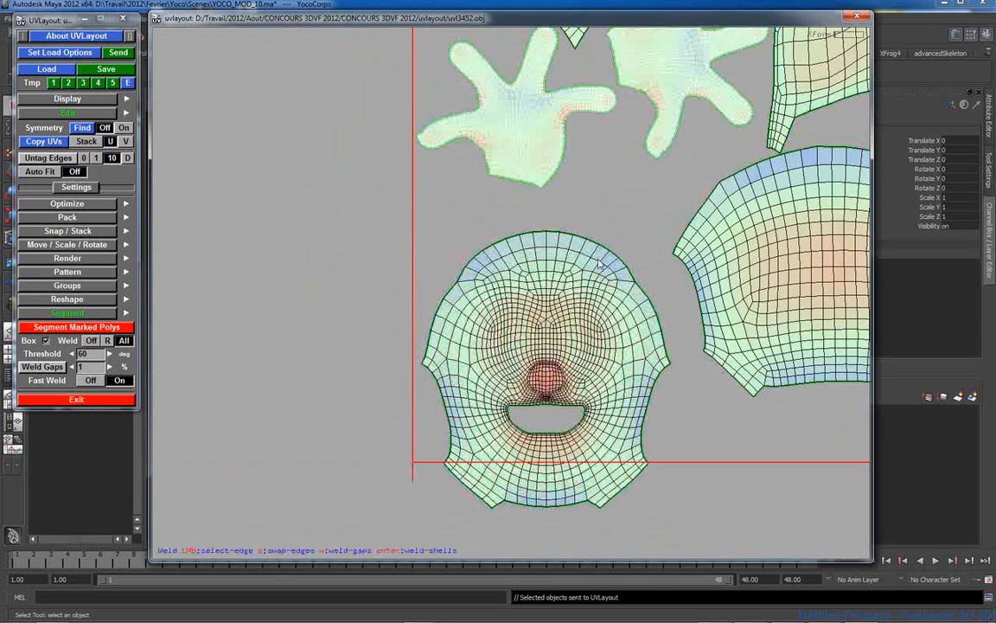
{"action": "left_click", "coordinate": [555, 232]}
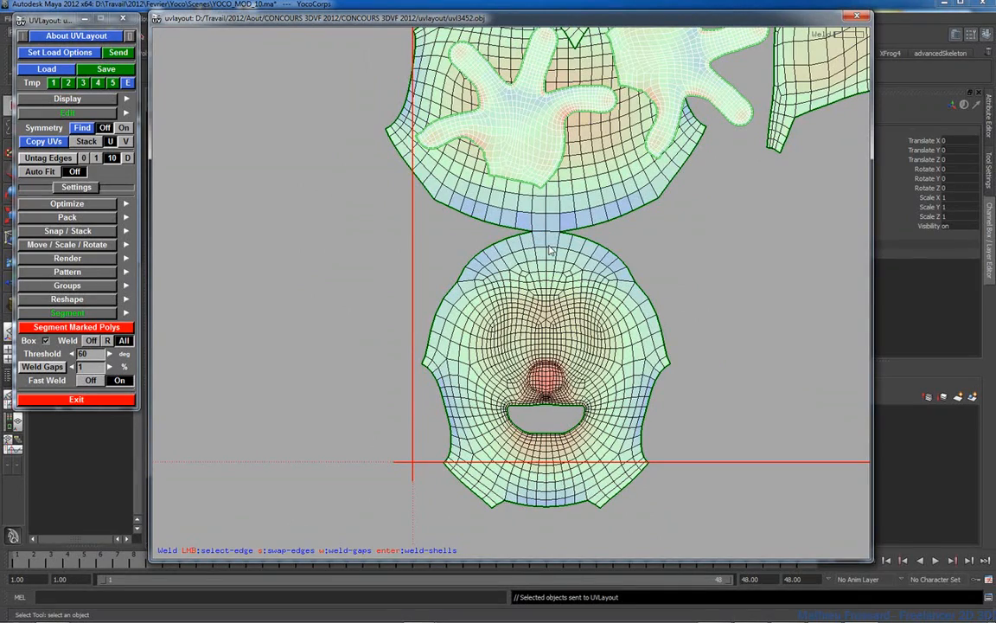
{"action": "key", "text": "f"}
{"action": "right_click_drag", "start_coordinate": [725, 267], "coordinate": [576, 273]}
{"action": "middle_click_drag", "start_coordinate": [533, 280], "coordinate": [354, 228]}
{"action": "key", "text": "e"}
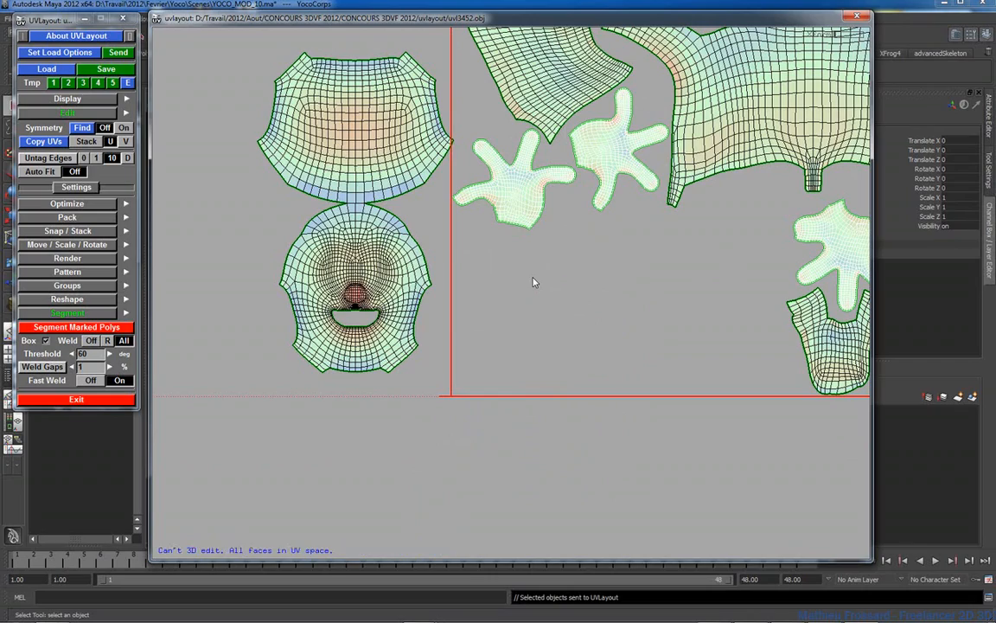
Show the character in 3D with the numbered test texture and make its pattern smaller
{"action": "key", "text": "3"}
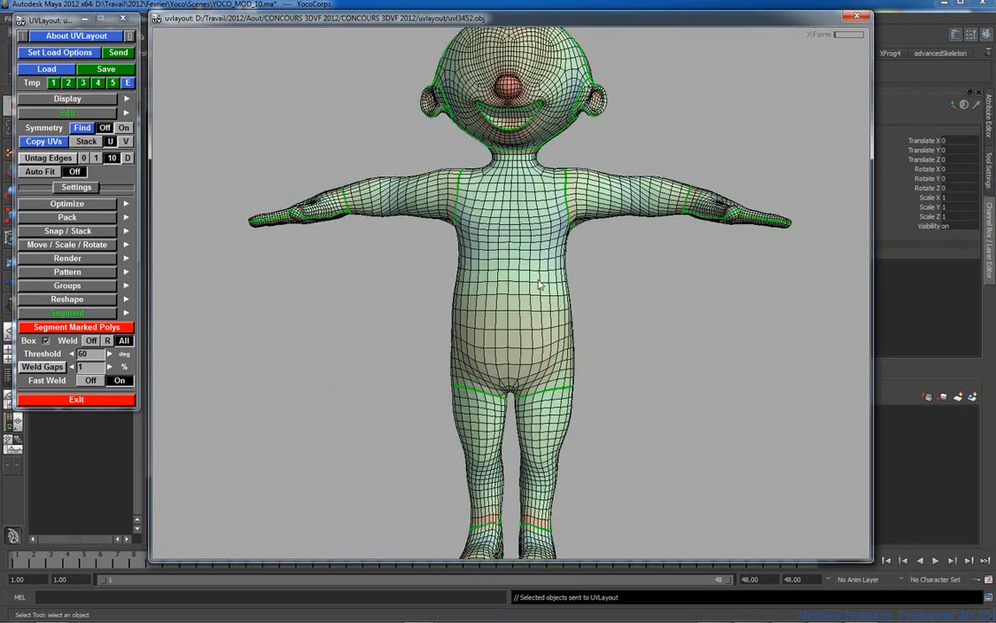
{"action": "mouse_move", "coordinate": [567, 258]}
{"action": "left_mouse_down"}
{"action": "mouse_move", "coordinate": [458, 259]}
{"action": "mouse_move", "coordinate": [488, 395]}
{"action": "mouse_move", "coordinate": [474, 334]}
{"action": "left_mouse_up"}
{"action": "key", "text": "t"}
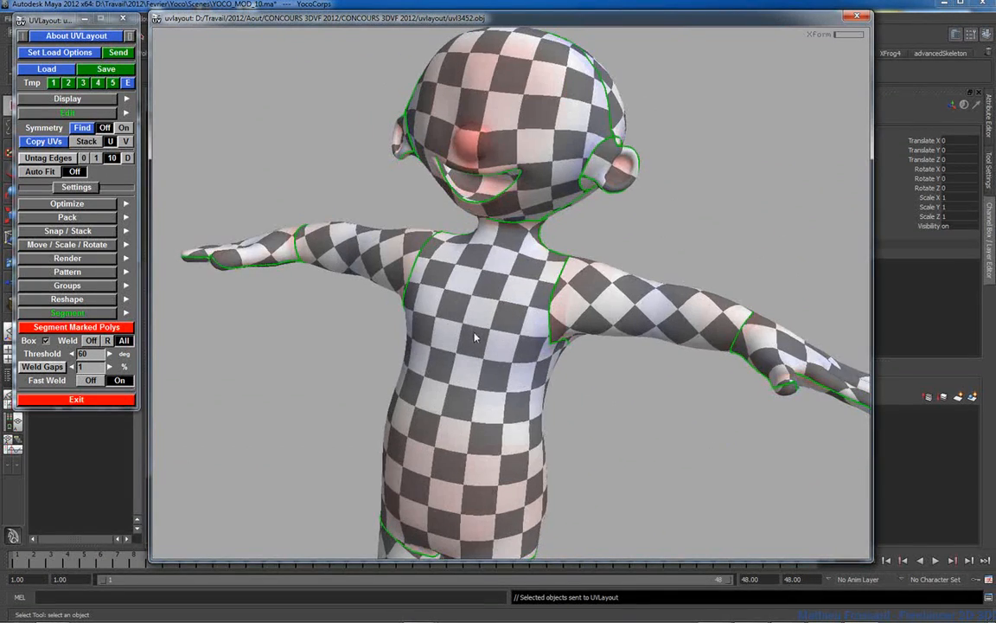
{"action": "key", "text": "t"}
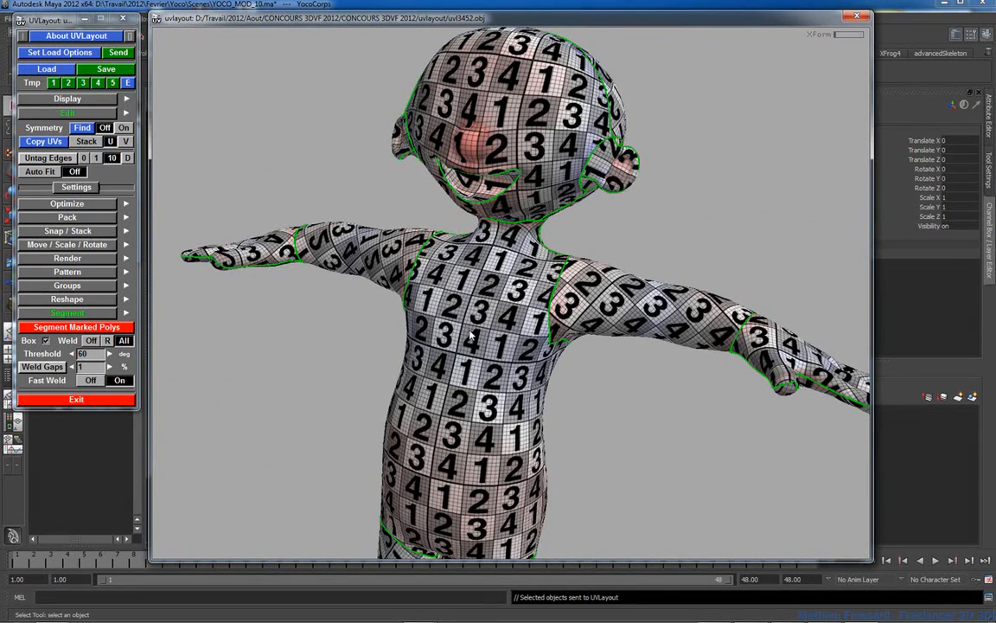
{"action": "key", "text": "minus"}
{"action": "key", "text": "minus"}
{"action": "key", "text": "minus"}
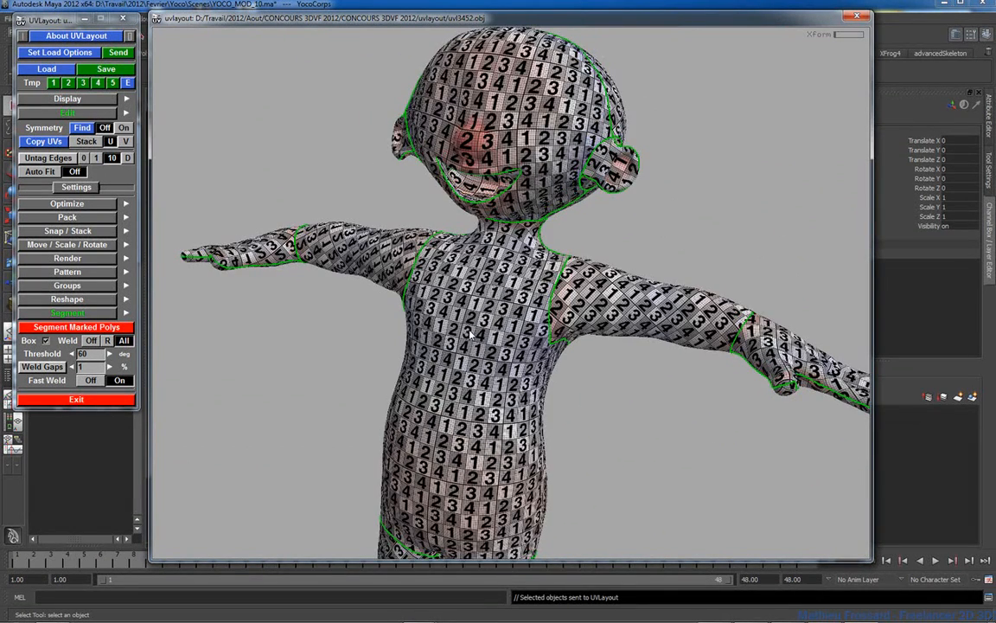
Examine the numbered texture across the head and mouth in 3D, and compare it with the nose and mouth area in the UV view
{"action": "left_click_drag", "start_coordinate": [419, 293], "coordinate": [452, 238]}
{"action": "middle_click_drag", "start_coordinate": [449, 263], "coordinate": [518, 314]}
{"action": "right_click_drag", "start_coordinate": [518, 314], "coordinate": [608, 350]}
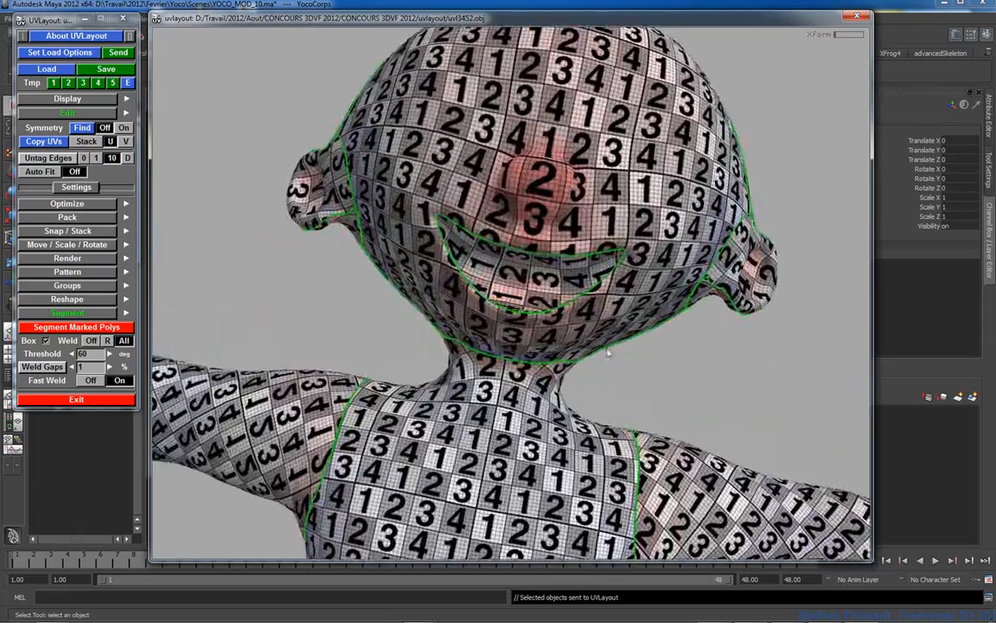
{"action": "left_click_drag", "start_coordinate": [608, 352], "coordinate": [580, 355]}
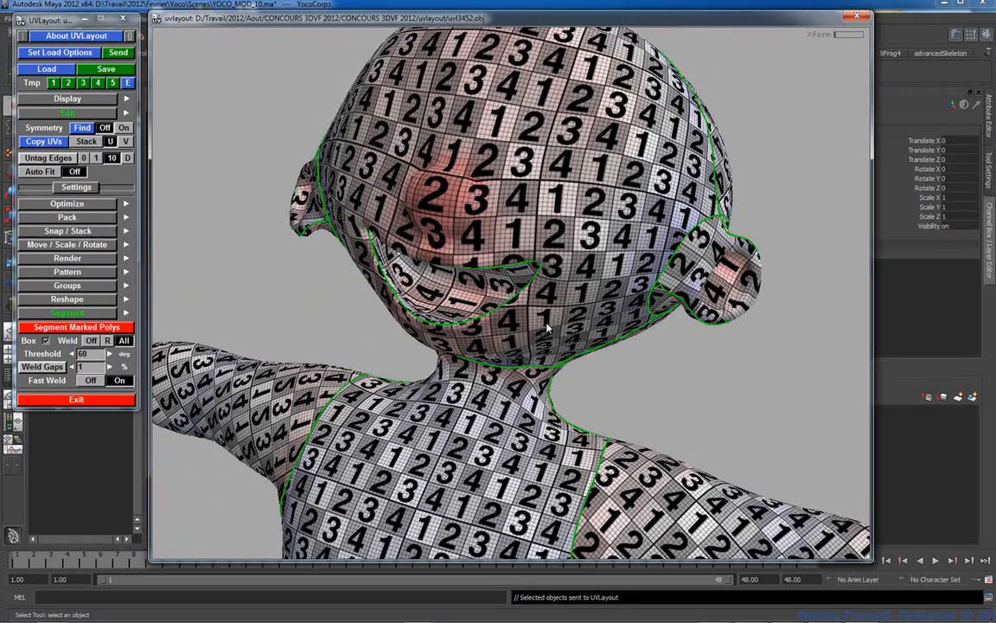
{"action": "key", "text": "1"}
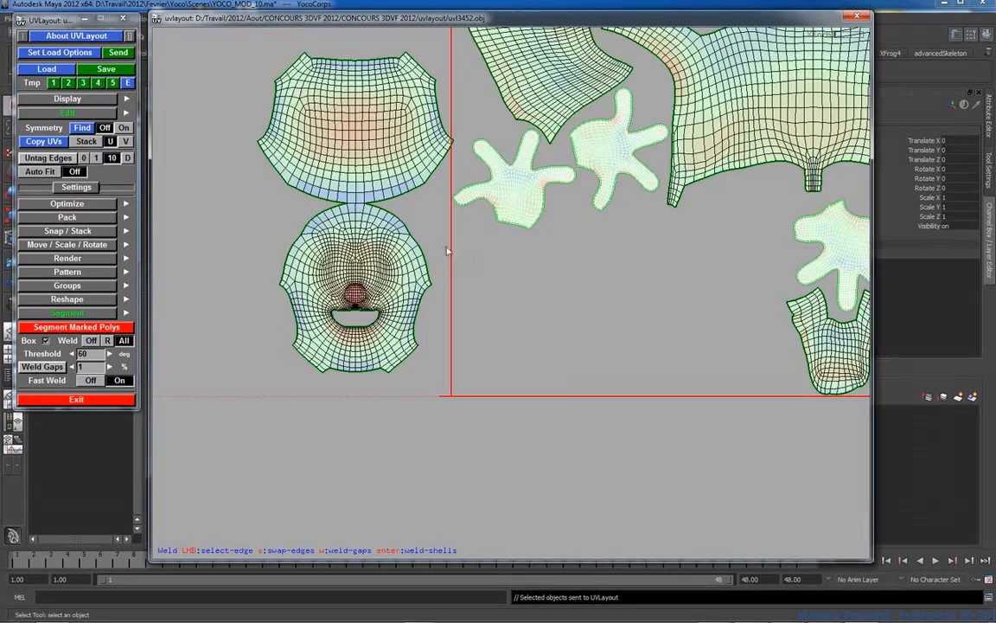
{"action": "middle_click_drag", "start_coordinate": [377, 312], "coordinate": [472, 300]}
{"action": "right_click_drag", "start_coordinate": [472, 300], "coordinate": [706, 374]}
{"action": "scroll", "coordinate": [368, 285], "scroll_direction": "up", "scroll_amount": 4}
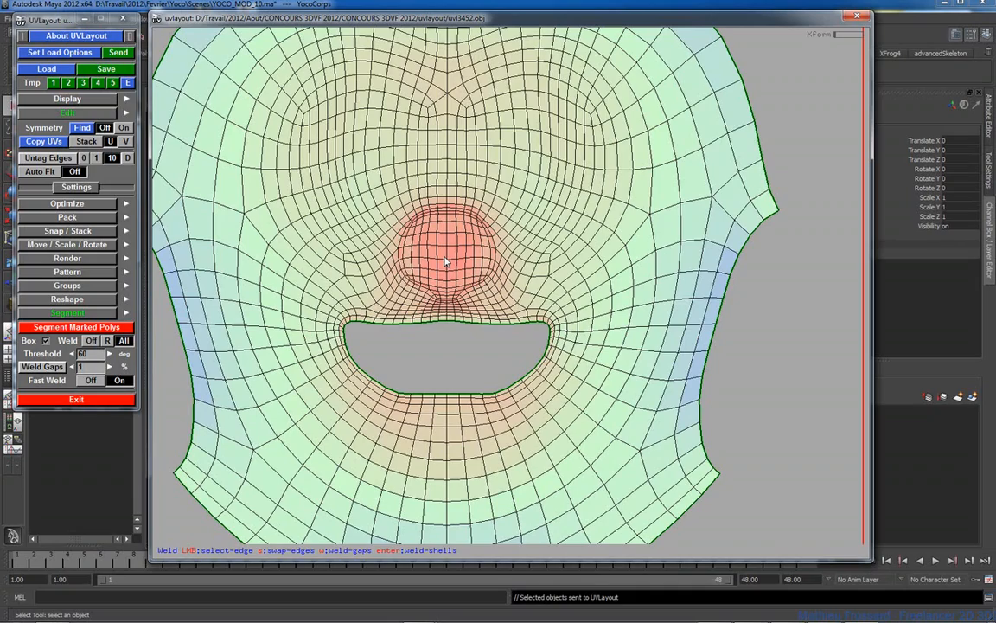
Pack all the UV shells at Fast quality with rotation enabled, stopping the rotation pass early
{"action": "right_click_drag", "start_coordinate": [713, 238], "coordinate": [645, 313]}
{"action": "middle_click_drag", "start_coordinate": [645, 312], "coordinate": [536, 370]}
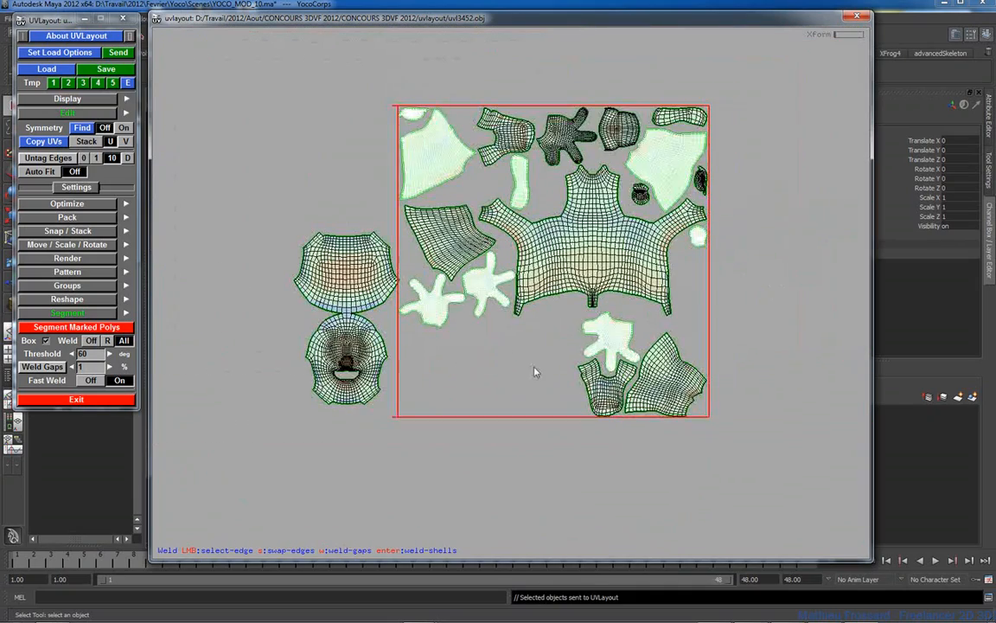
{"action": "left_click", "coordinate": [67, 217]}
{"action": "left_click", "coordinate": [110, 297]}
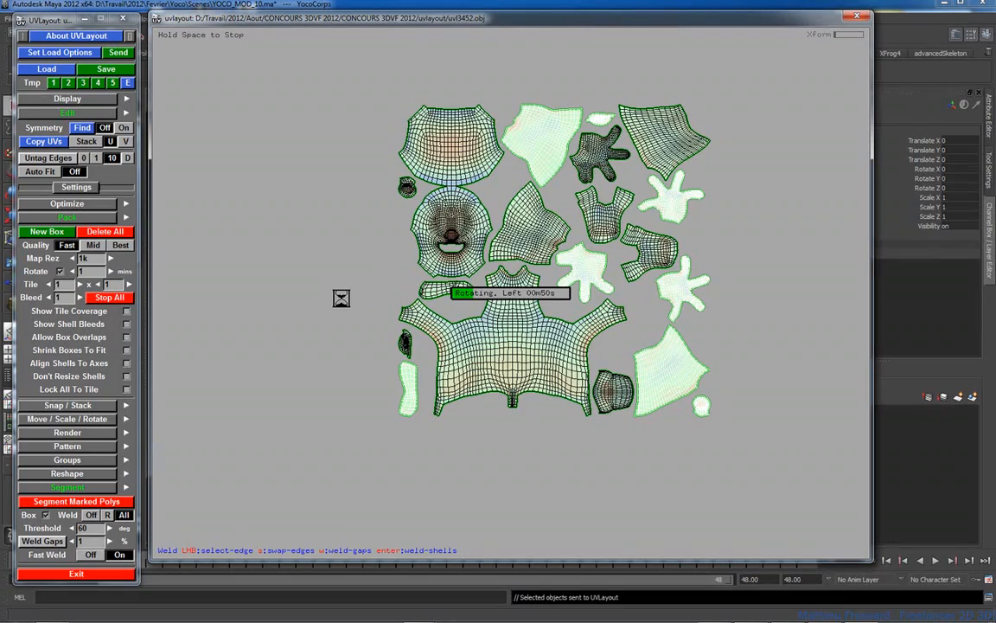
{"action": "key", "text": "space"}
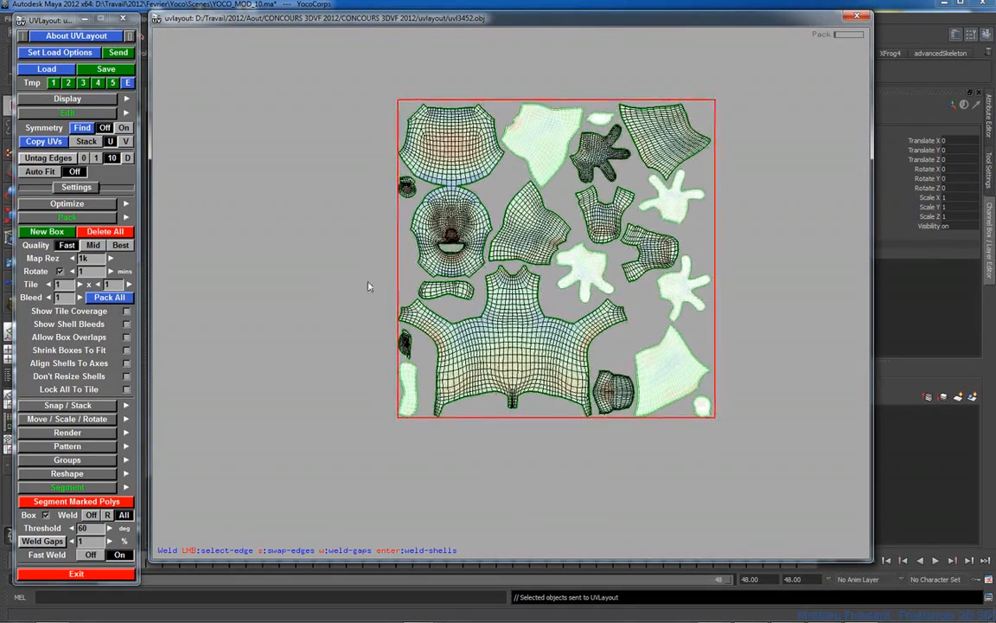
{"action": "right_click_drag", "start_coordinate": [368, 287], "coordinate": [426, 297]}
{"action": "middle_click_drag", "start_coordinate": [426, 297], "coordinate": [340, 328]}
Send the packed UVs to Maya, switch to Maya, and select the character's body mesh
{"action": "left_click", "coordinate": [120, 56]}
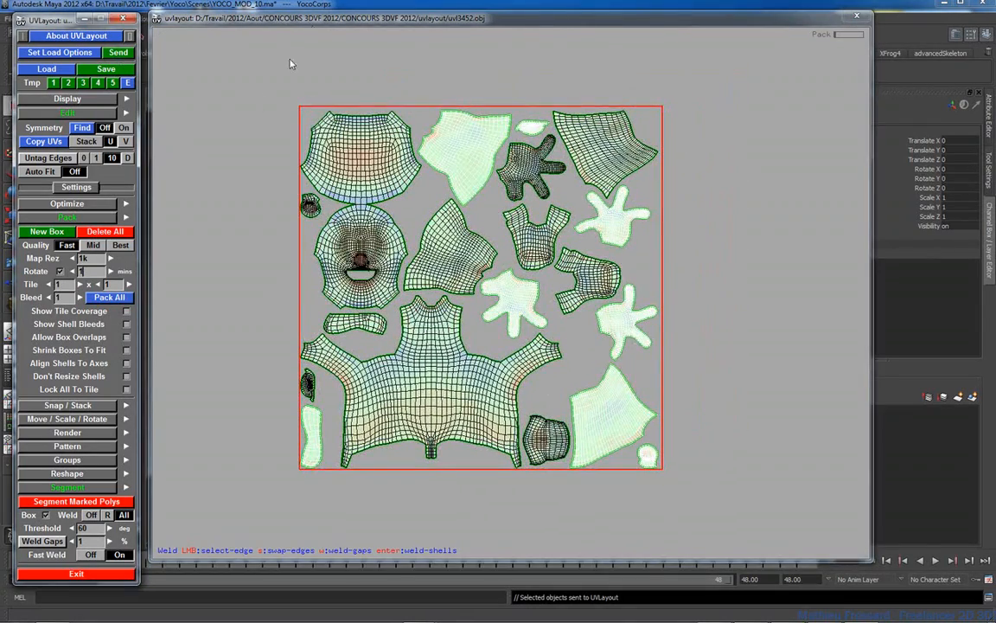
{"action": "left_click", "coordinate": [339, 4]}
{"action": "left_click_drag", "start_coordinate": [252, 273], "coordinate": [373, 257], "text": "alt"}
{"action": "left_click", "coordinate": [321, 261]}
{"action": "right_click_drag", "start_coordinate": [374, 258], "coordinate": [450, 264], "text": "alt"}
Inspect the body mesh's packed shells in the UV Texture Editor, close the editor, and view the whole character
{"action": "left_click_drag", "start_coordinate": [606, 223], "coordinate": [601, 331]}
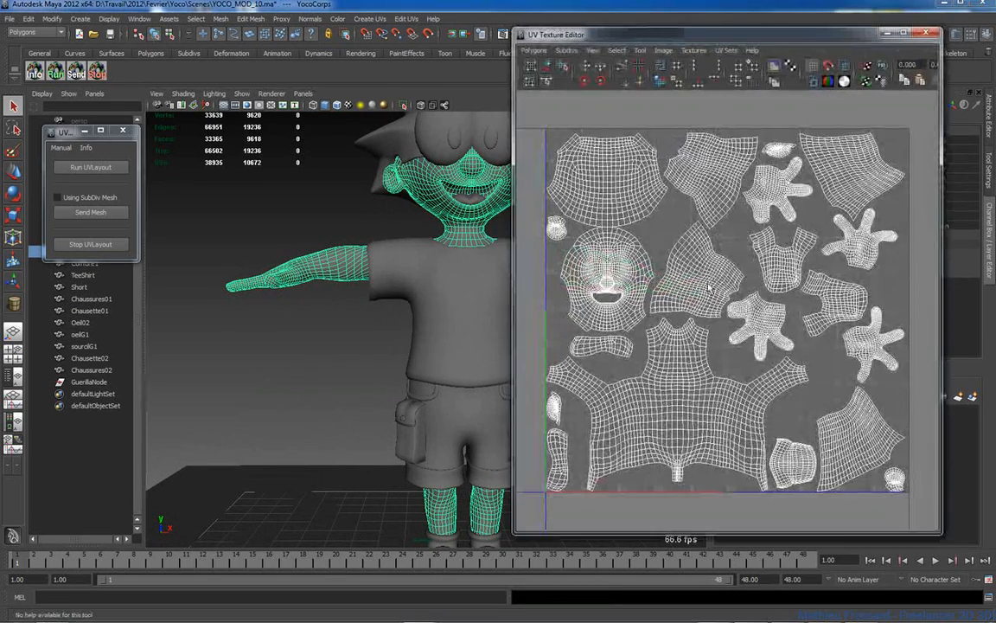
{"action": "scroll", "coordinate": [754, 270], "scroll_direction": "up", "scroll_amount": 6}
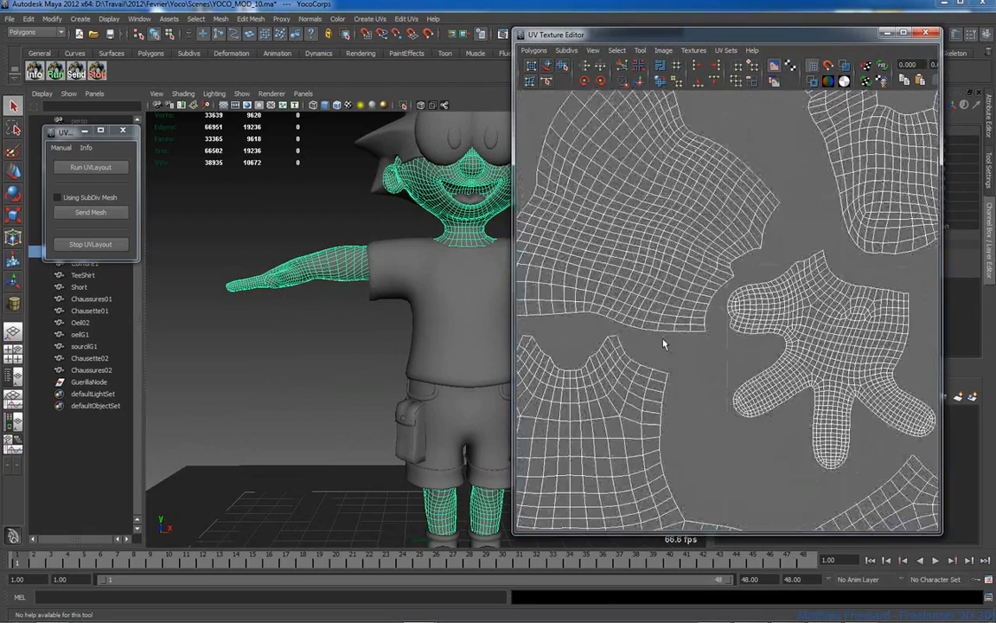
{"action": "scroll", "coordinate": [683, 335], "scroll_direction": "down", "scroll_amount": 5}
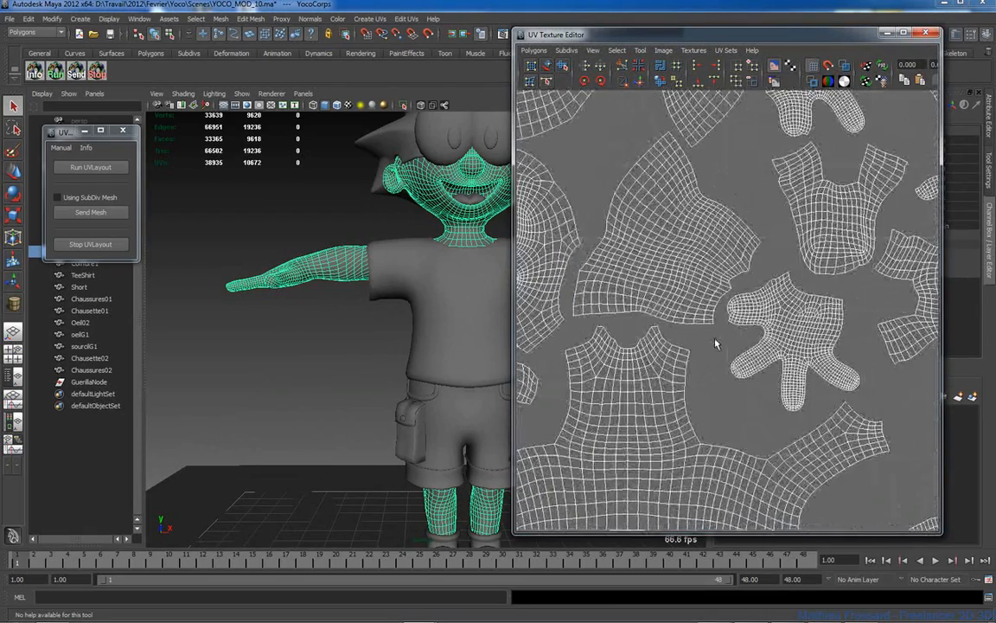
{"action": "left_click", "coordinate": [931, 34]}
{"action": "scroll", "coordinate": [489, 247], "scroll_direction": "down", "scroll_amount": 4}
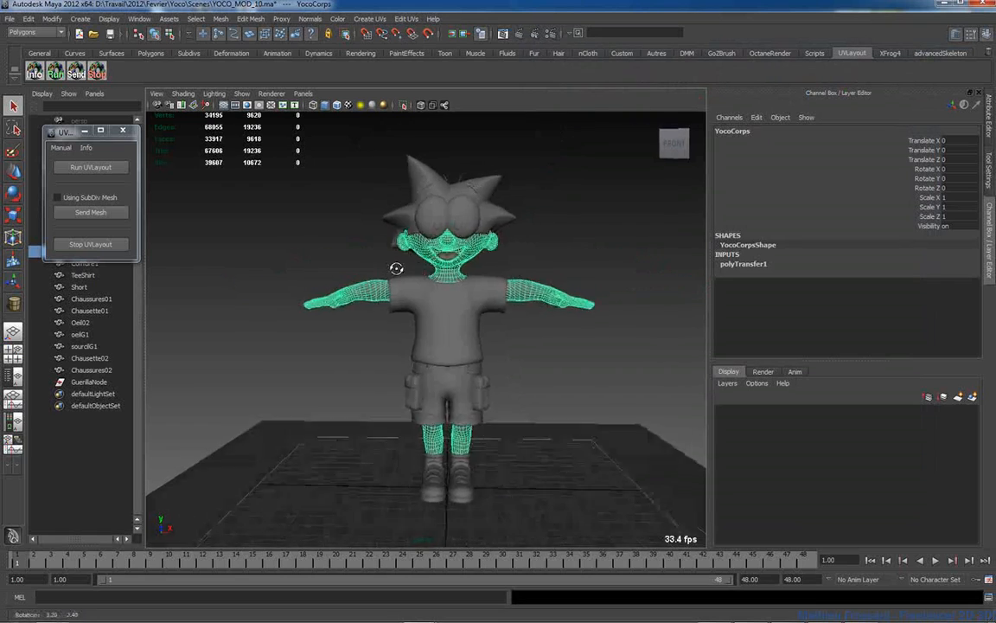
{"action": "left_click_drag", "start_coordinate": [394, 269], "coordinate": [365, 286], "text": "alt"}
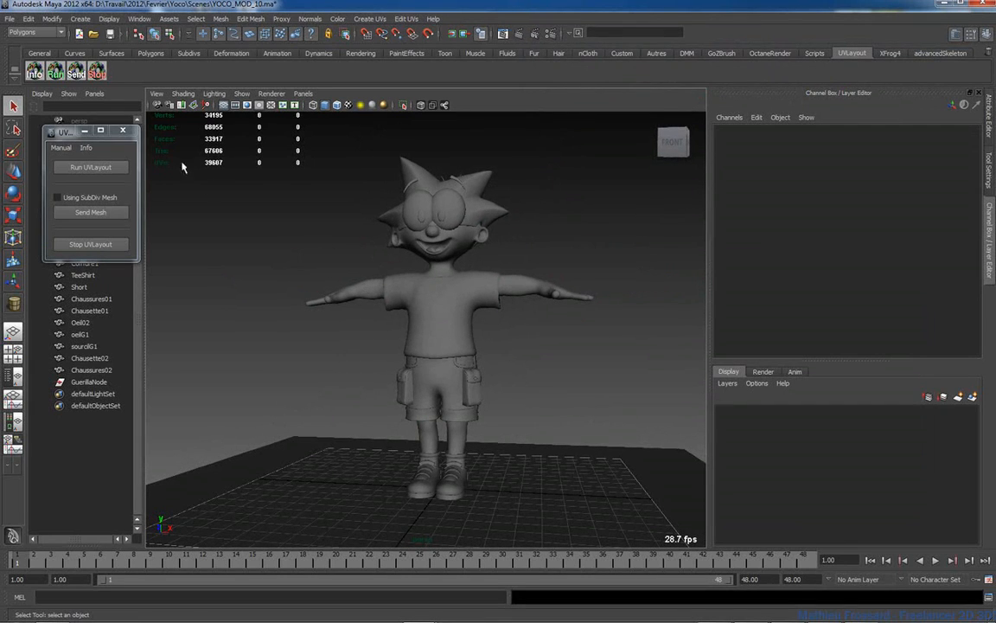
Close the UVLayout bridge window, save the YOCO_MOD_10.ma scene, and open the recent scene Chaise Roulante_Final.ma
{"action": "left_click", "coordinate": [122, 130]}
{"action": "left_click", "coordinate": [8, 18]}
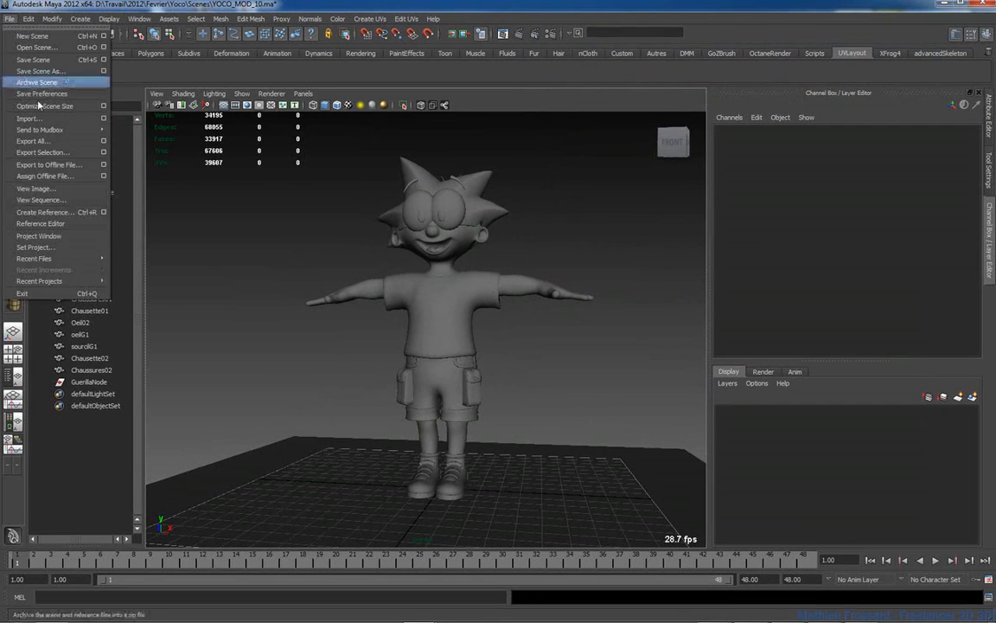
{"action": "mouse_move", "coordinate": [84, 259]}
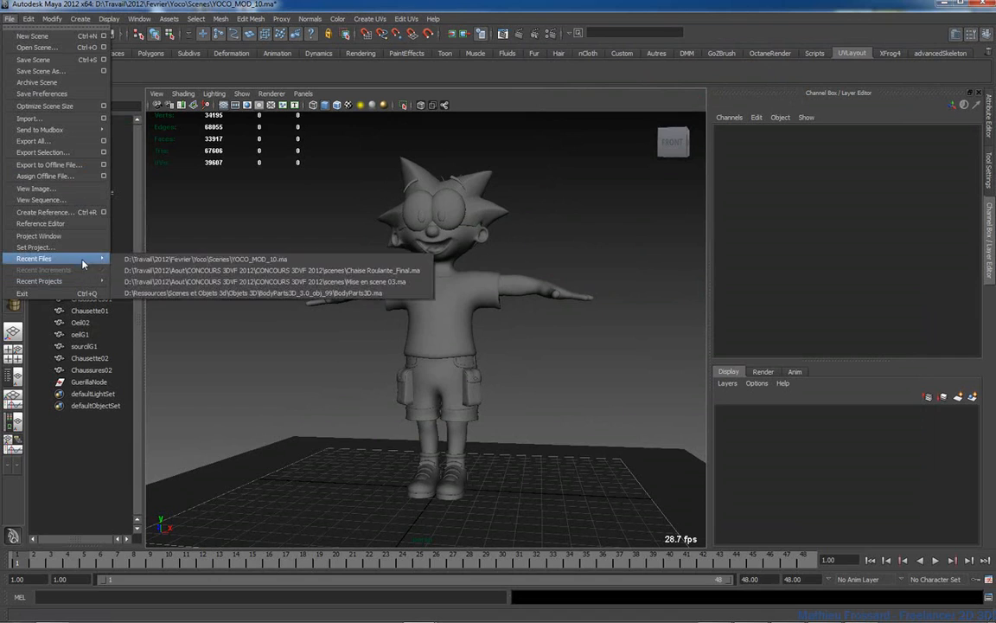
{"action": "left_click", "coordinate": [203, 279]}
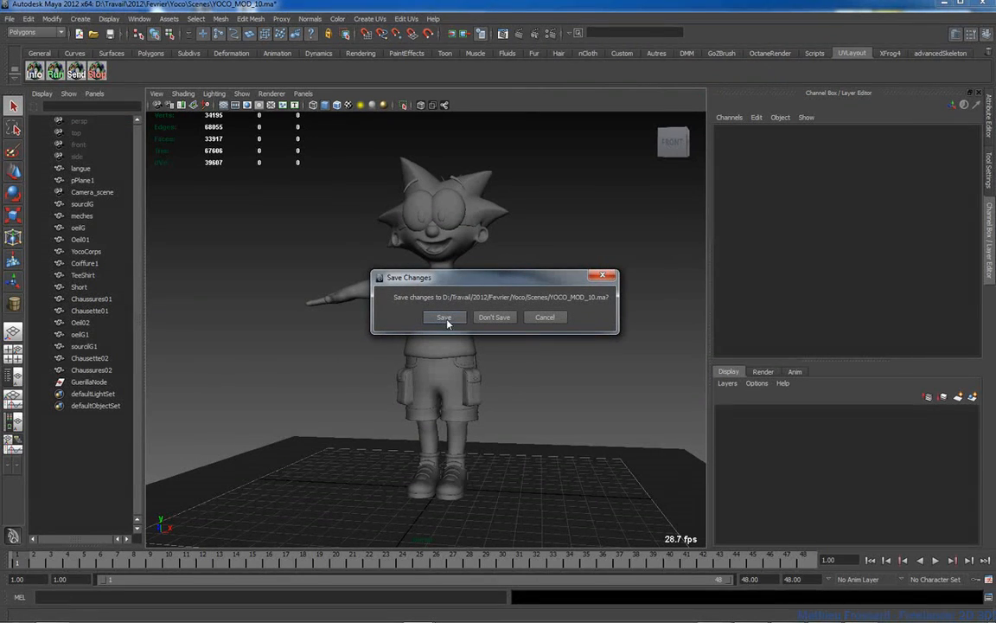
{"action": "left_click", "coordinate": [445, 318]}
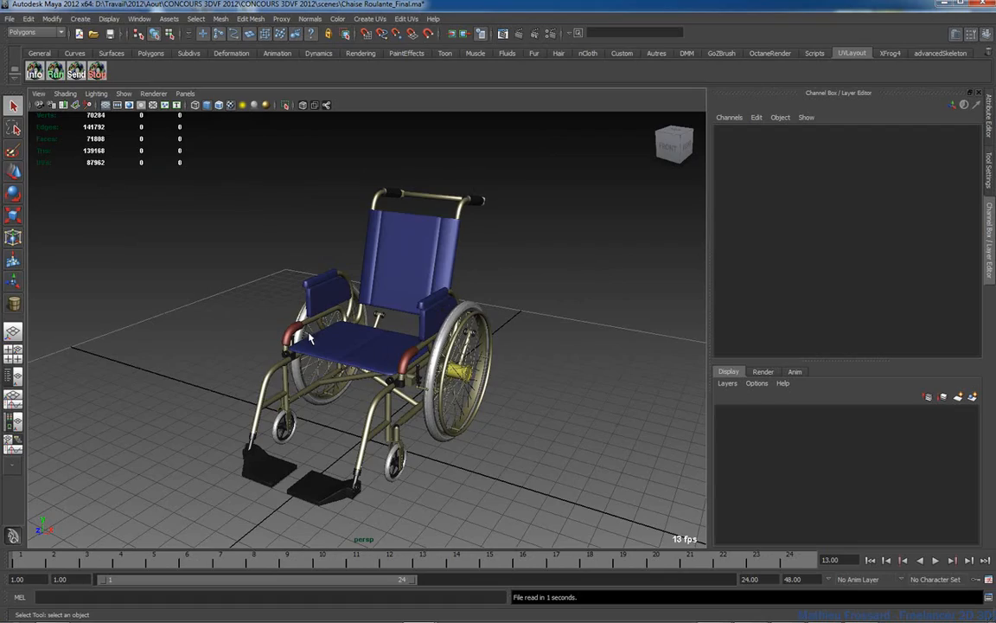
Select the black tube joint join_tube3 beneath the wheelchair's armrest and look at its shape from the front
{"action": "right_click_drag", "start_coordinate": [286, 310], "coordinate": [427, 351], "text": "alt"}
{"action": "middle_click_drag", "start_coordinate": [377, 370], "coordinate": [397, 262], "text": "alt"}
{"action": "left_click_drag", "start_coordinate": [398, 262], "coordinate": [549, 260], "text": "alt"}
{"action": "right_click_drag", "start_coordinate": [472, 275], "coordinate": [536, 294], "text": "alt"}
{"action": "left_click_drag", "start_coordinate": [368, 303], "coordinate": [330, 320], "text": "alt"}
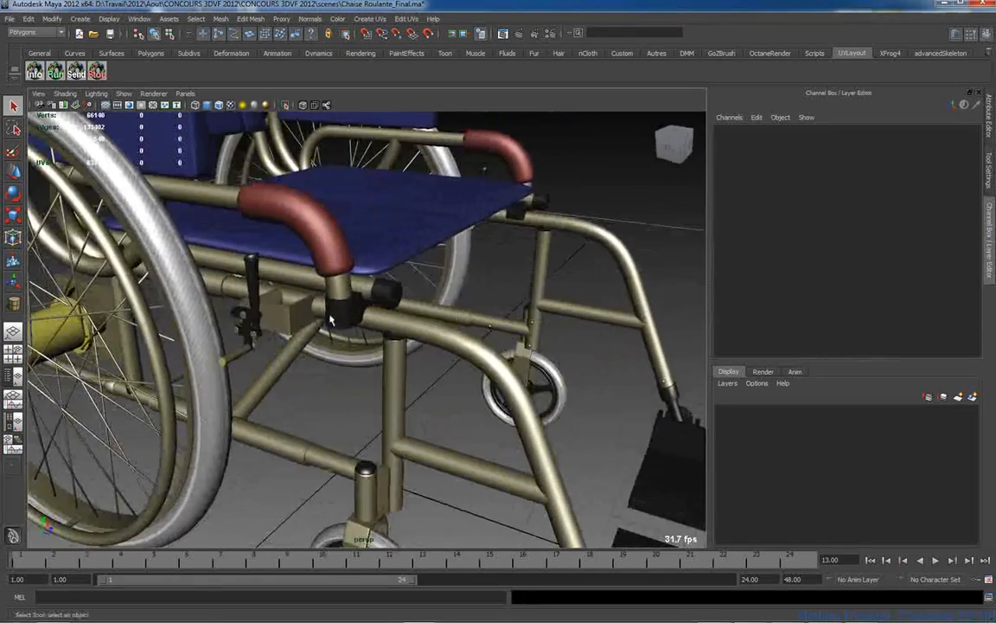
{"action": "left_click", "coordinate": [329, 321]}
{"action": "right_click_drag", "start_coordinate": [326, 330], "coordinate": [358, 332], "text": "alt"}
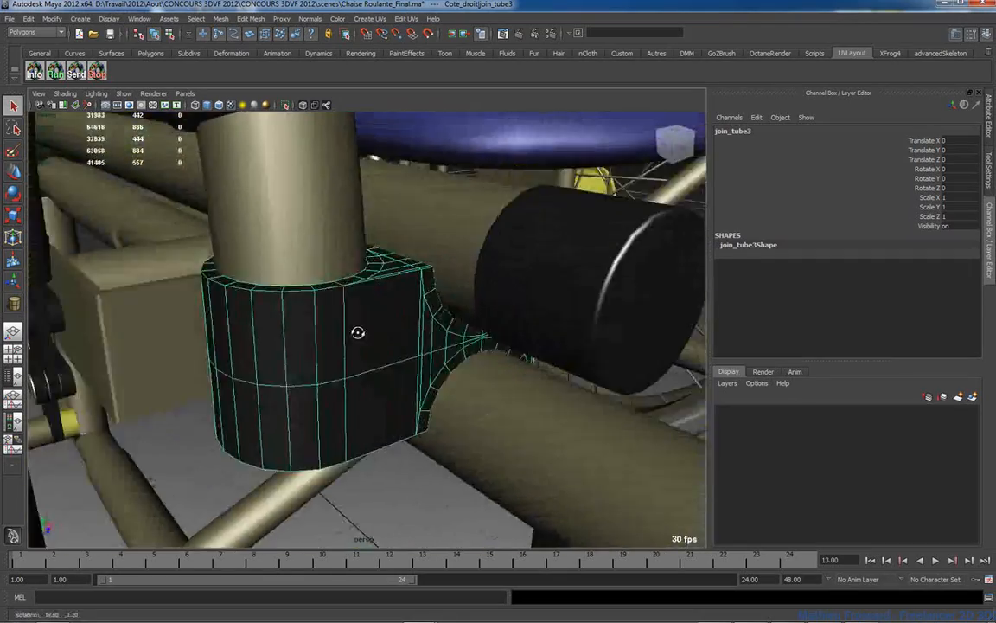
{"action": "left_click_drag", "start_coordinate": [358, 332], "coordinate": [305, 311], "text": "alt"}
Open the UVLayout bridge window, switch to UVLayout, and close the old character layout view while keeping UVLayout running
{"action": "left_click", "coordinate": [34, 71]}
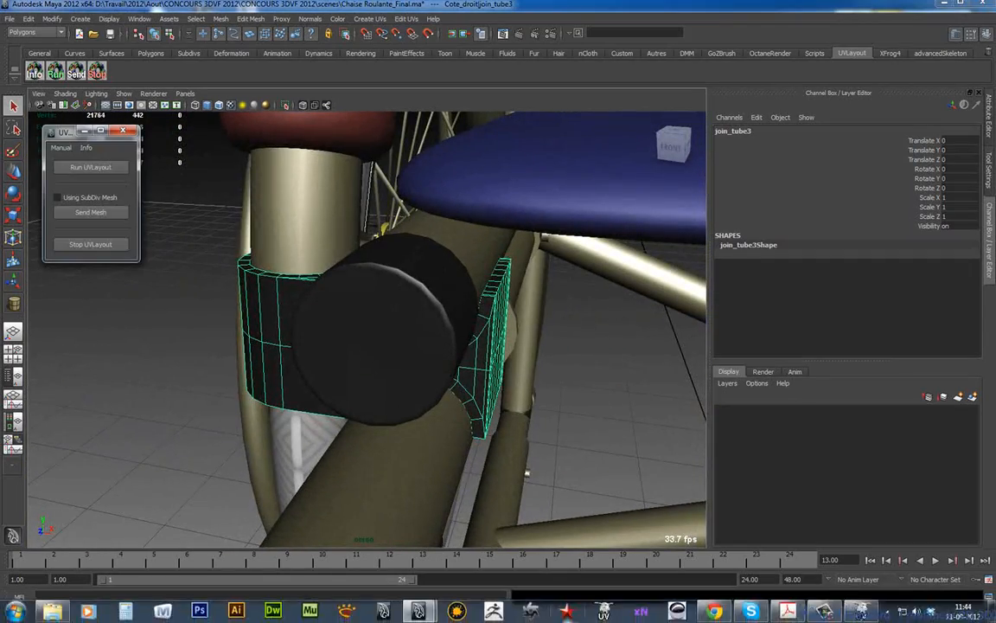
{"action": "left_click", "coordinate": [862, 611]}
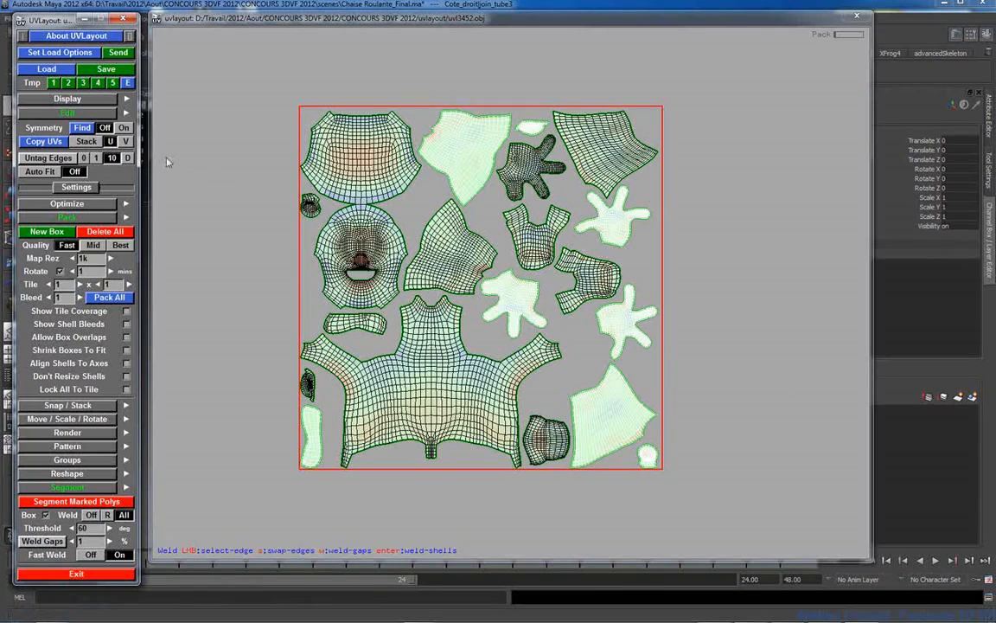
{"action": "left_click", "coordinate": [859, 17]}
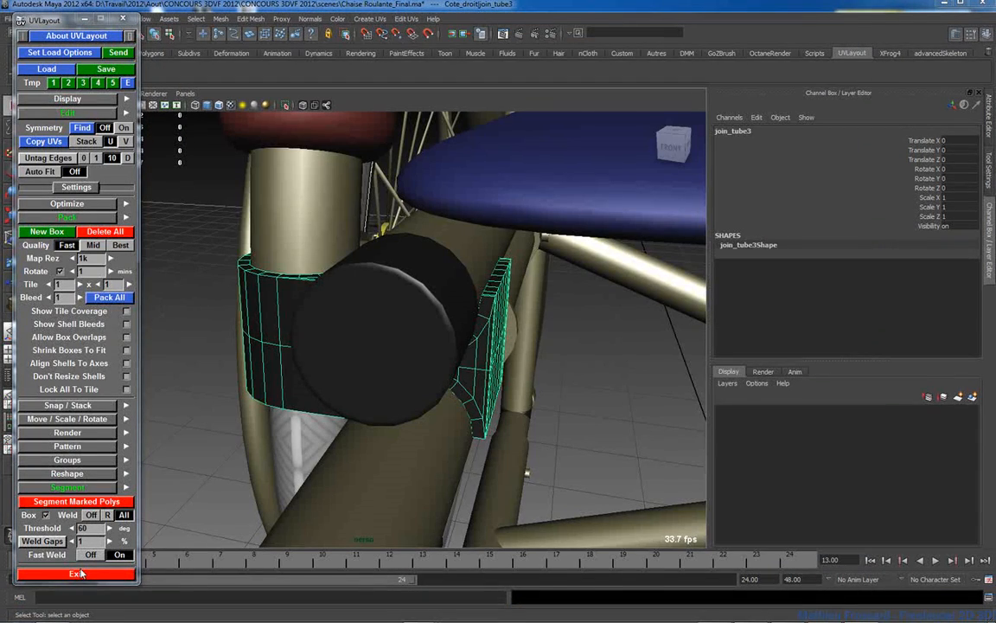
{"action": "left_click", "coordinate": [77, 573]}
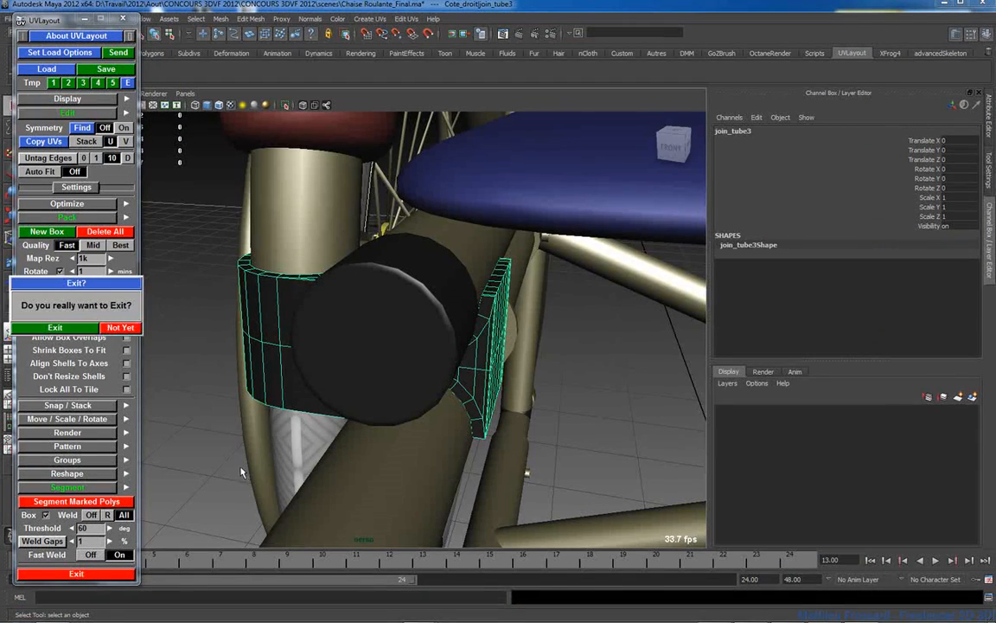
{"action": "left_click", "coordinate": [123, 328]}
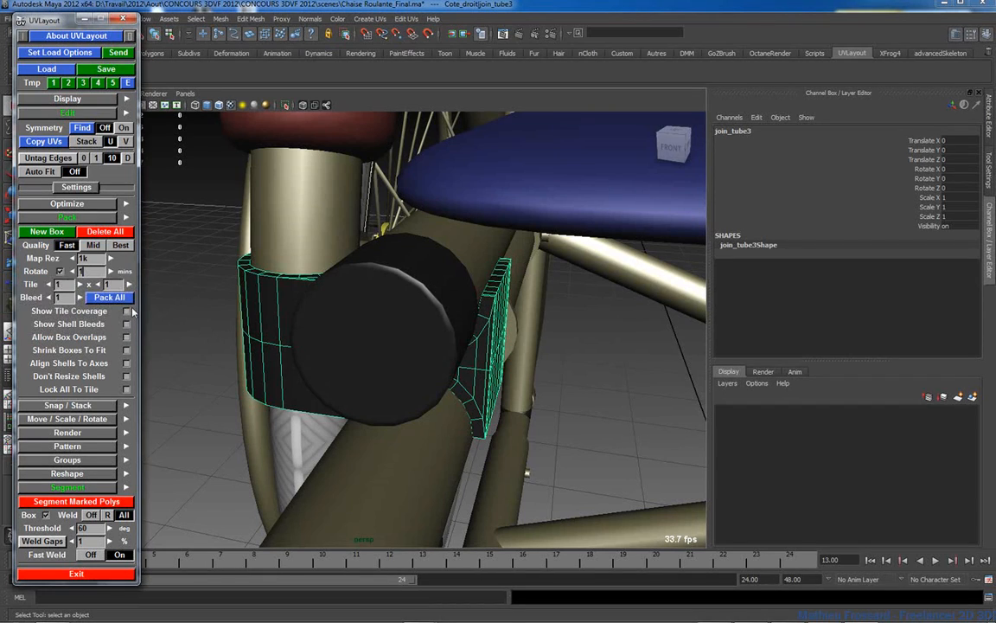
Set UVLayout's load options to create New UVs for the Poly type, and return to Maya's UVLayout bridge window
{"action": "left_click", "coordinate": [59, 52]}
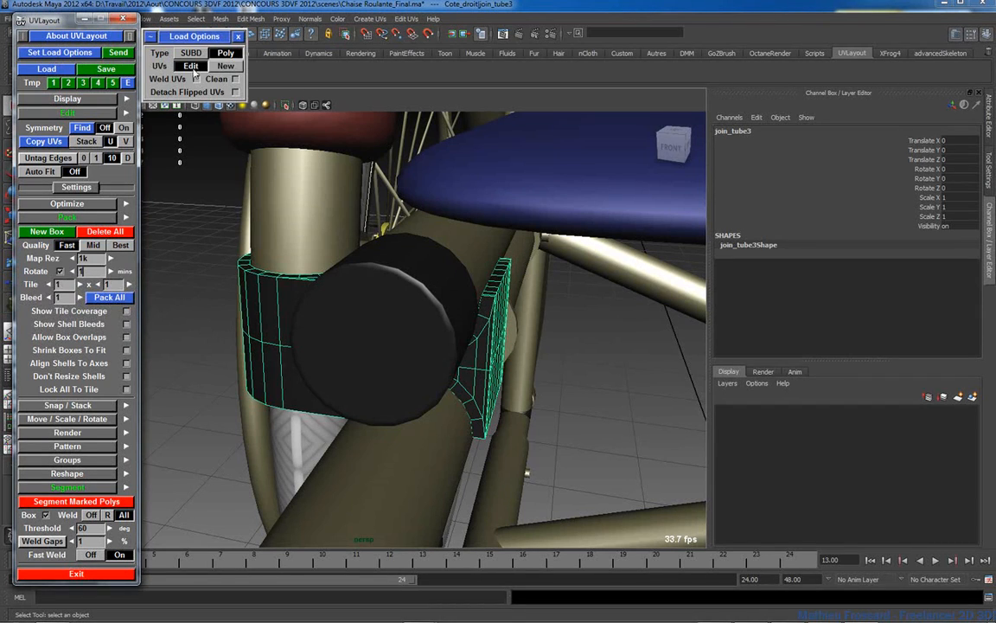
{"action": "left_click", "coordinate": [223, 67]}
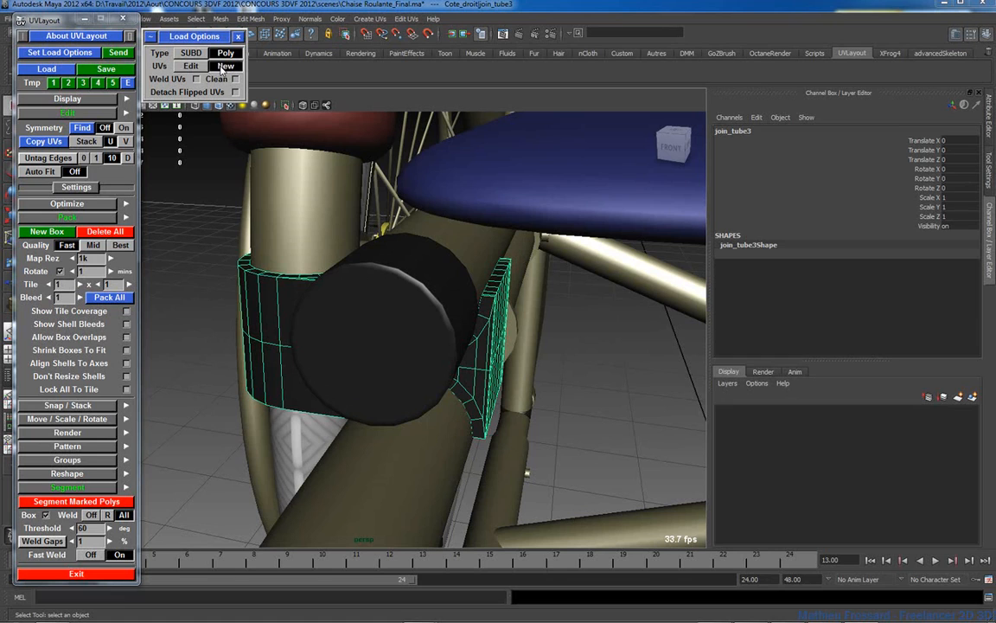
{"action": "left_click", "coordinate": [57, 52]}
{"action": "left_click", "coordinate": [160, 6]}
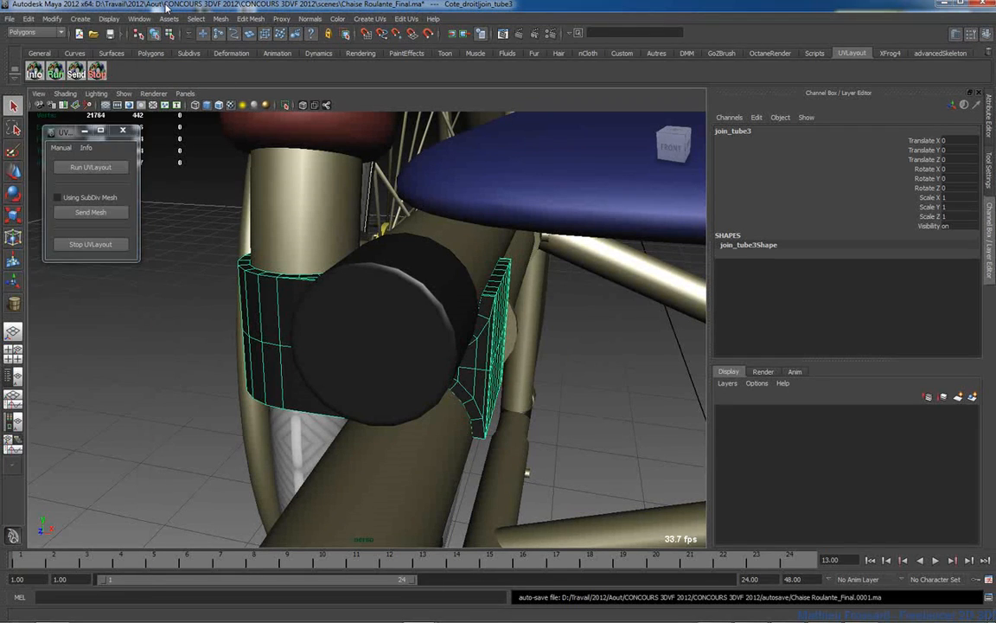
{"action": "left_click_drag", "start_coordinate": [63, 131], "coordinate": [60, 127]}
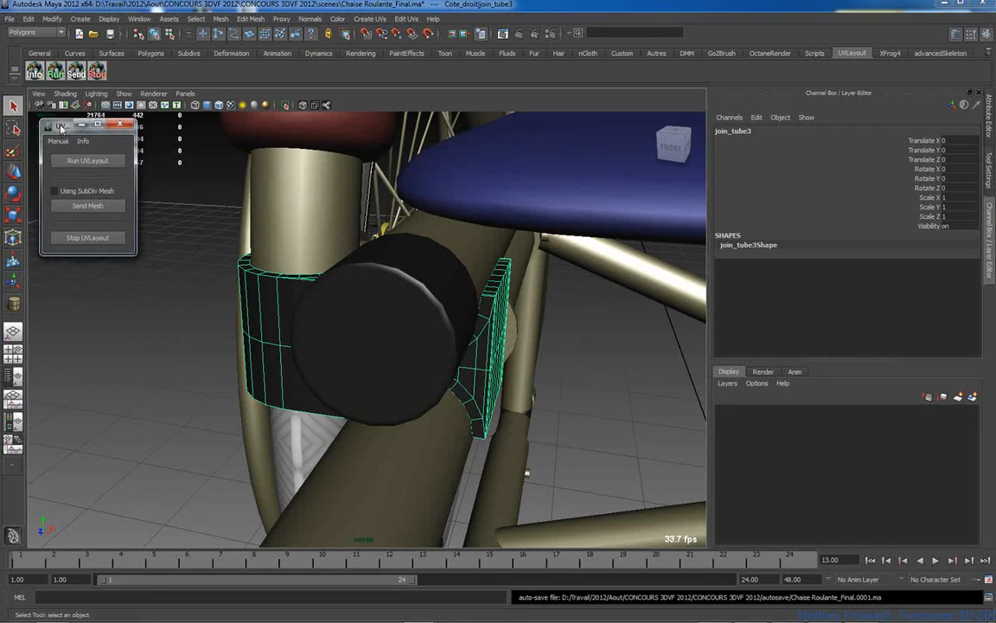
Send the selected tube joint mesh to UVLayout, collapse the Pack options there, and view the mesh from the front of its hole
{"action": "left_click", "coordinate": [98, 209]}
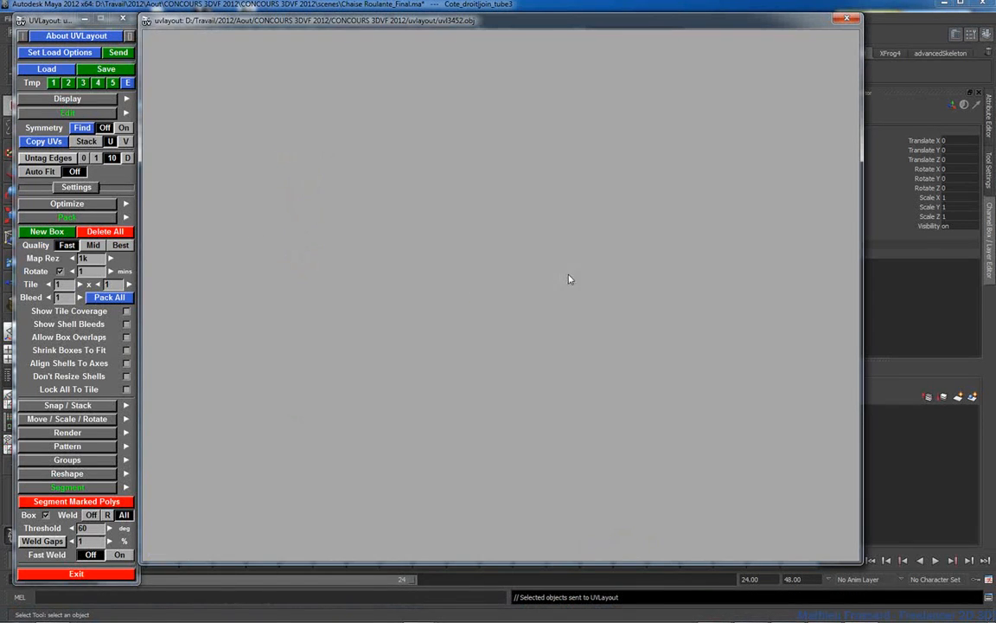
{"action": "left_click_drag", "start_coordinate": [533, 264], "coordinate": [321, 256]}
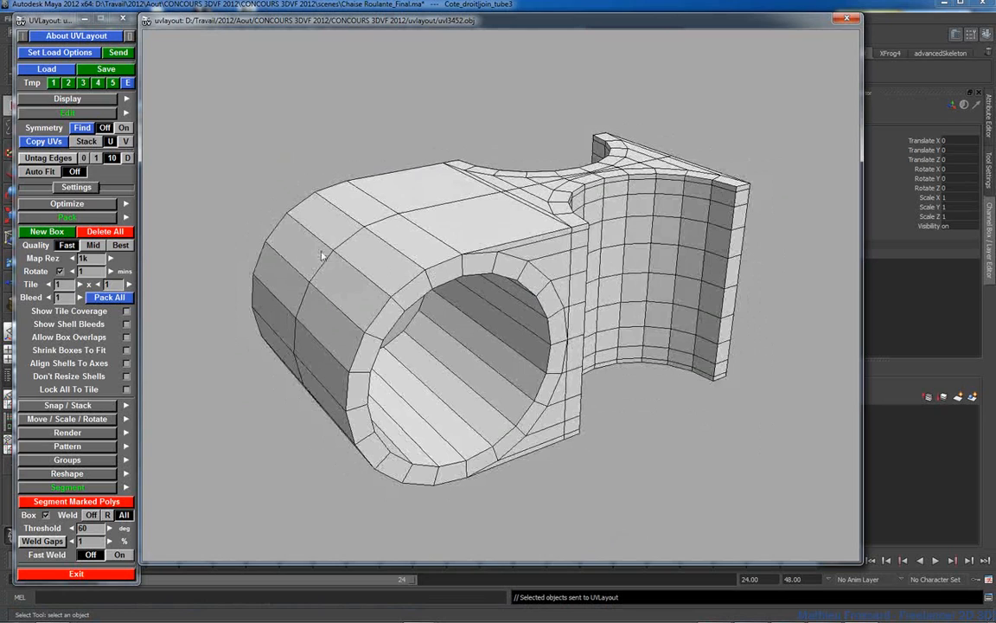
{"action": "left_click", "coordinate": [74, 215]}
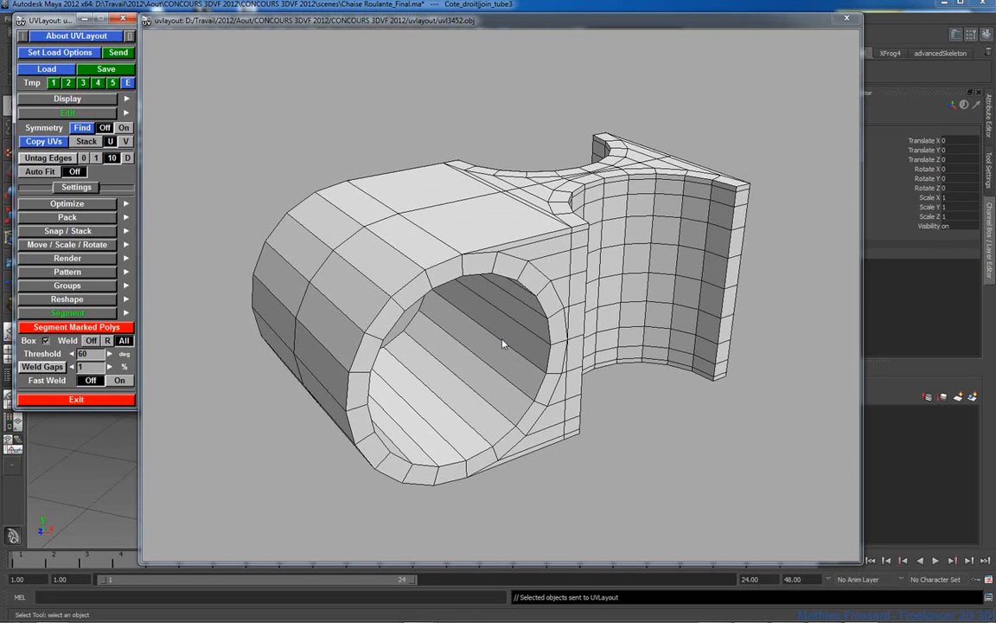
{"action": "left_click_drag", "start_coordinate": [505, 344], "coordinate": [481, 288]}
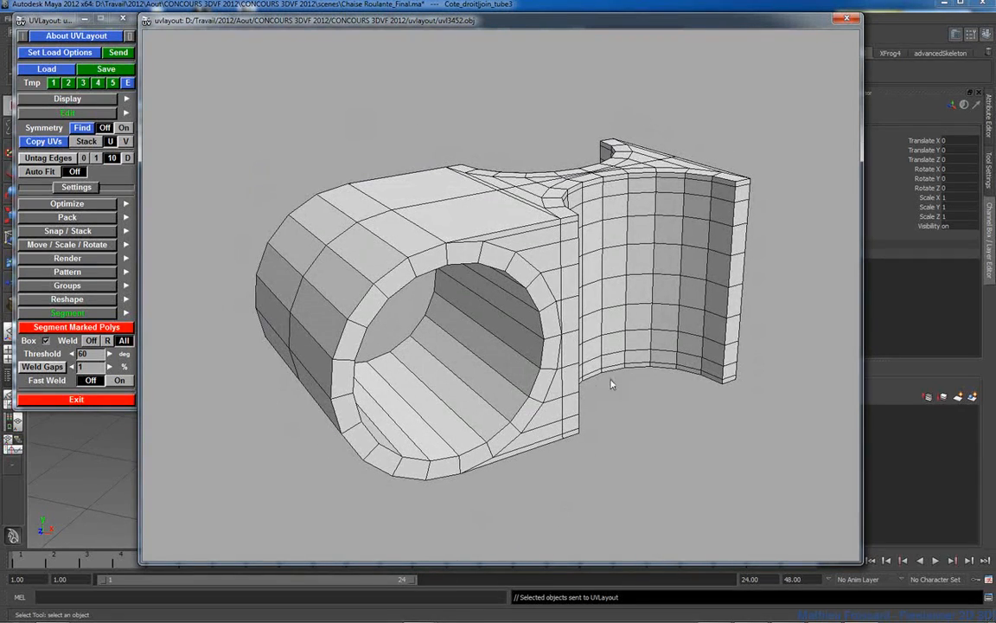
{"action": "left_click_drag", "start_coordinate": [628, 125], "coordinate": [530, 278]}
Mark a few polygons beside the joint's round hole and expand the marking to the whole mesh
{"action": "key", "text": "g"}
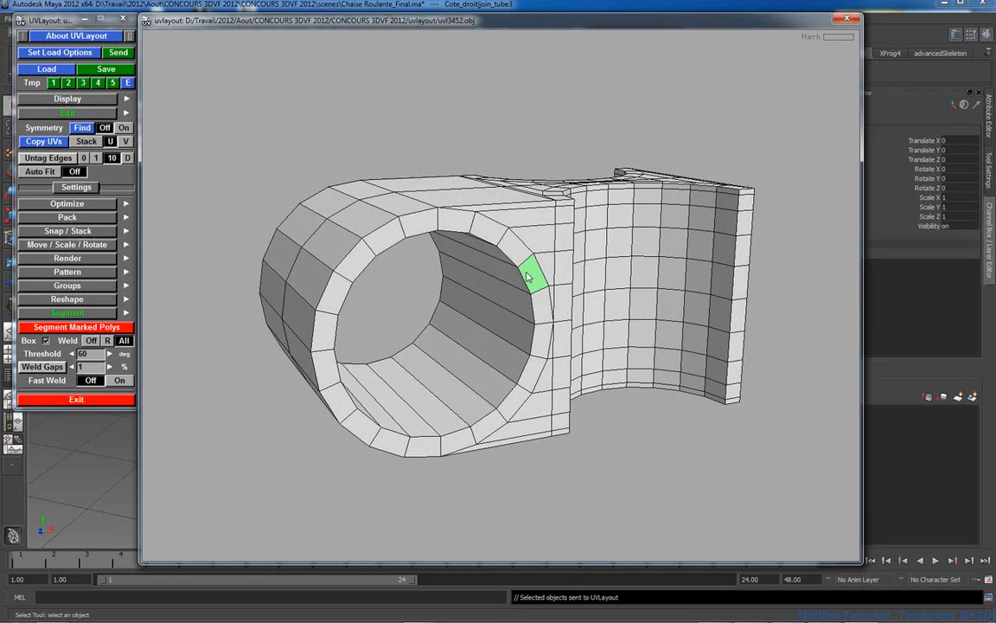
{"action": "key", "text": "g"}
{"action": "key", "text": "g"}
{"action": "key", "text": "g"}
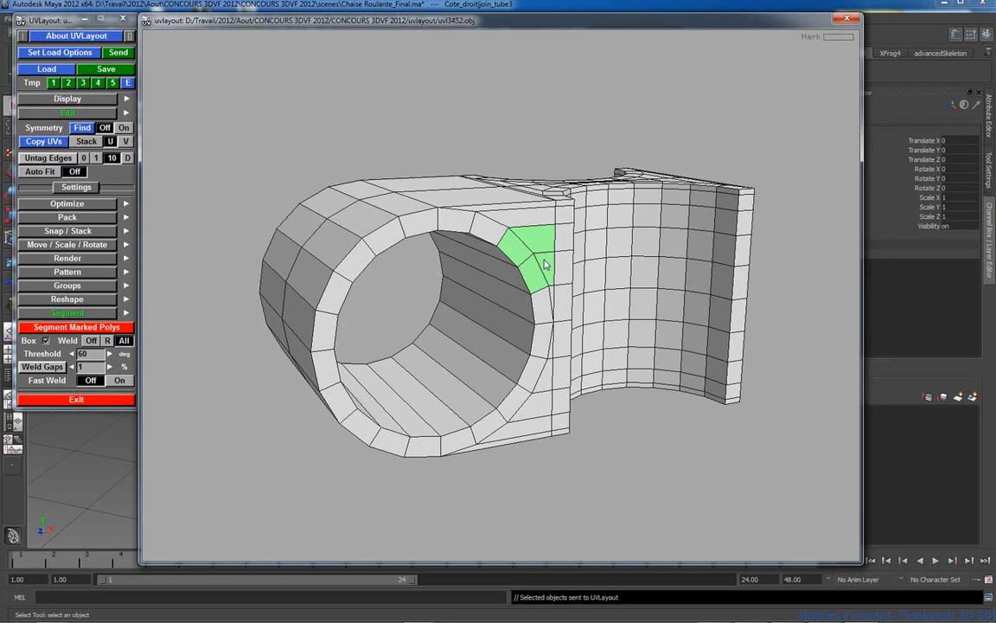
{"action": "key", "text": "f"}
{"action": "left_click_drag", "start_coordinate": [489, 238], "coordinate": [515, 295]}
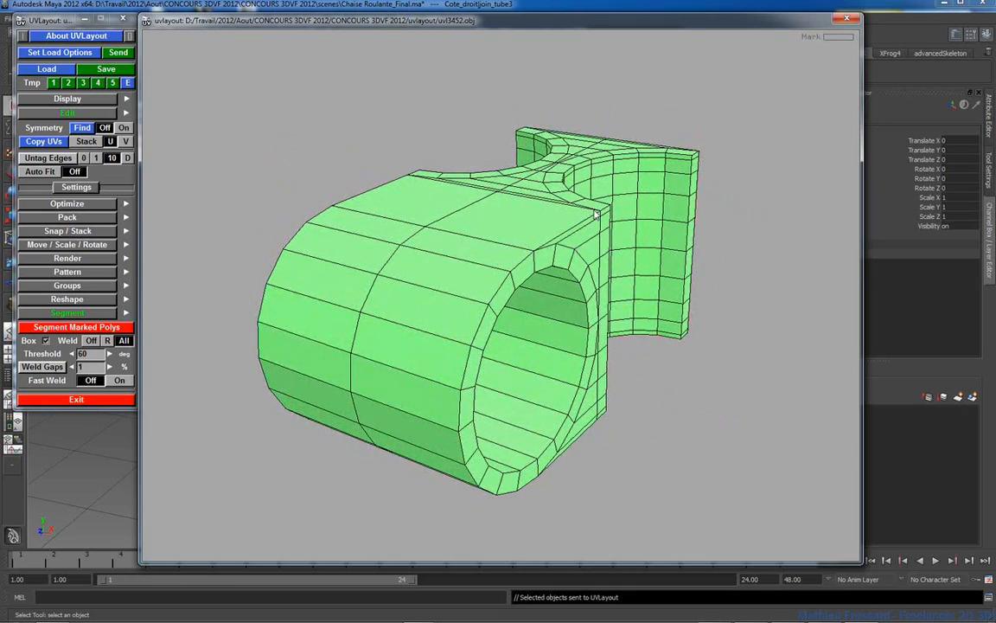
Segment the marked polygons with Weld set to All and the Threshold set to 70 degrees
{"action": "left_click", "coordinate": [106, 341]}
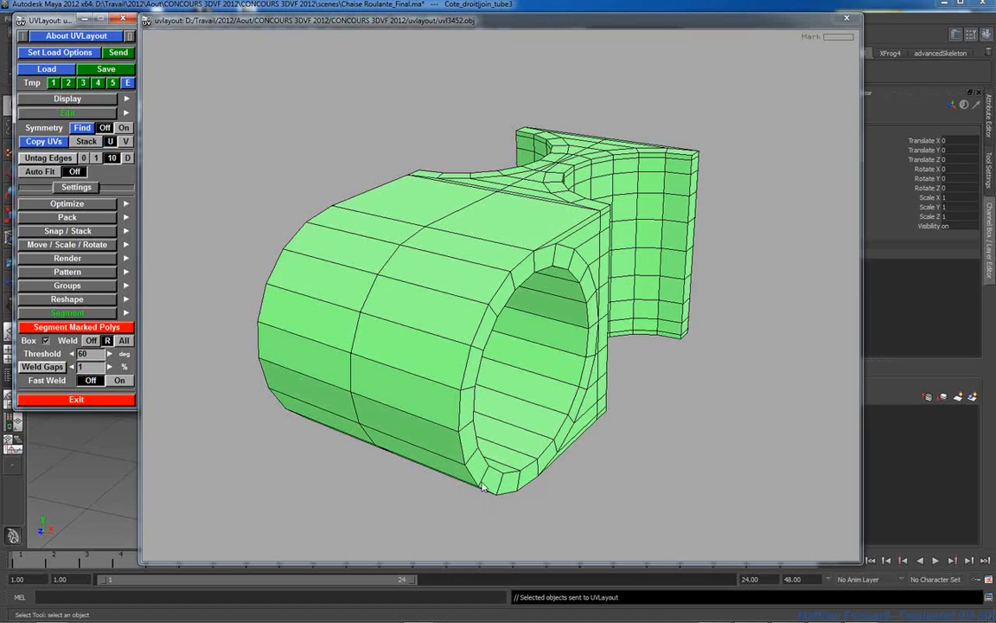
{"action": "left_click", "coordinate": [123, 341]}
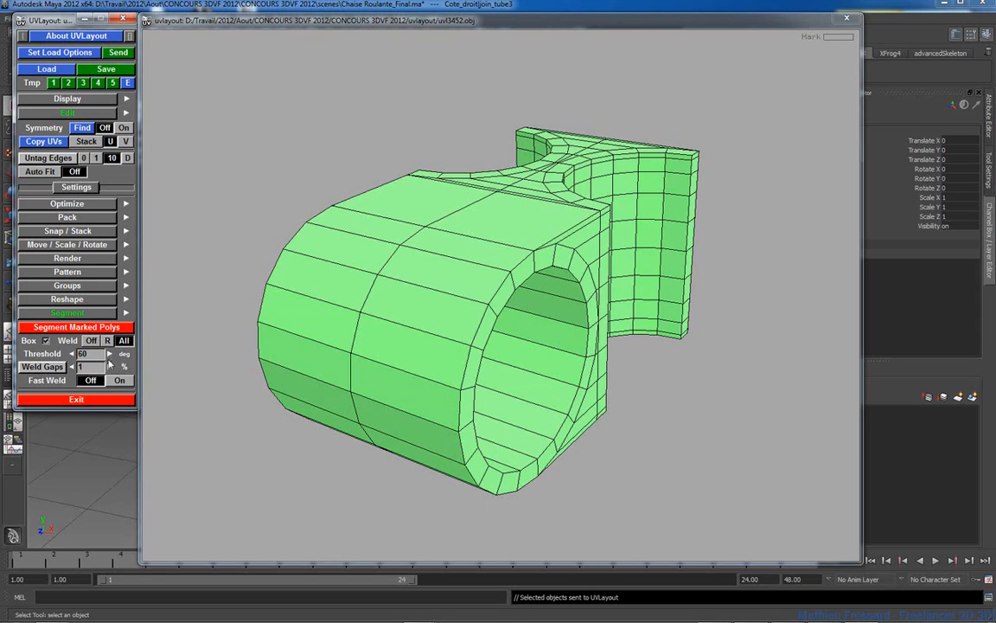
{"action": "left_click", "coordinate": [84, 355]}
{"action": "left_click_drag", "start_coordinate": [683, 340], "coordinate": [514, 276]}
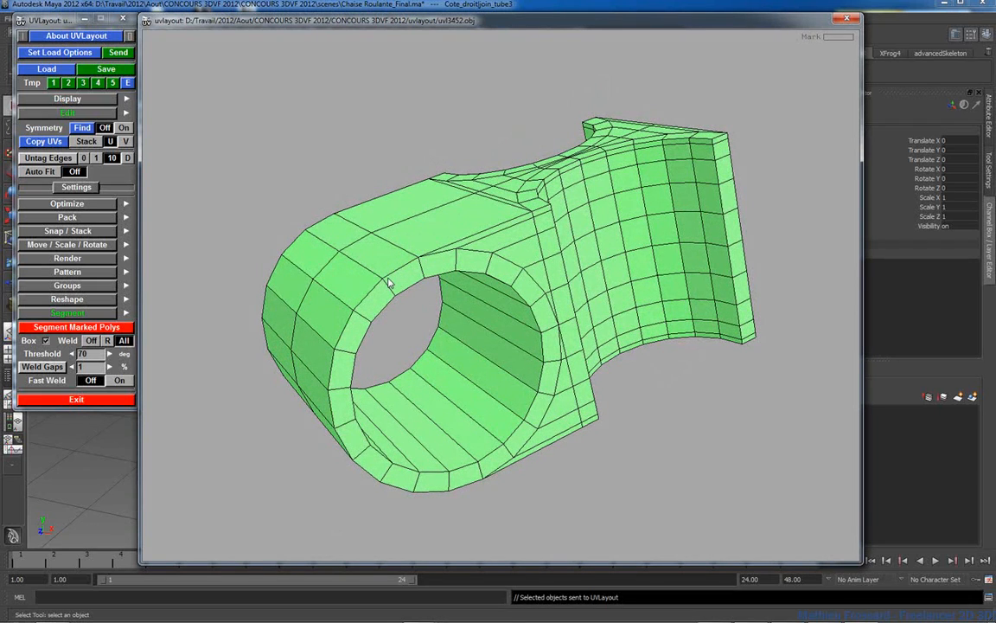
{"action": "left_click_drag", "start_coordinate": [390, 281], "coordinate": [499, 275]}
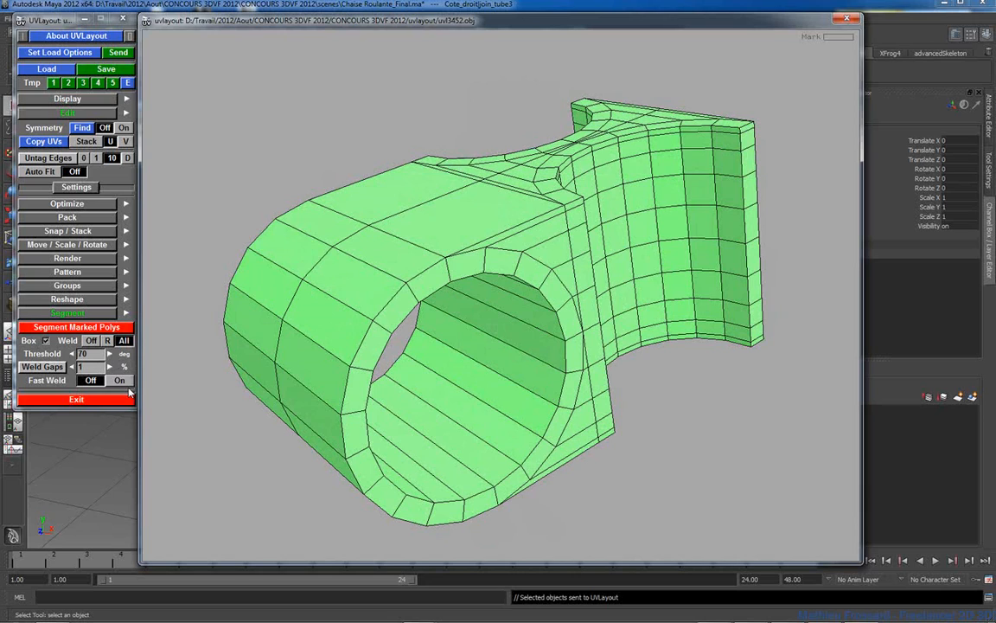
{"action": "mouse_move", "coordinate": [397, 286]}
{"action": "left_mouse_down"}
{"action": "mouse_move", "coordinate": [443, 276]}
{"action": "mouse_move", "coordinate": [410, 280]}
{"action": "left_mouse_up"}
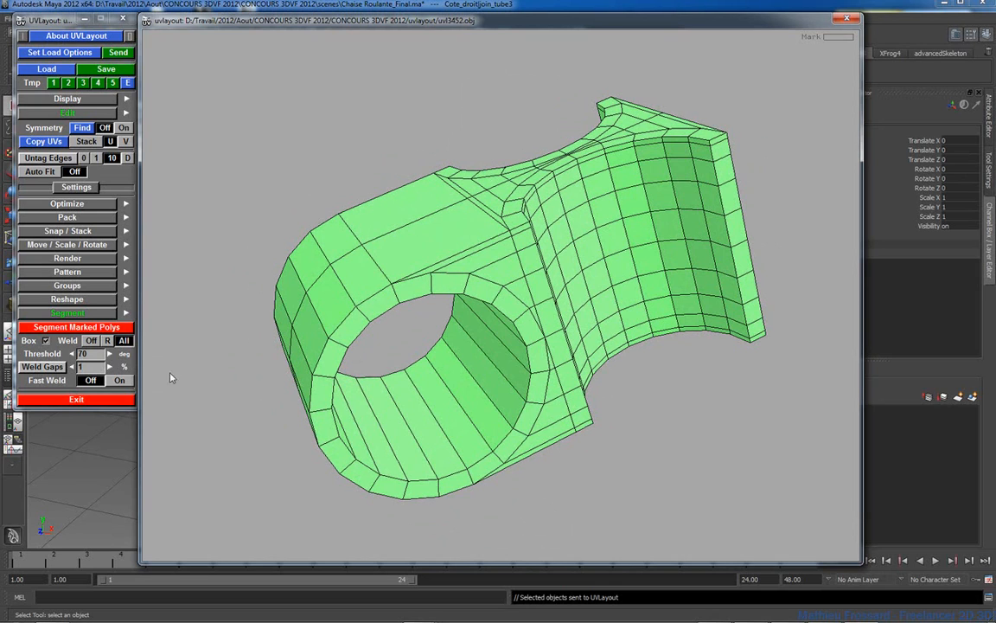
{"action": "left_click", "coordinate": [76, 328]}
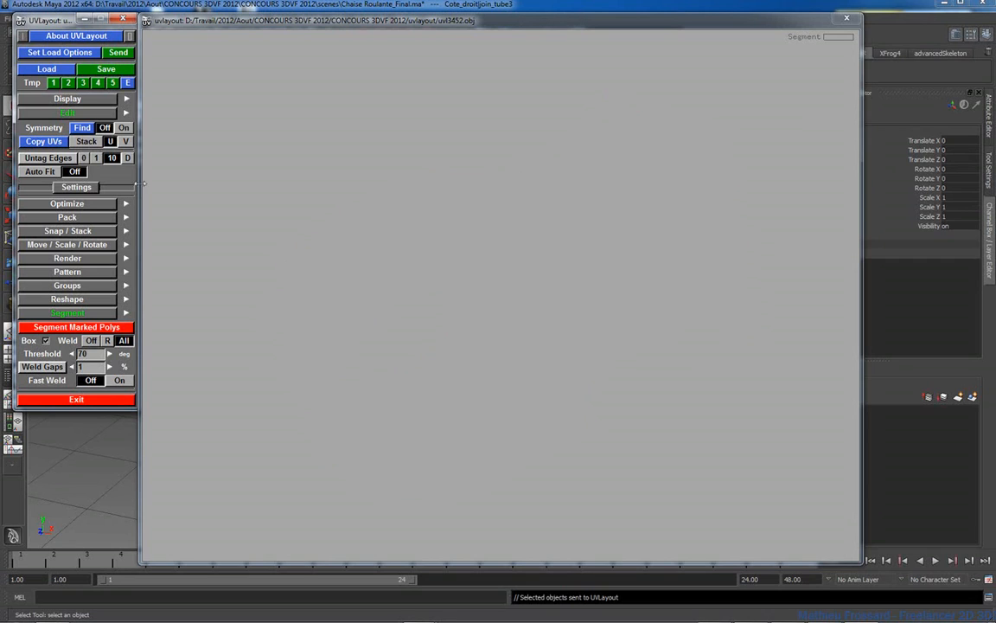
Switch to the UV view and examine the segmented shells where the ring-ended shell meets the long vertical strip
{"action": "left_click", "coordinate": [85, 101]}
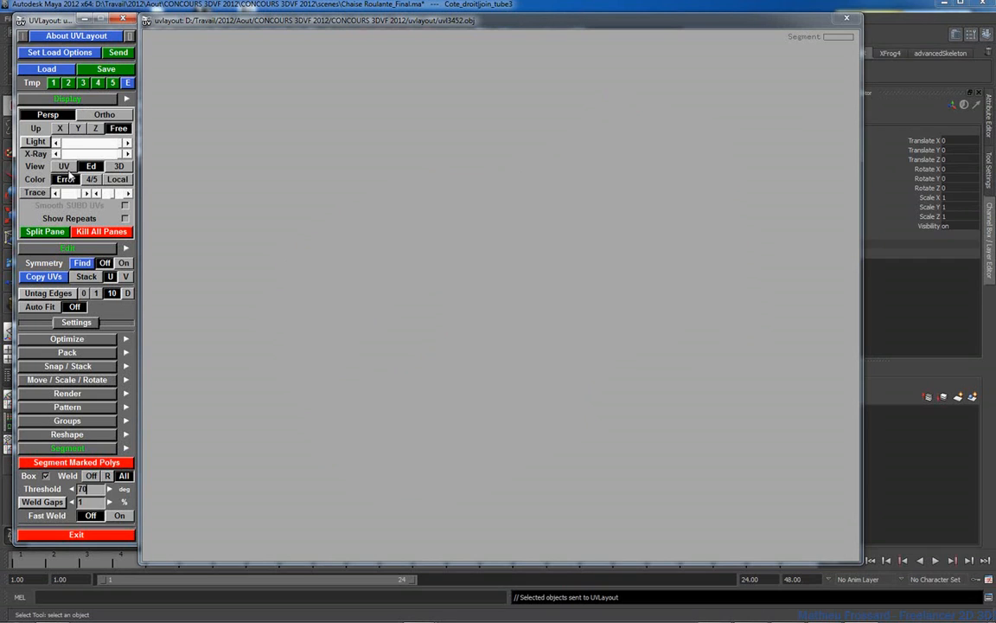
{"action": "left_click", "coordinate": [75, 101]}
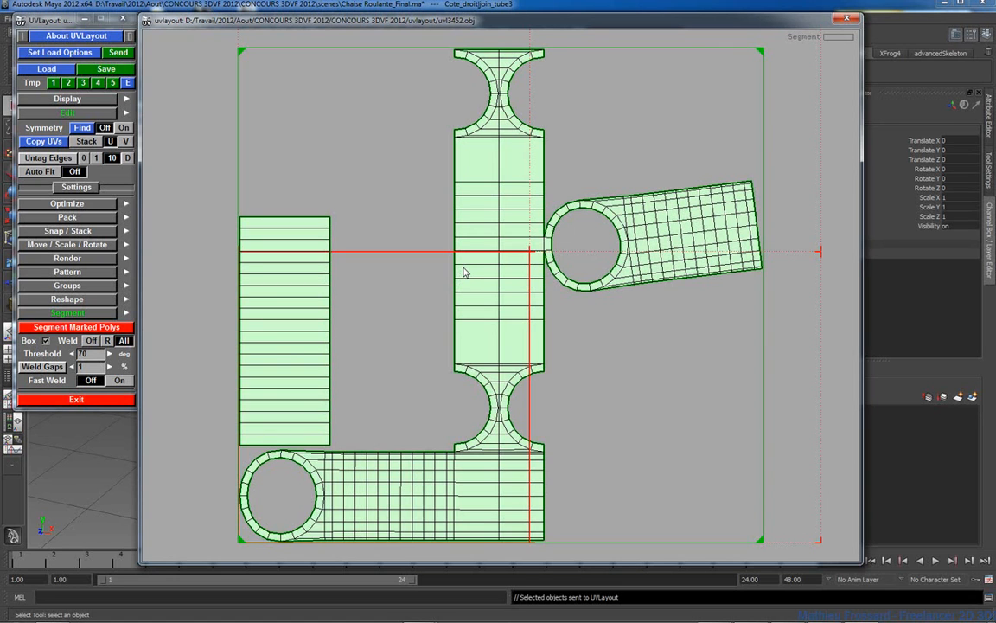
{"action": "right_click_drag", "start_coordinate": [447, 256], "coordinate": [734, 299]}
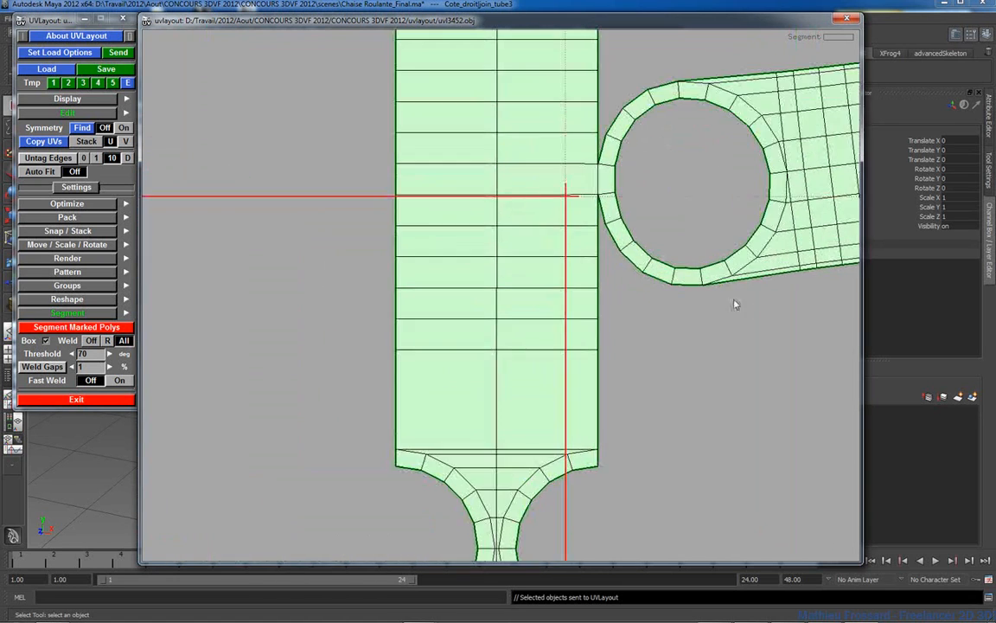
{"action": "scroll", "coordinate": [435, 283], "scroll_direction": "down", "scroll_amount": 5}
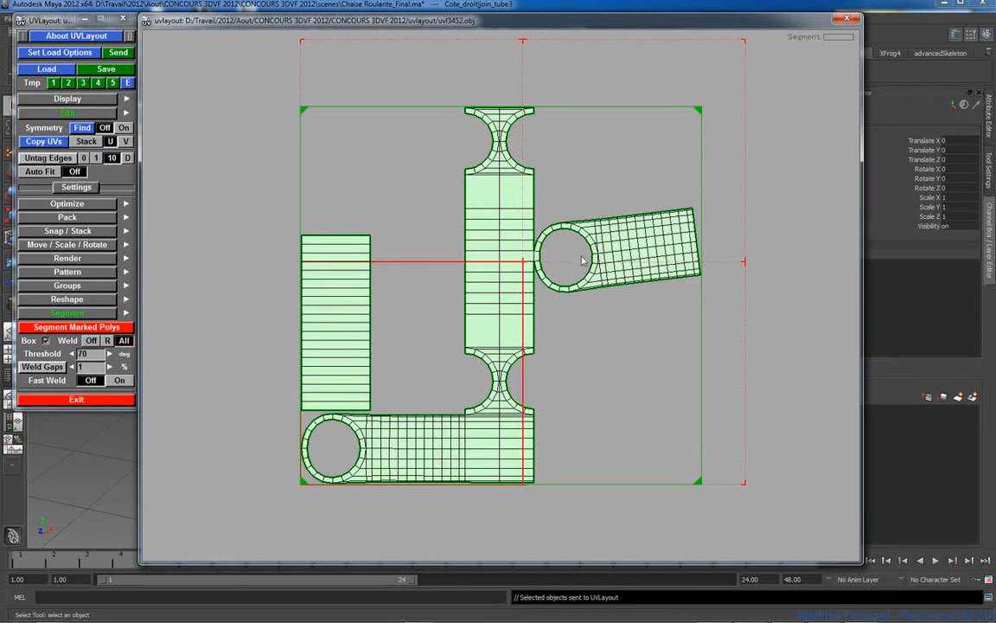
{"action": "scroll", "coordinate": [597, 290], "scroll_direction": "up", "scroll_amount": 6}
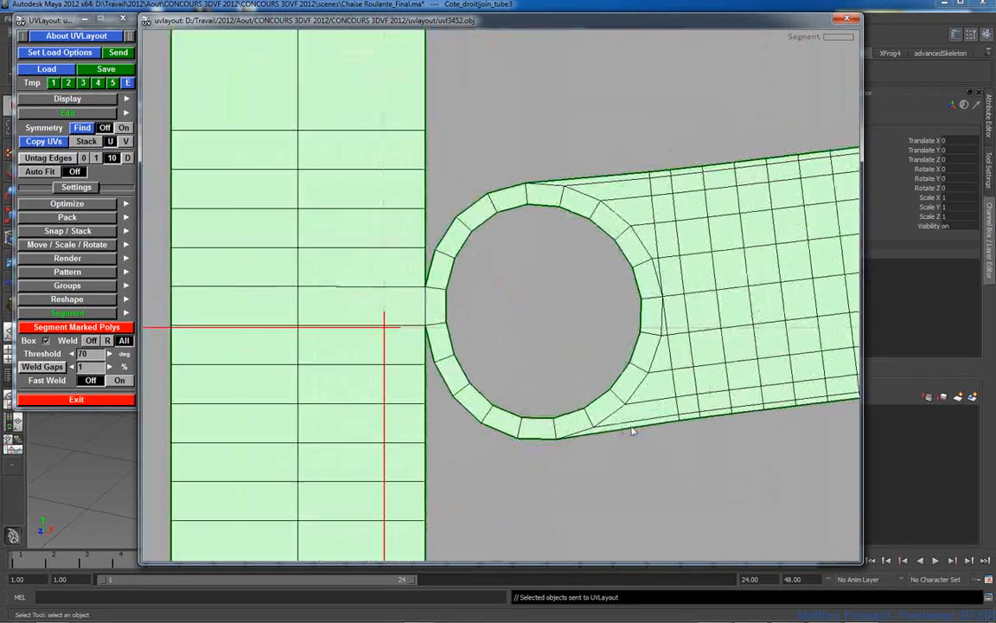
{"action": "scroll", "coordinate": [597, 407], "scroll_direction": "up", "scroll_amount": 1}
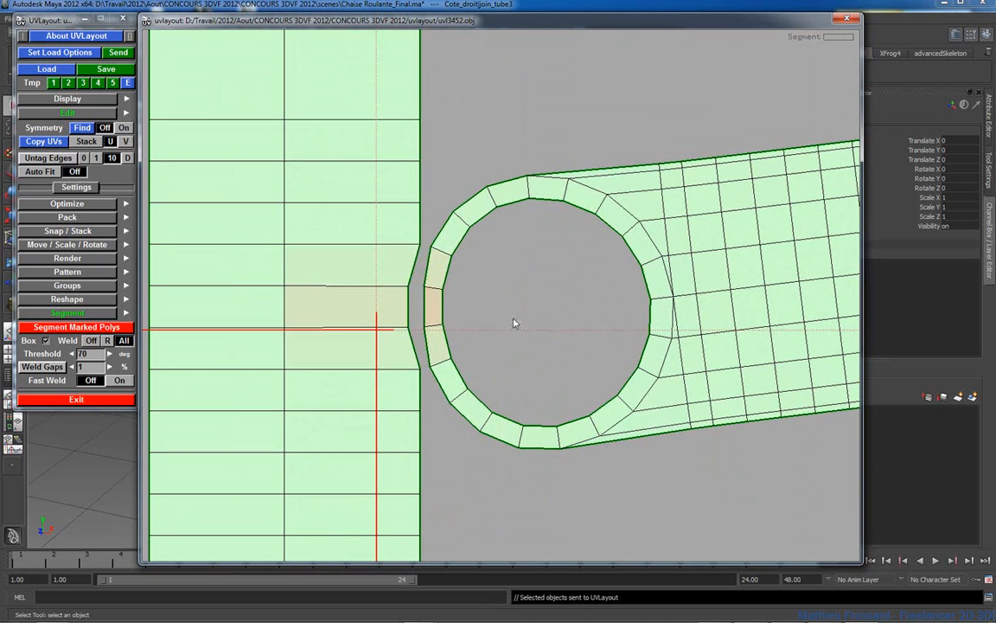
Flatten the ring-ended shell and the adjoining vertical strip, and move the ring-ended shell down into free space
{"action": "scroll", "coordinate": [433, 311], "scroll_direction": "down", "scroll_amount": 2}
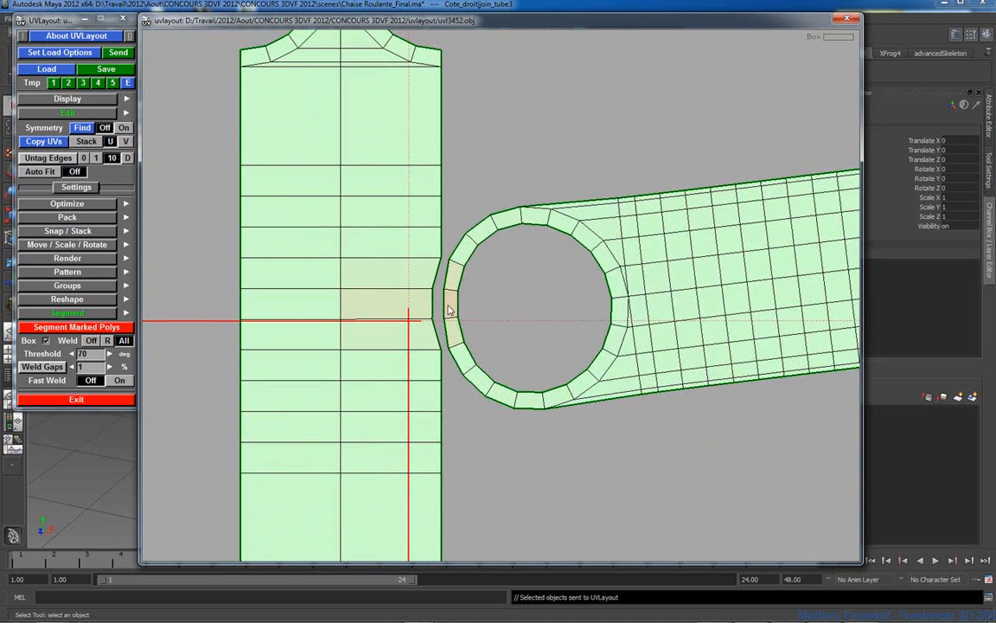
{"action": "key", "text": "f"}
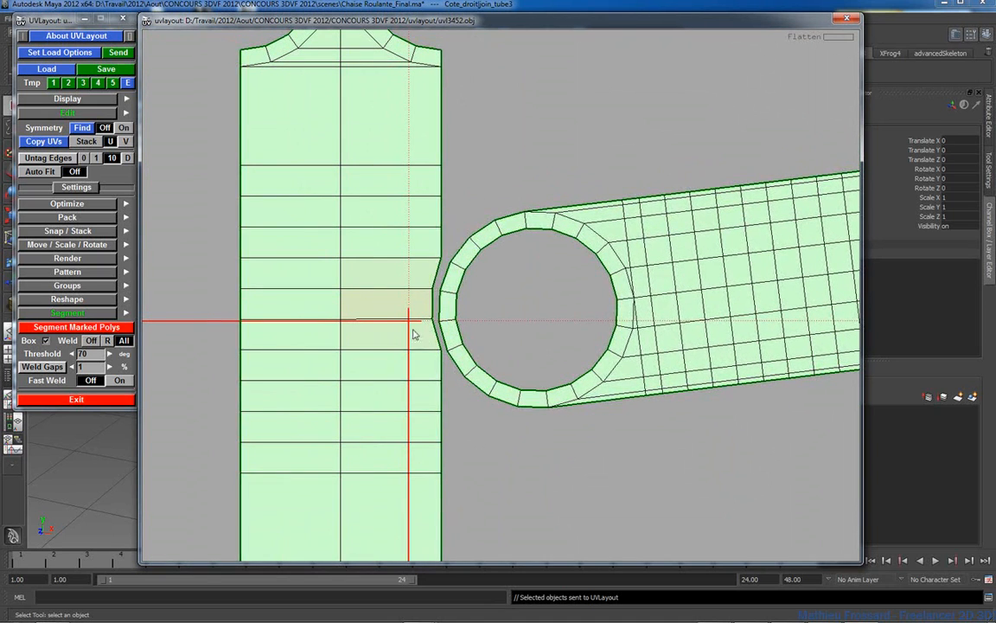
{"action": "scroll", "coordinate": [597, 380], "scroll_direction": "down", "scroll_amount": 3}
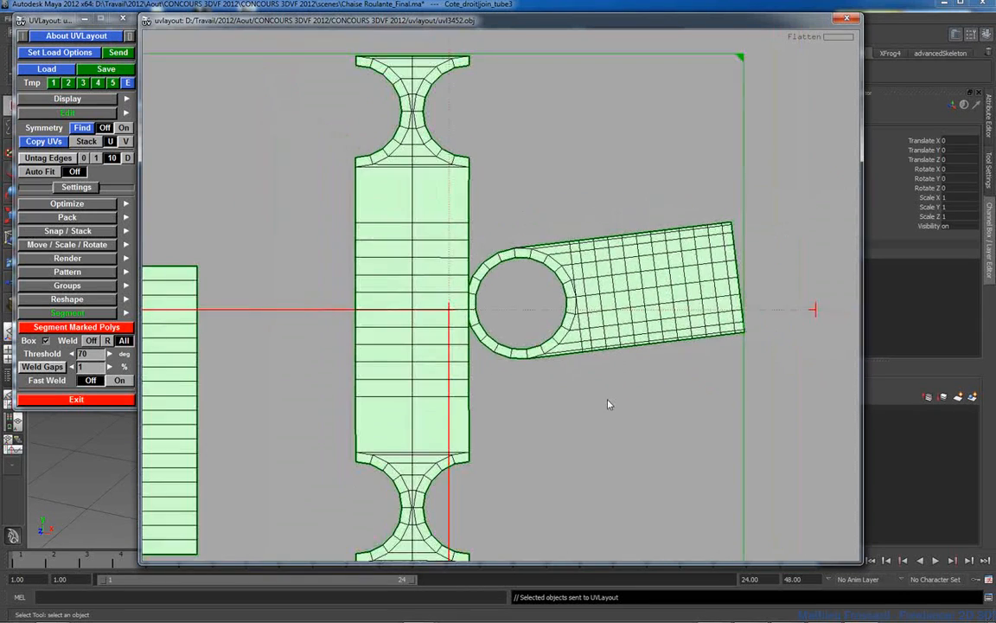
{"action": "middle_click_drag", "start_coordinate": [650, 321], "coordinate": [609, 368]}
{"action": "scroll", "coordinate": [610, 346], "scroll_direction": "down", "scroll_amount": 2}
{"action": "middle_click_drag", "start_coordinate": [609, 322], "coordinate": [611, 282]}
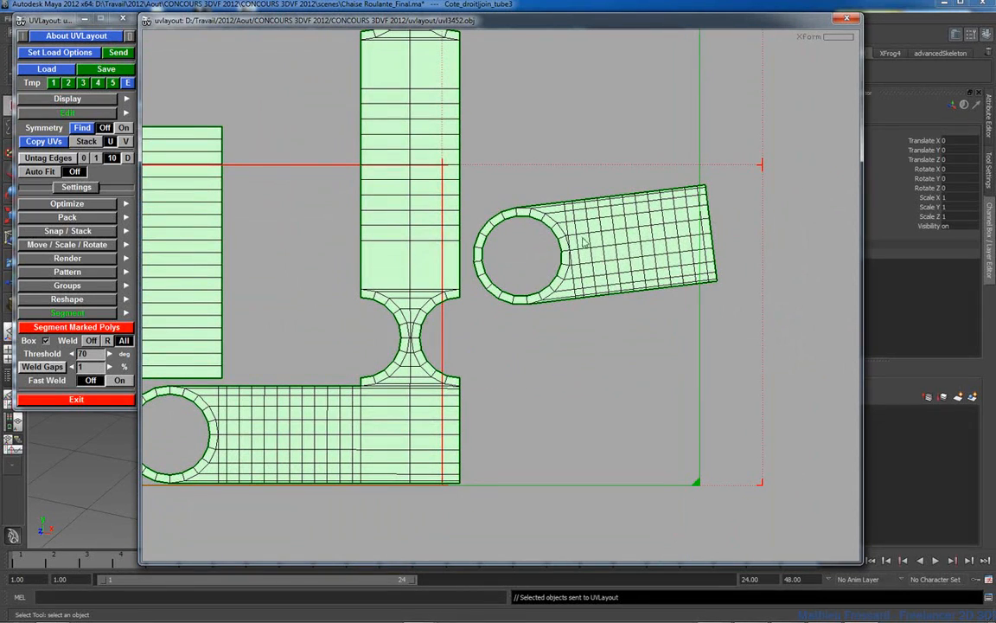
Straighten the tilted ring-ended shell so that its long sides run horizontally
{"action": "right_click_drag", "start_coordinate": [600, 261], "coordinate": [756, 323]}
{"action": "middle_click_drag", "start_coordinate": [757, 328], "coordinate": [543, 406]}
{"action": "right_click_drag", "start_coordinate": [454, 433], "coordinate": [520, 378]}
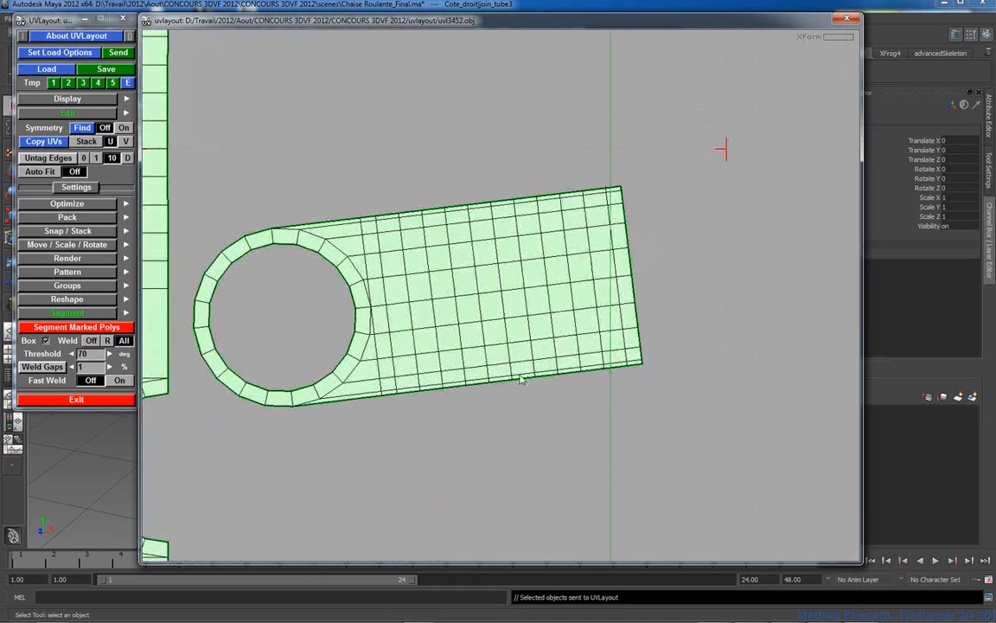
{"action": "left_click_drag", "start_coordinate": [533, 360], "coordinate": [525, 362]}
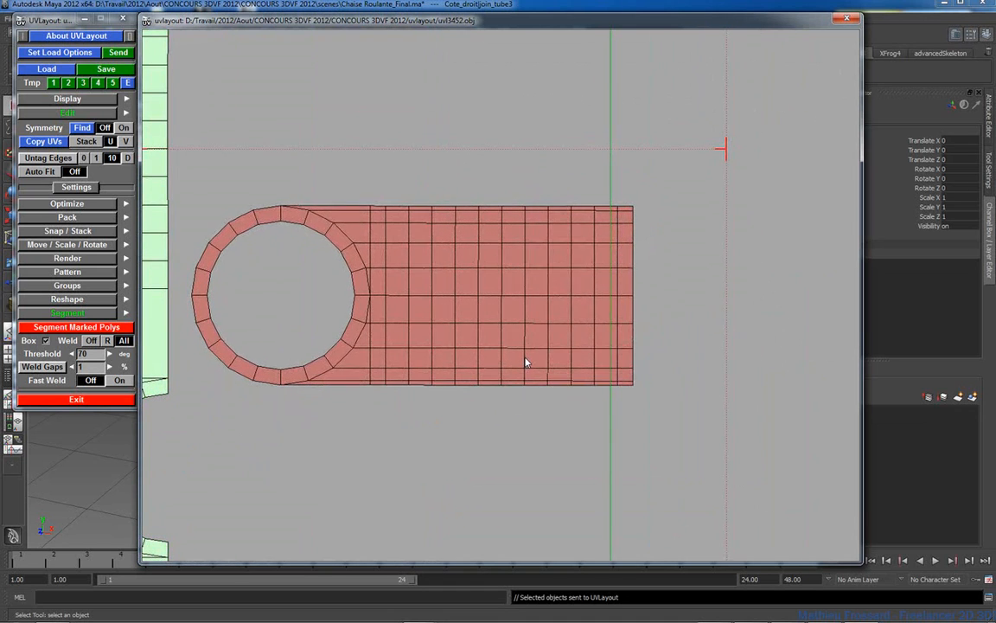
{"action": "scroll", "coordinate": [494, 366], "scroll_direction": "down", "scroll_amount": 2}
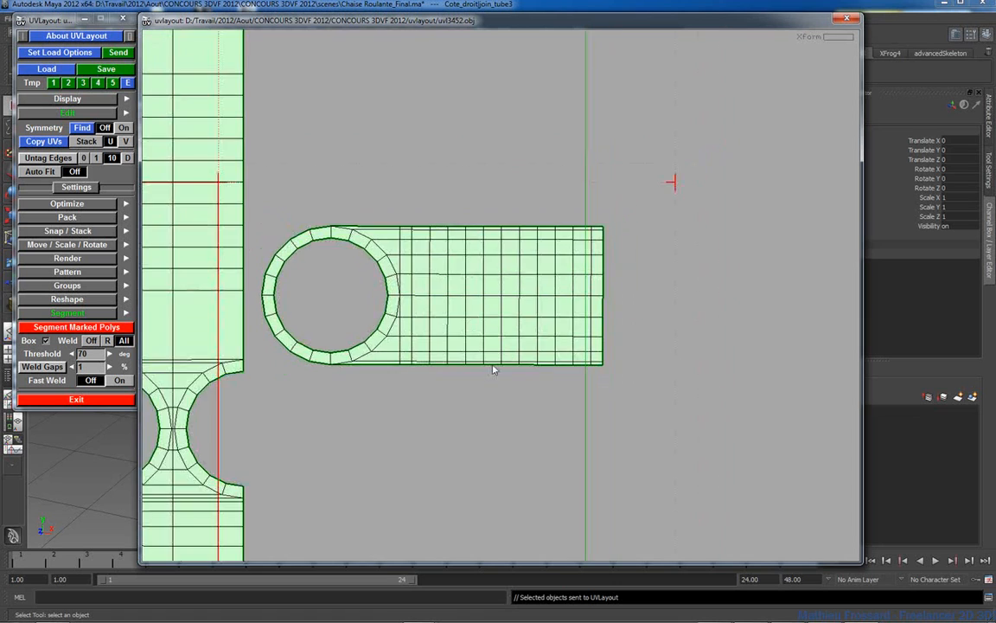
Tag the ring-ended shell's centre line and the vertical edge rows across its rectangular part
{"action": "middle_click_drag", "start_coordinate": [494, 367], "coordinate": [618, 334]}
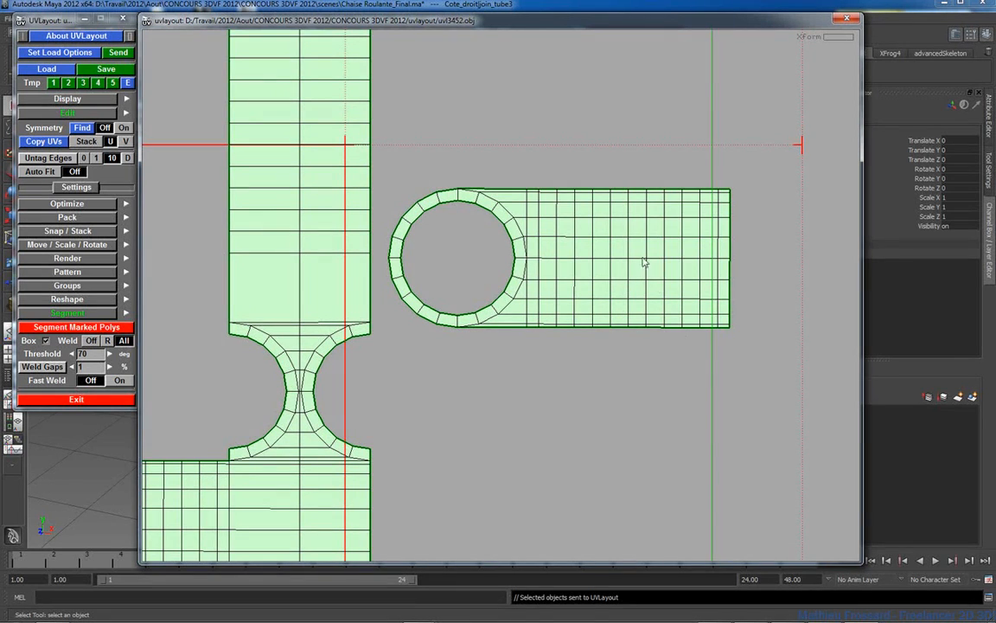
{"action": "key", "text": "c"}
{"action": "key", "text": "c"}
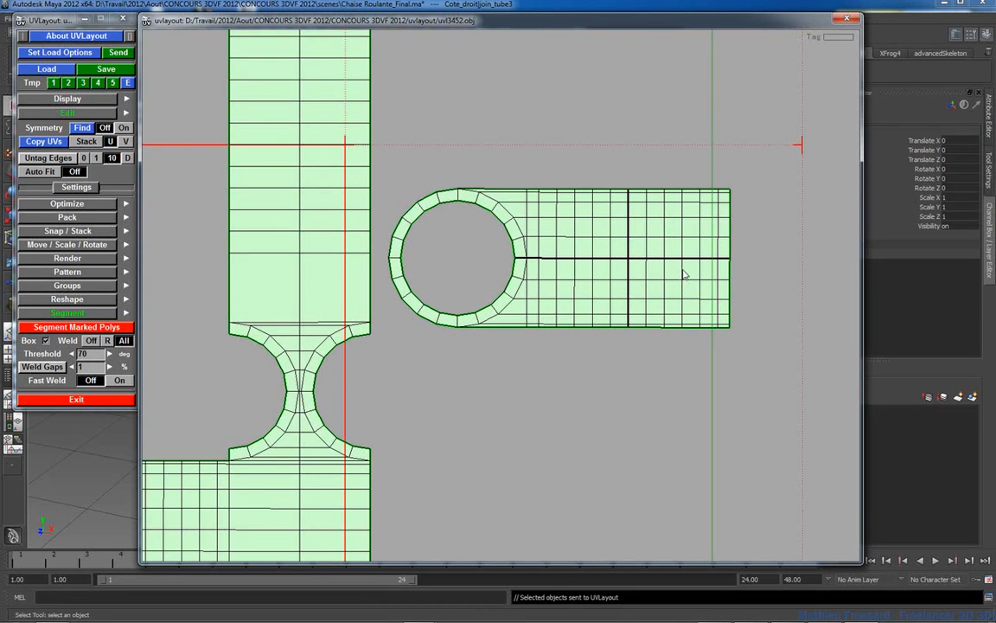
{"action": "key", "text": "shift+c"}
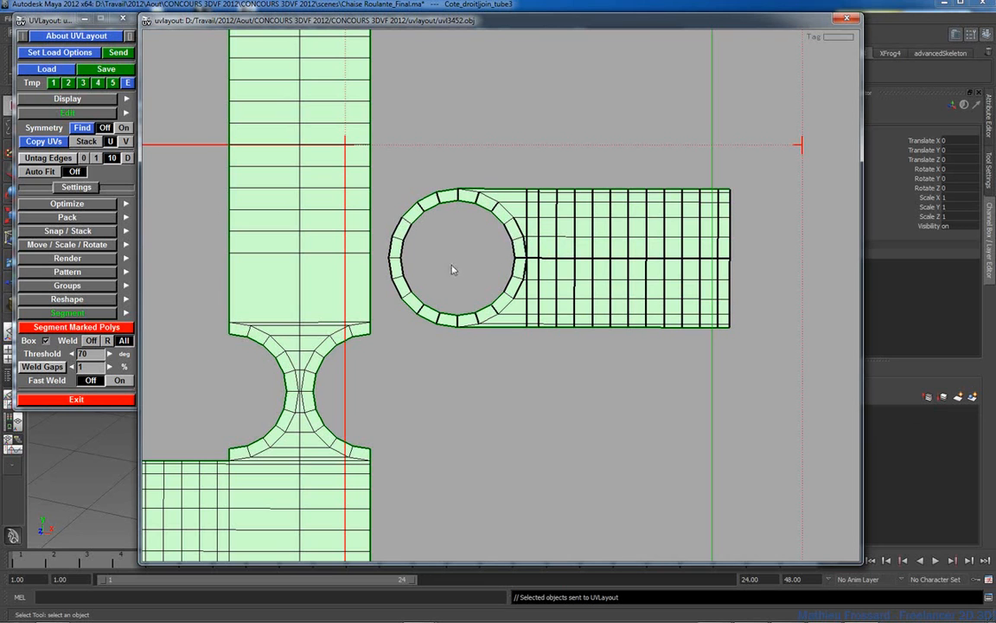
Flatten the ring-ended shell along its tagged centre line and vertical edge rows to straighten them
{"action": "scroll", "coordinate": [467, 259], "scroll_direction": "up", "scroll_amount": 2}
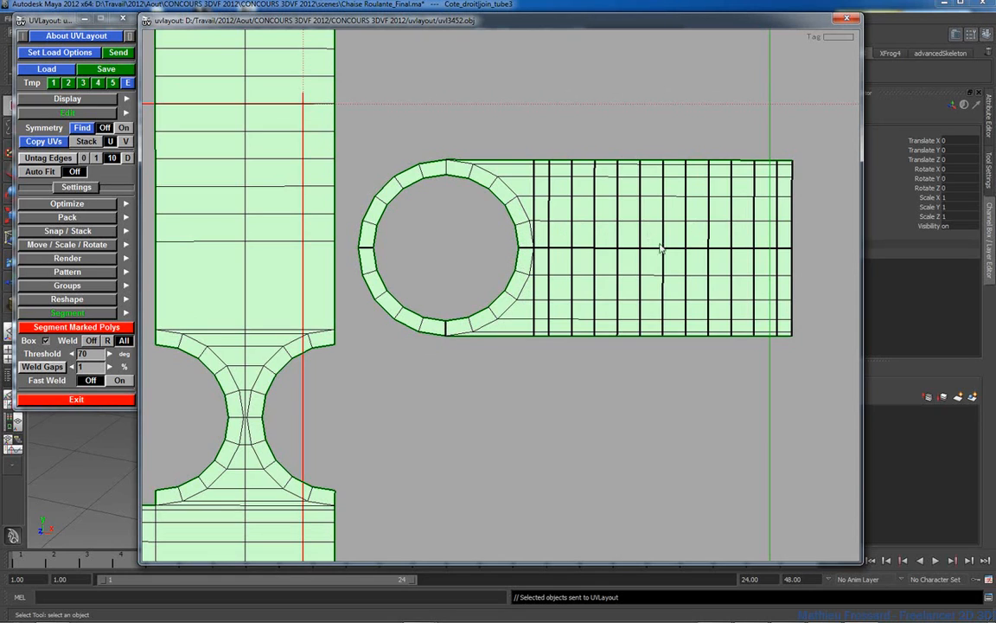
{"action": "right_click_drag", "start_coordinate": [695, 252], "coordinate": [681, 252]}
{"action": "middle_click_drag", "start_coordinate": [680, 252], "coordinate": [634, 256]}
{"action": "right_click_drag", "start_coordinate": [634, 256], "coordinate": [586, 257]}
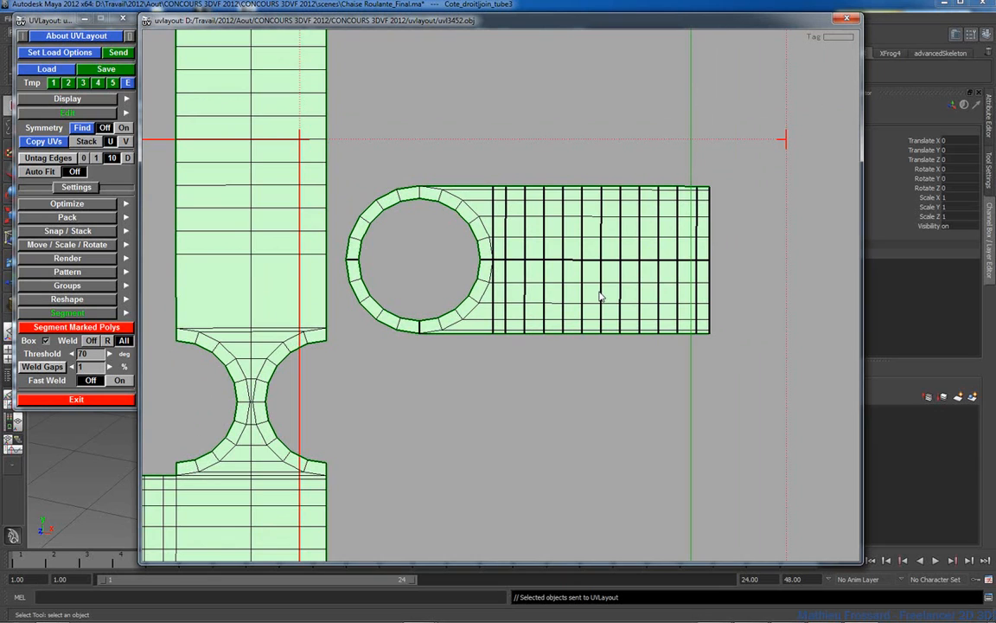
{"action": "key", "text": "f"}
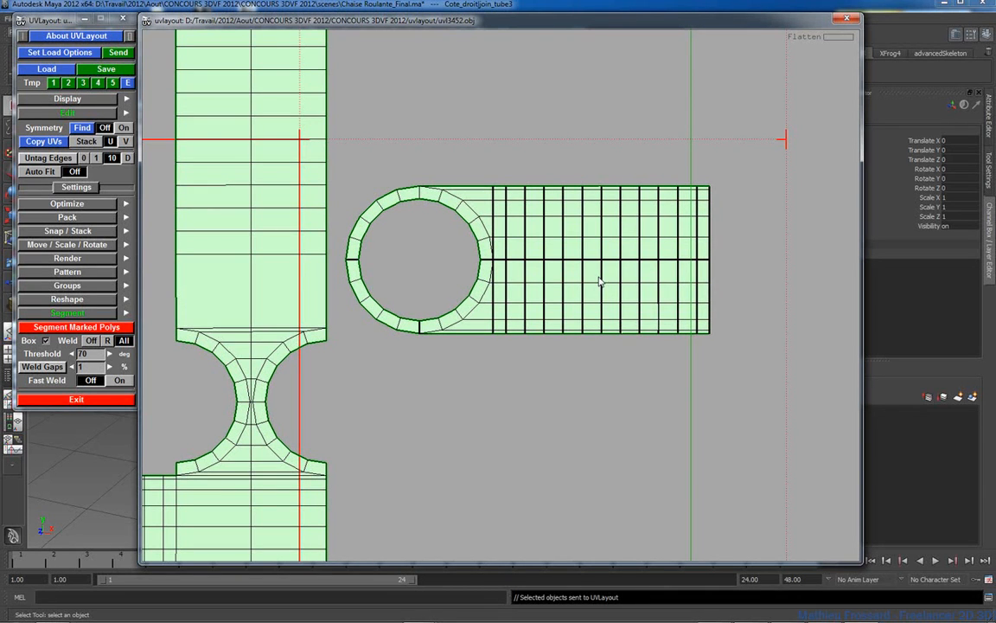
{"action": "right_click_drag", "start_coordinate": [596, 280], "coordinate": [638, 318]}
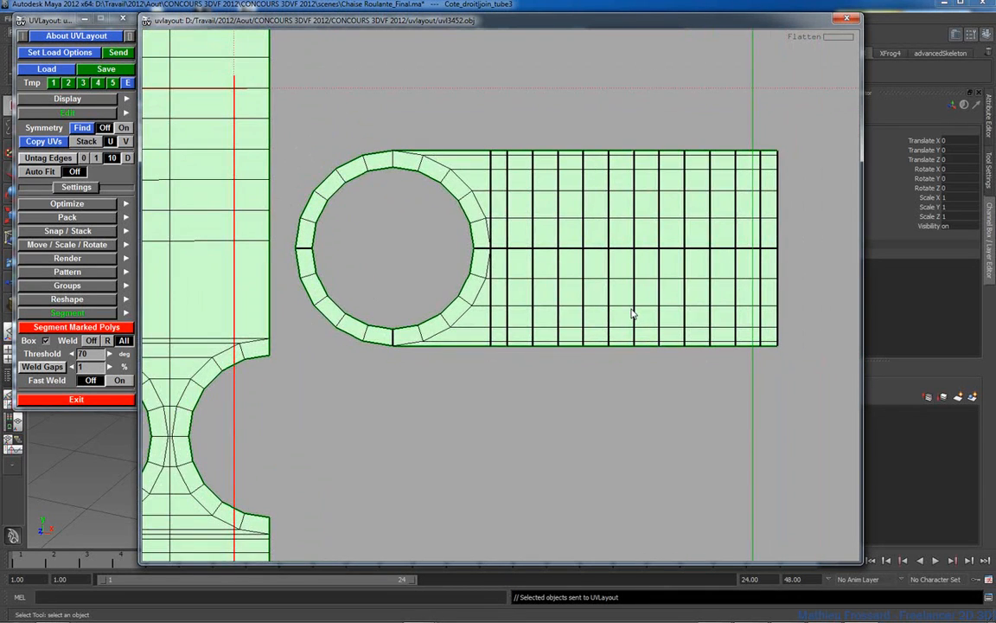
Tag the ring-ended shell's horizontal edge rows as well, and clear the edge tags
{"action": "key", "text": "t"}
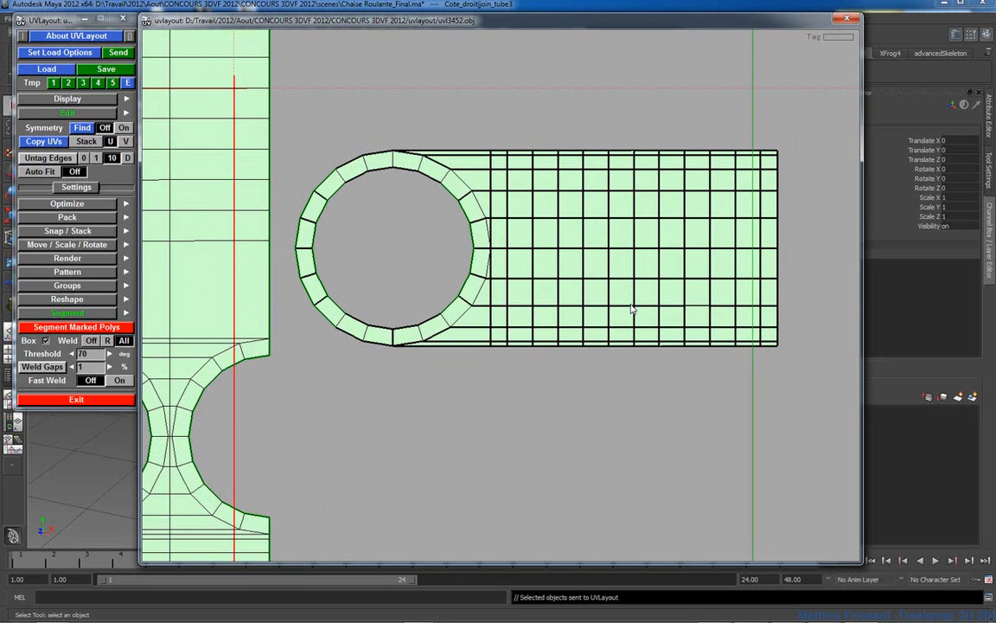
{"action": "key", "text": "t"}
{"action": "right_click_drag", "start_coordinate": [669, 294], "coordinate": [550, 357]}
{"action": "middle_click_drag", "start_coordinate": [551, 357], "coordinate": [579, 360]}
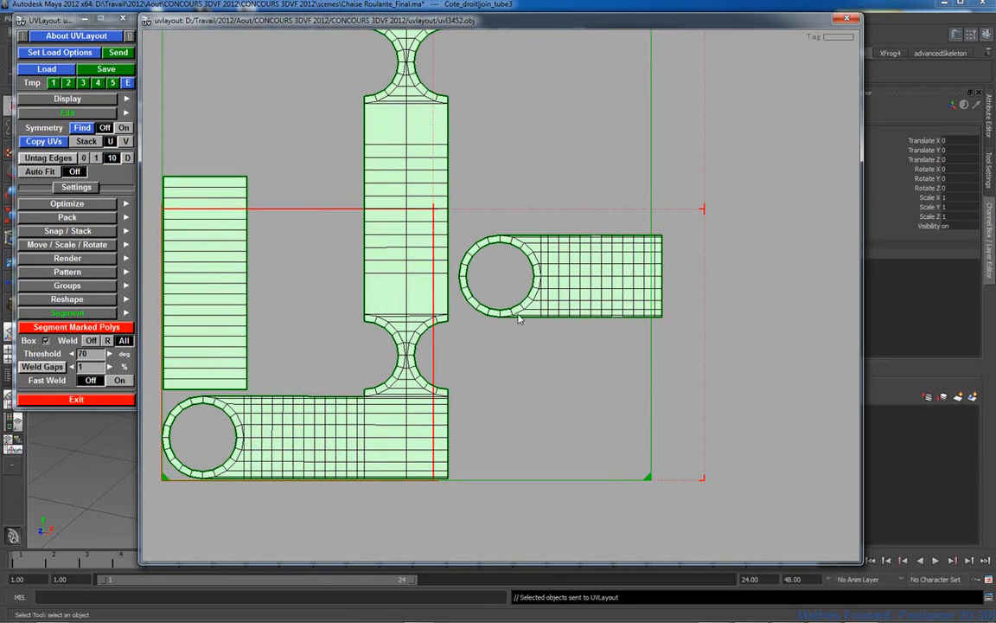
Turn on Fast Weld and weld the detached ring-ended shell to the open end of the lower ring-ended shell along their whole shared edge
{"action": "left_click", "coordinate": [119, 380]}
{"action": "left_click", "coordinate": [449, 432]}
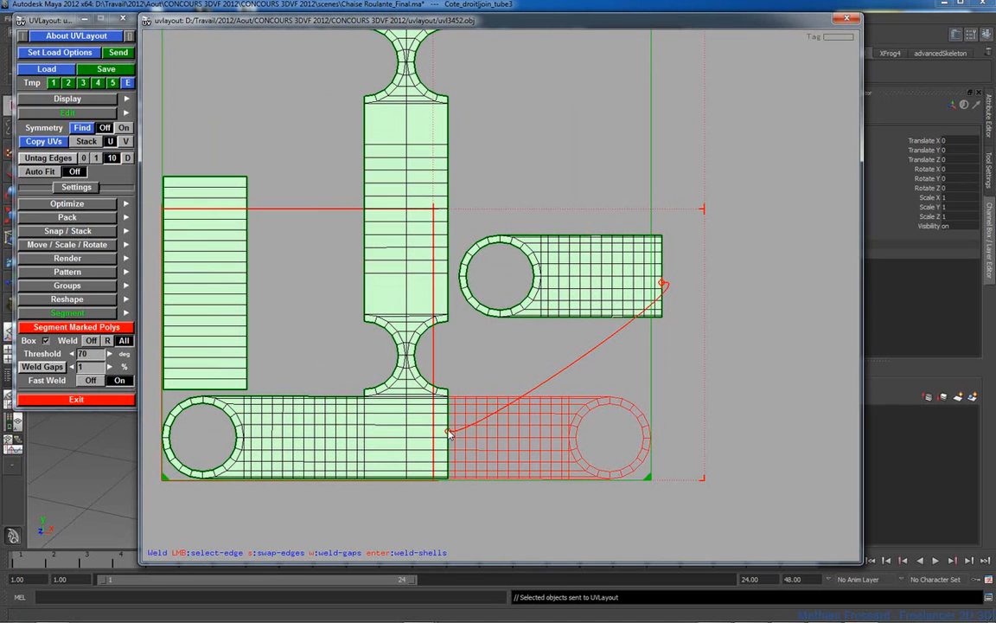
{"action": "right_click_drag", "start_coordinate": [360, 394], "coordinate": [463, 305]}
{"action": "middle_click_drag", "start_coordinate": [444, 440], "coordinate": [482, 296]}
{"action": "scroll", "coordinate": [483, 299], "scroll_direction": "up", "scroll_amount": 1}
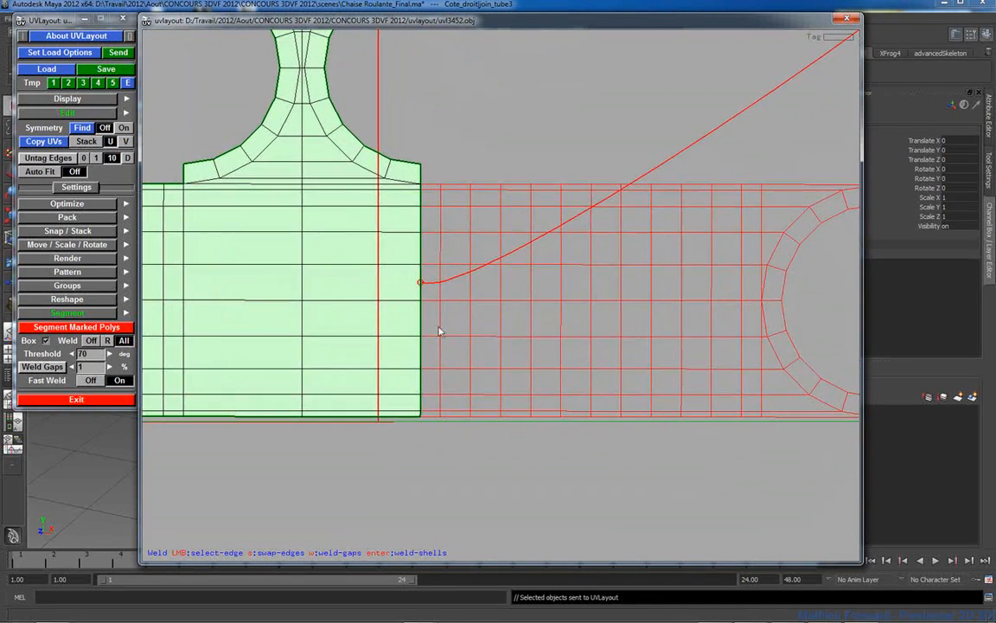
{"action": "key", "text": "Return"}
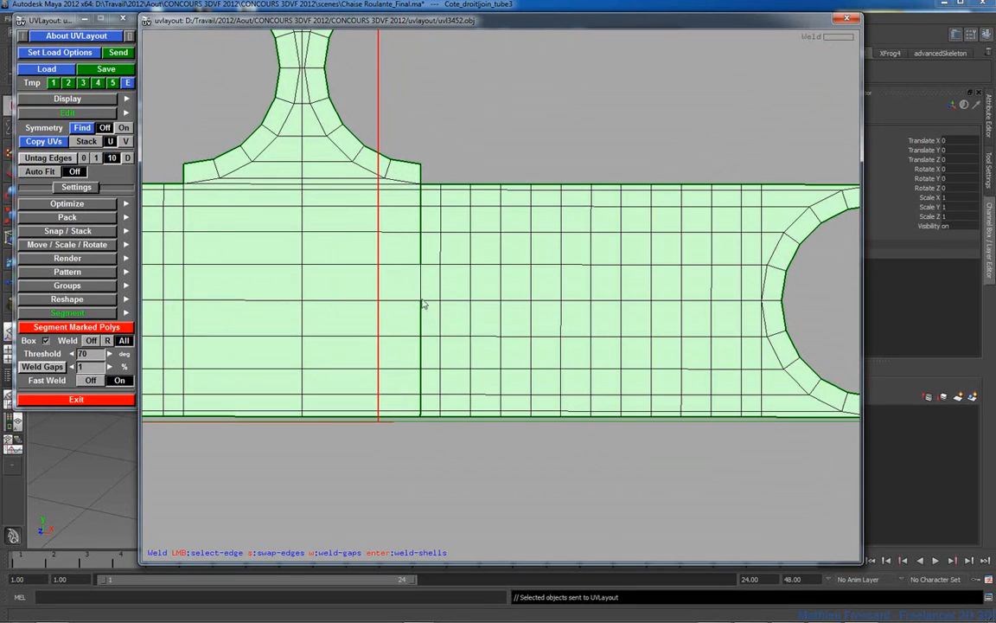
{"action": "key", "text": "w"}
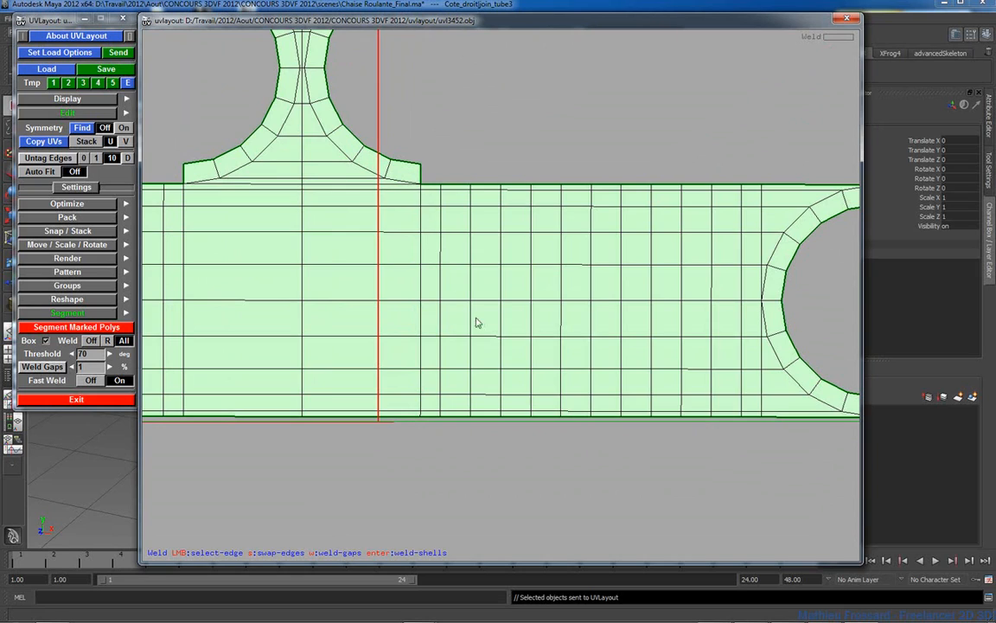
Examine the edge rows of the joined double-ringed shell around the weld, and its attachment to the waisted upright shell
{"action": "scroll", "coordinate": [467, 313], "scroll_direction": "down", "scroll_amount": 2}
{"action": "scroll", "coordinate": [465, 285], "scroll_direction": "down", "scroll_amount": 4}
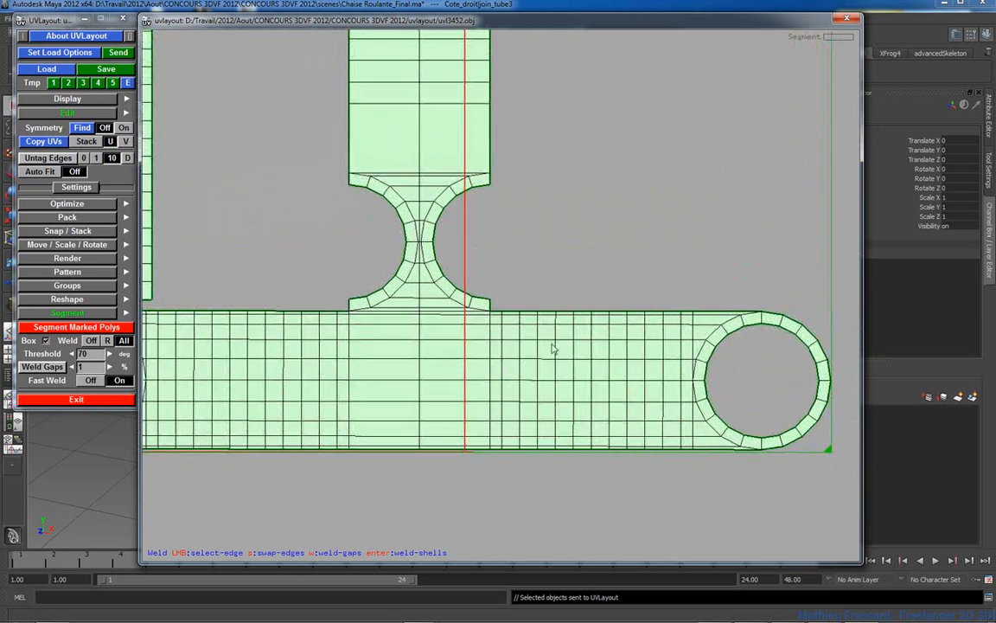
{"action": "right_click_drag", "start_coordinate": [453, 317], "coordinate": [605, 337]}
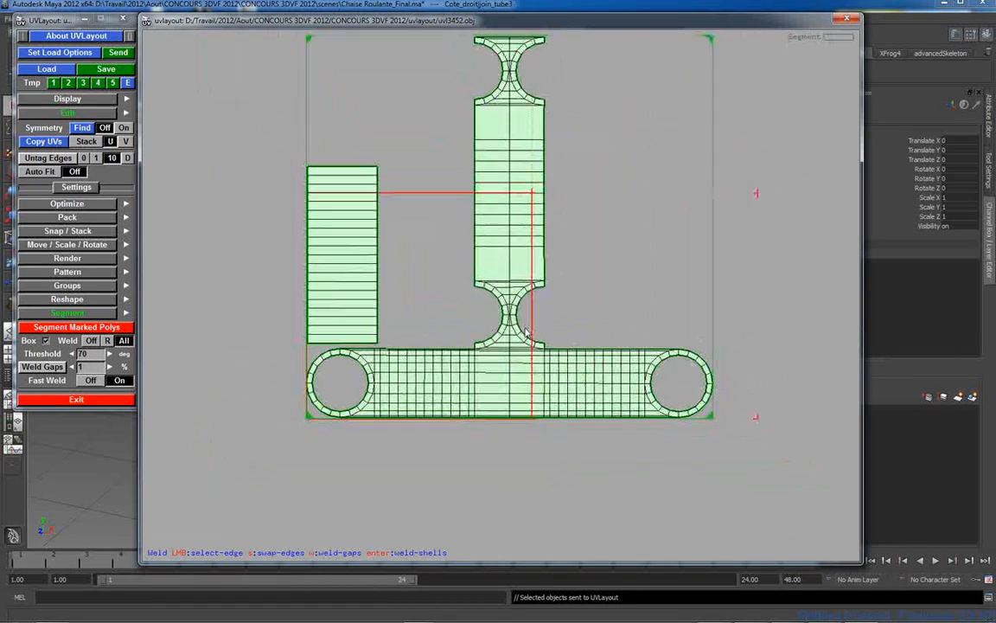
{"action": "scroll", "coordinate": [461, 339], "scroll_direction": "up", "scroll_amount": 2}
{"action": "scroll", "coordinate": [536, 355], "scroll_direction": "down", "scroll_amount": 3}
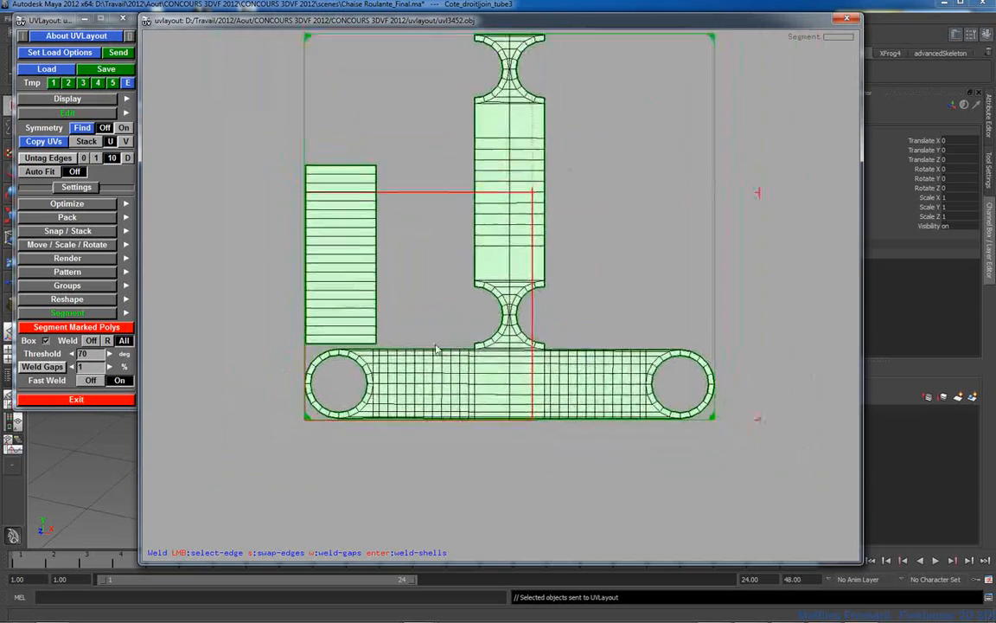
{"action": "scroll", "coordinate": [536, 357], "scroll_direction": "up", "scroll_amount": 3}
{"action": "scroll", "coordinate": [536, 357], "scroll_direction": "down", "scroll_amount": 3}
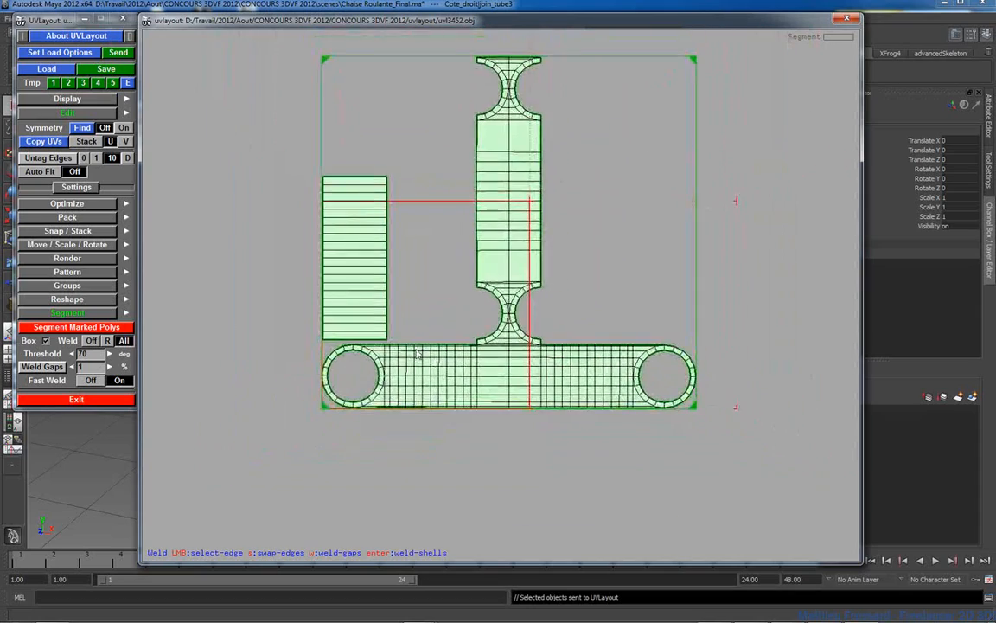
{"action": "scroll", "coordinate": [534, 360], "scroll_direction": "up", "scroll_amount": 2}
{"action": "scroll", "coordinate": [534, 360], "scroll_direction": "up", "scroll_amount": 5}
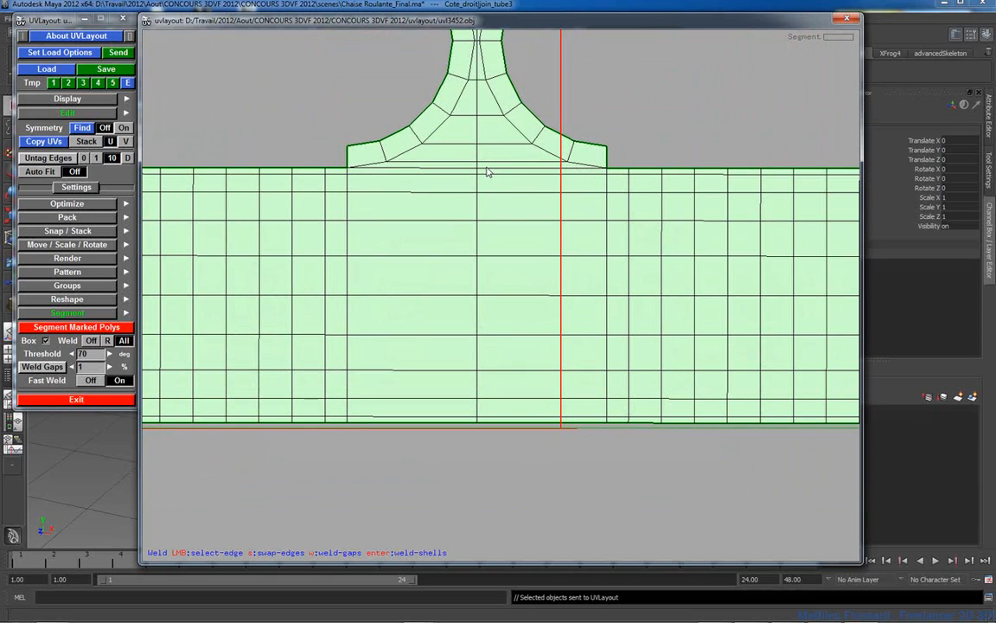
{"action": "scroll", "coordinate": [218, 231], "scroll_direction": "down", "scroll_amount": 6}
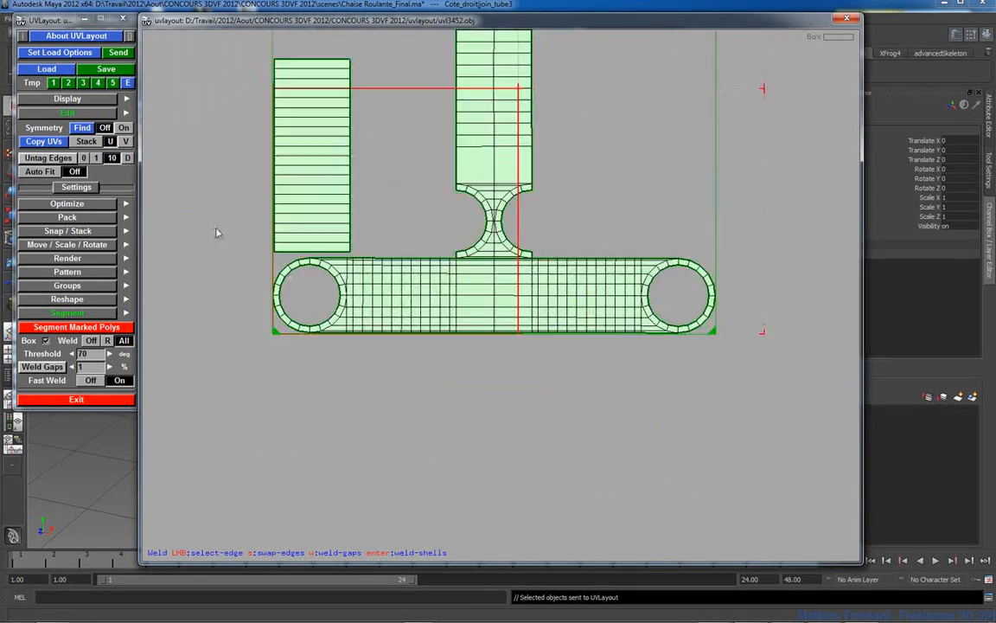
{"action": "right_click_drag", "start_coordinate": [395, 304], "coordinate": [687, 397]}
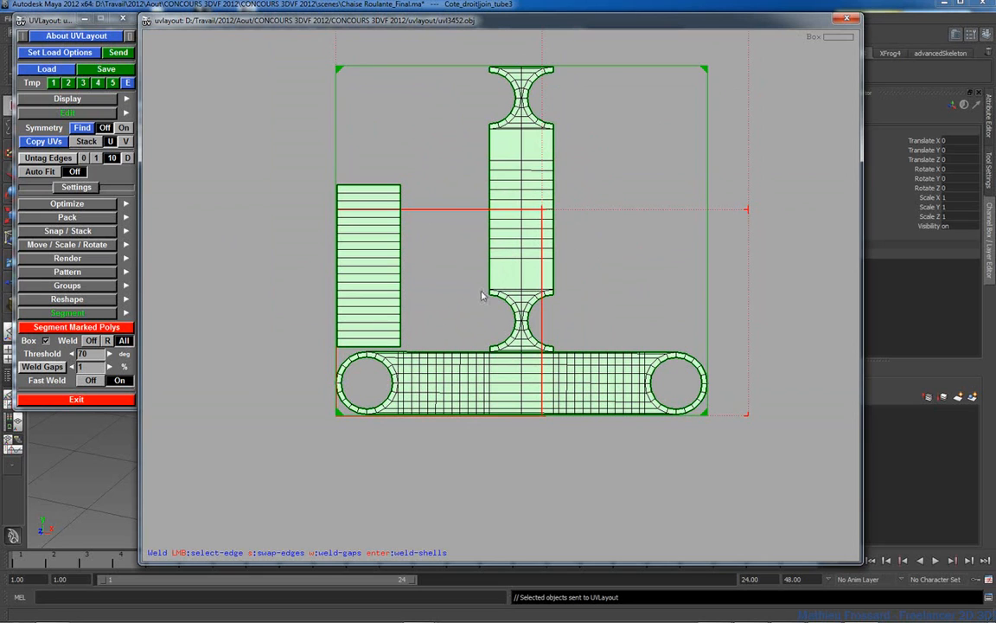
Turn off Fast Weld, rotate the waisted upright shell 90 degrees and place it just above the long double-ringed shell
{"action": "left_click", "coordinate": [85, 382]}
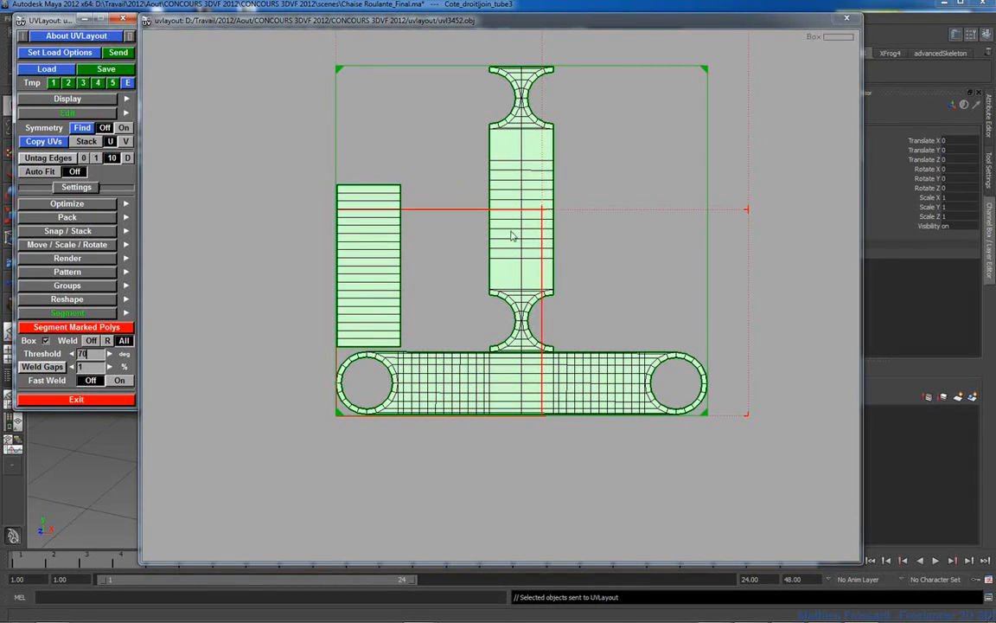
{"action": "left_click", "coordinate": [49, 244]}
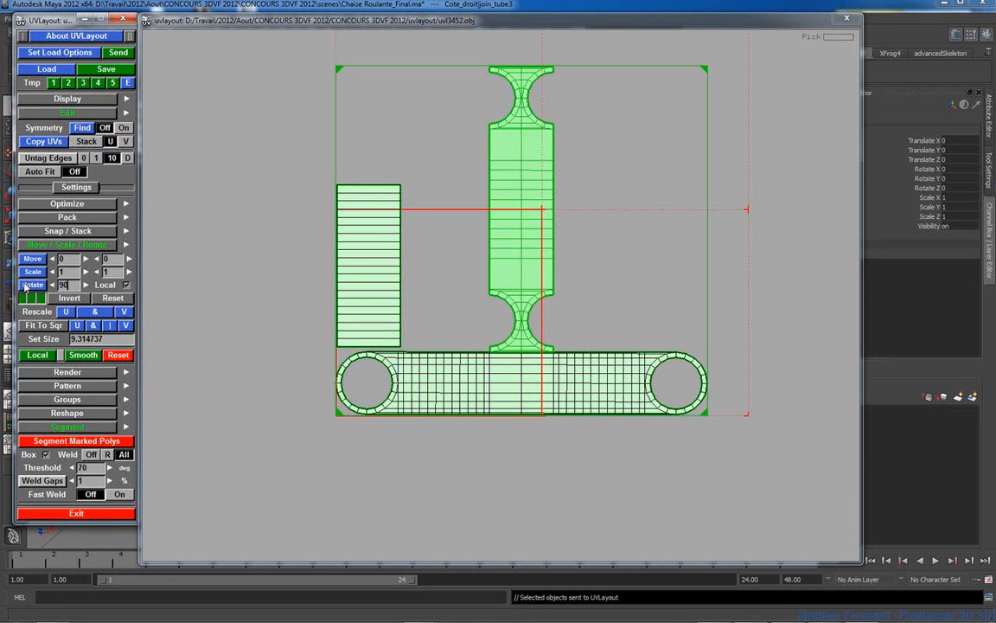
{"action": "left_click", "coordinate": [31, 285]}
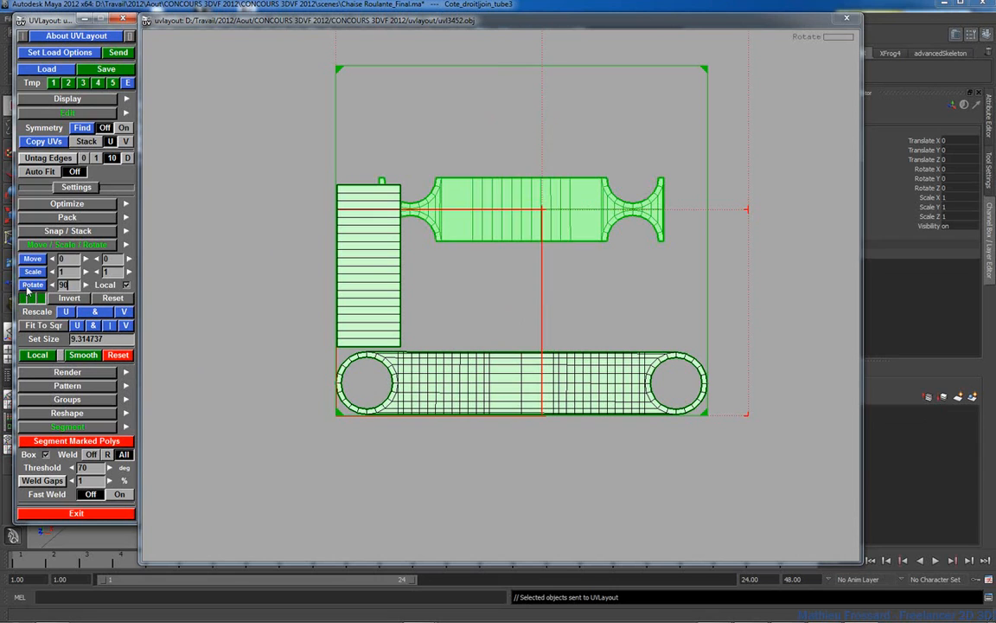
{"action": "left_click", "coordinate": [71, 247]}
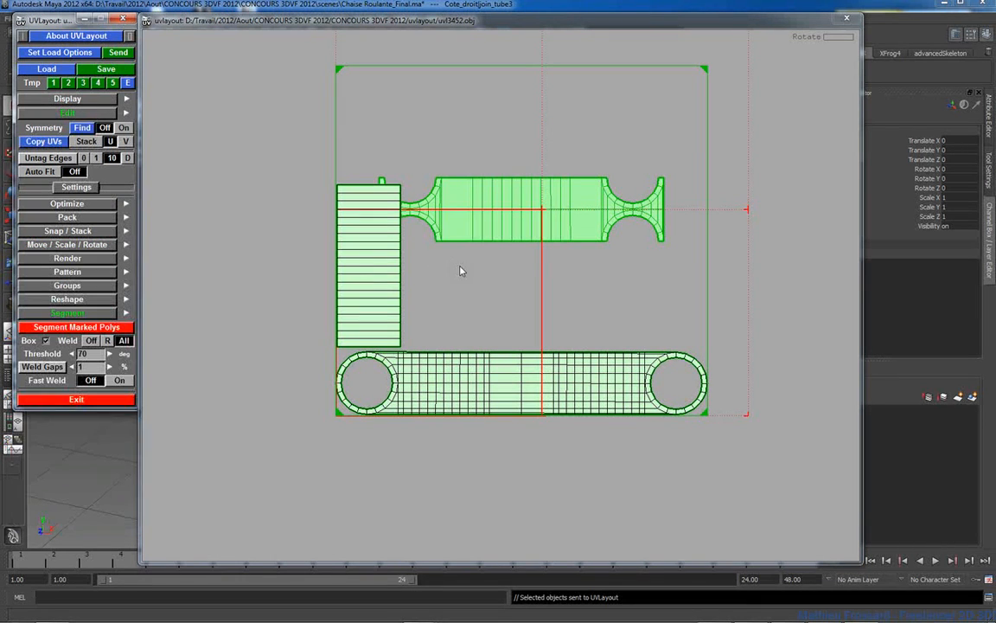
{"action": "middle_click_drag", "start_coordinate": [497, 227], "coordinate": [507, 330]}
Rotate only the striped rectangular shell 90 degrees and centre it above the waisted shell
{"action": "middle_click_drag", "start_coordinate": [348, 239], "coordinate": [536, 179]}
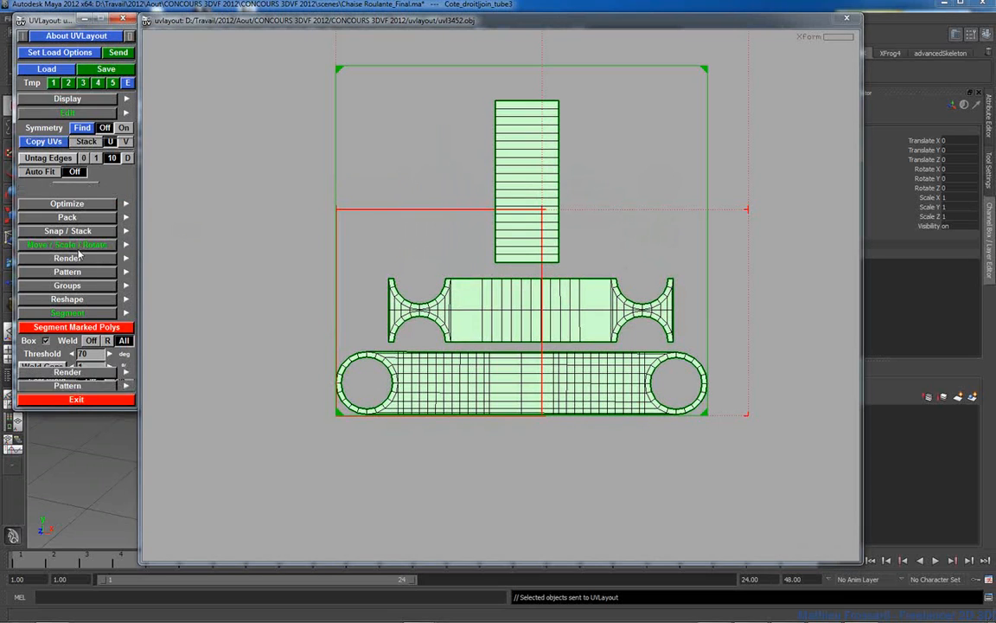
{"action": "left_click", "coordinate": [67, 244]}
{"action": "left_click", "coordinate": [32, 285]}
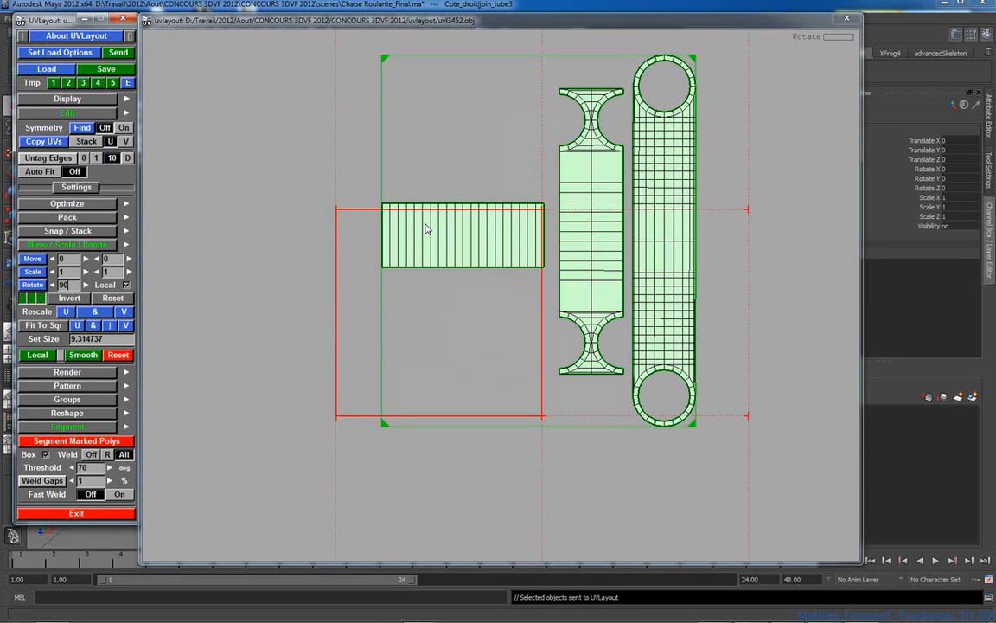
{"action": "key", "text": "ctrl+z"}
{"action": "key", "text": "g"}
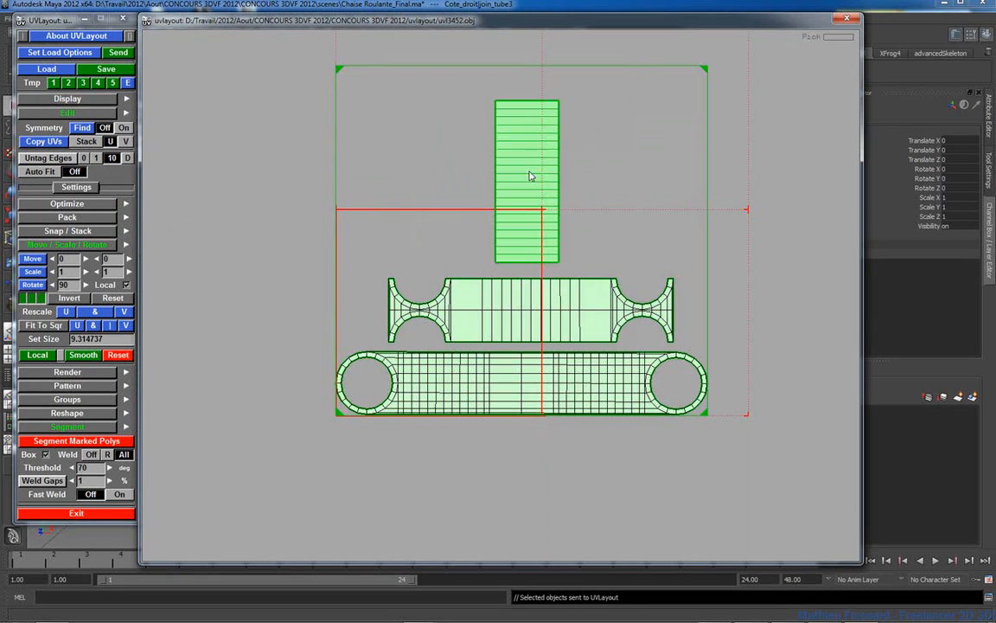
{"action": "left_click", "coordinate": [36, 287]}
{"action": "middle_click_drag", "start_coordinate": [525, 205], "coordinate": [529, 250]}
{"action": "left_click", "coordinate": [62, 243]}
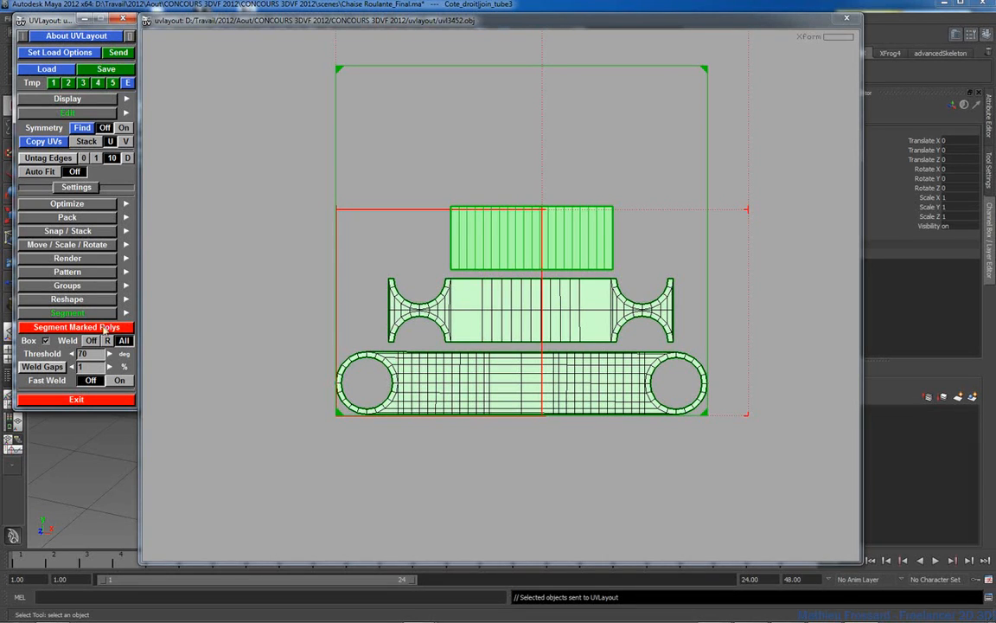
Delete all pack boxes and pack all shells with rotation turned off
{"action": "left_click", "coordinate": [73, 217]}
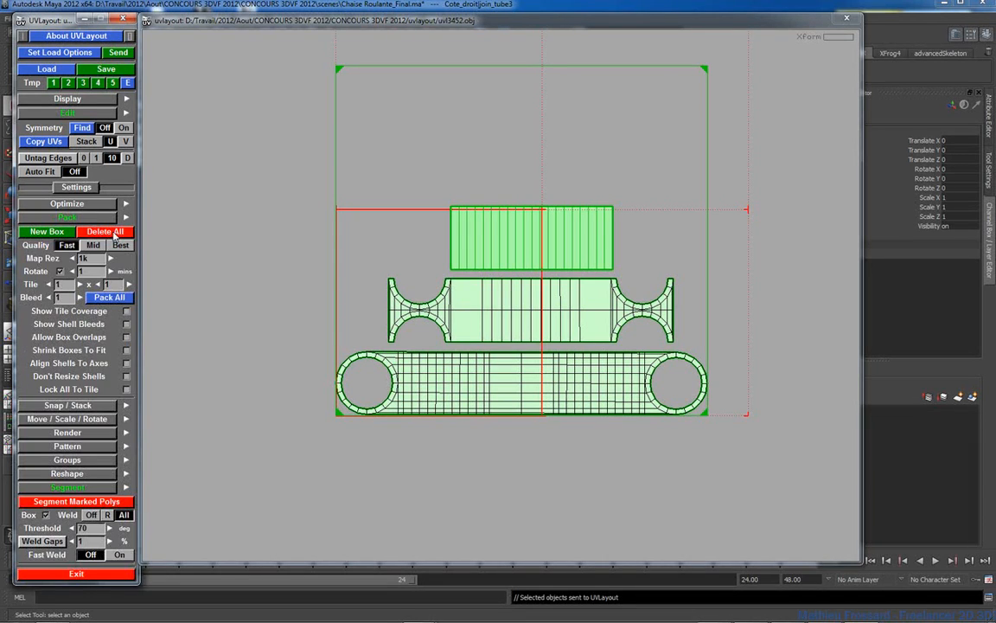
{"action": "left_click", "coordinate": [105, 232]}
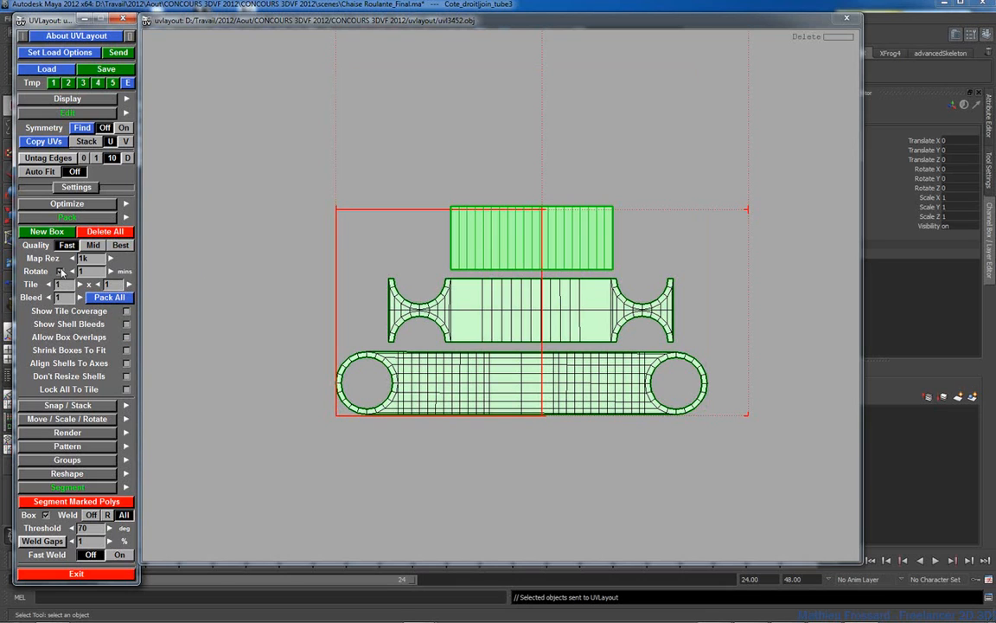
{"action": "left_click", "coordinate": [106, 297]}
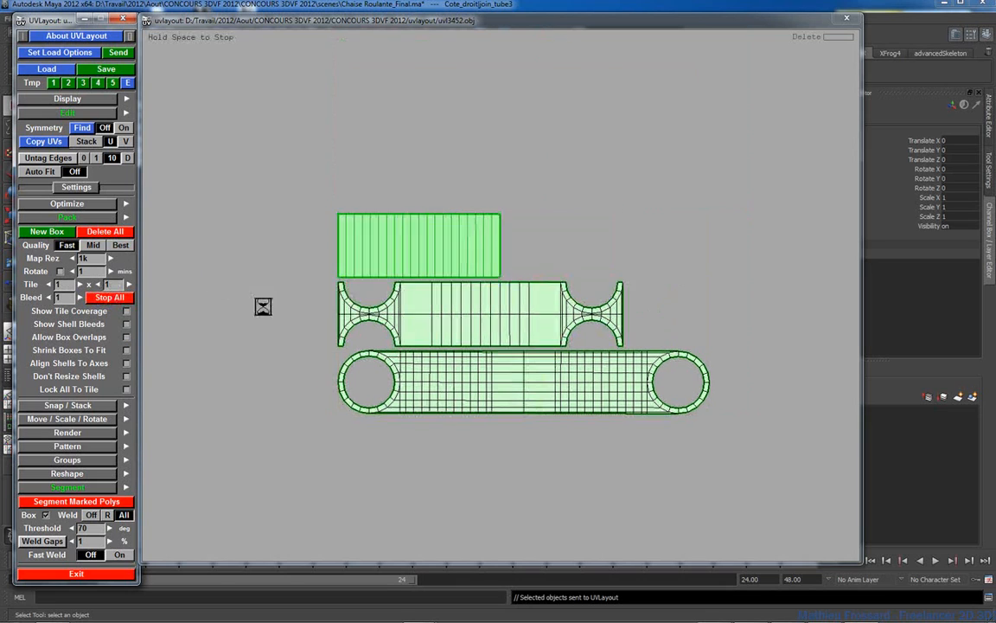
{"action": "left_click", "coordinate": [517, 238]}
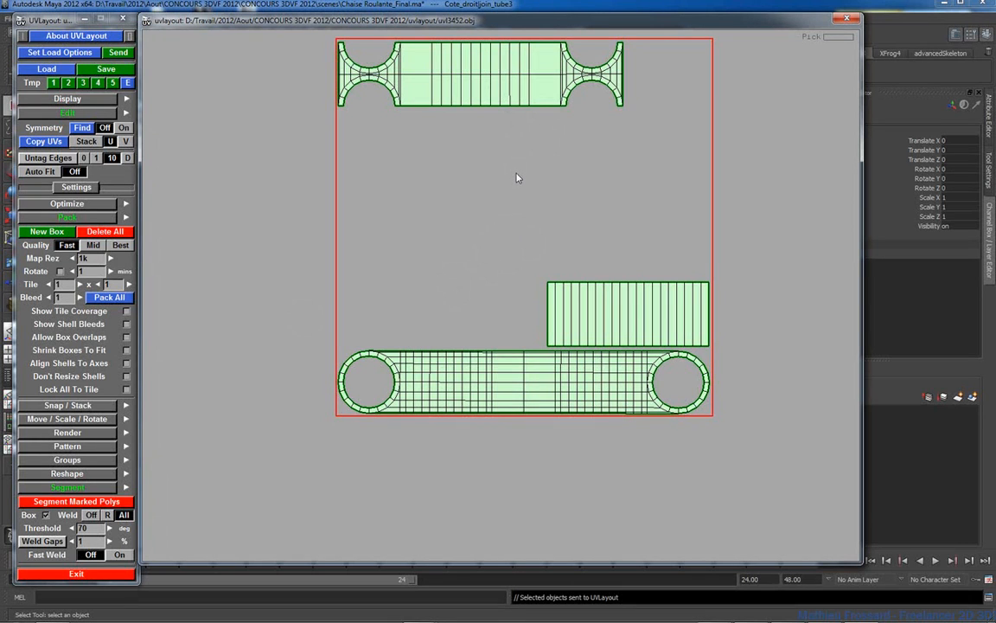
Cut the long double-ringed shell and the waisted shell into halves along their vertical middle edge lines
{"action": "right_click_drag", "start_coordinate": [463, 356], "coordinate": [658, 409]}
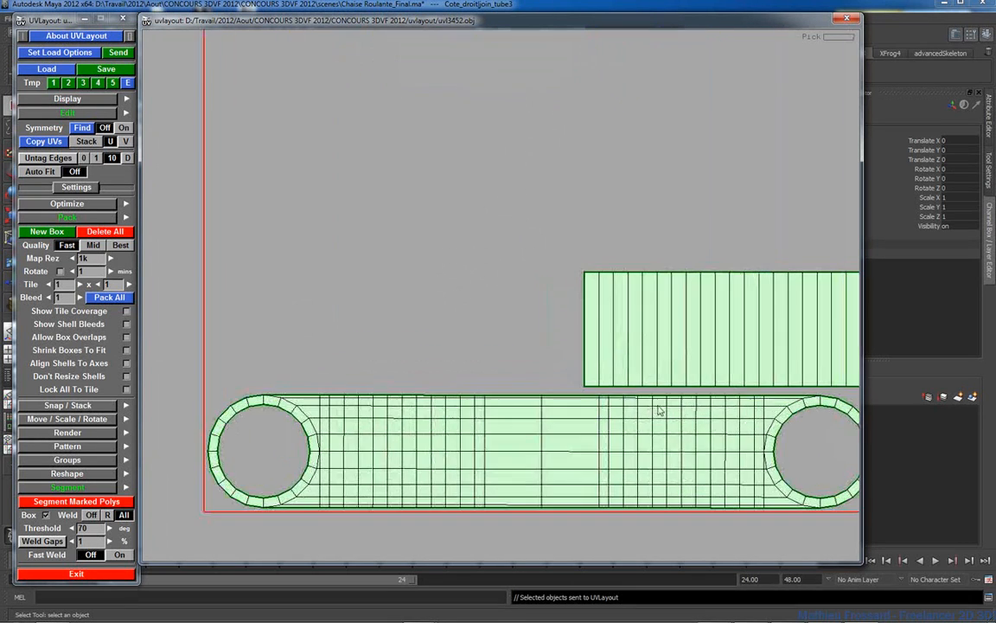
{"action": "middle_click_drag", "start_coordinate": [575, 421], "coordinate": [513, 297]}
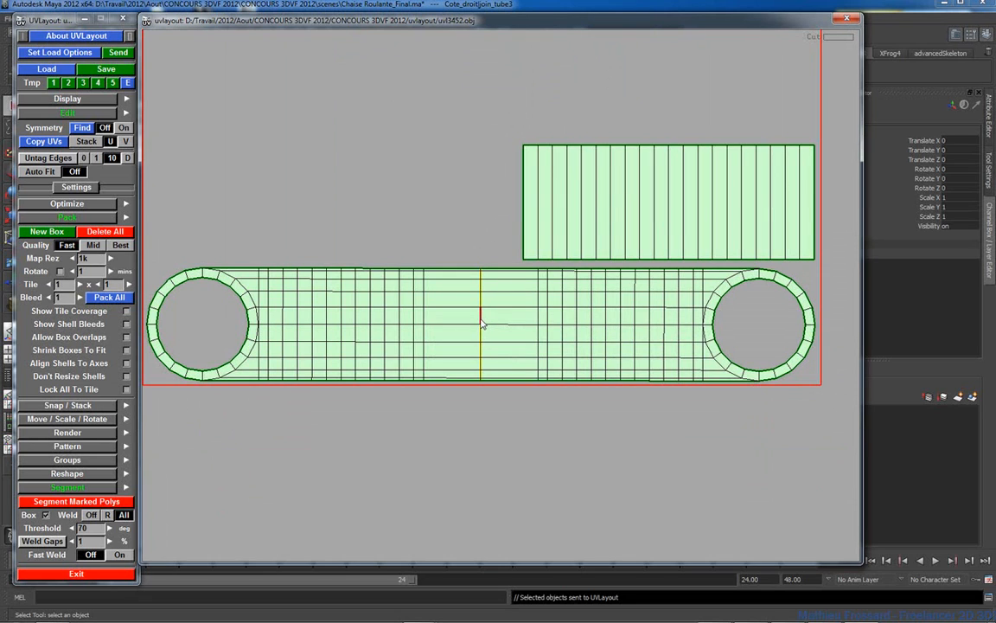
{"action": "key", "text": "Return"}
{"action": "middle_click_drag", "start_coordinate": [487, 407], "coordinate": [492, 466]}
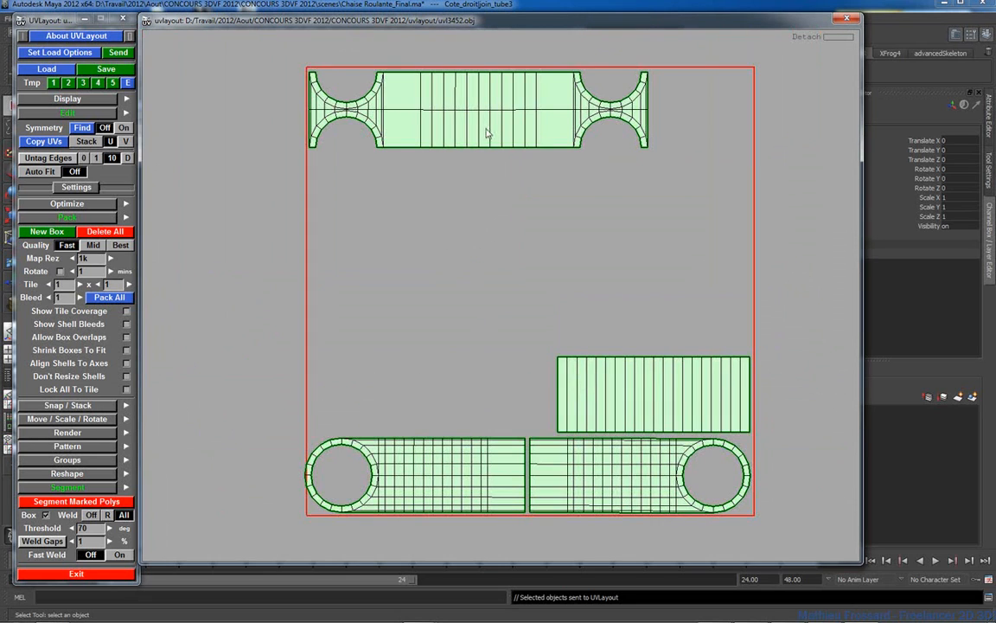
{"action": "key", "text": "c"}
{"action": "key", "text": "Return"}
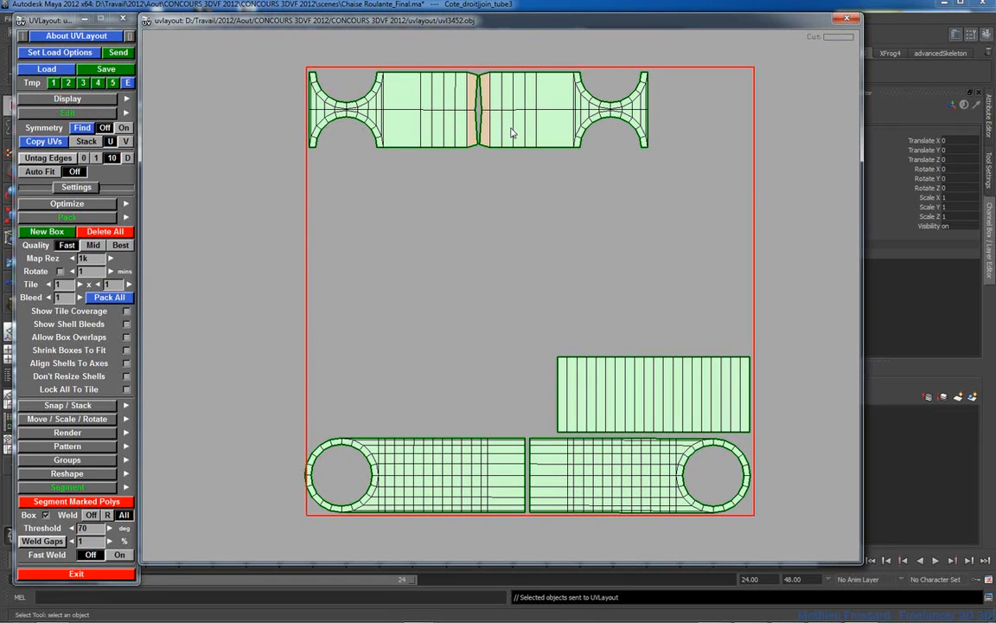
Flatten the halved waisted shell along its tagged horizontal centre line to straighten it, and clear the edge tags
{"action": "key", "text": "f"}
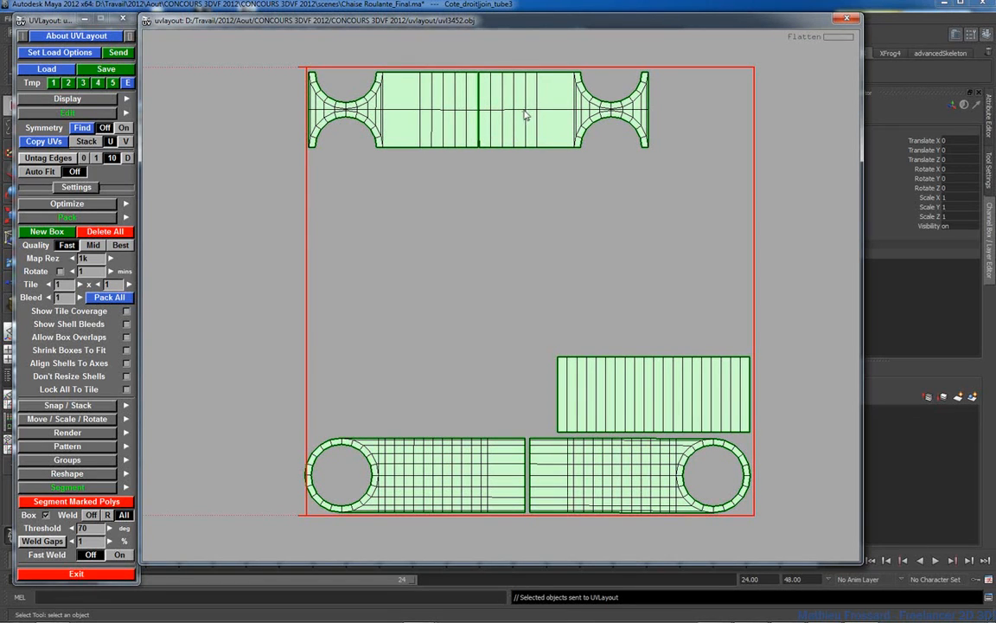
{"action": "key", "text": "t"}
{"action": "key", "text": "t"}
{"action": "key", "text": "f"}
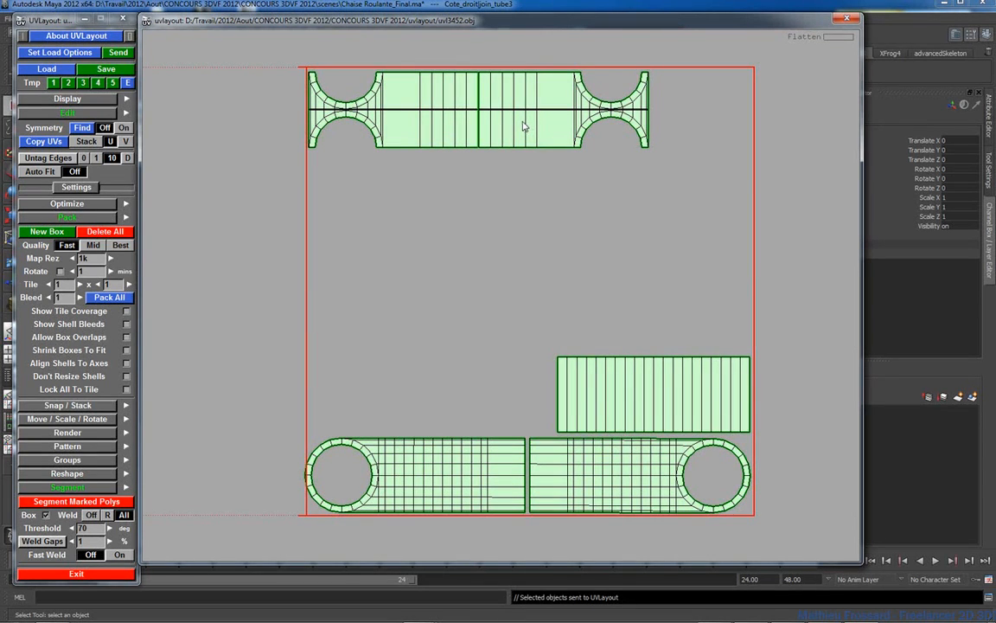
{"action": "key", "text": "t"}
Pack all shells, pack them again with rotation turned on, and stop the rotation pass early
{"action": "left_click", "coordinate": [112, 297]}
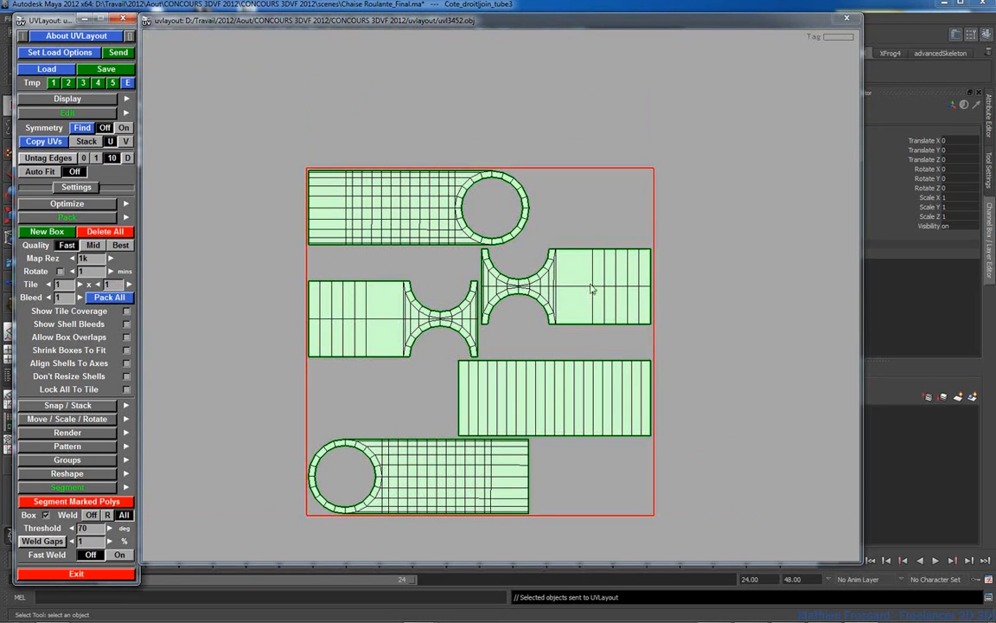
{"action": "left_click", "coordinate": [109, 298]}
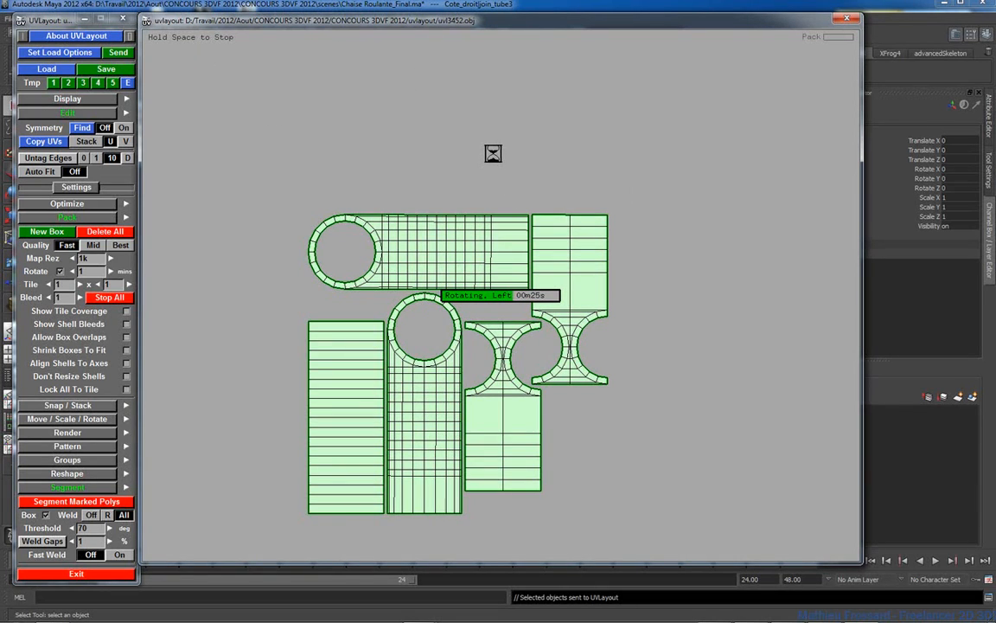
{"action": "key", "text": "space"}
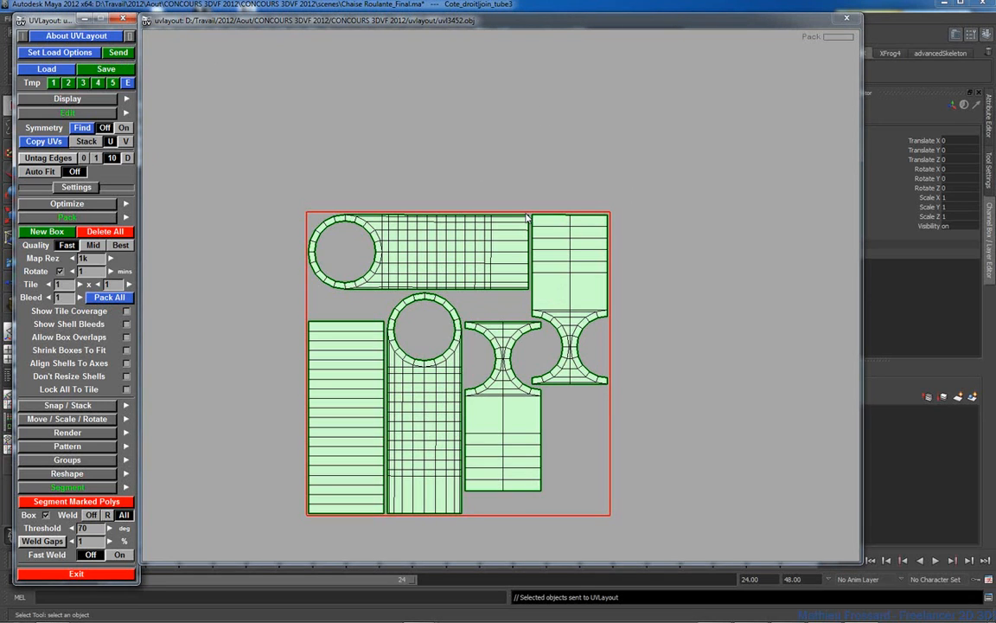
Switch between the Edit view and the UV view to check for unplaced shells and inspect the packed layout
{"action": "key", "text": "2"}
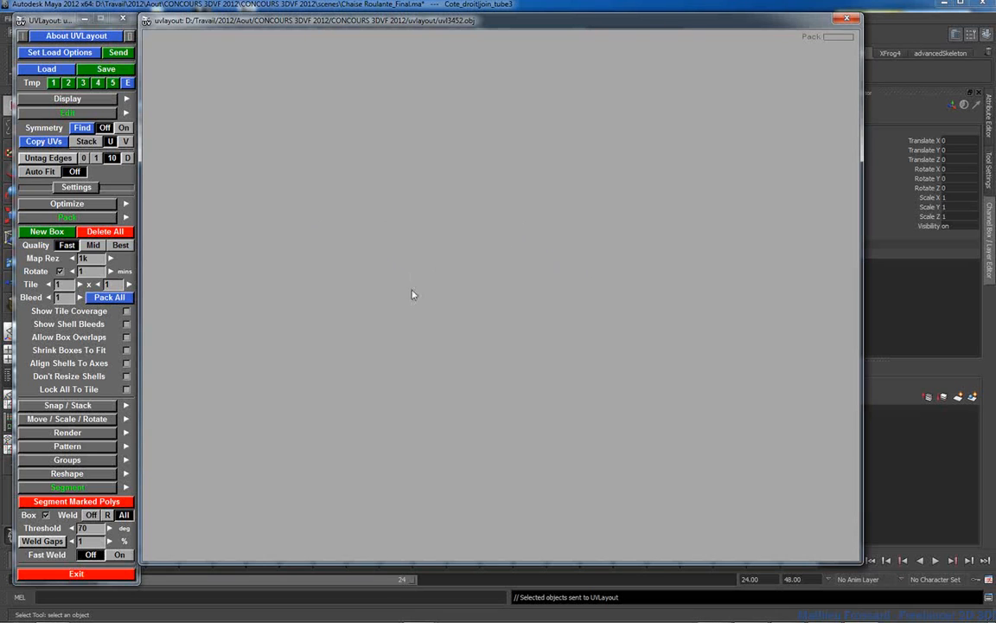
{"action": "key", "text": "1"}
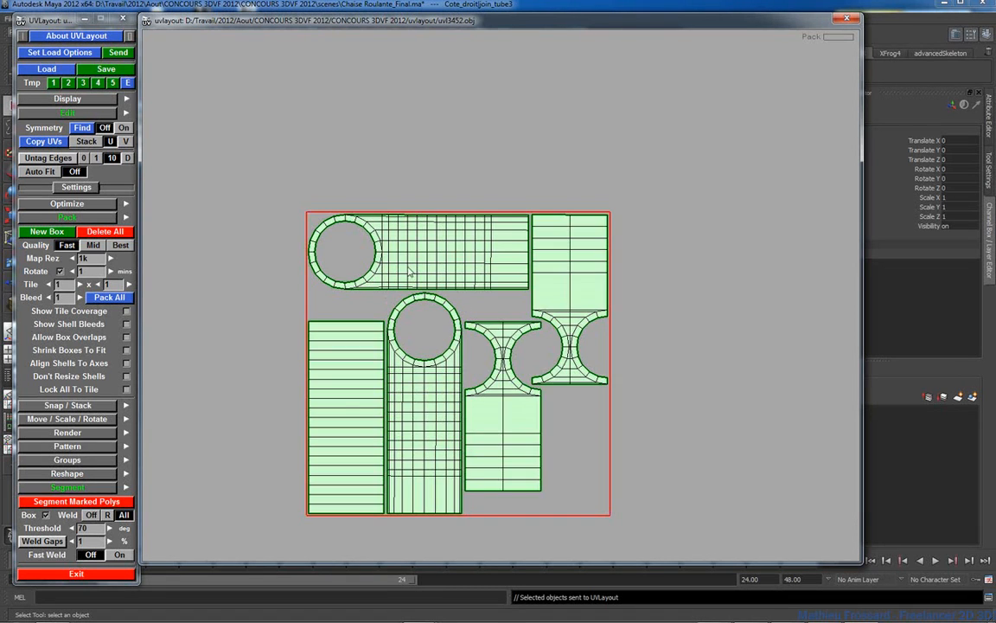
{"action": "middle_click_drag", "start_coordinate": [410, 272], "coordinate": [447, 225]}
{"action": "right_click_drag", "start_coordinate": [447, 225], "coordinate": [419, 271]}
{"action": "key", "text": "2"}
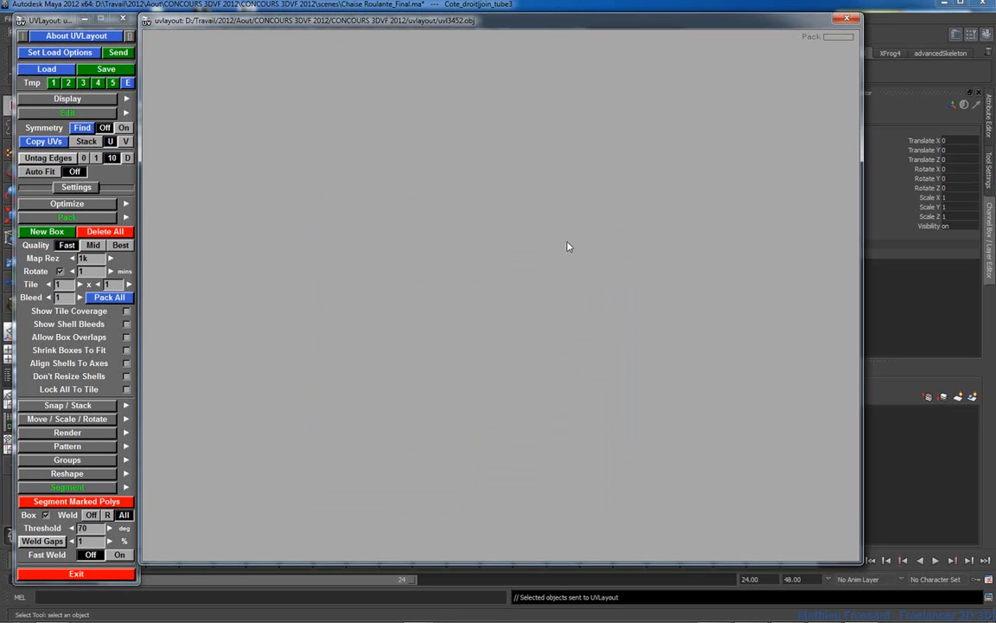
Send the finished UVs back to Maya and inspect the tube joint's layout in the UV Texture Editor
{"action": "key", "text": "1"}
{"action": "left_click", "coordinate": [113, 53]}
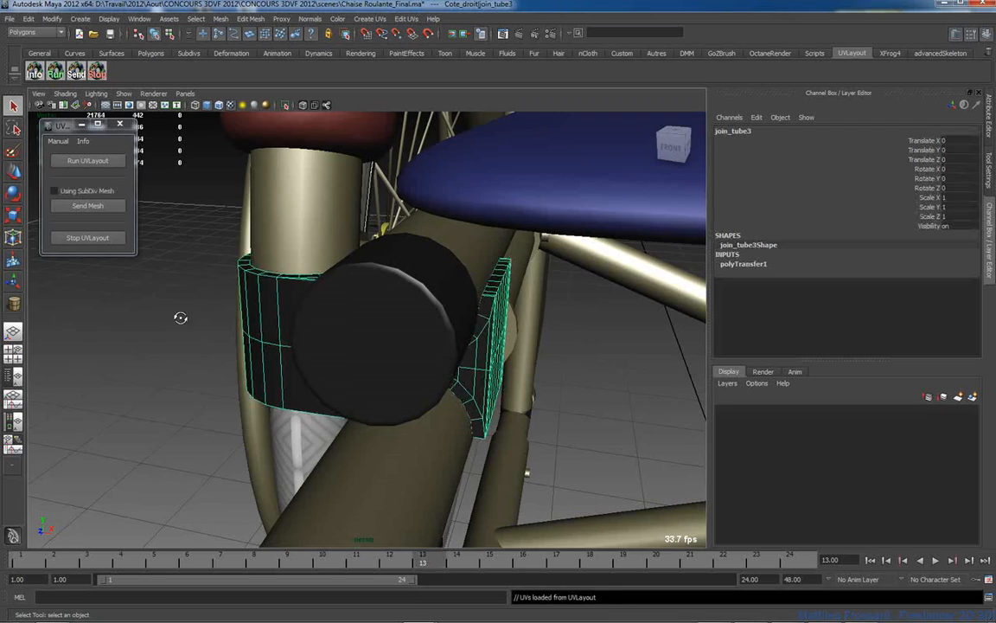
{"action": "left_click_drag", "start_coordinate": [179, 319], "coordinate": [285, 327], "text": "alt"}
{"action": "left_click_drag", "start_coordinate": [356, 210], "coordinate": [357, 294]}
{"action": "right_click_drag", "start_coordinate": [356, 294], "coordinate": [357, 321], "text": "shift"}
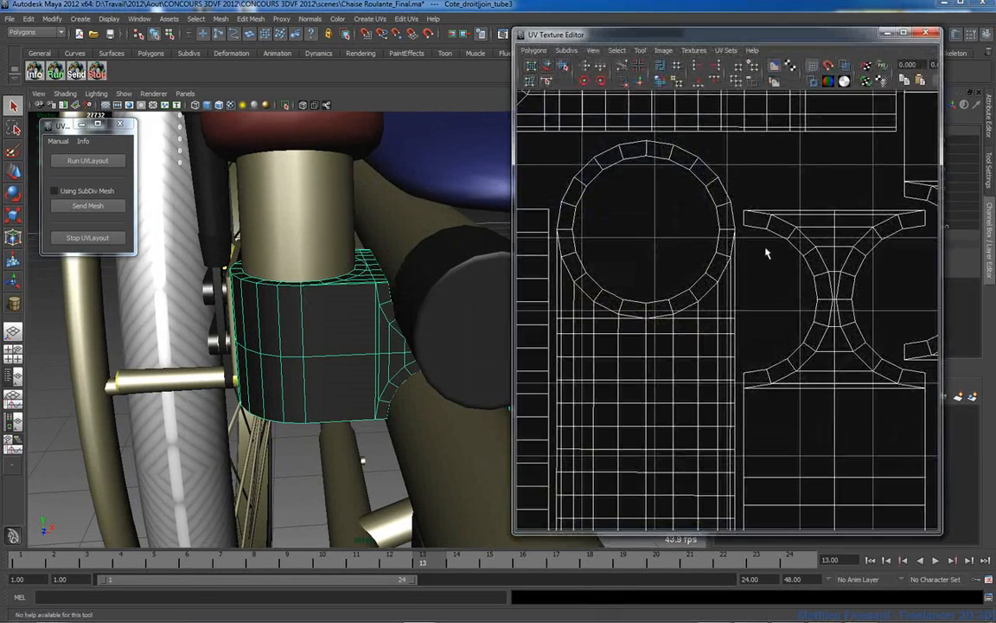
{"action": "right_click_drag", "start_coordinate": [766, 253], "coordinate": [610, 194], "text": "alt"}
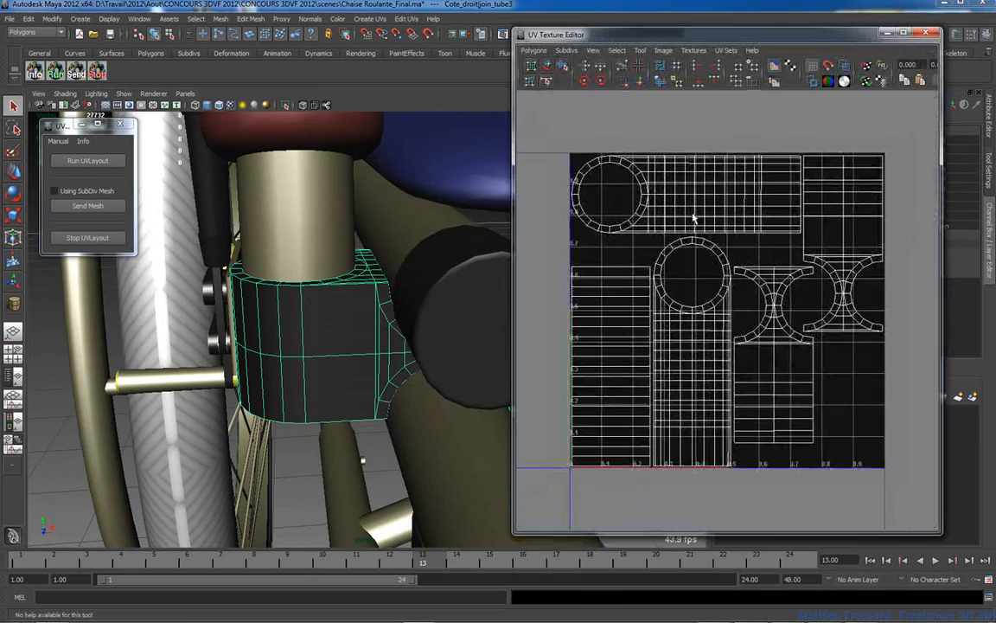
{"action": "left_click", "coordinate": [926, 32]}
Select the L-shaped bracket pate_L beside the brake lever and send its mesh to UVLayout
{"action": "right_click_drag", "start_coordinate": [534, 232], "coordinate": [282, 230], "text": "alt"}
{"action": "left_click_drag", "start_coordinate": [282, 232], "coordinate": [345, 230], "text": "alt"}
{"action": "left_click", "coordinate": [643, 296]}
{"action": "right_click_drag", "start_coordinate": [643, 295], "coordinate": [552, 282], "text": "alt"}
{"action": "left_click_drag", "start_coordinate": [551, 283], "coordinate": [500, 208], "text": "alt"}
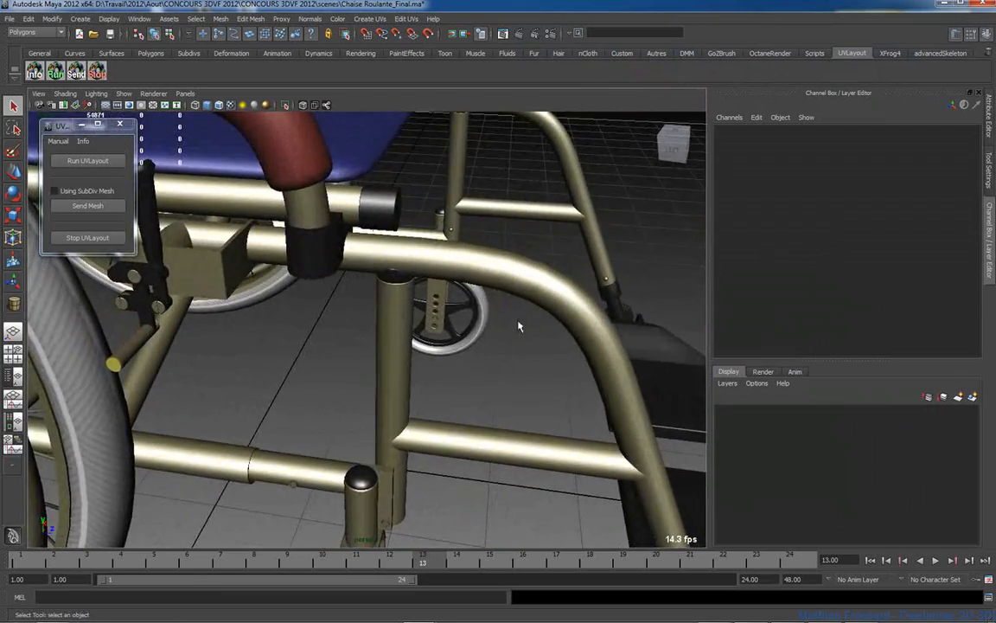
{"action": "right_click_drag", "start_coordinate": [518, 325], "coordinate": [542, 245], "text": "alt"}
{"action": "left_click", "coordinate": [266, 275]}
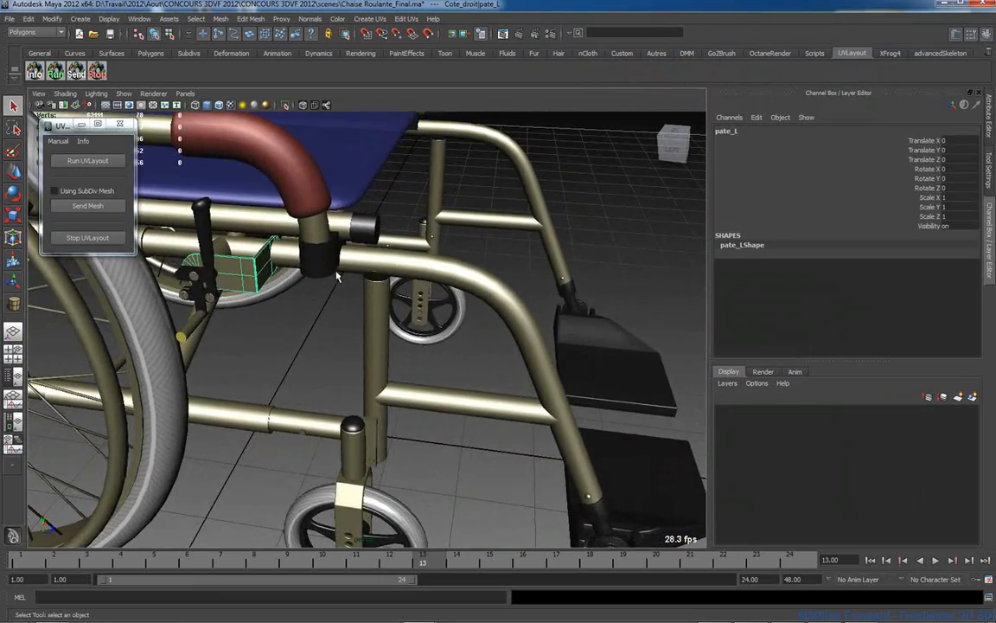
{"action": "left_click_drag", "start_coordinate": [266, 275], "coordinate": [423, 350], "text": "alt"}
{"action": "key", "text": "f"}
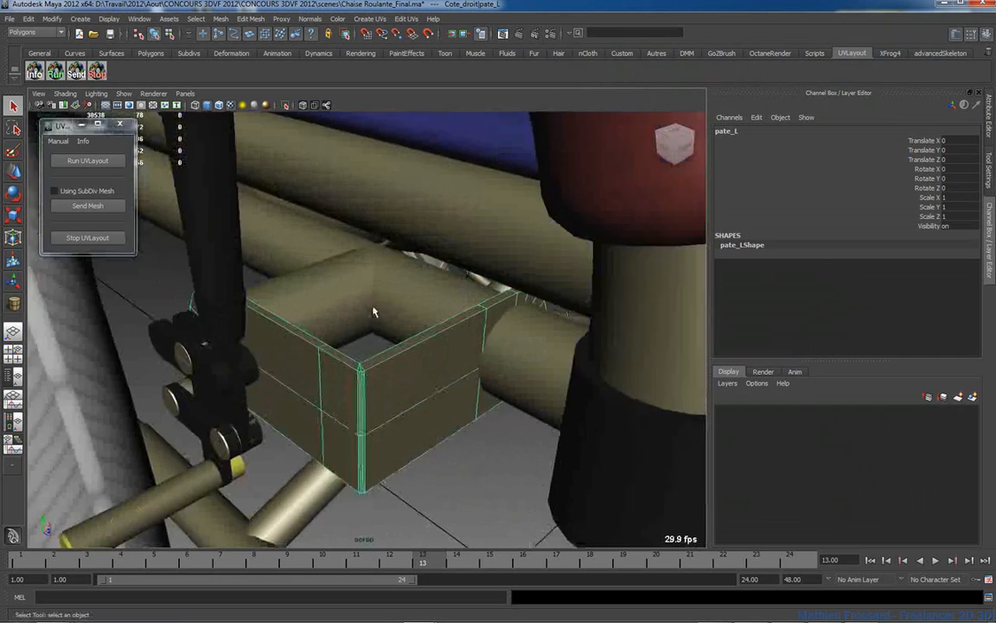
{"action": "left_click", "coordinate": [85, 207]}
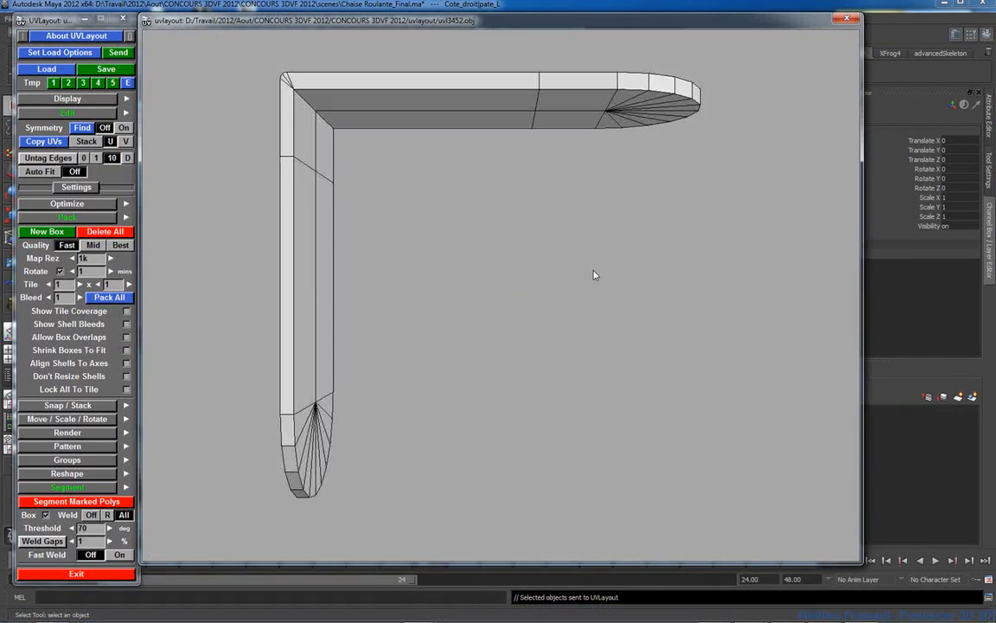
Mark all of the bracket's polygons, segment them, and display the resulting shells in the UV view
{"action": "left_click_drag", "start_coordinate": [450, 262], "coordinate": [349, 243]}
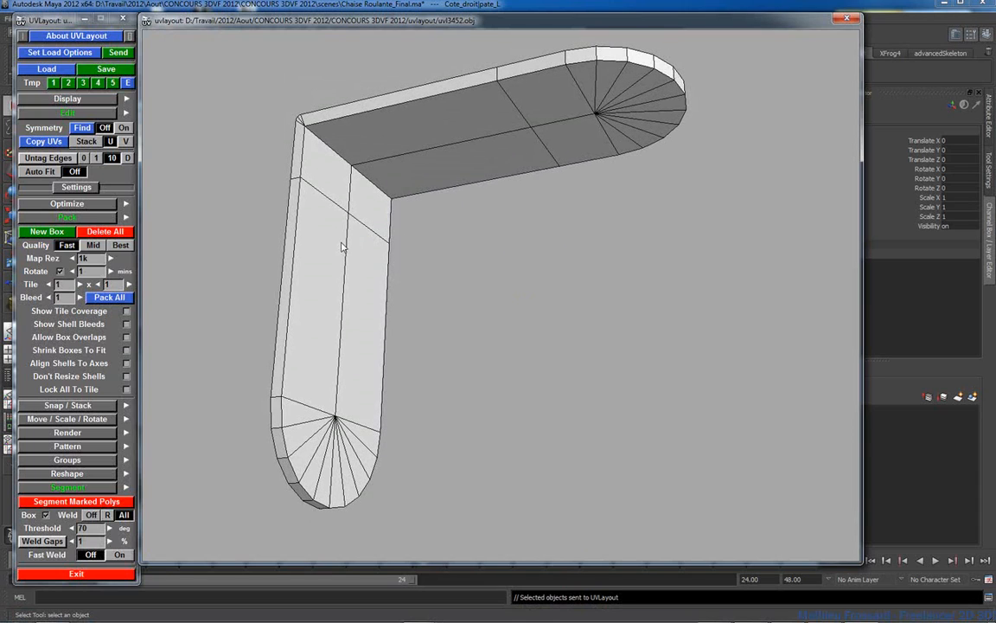
{"action": "key", "text": "g"}
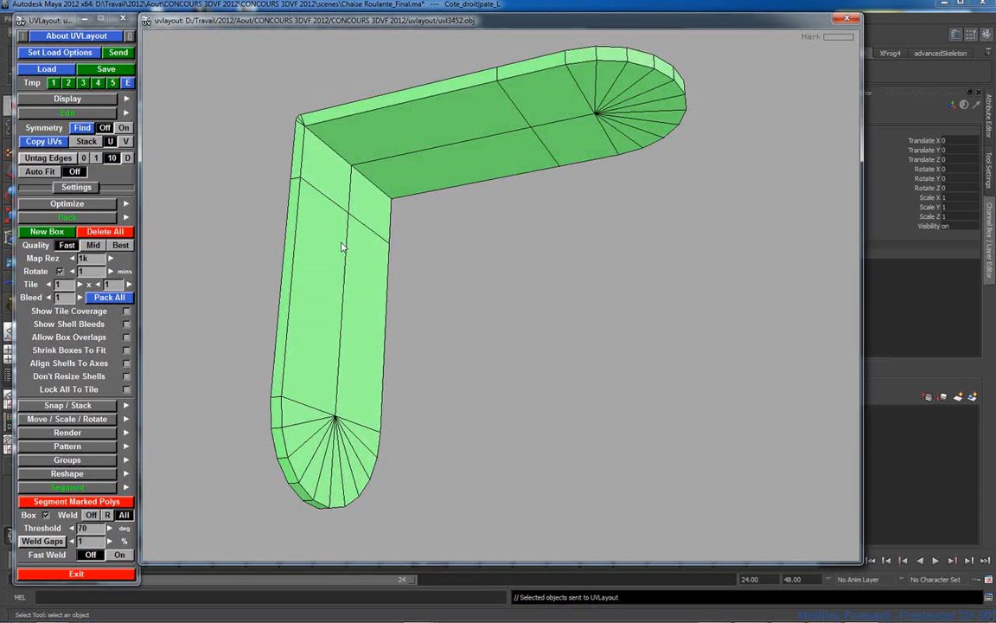
{"action": "left_click", "coordinate": [83, 502]}
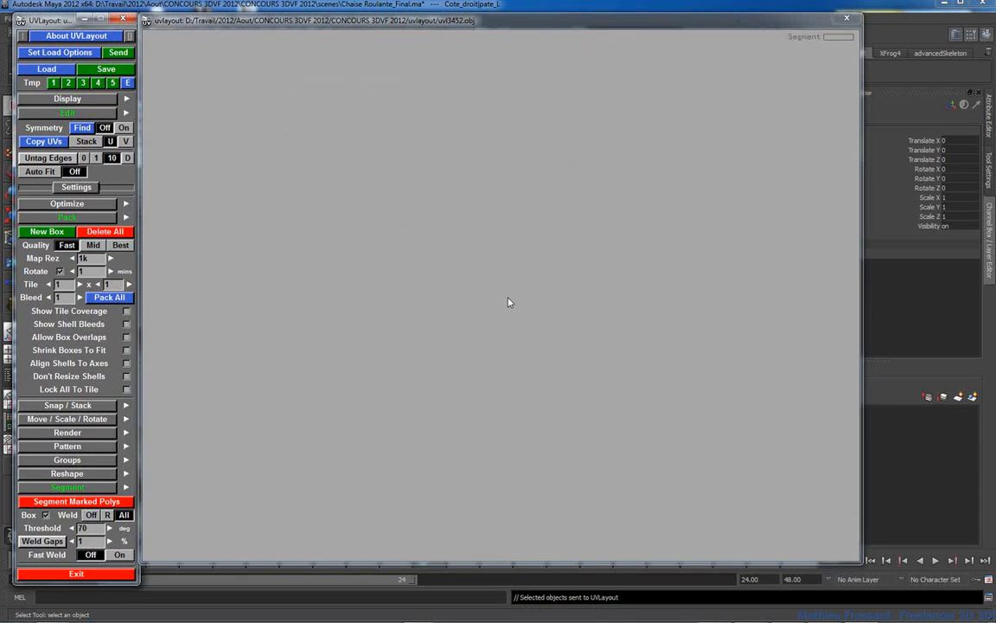
{"action": "key", "text": "u"}
{"action": "right_click_drag", "start_coordinate": [528, 275], "coordinate": [456, 292]}
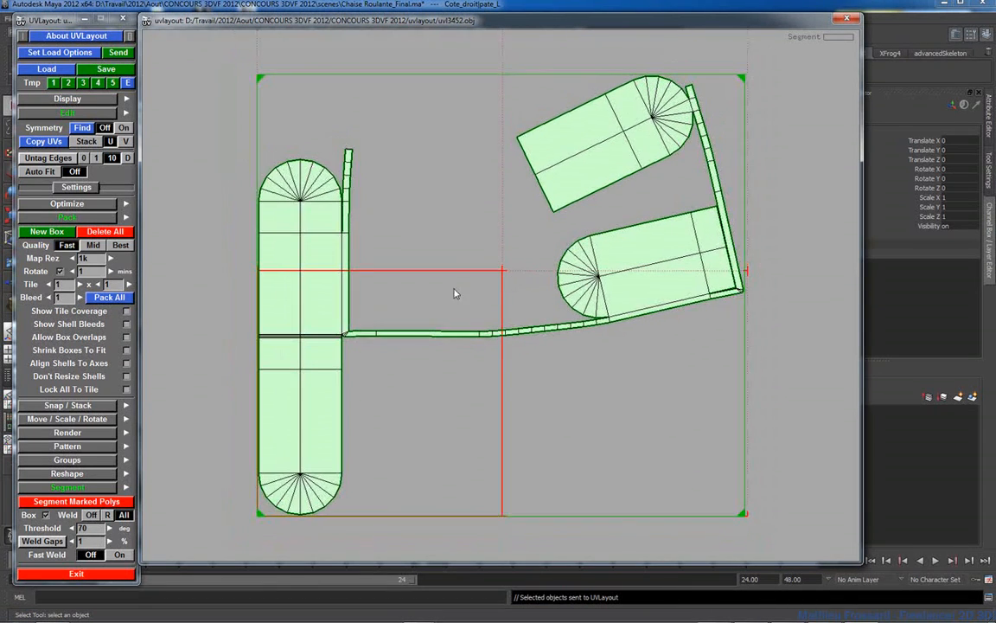
Cut the vertical rim strip from the side of the long double-rounded panel and flatten the shell
{"action": "middle_click_drag", "start_coordinate": [286, 301], "coordinate": [356, 303]}
{"action": "right_click_drag", "start_coordinate": [355, 304], "coordinate": [563, 329]}
{"action": "middle_click_drag", "start_coordinate": [362, 239], "coordinate": [480, 280]}
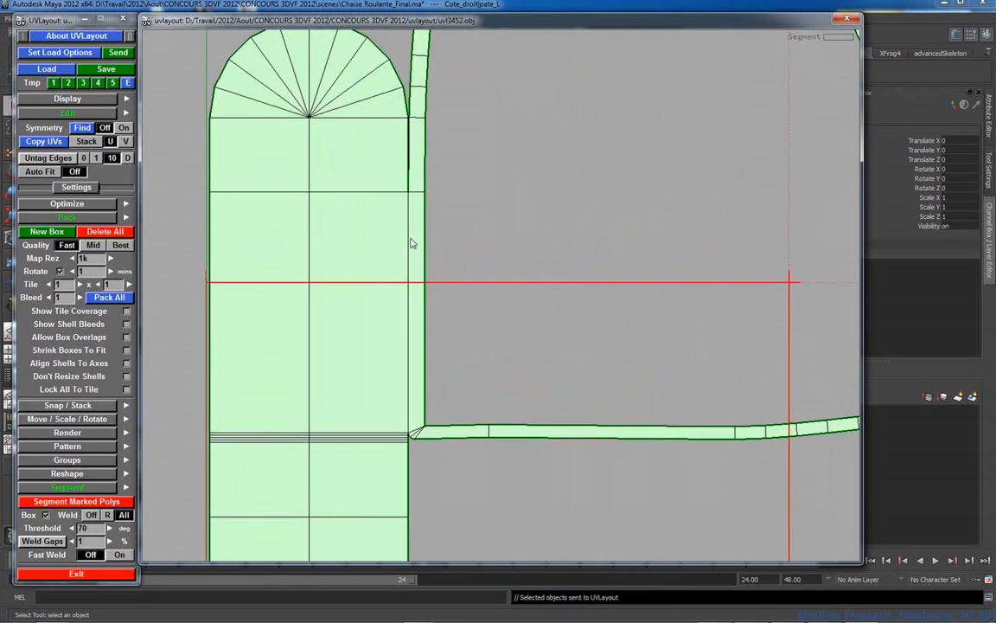
{"action": "key", "text": "c"}
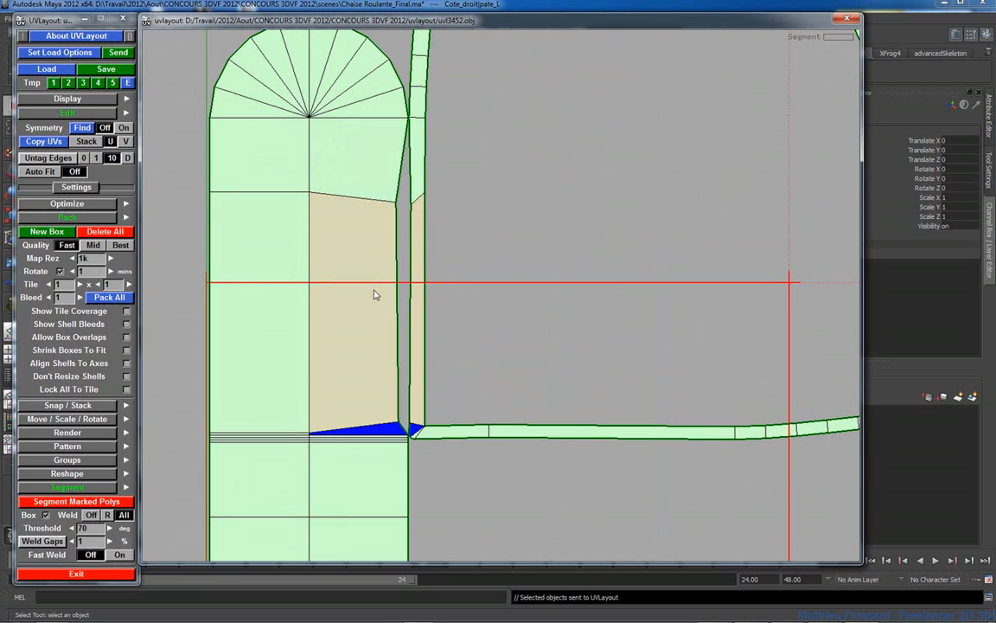
{"action": "key", "text": "f"}
{"action": "key", "text": "f"}
Cut the long rim strip where it meets the lower single-rounded panel and flatten the shell again
{"action": "right_click_drag", "start_coordinate": [618, 305], "coordinate": [467, 318]}
{"action": "middle_click_drag", "start_coordinate": [633, 330], "coordinate": [501, 331]}
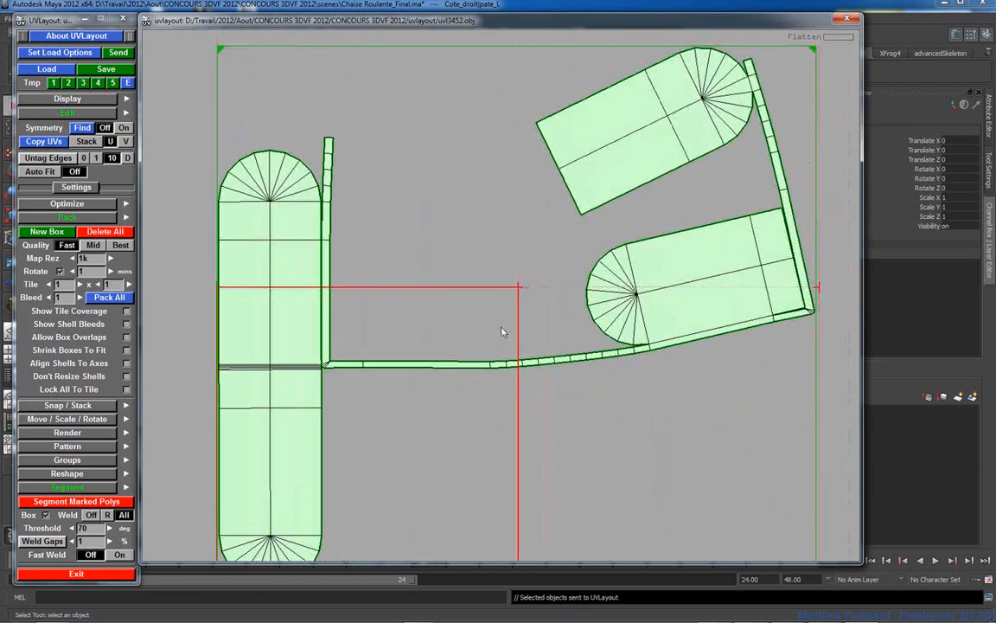
{"action": "right_click_drag", "start_coordinate": [502, 331], "coordinate": [623, 420]}
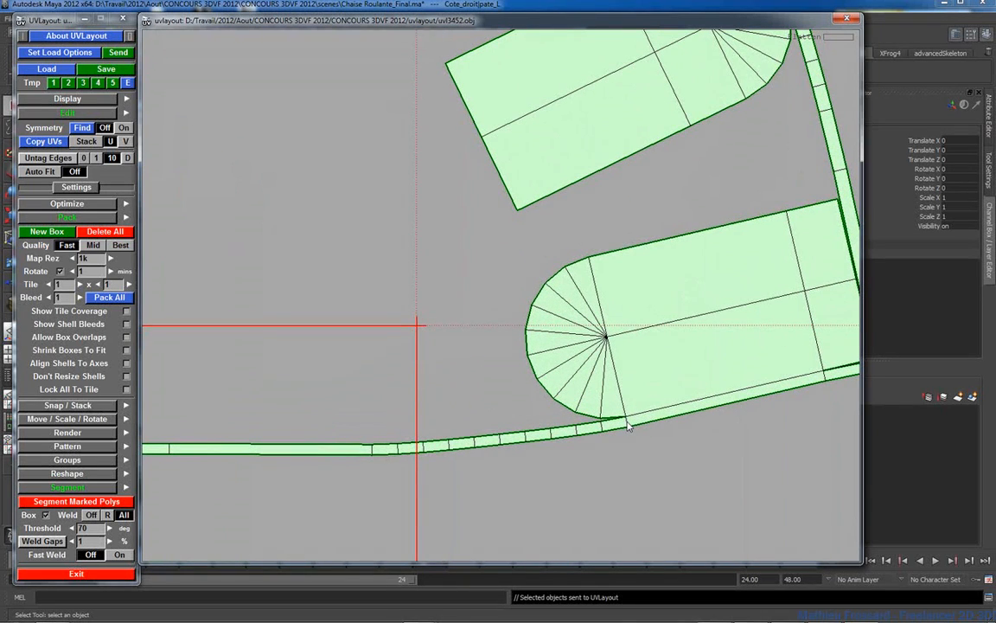
{"action": "key", "text": "c"}
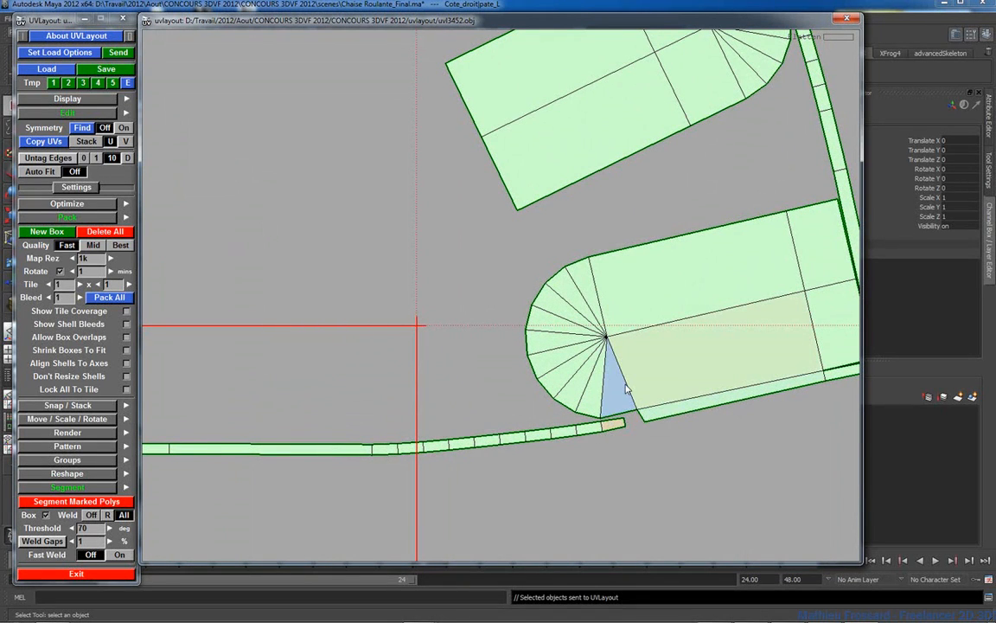
{"action": "key", "text": "f"}
Cut the horizontal rim strip away from the mitred corner beside the long double-rounded panel
{"action": "right_click_drag", "start_coordinate": [612, 393], "coordinate": [434, 378]}
{"action": "middle_click_drag", "start_coordinate": [210, 382], "coordinate": [423, 366]}
{"action": "right_click_drag", "start_coordinate": [423, 365], "coordinate": [327, 418]}
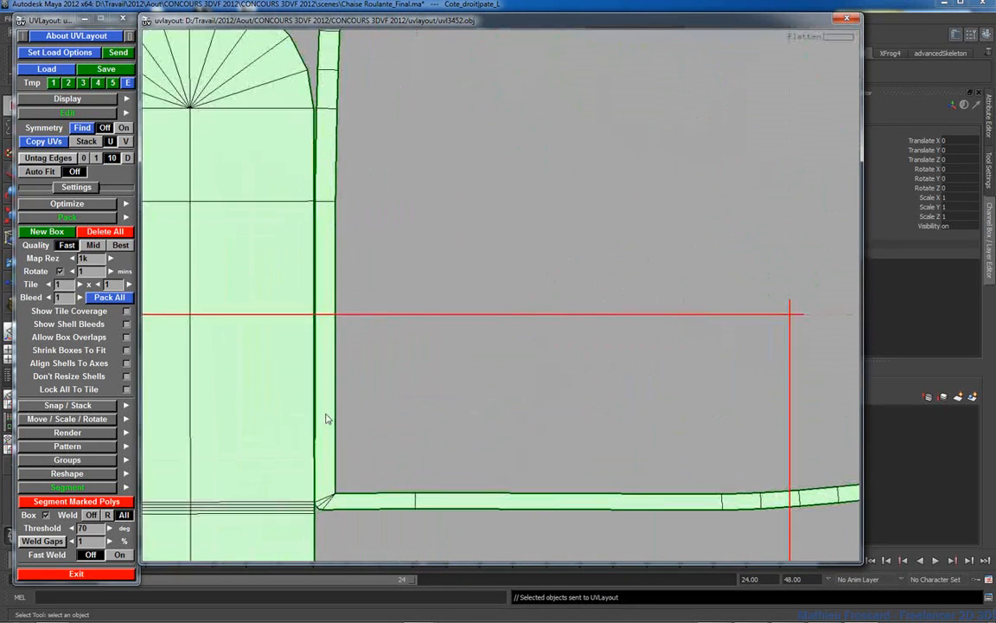
{"action": "key", "text": "space"}
{"action": "middle_click_drag", "start_coordinate": [316, 412], "coordinate": [351, 327]}
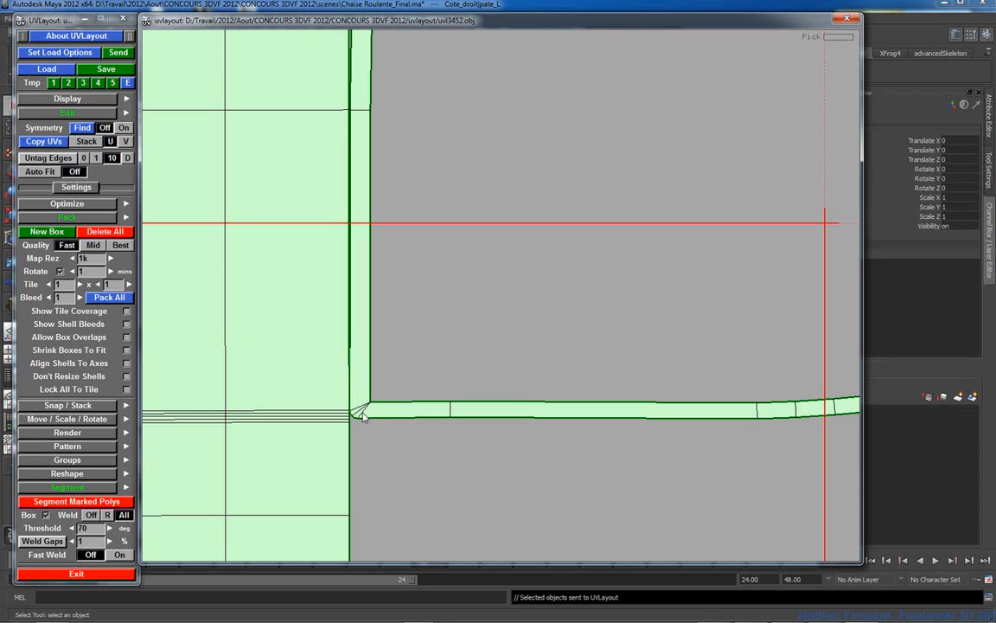
{"action": "key", "text": "c"}
Weld the vertical rim strip back onto the straight side of the double-rounded panel and flatten the shell
{"action": "key", "text": "w"}
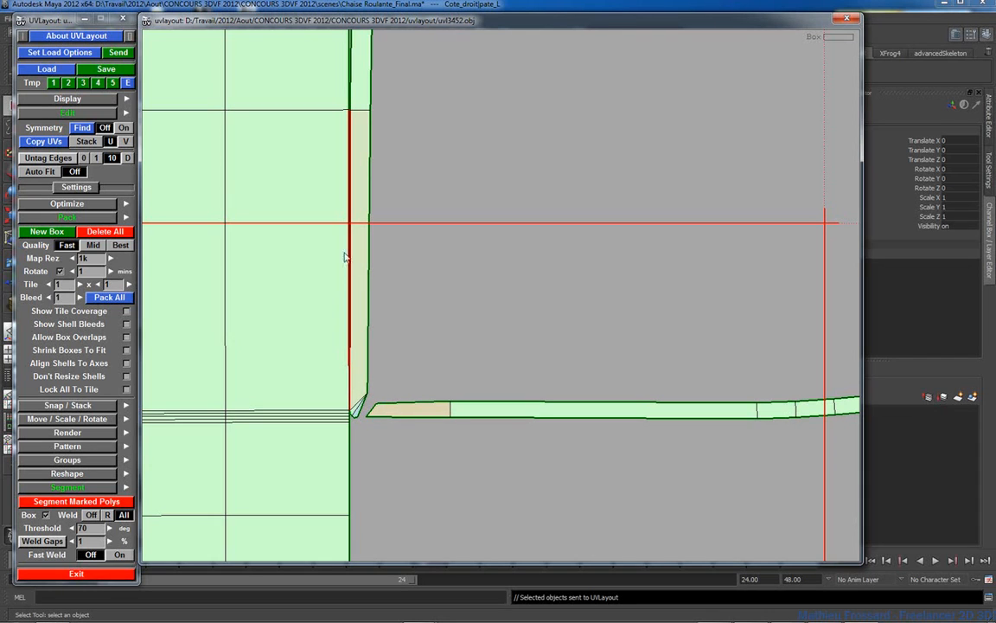
{"action": "right_click_drag", "start_coordinate": [415, 239], "coordinate": [373, 235]}
{"action": "middle_click_drag", "start_coordinate": [374, 236], "coordinate": [421, 375]}
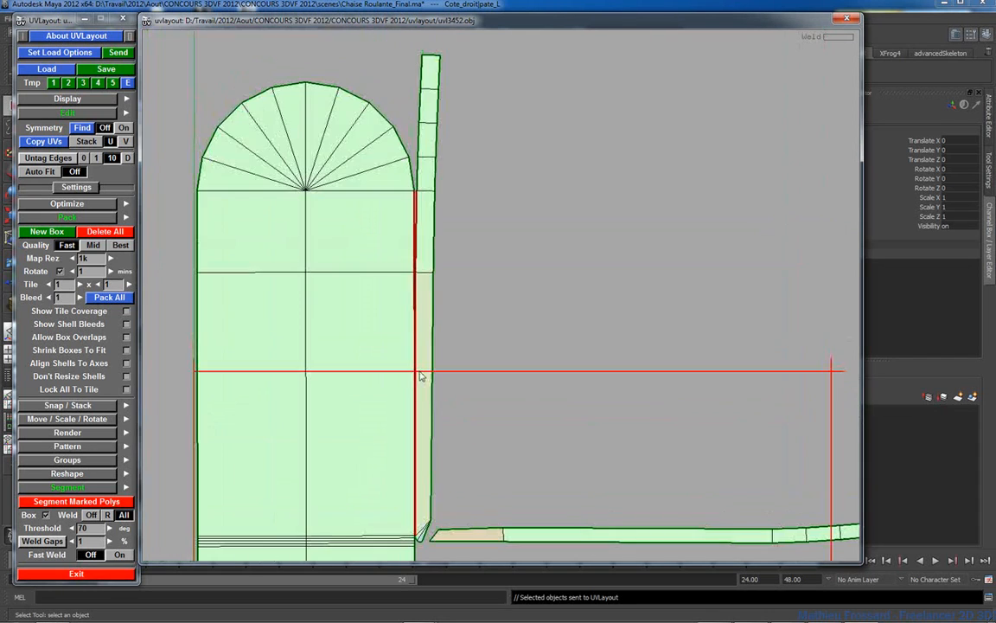
{"action": "key", "text": "Return"}
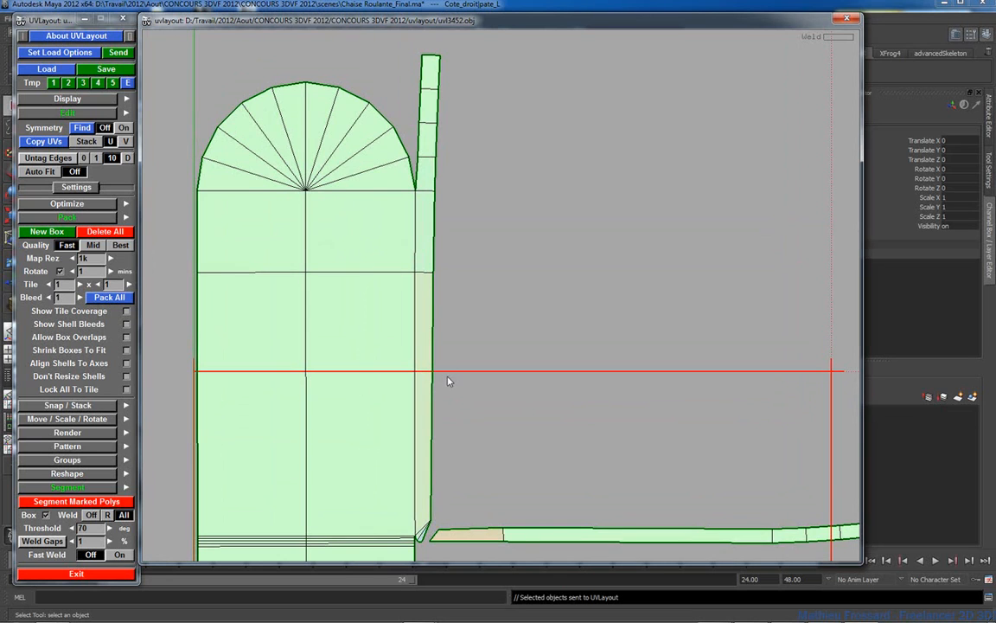
{"action": "key", "text": "f"}
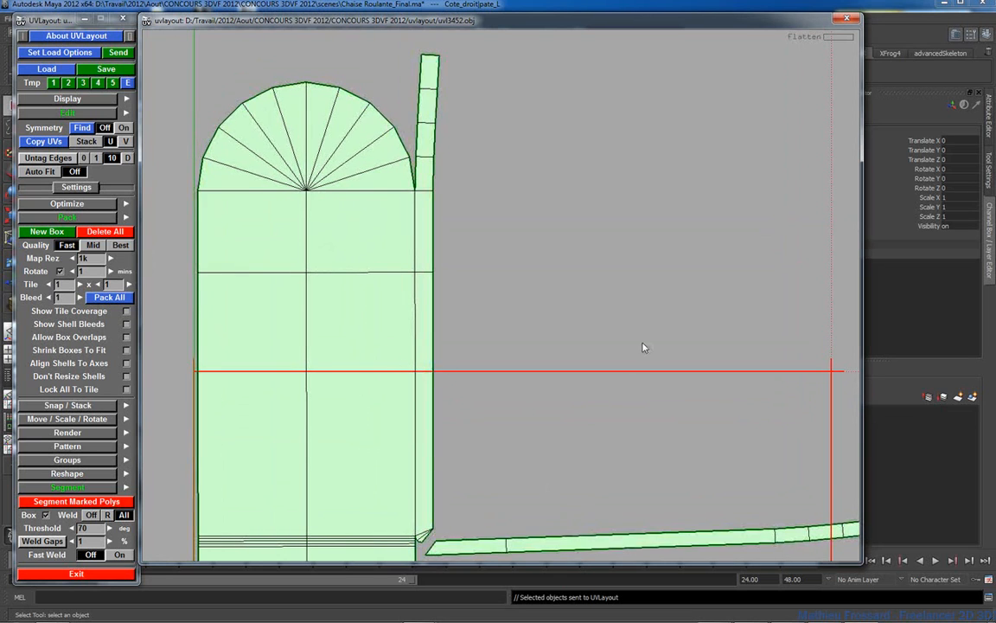
Weld the straight ends of the two single-rounded panels together near the rim corner and flatten the joined shell
{"action": "right_click_drag", "start_coordinate": [698, 346], "coordinate": [561, 328]}
{"action": "middle_click_drag", "start_coordinate": [561, 329], "coordinate": [480, 287]}
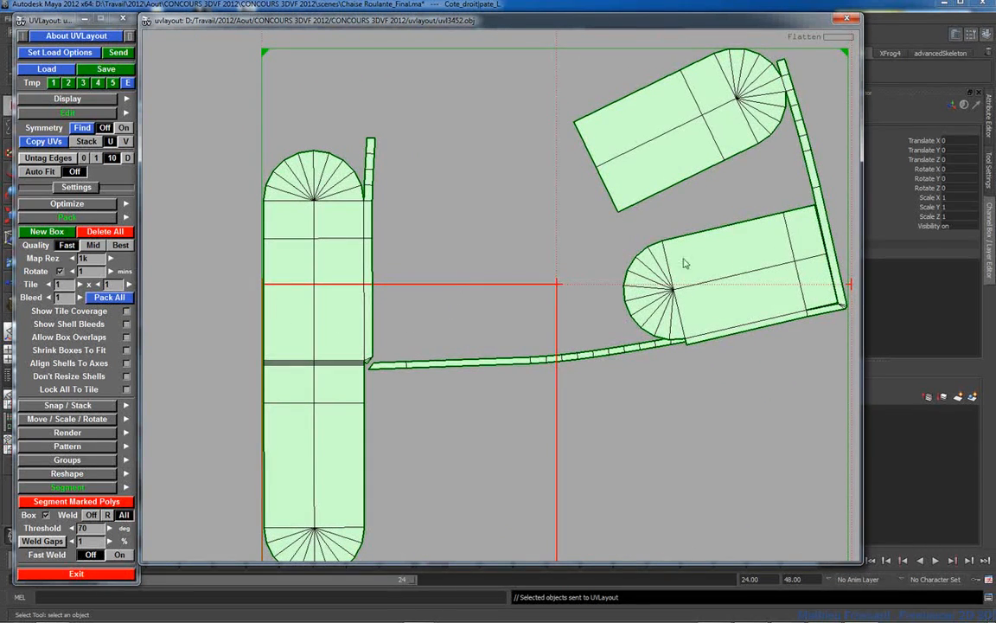
{"action": "middle_click_drag", "start_coordinate": [810, 254], "coordinate": [631, 271]}
{"action": "right_click_drag", "start_coordinate": [630, 271], "coordinate": [839, 362]}
{"action": "middle_click_drag", "start_coordinate": [839, 362], "coordinate": [457, 284]}
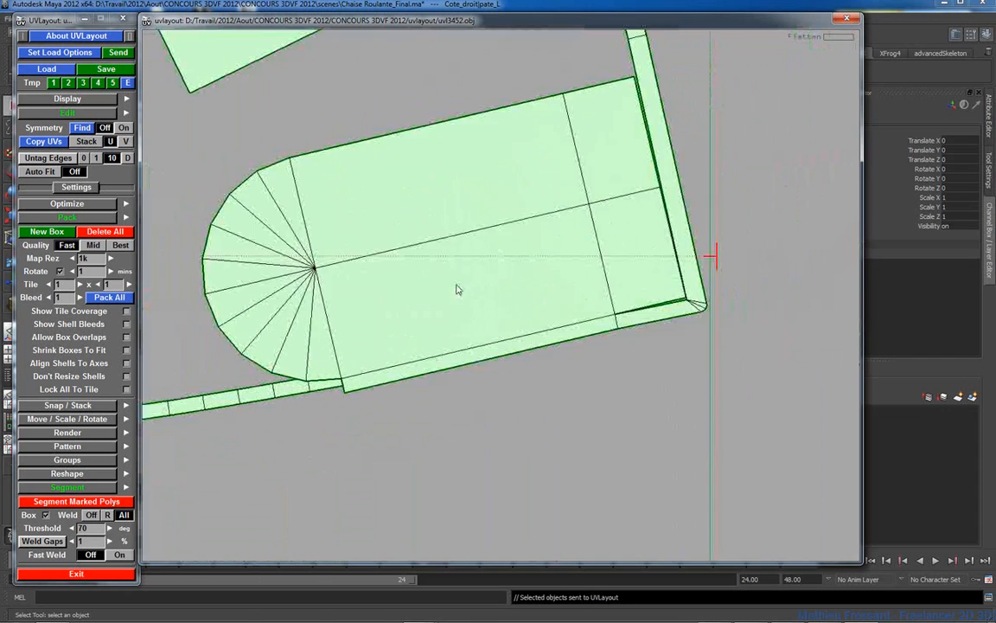
{"action": "right_click_drag", "start_coordinate": [457, 289], "coordinate": [727, 349]}
{"action": "middle_click_drag", "start_coordinate": [728, 349], "coordinate": [573, 303]}
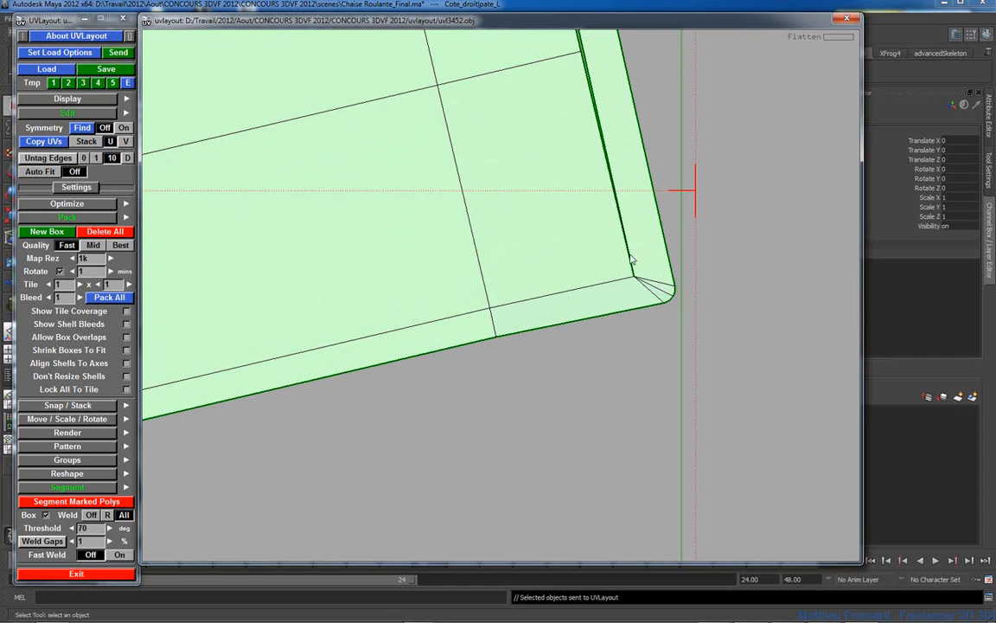
{"action": "key", "text": "w"}
{"action": "key", "text": "w"}
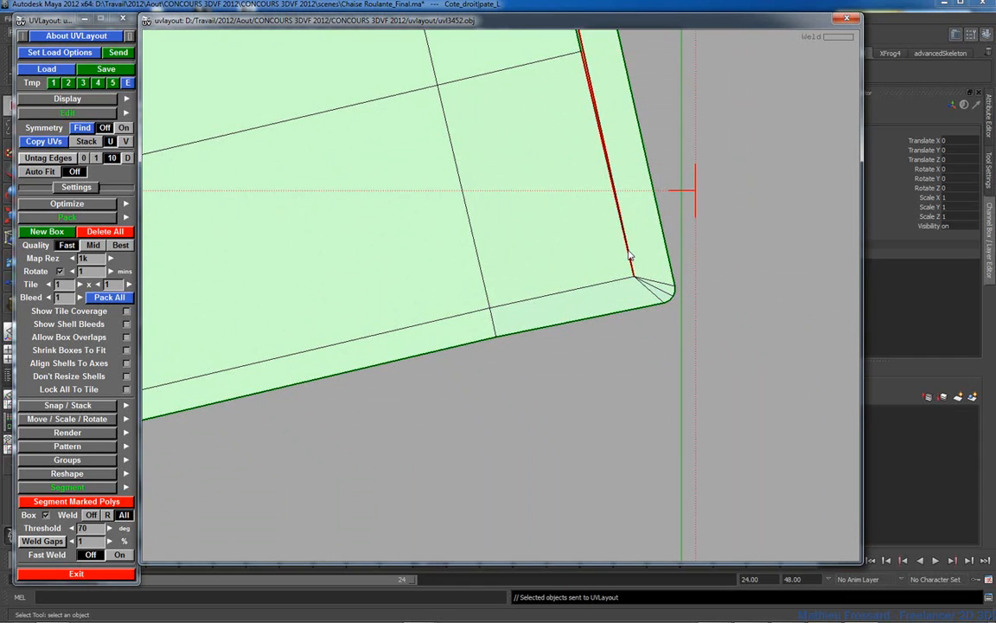
{"action": "key", "text": "Return"}
{"action": "right_click_drag", "start_coordinate": [629, 234], "coordinate": [422, 219]}
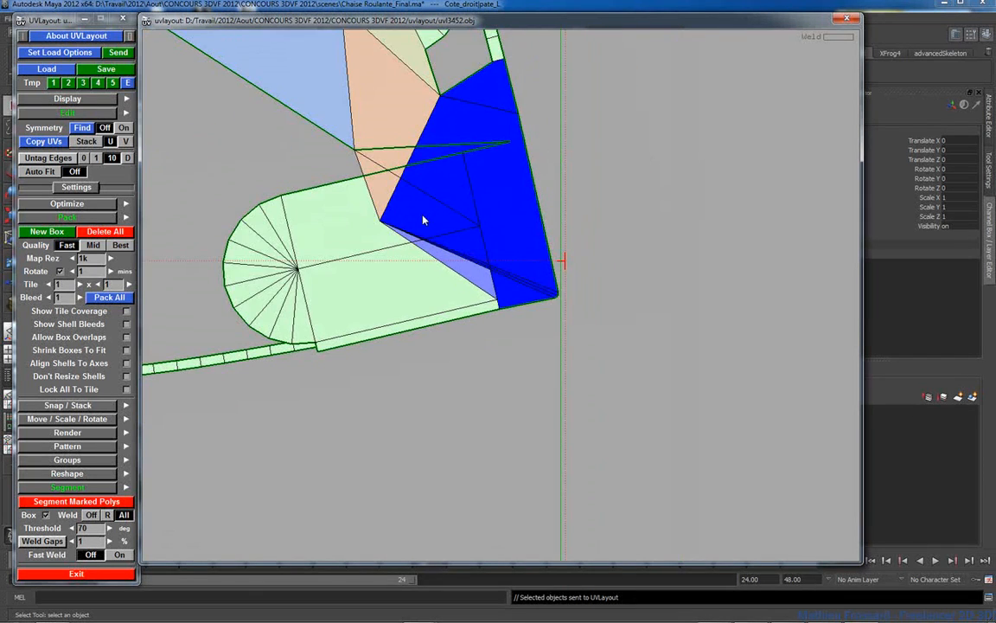
{"action": "key", "text": "f"}
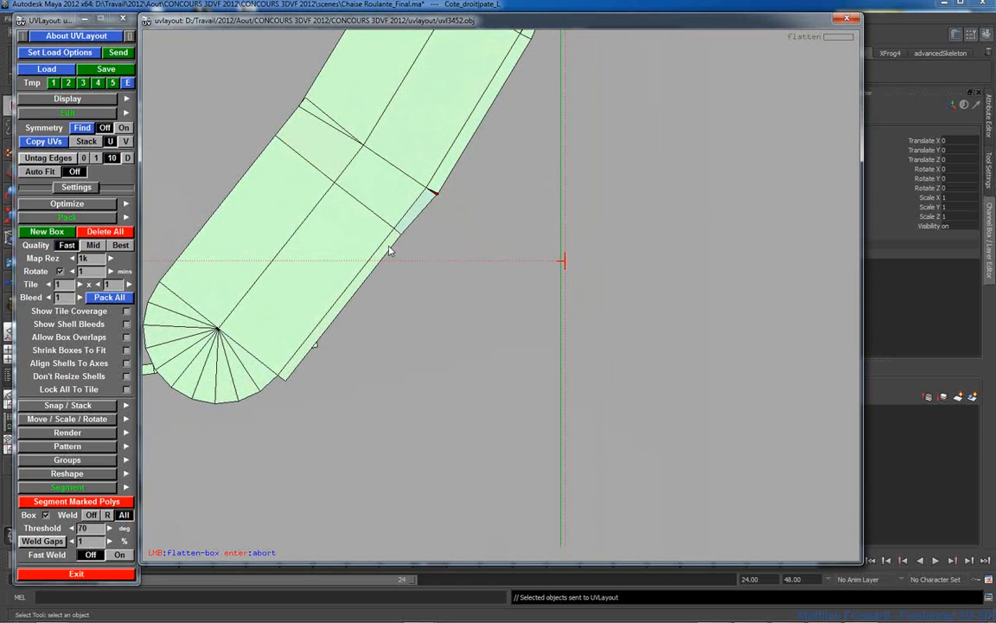
Rotate the joined shell upright, weld the open half of its middle seam, and flatten it again
{"action": "right_click_drag", "start_coordinate": [512, 273], "coordinate": [407, 258]}
{"action": "middle_click_drag", "start_coordinate": [406, 258], "coordinate": [562, 346]}
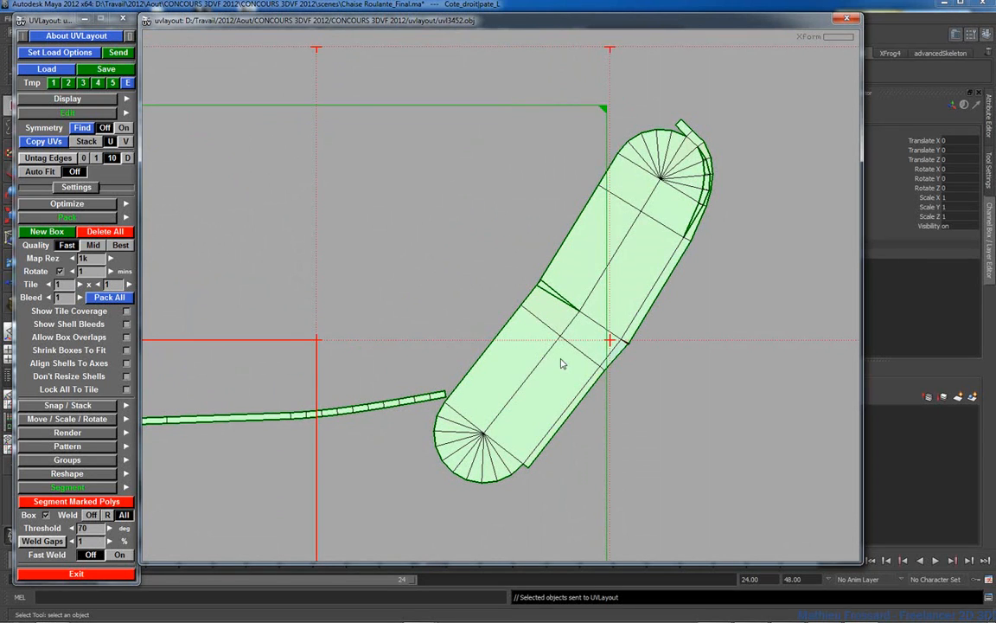
{"action": "right_click_drag", "start_coordinate": [538, 371], "coordinate": [592, 381]}
{"action": "left_click_drag", "start_coordinate": [592, 382], "coordinate": [588, 377]}
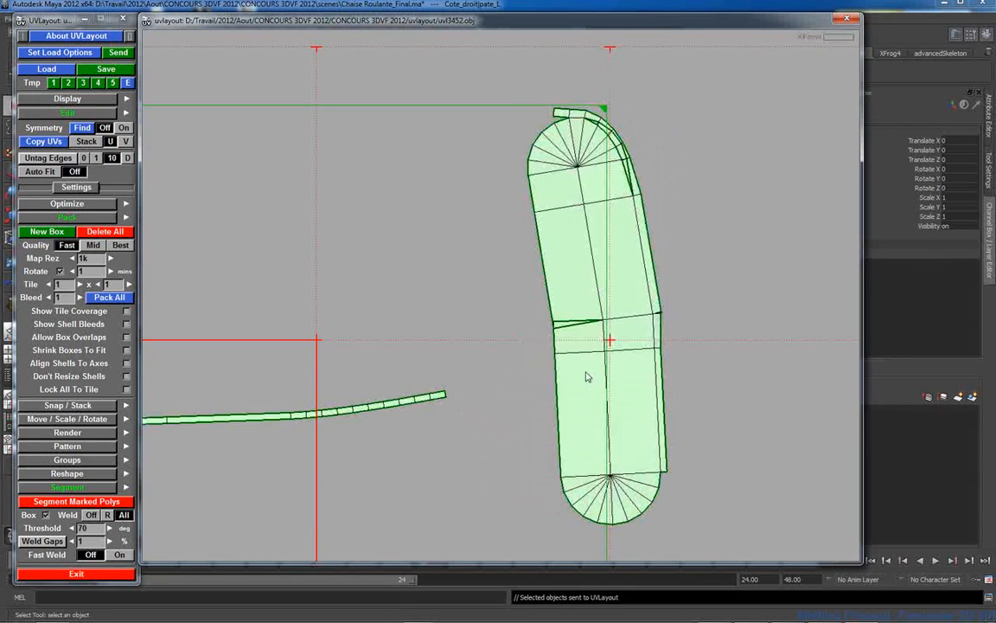
{"action": "middle_click_drag", "start_coordinate": [588, 377], "coordinate": [465, 359]}
{"action": "right_click_drag", "start_coordinate": [465, 359], "coordinate": [430, 338]}
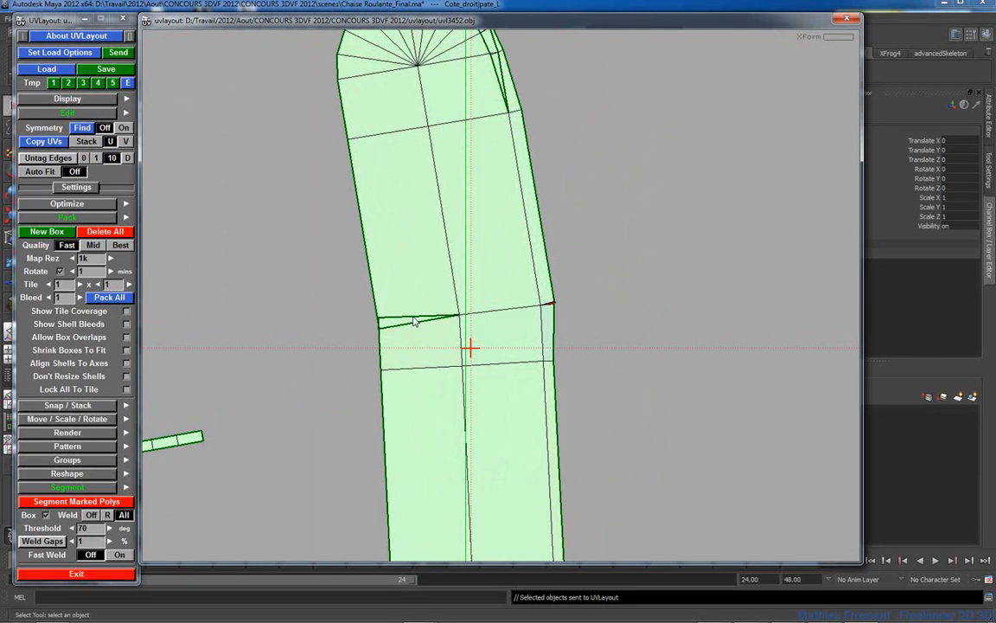
{"action": "left_click_drag", "start_coordinate": [419, 323], "coordinate": [458, 321]}
{"action": "key", "text": "f"}
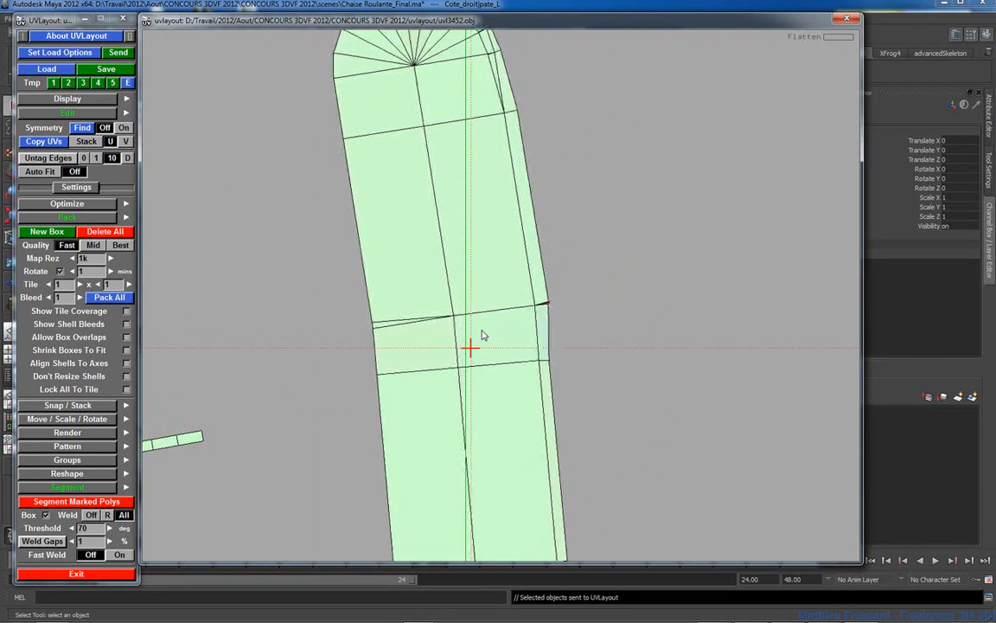
Undo the welds between the two single-rounded panels and return to the corner of the lower panel
{"action": "key", "text": "w"}
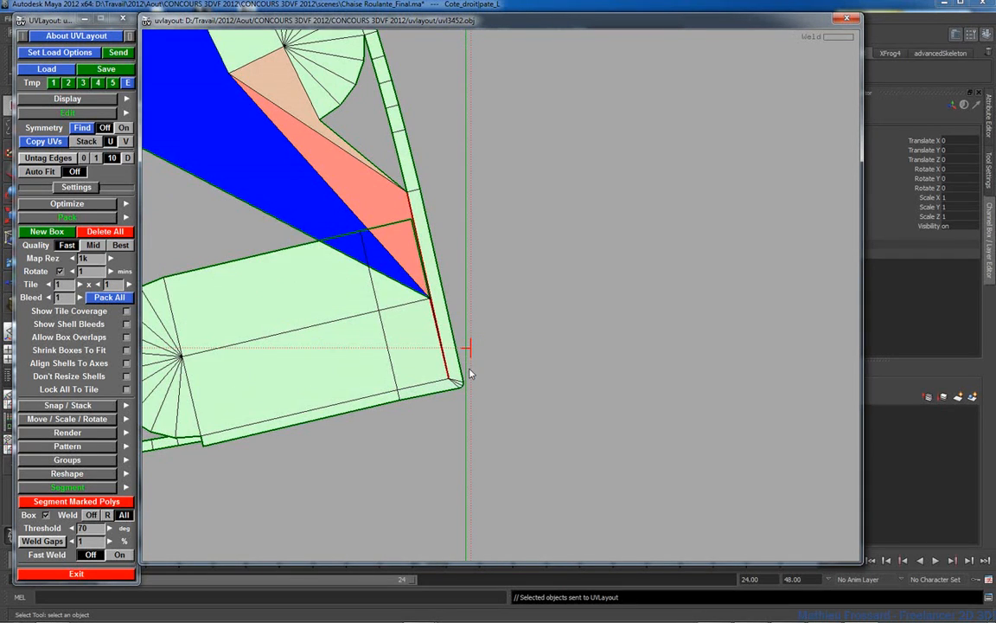
{"action": "key", "text": "f"}
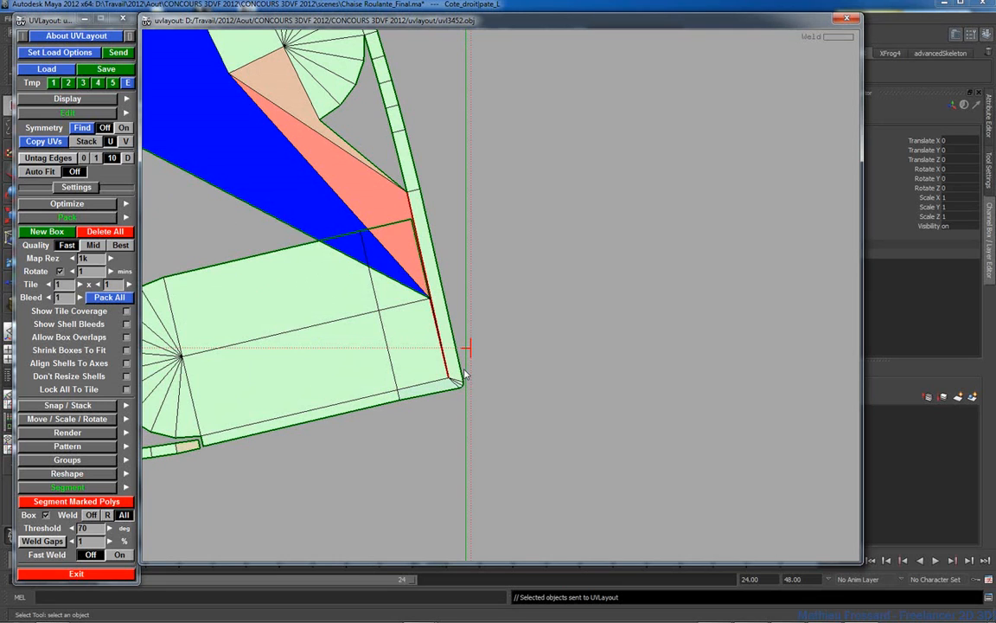
{"action": "right_click_drag", "start_coordinate": [377, 384], "coordinate": [470, 351]}
{"action": "middle_click_drag", "start_coordinate": [470, 351], "coordinate": [586, 284]}
{"action": "key", "text": "f"}
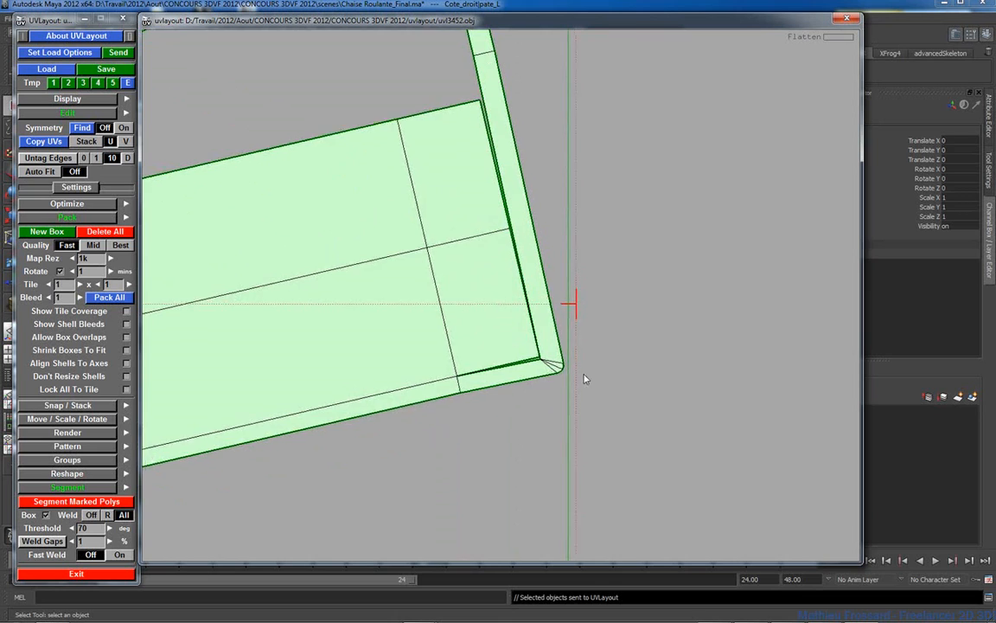
Cut the vertical rim strip free at the lower panel's rim corner, move it aside, and flatten the shell
{"action": "right_click_drag", "start_coordinate": [585, 378], "coordinate": [574, 394]}
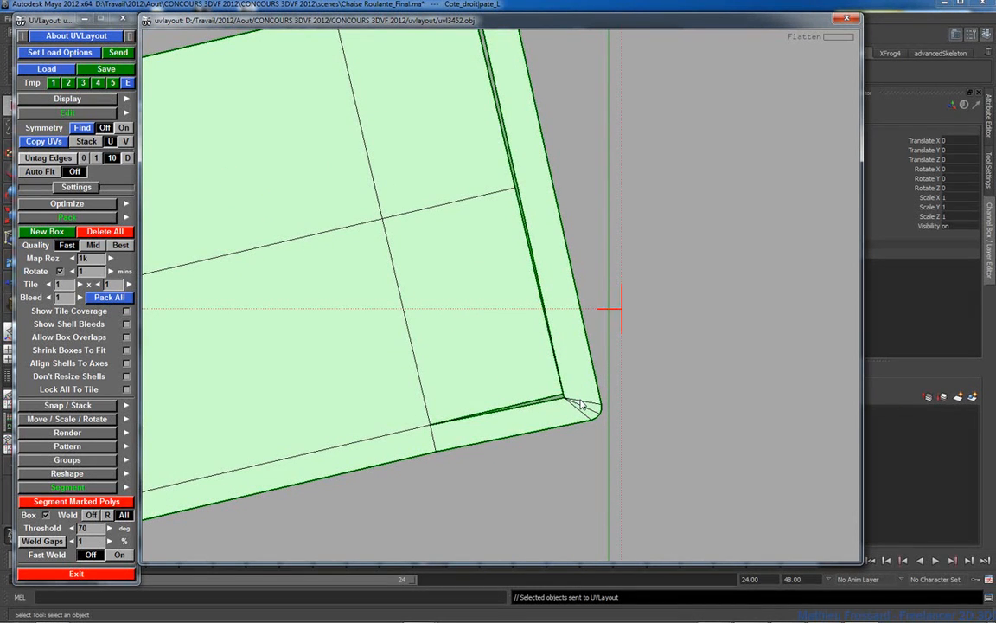
{"action": "key", "text": "c"}
{"action": "middle_click_drag", "start_coordinate": [563, 296], "coordinate": [642, 274]}
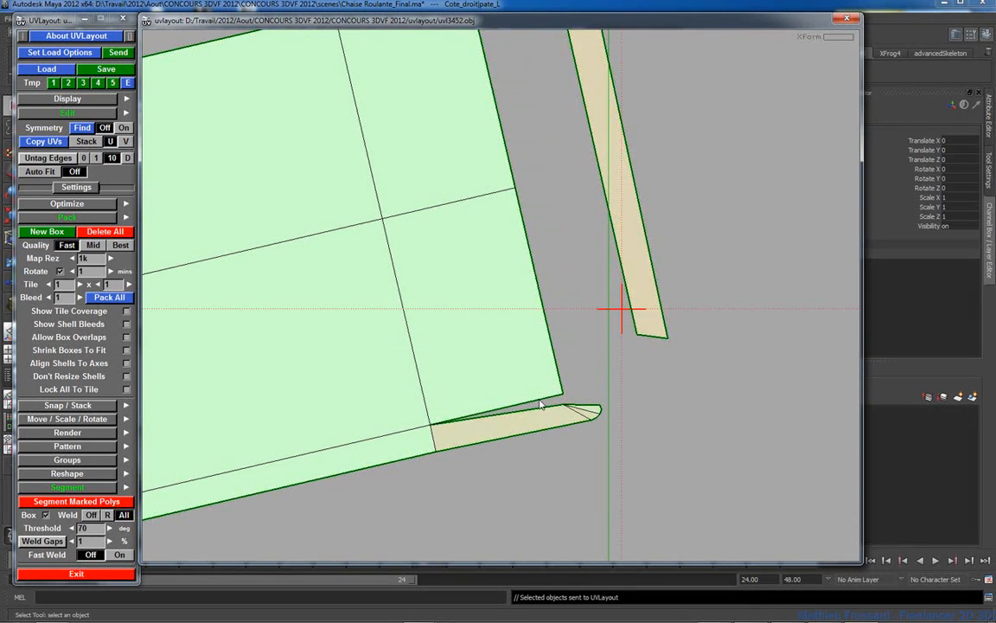
{"action": "key", "text": "f"}
{"action": "right_click_drag", "start_coordinate": [540, 402], "coordinate": [285, 358]}
{"action": "middle_click_drag", "start_coordinate": [285, 358], "coordinate": [374, 369]}
{"action": "right_click_drag", "start_coordinate": [373, 370], "coordinate": [302, 333]}
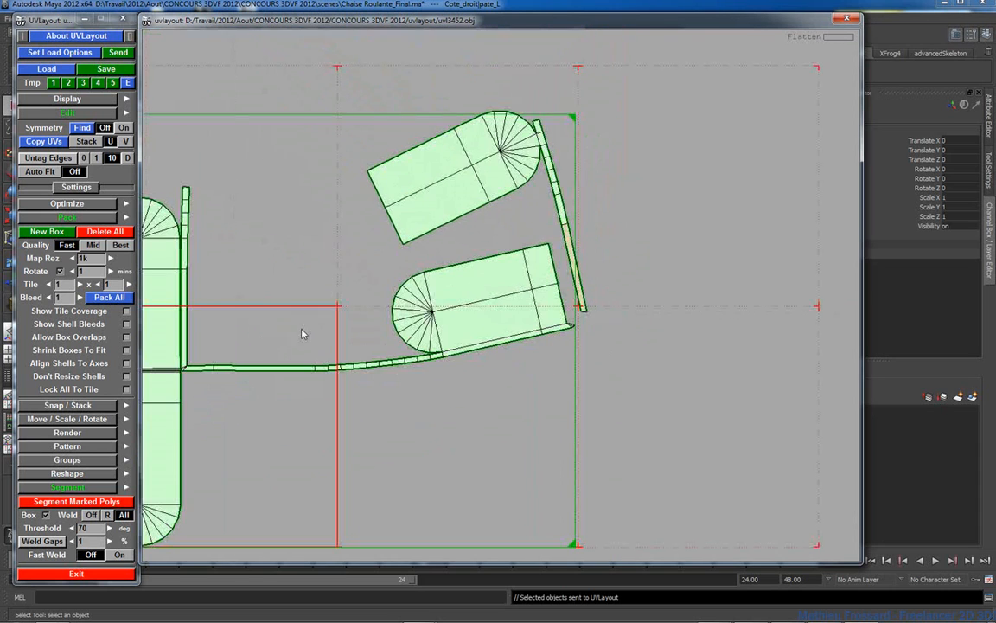
Rotate the lower rounded panel with its attached rim strip upright and place it beside the double-rounded panel
{"action": "middle_click_drag", "start_coordinate": [299, 334], "coordinate": [369, 323]}
{"action": "left_click_drag", "start_coordinate": [525, 306], "coordinate": [491, 340]}
{"action": "key", "text": "ctrl+z"}
{"action": "middle_click_drag", "start_coordinate": [206, 334], "coordinate": [288, 309]}
{"action": "left_click_drag", "start_coordinate": [633, 283], "coordinate": [522, 327]}
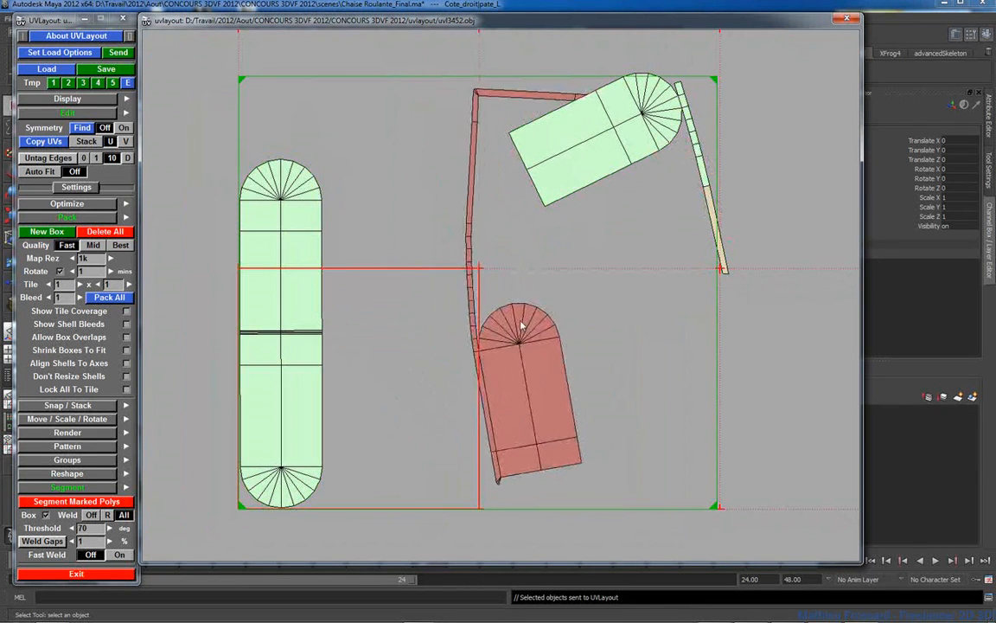
{"action": "middle_click_drag", "start_coordinate": [472, 346], "coordinate": [362, 192]}
{"action": "left_click_drag", "start_coordinate": [398, 242], "coordinate": [402, 284]}
Cut the long rim strip off the side of the upright rounded panel, move it away, and flatten the panel
{"action": "scroll", "coordinate": [402, 283], "scroll_direction": "up", "scroll_amount": 4}
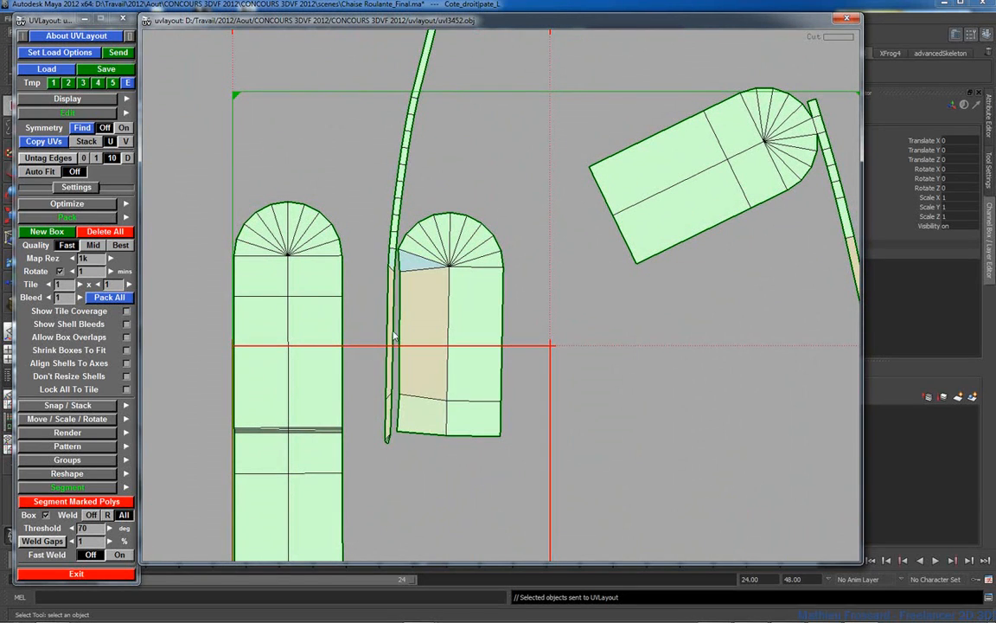
{"action": "middle_click_drag", "start_coordinate": [394, 408], "coordinate": [561, 363]}
{"action": "key", "text": "f"}
{"action": "key", "text": "f"}
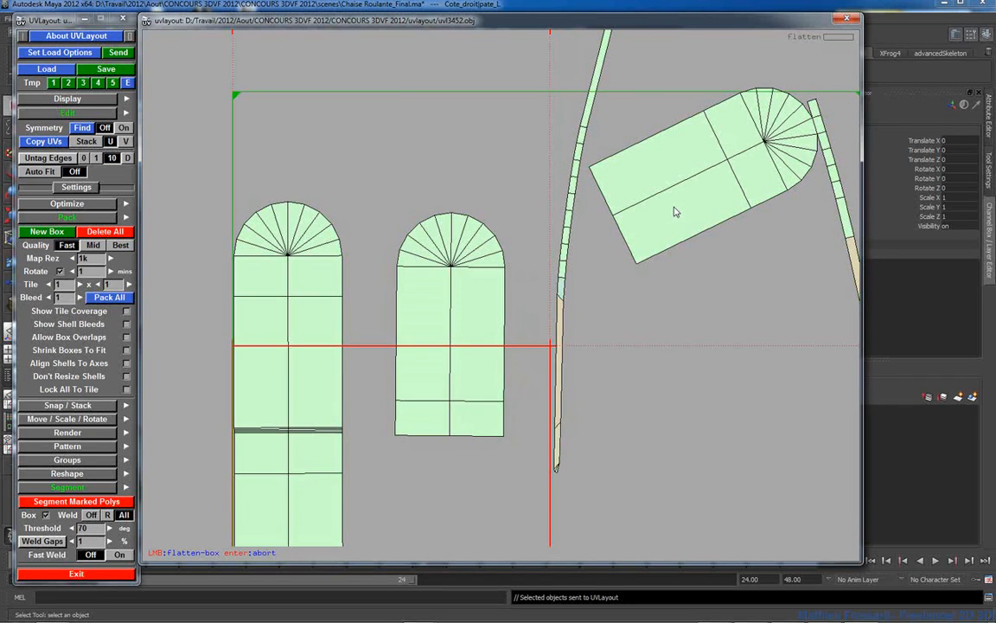
Separate the tilted rounded panel from its rim strip, stand it upright, and flatten it
{"action": "left_click_drag", "start_coordinate": [657, 209], "coordinate": [695, 245]}
{"action": "middle_click_drag", "start_coordinate": [697, 246], "coordinate": [666, 288]}
{"action": "key", "text": "f"}
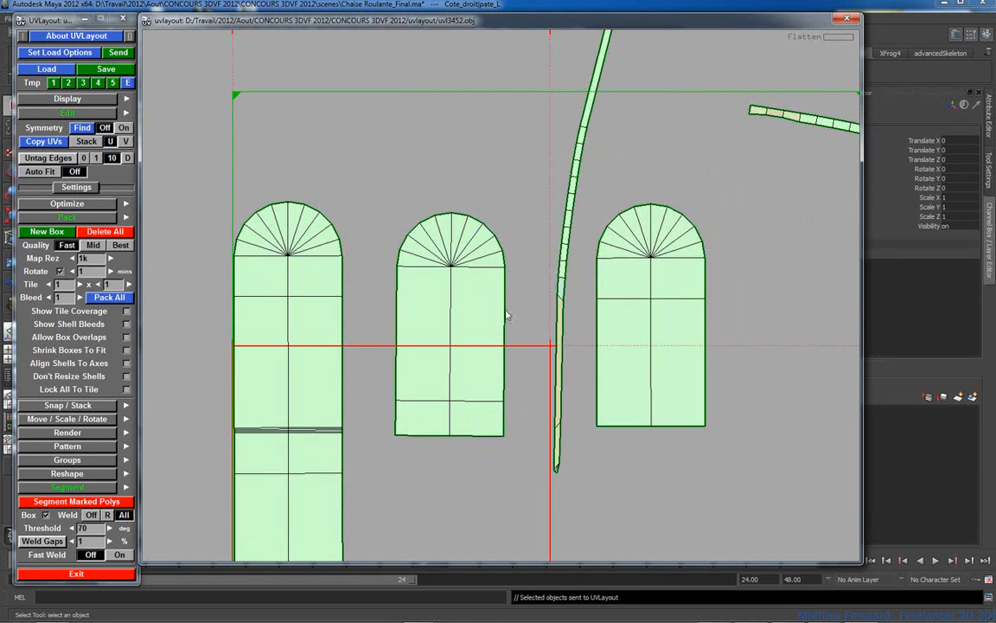
Tag the horizontal and vertical edges of the middle rounded panel for straightening and flatten the shell
{"action": "middle_click_drag", "start_coordinate": [509, 316], "coordinate": [540, 221]}
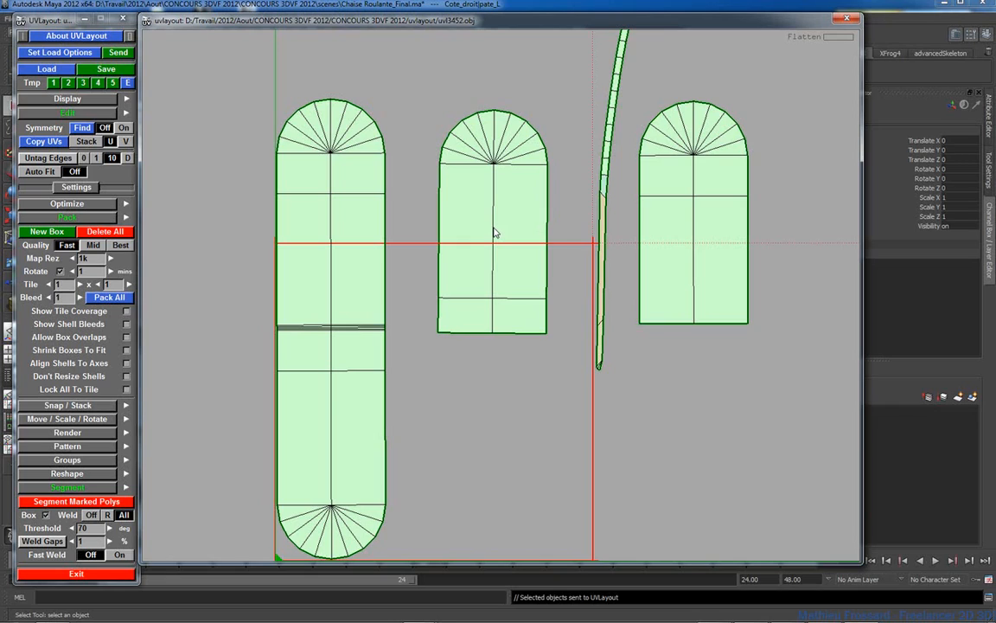
{"action": "key", "text": "t"}
{"action": "key", "text": "t"}
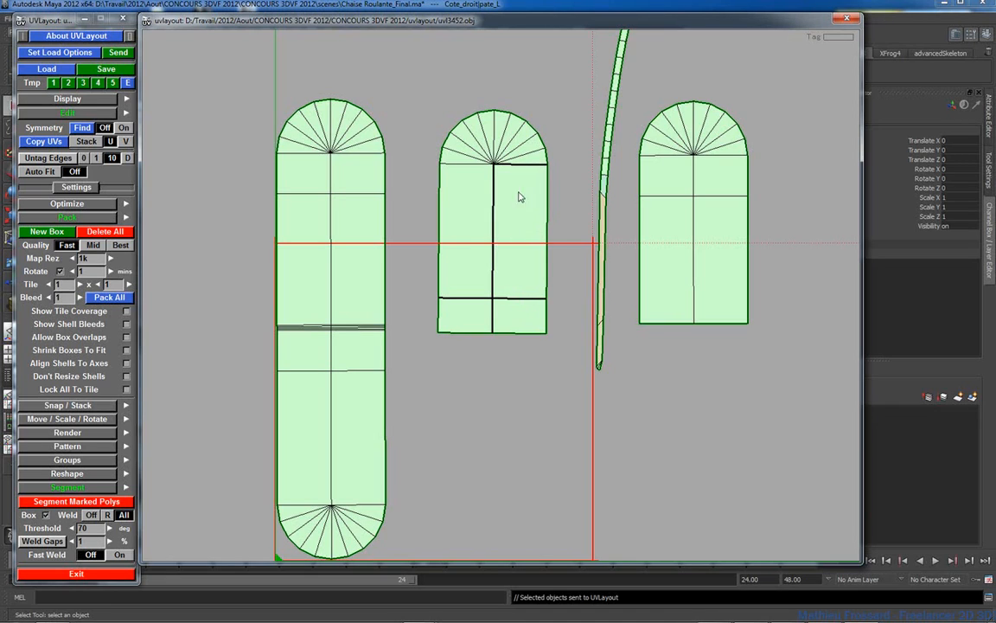
{"action": "key", "text": "c"}
{"action": "key", "text": "t"}
{"action": "key", "text": "f"}
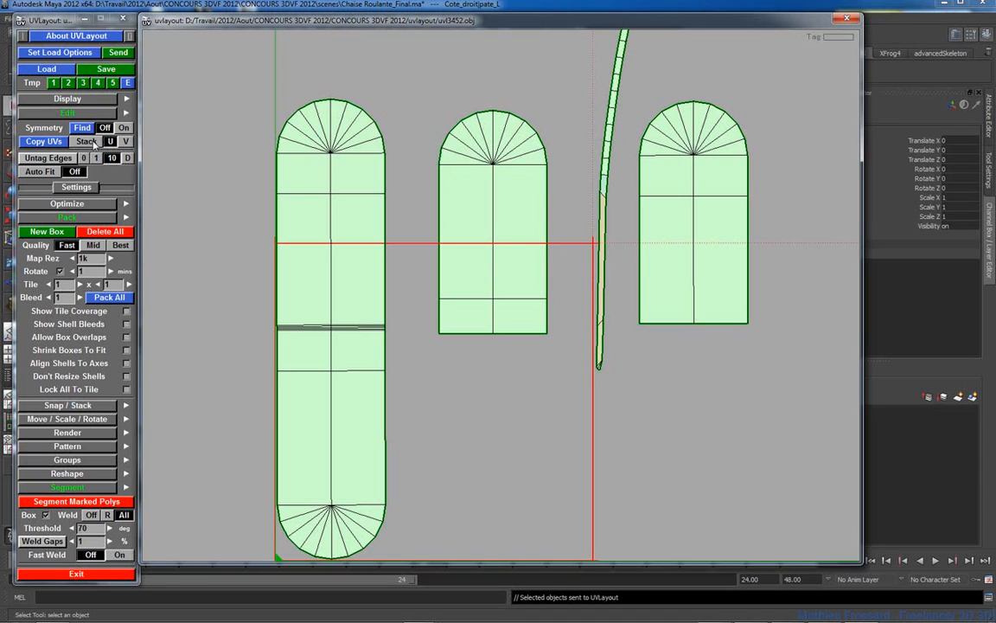
Copy UVs with Stack between the two single-rounded panels, matching the edge beneath each rounded end
{"action": "left_click", "coordinate": [45, 138]}
{"action": "left_click", "coordinate": [524, 164]}
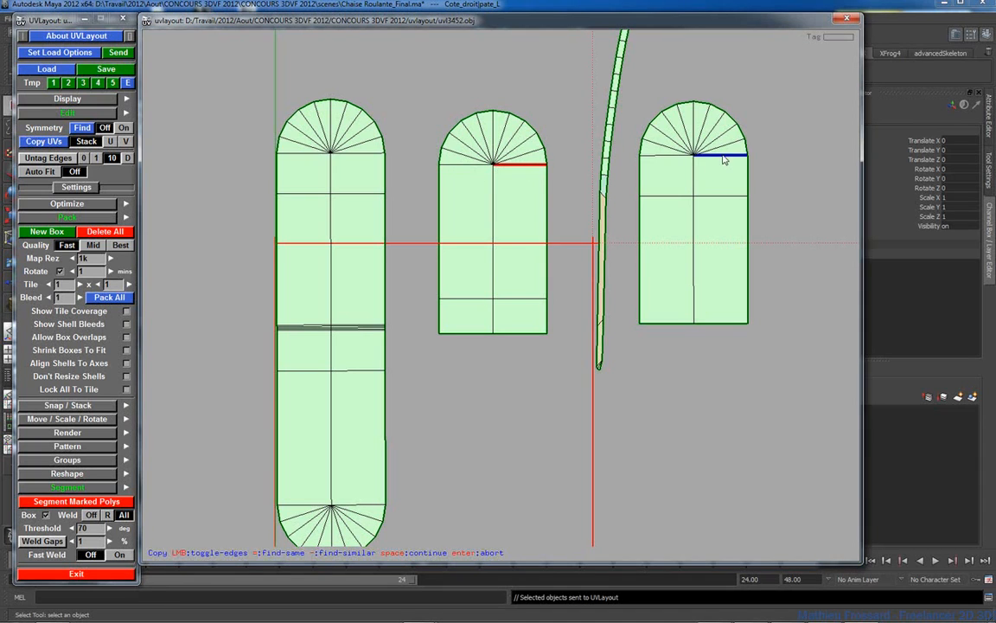
{"action": "key", "text": "space"}
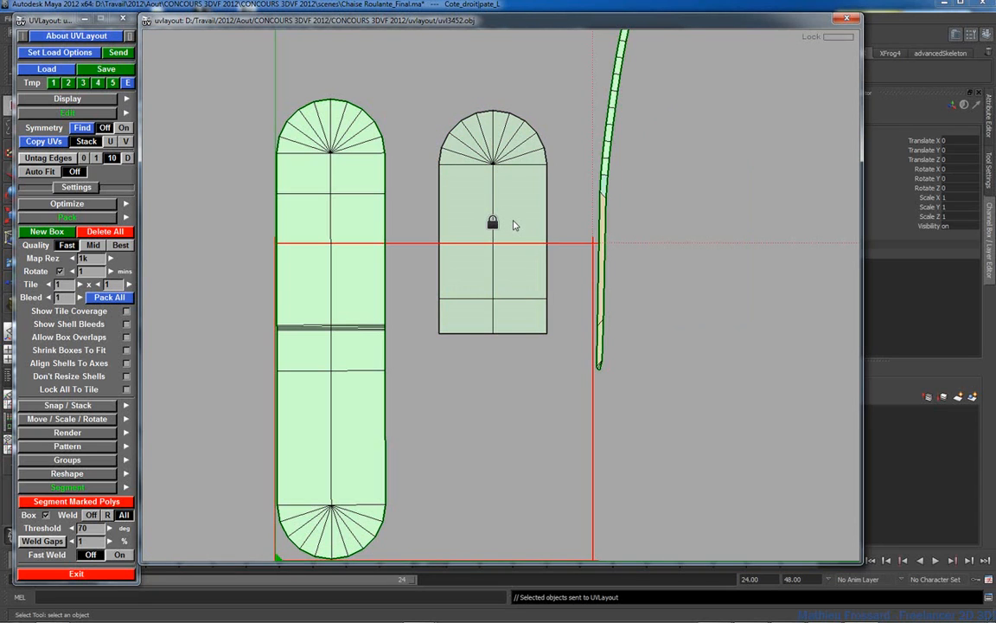
Unlock the stacked panels, move one beyond the long rim strip, and flatten the panel left in the middle
{"action": "key", "text": "l"}
{"action": "middle_click_drag", "start_coordinate": [507, 216], "coordinate": [716, 213]}
{"action": "key", "text": "l"}
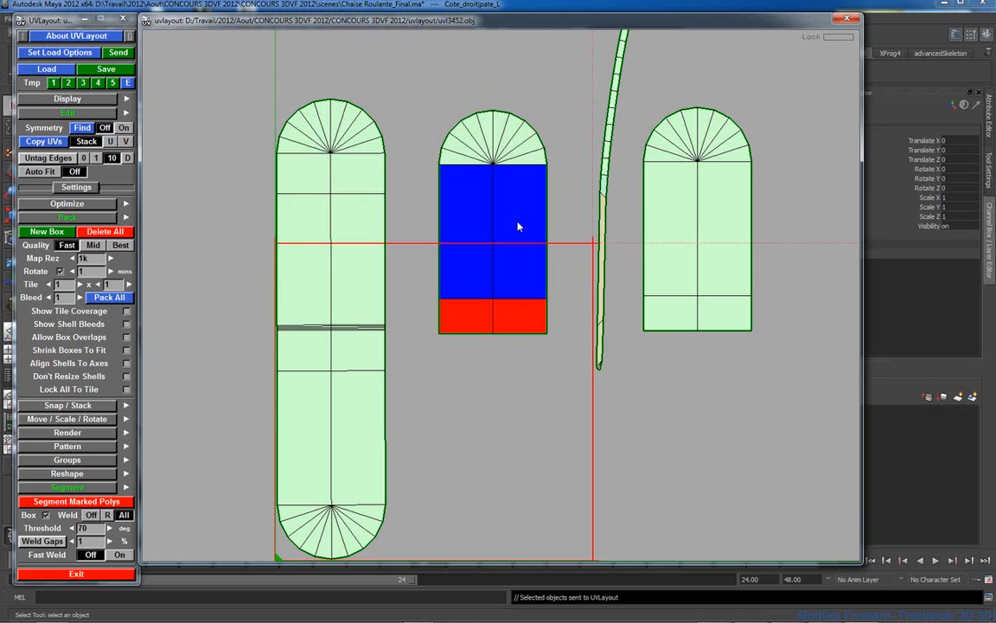
{"action": "key", "text": "f"}
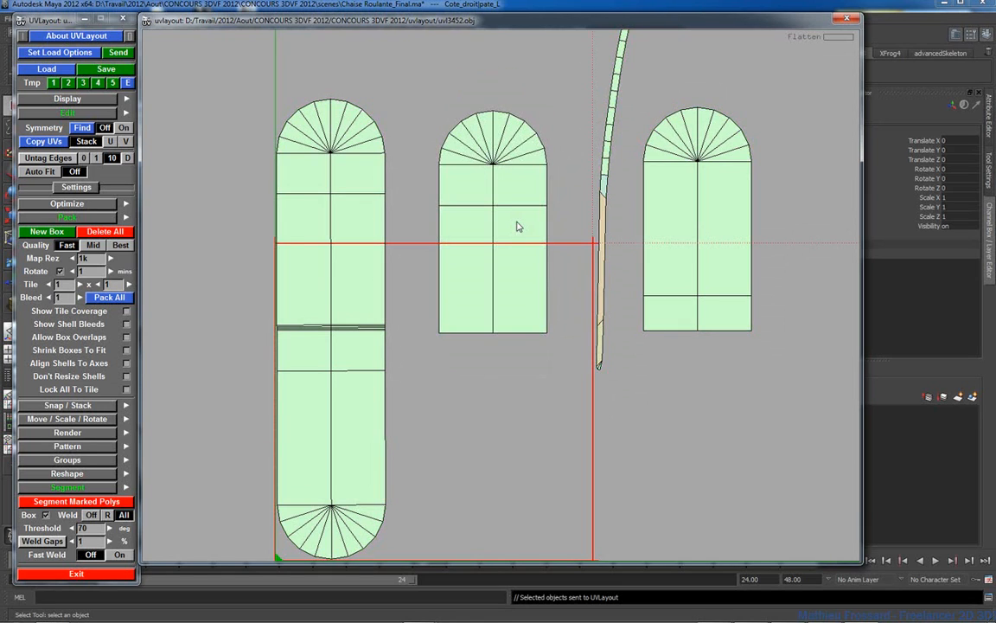
Tag the central and cross edges of the double-rounded panel for straightening and flatten the shell
{"action": "right_click_drag", "start_coordinate": [550, 234], "coordinate": [496, 257]}
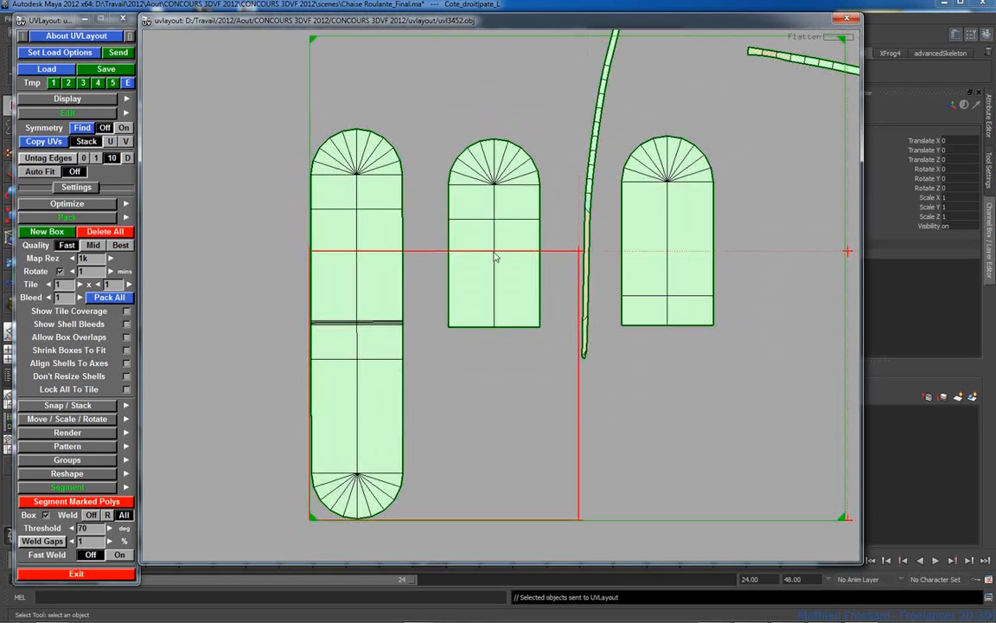
{"action": "left_click", "coordinate": [359, 297]}
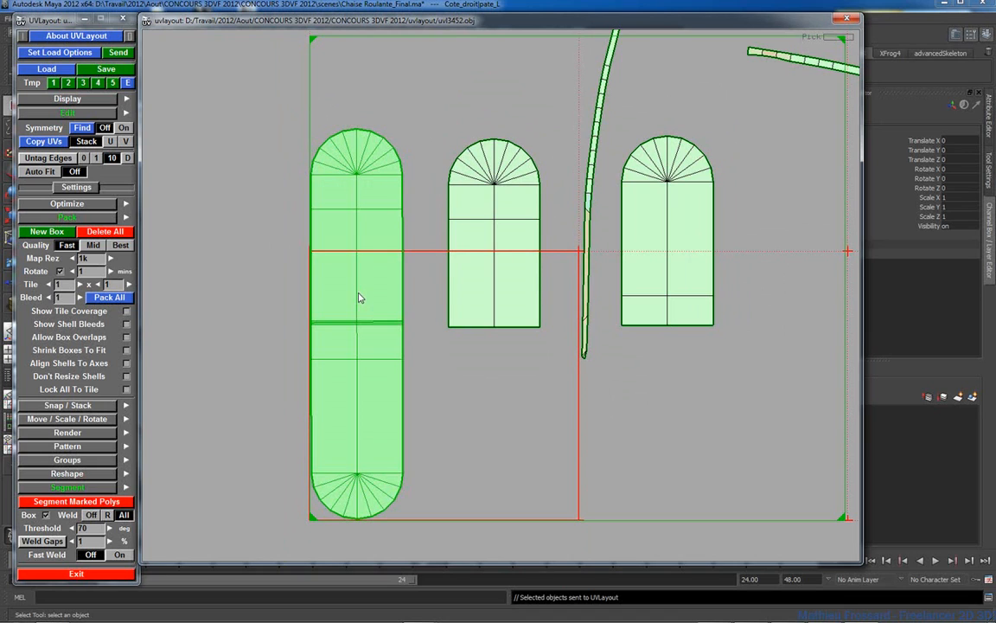
{"action": "key", "text": "t"}
{"action": "key", "text": "t"}
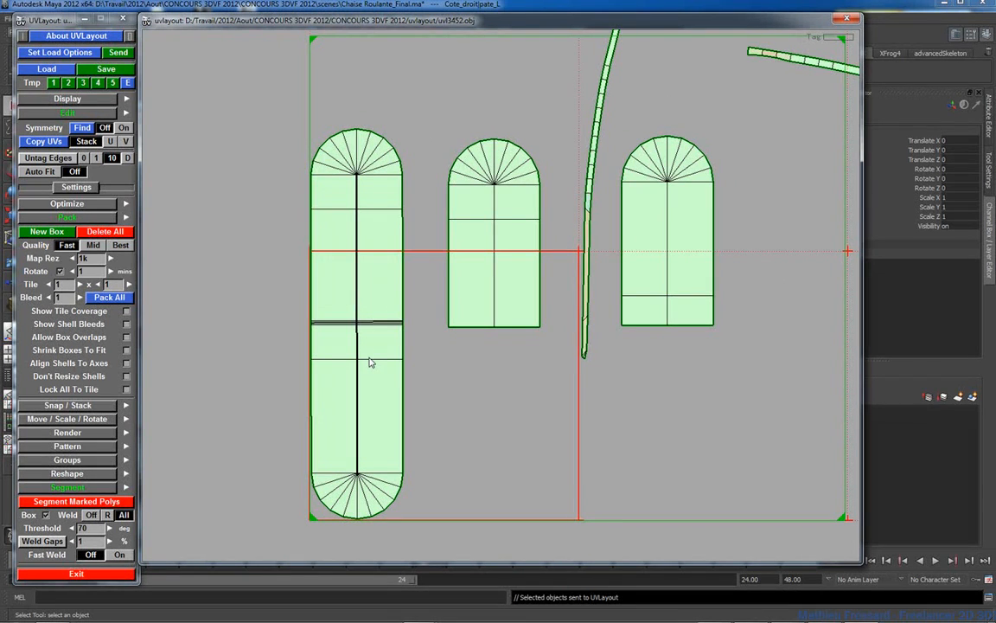
{"action": "key", "text": "s"}
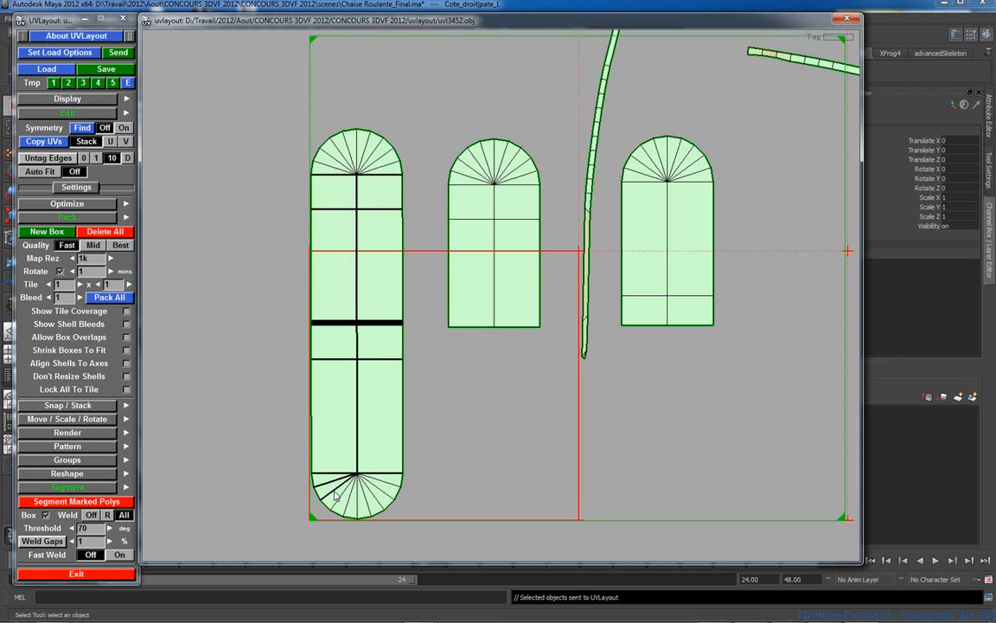
{"action": "key", "text": "f"}
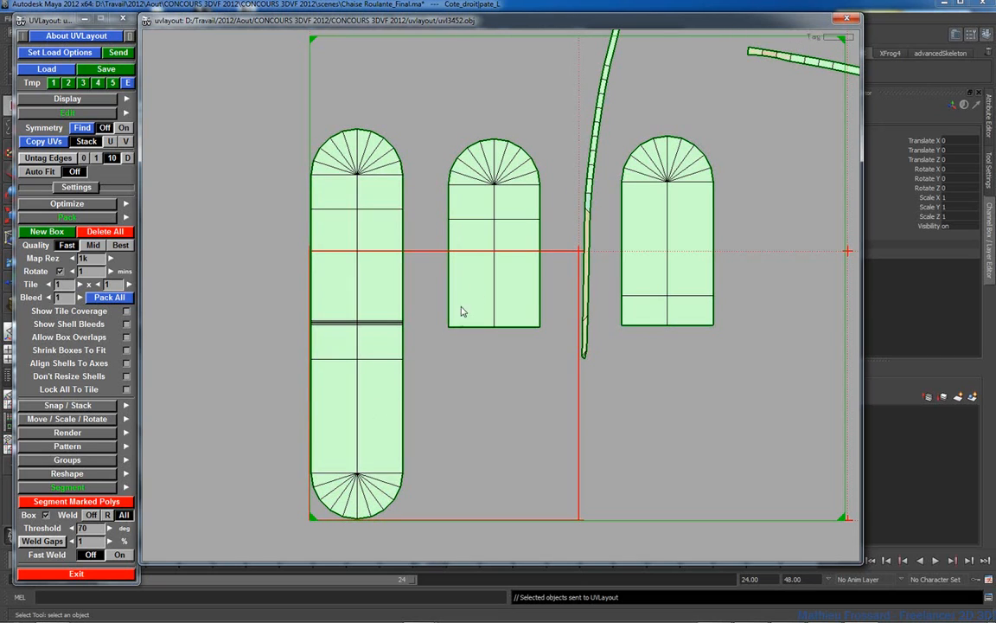
Apply Box at the corner of the L-shaped rim strip and flatten the rim strips
{"action": "right_click_drag", "start_coordinate": [561, 240], "coordinate": [474, 203]}
{"action": "middle_click_drag", "start_coordinate": [519, 234], "coordinate": [447, 305]}
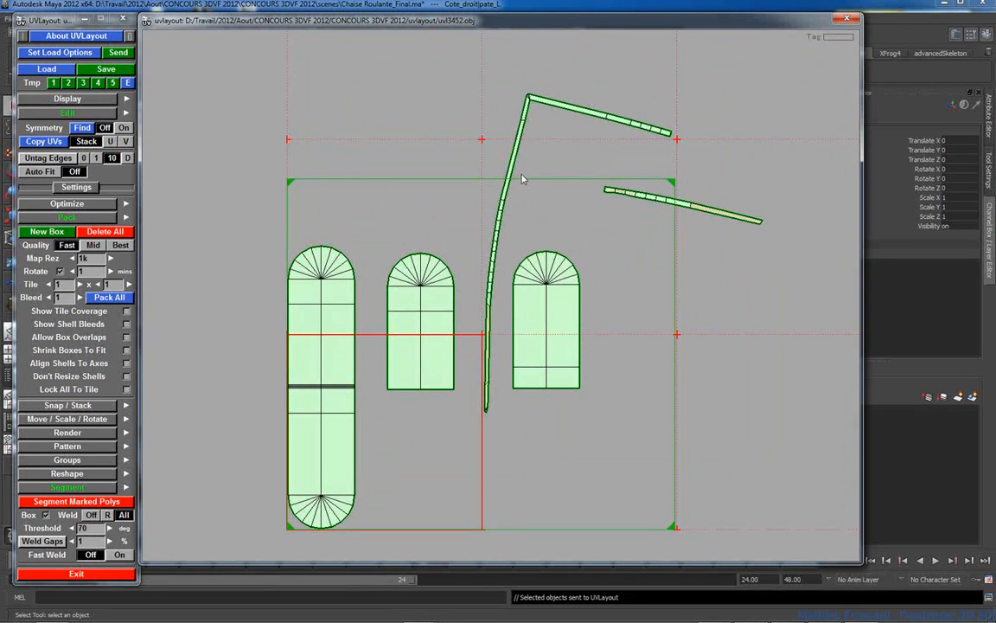
{"action": "right_click_drag", "start_coordinate": [507, 109], "coordinate": [534, 133]}
{"action": "middle_click_drag", "start_coordinate": [491, 64], "coordinate": [451, 269]}
{"action": "right_click_drag", "start_coordinate": [452, 269], "coordinate": [697, 339]}
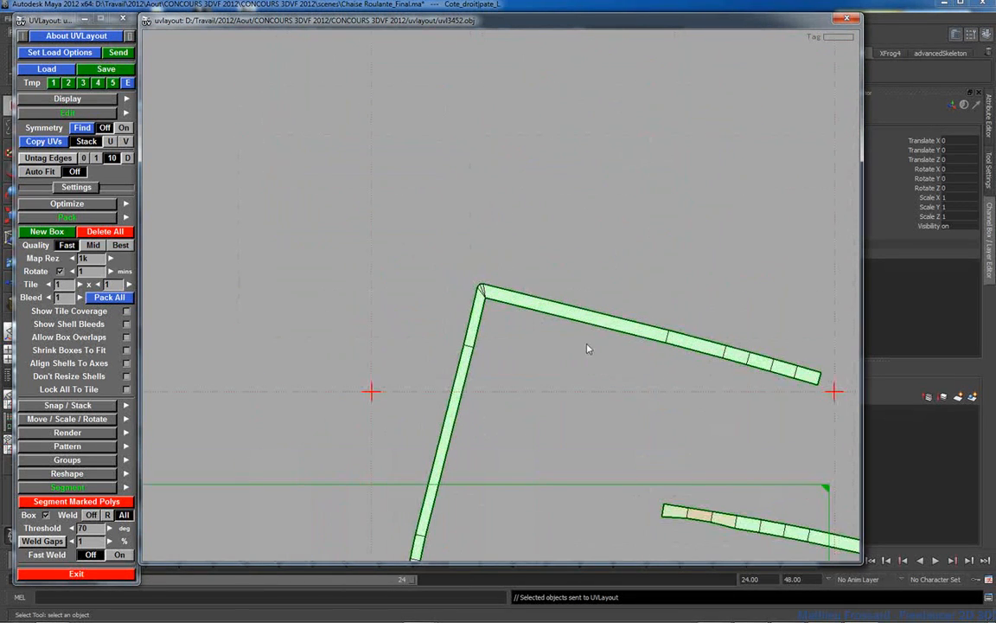
{"action": "right_click_drag", "start_coordinate": [471, 287], "coordinate": [568, 336]}
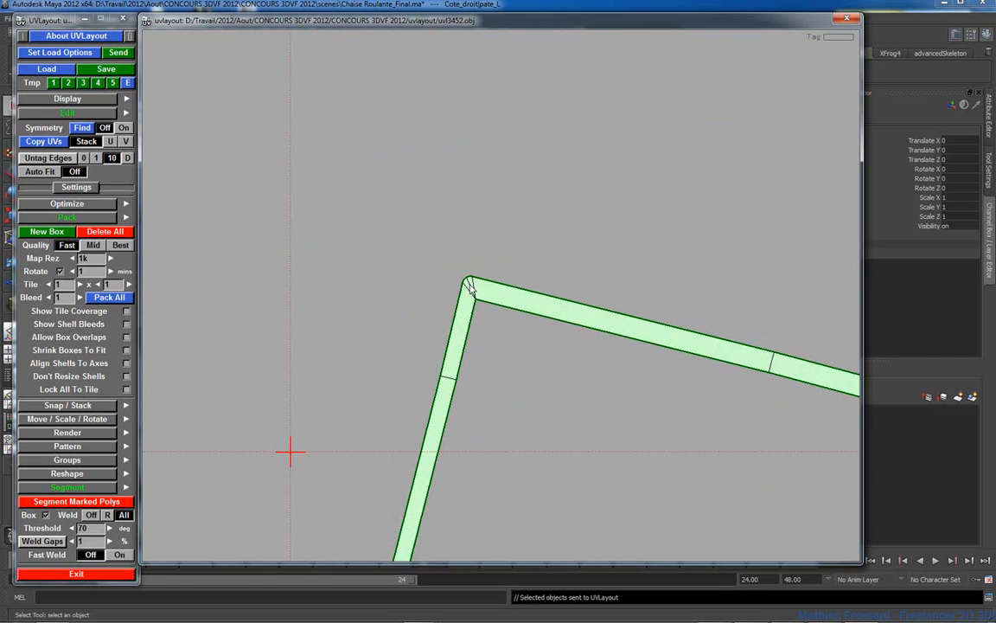
{"action": "key", "text": "b"}
{"action": "right_click_drag", "start_coordinate": [518, 314], "coordinate": [511, 397]}
{"action": "middle_click_drag", "start_coordinate": [511, 396], "coordinate": [463, 208]}
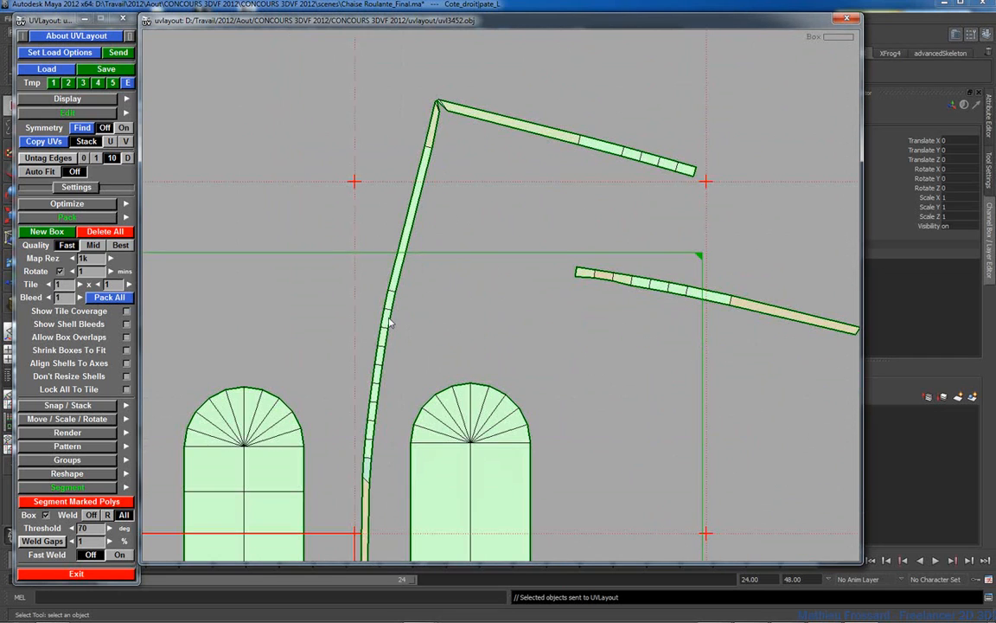
{"action": "key", "text": "f"}
{"action": "right_click_drag", "start_coordinate": [421, 327], "coordinate": [405, 326]}
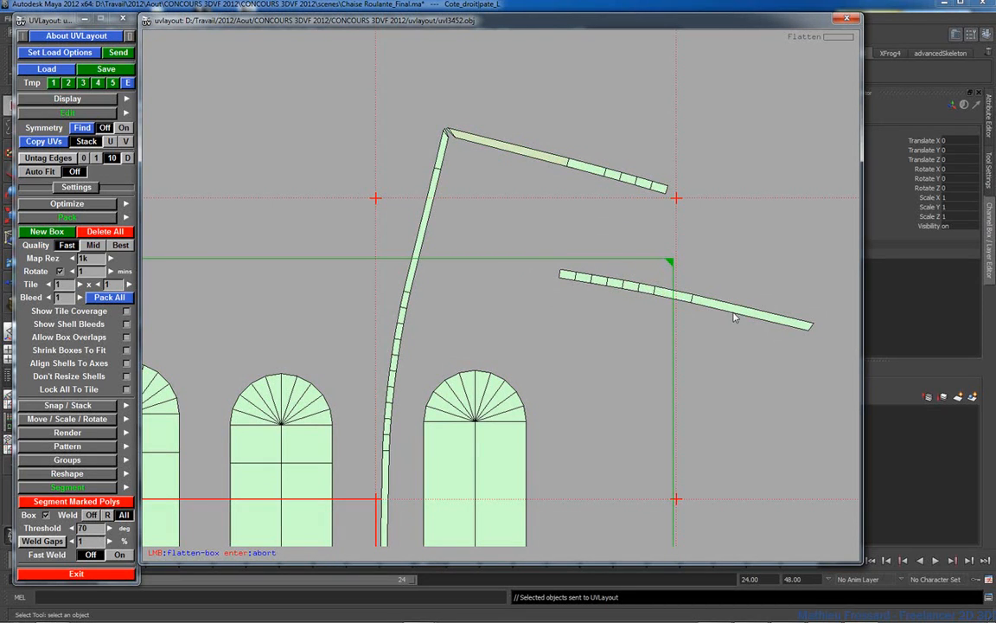
Rotate the separate short rim strip upright, tag its edges for straightening, and flatten it
{"action": "left_click_drag", "start_coordinate": [742, 308], "coordinate": [642, 350]}
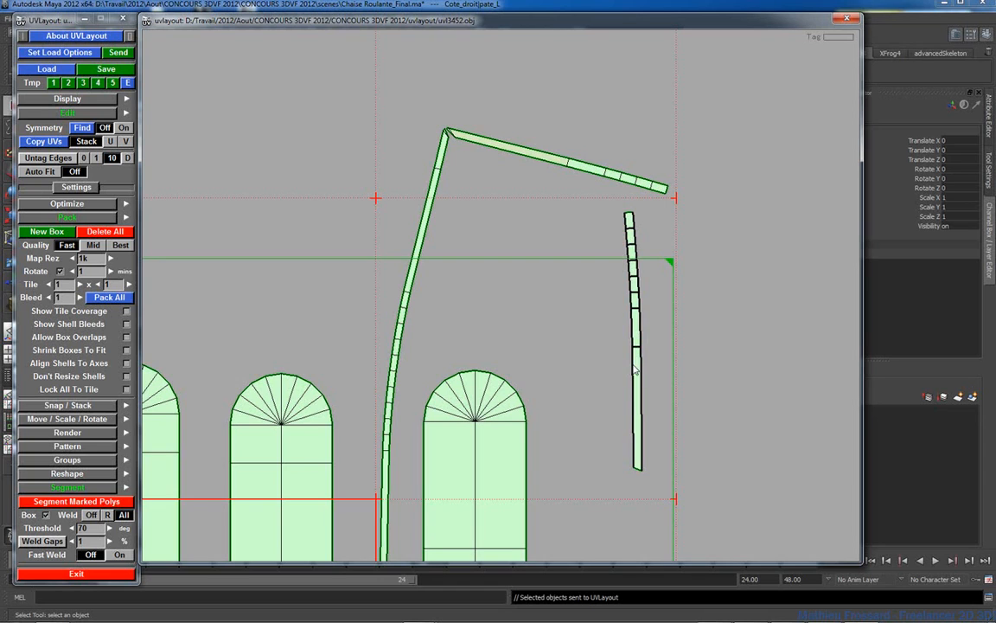
{"action": "key", "text": "f"}
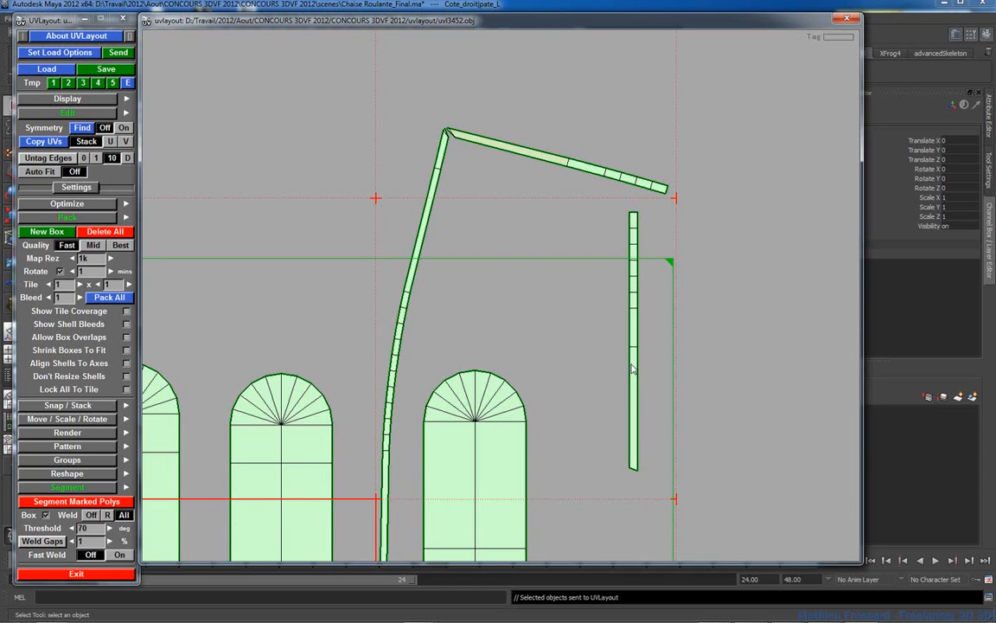
Split the L-shaped rim strip at its corner and stand the detached arm upright near the short strip
{"action": "left_click_drag", "start_coordinate": [597, 167], "coordinate": [156, 332]}
{"action": "middle_click_drag", "start_coordinate": [555, 192], "coordinate": [242, 232]}
{"action": "middle_click_drag", "start_coordinate": [598, 175], "coordinate": [616, 455]}
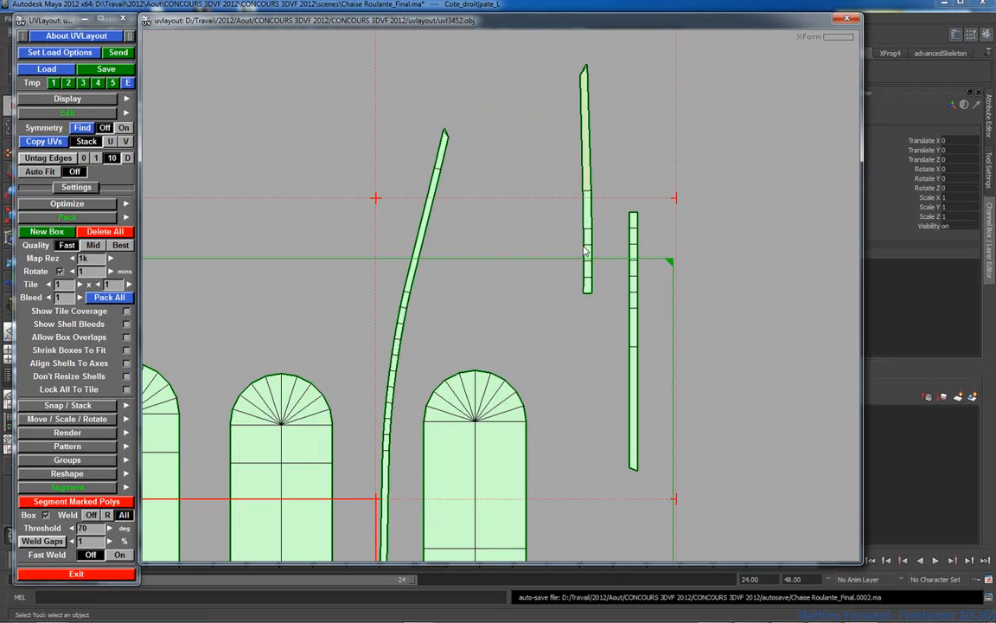
Tag the cross edges of the detached strip arm for straightening and flatten it
{"action": "key", "text": "t"}
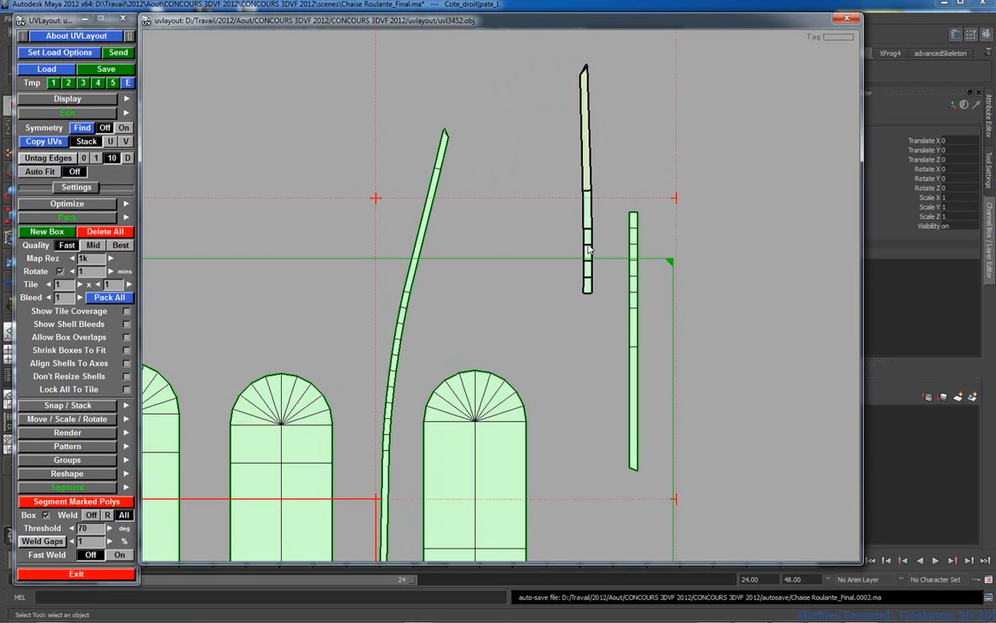
{"action": "key", "text": "t"}
{"action": "key", "text": "t"}
{"action": "key", "text": "t"}
{"action": "key", "text": "f"}
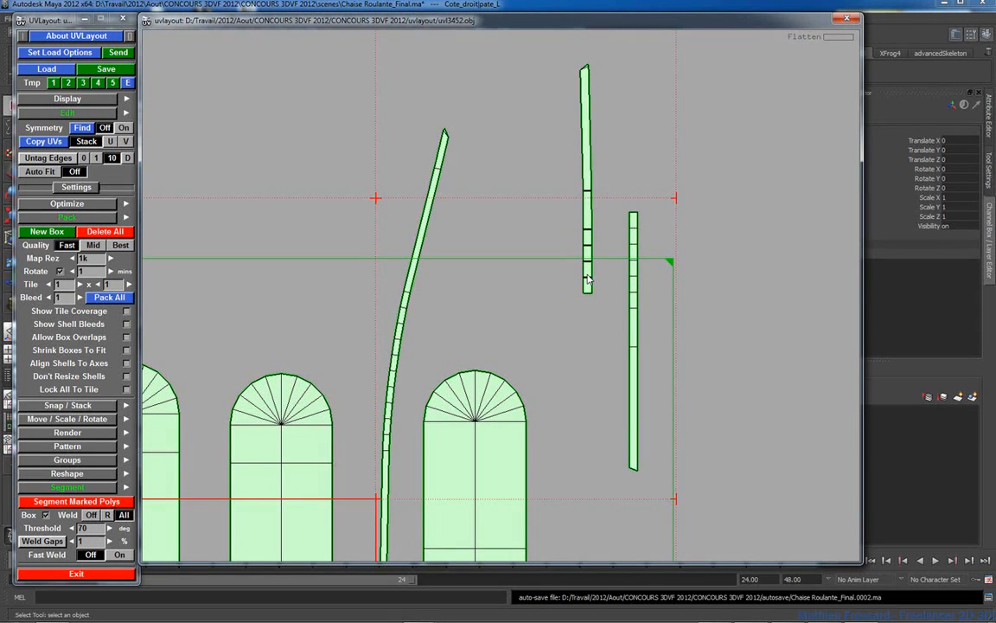
Flatten the long curved rim strip, tag its cross edges for straightening, and flatten it again
{"action": "right_click_drag", "start_coordinate": [516, 376], "coordinate": [430, 340]}
{"action": "middle_click_drag", "start_coordinate": [430, 340], "coordinate": [423, 238]}
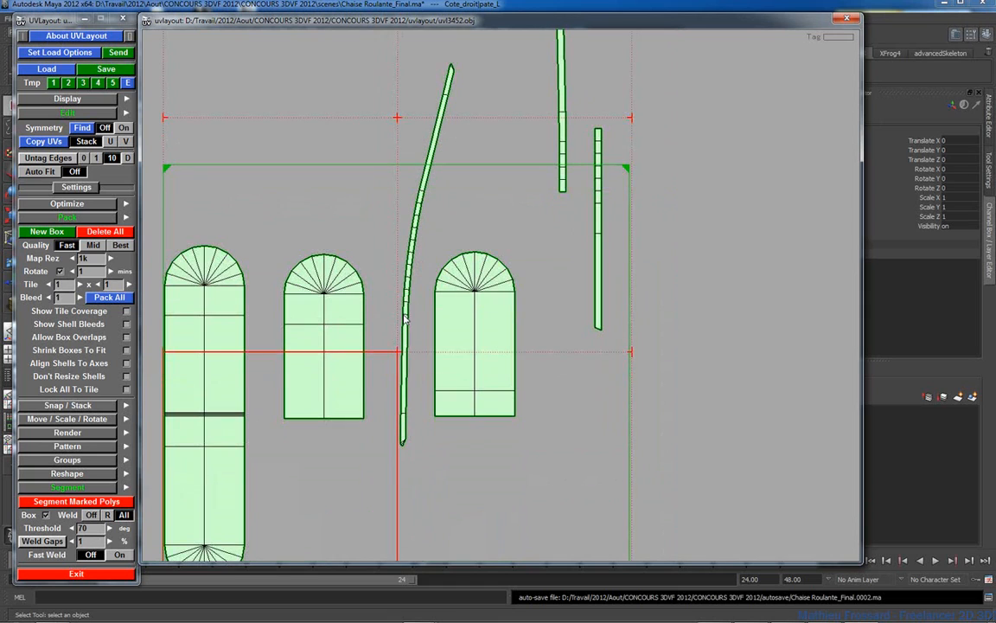
{"action": "key", "text": "shift+f"}
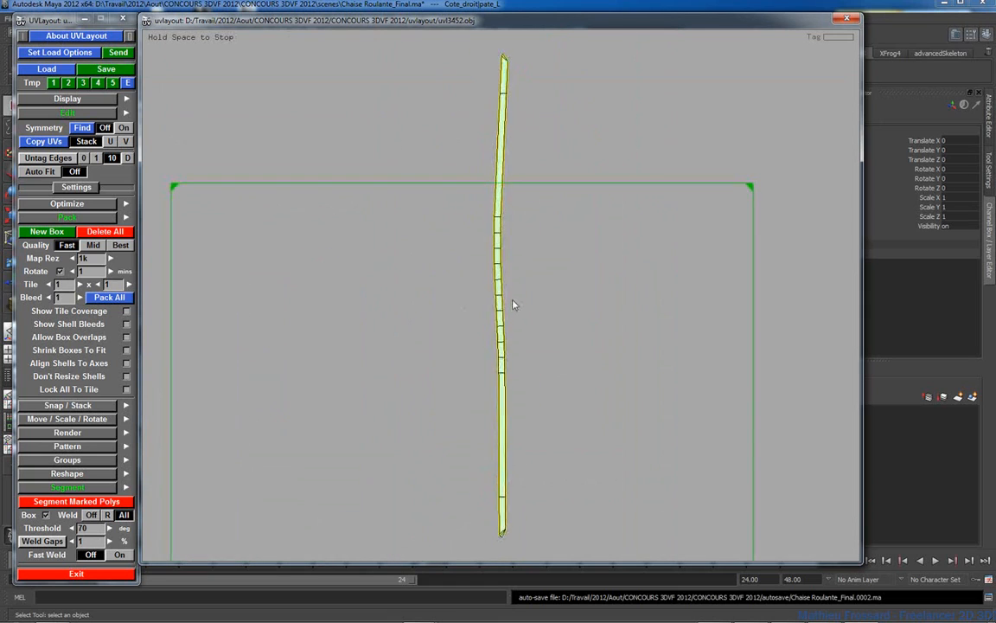
{"action": "key", "text": "Return"}
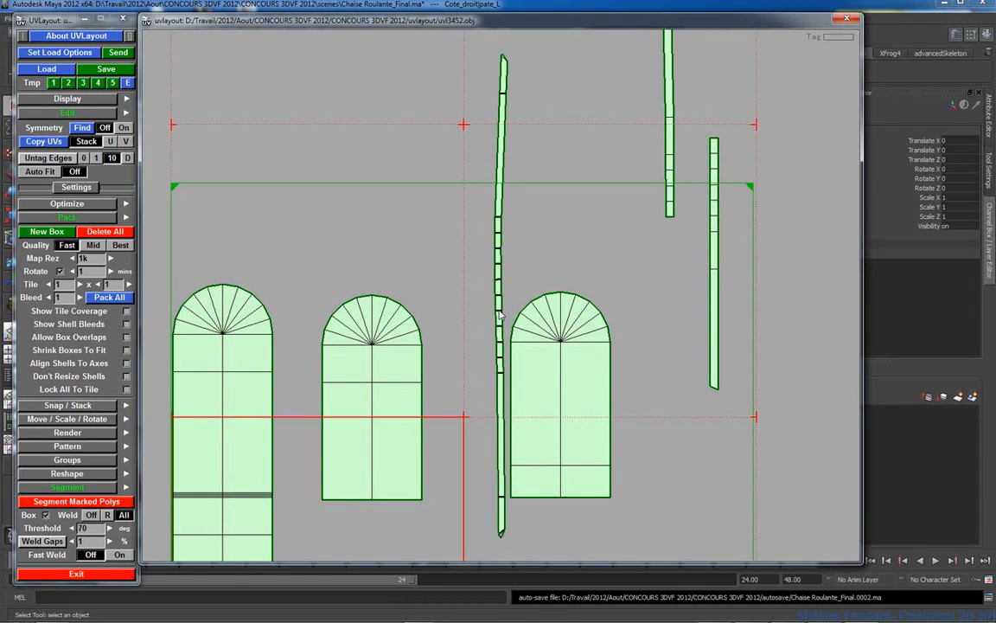
{"action": "key", "text": "f"}
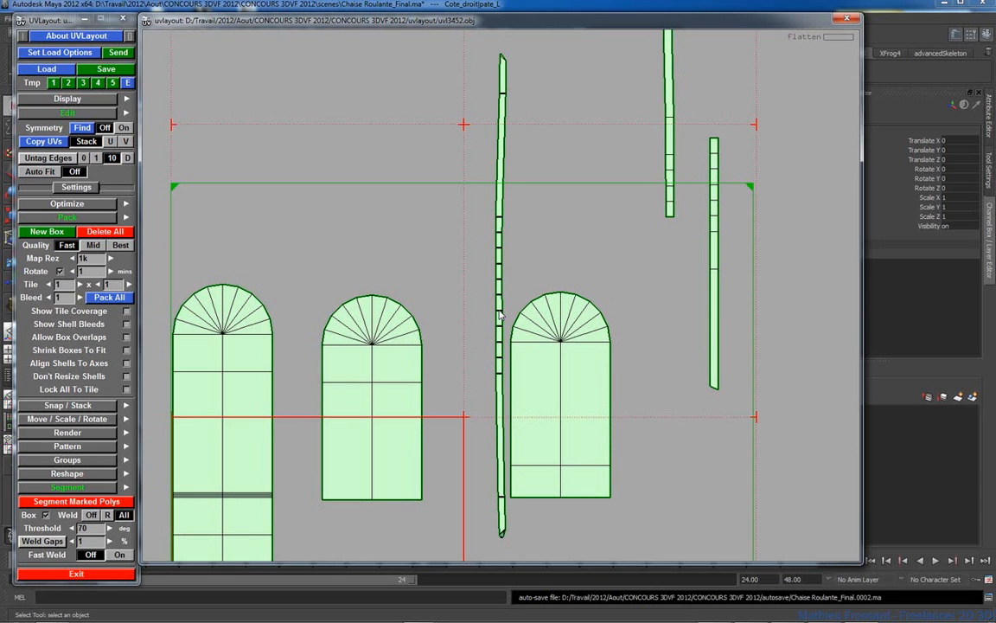
Pack all the shells with Fast quality, a 1k map resolution, and rotation enabled for 1 minute
{"action": "right_click_drag", "start_coordinate": [514, 332], "coordinate": [472, 325]}
{"action": "middle_click_drag", "start_coordinate": [521, 161], "coordinate": [529, 143]}
{"action": "right_click_drag", "start_coordinate": [605, 355], "coordinate": [239, 344]}
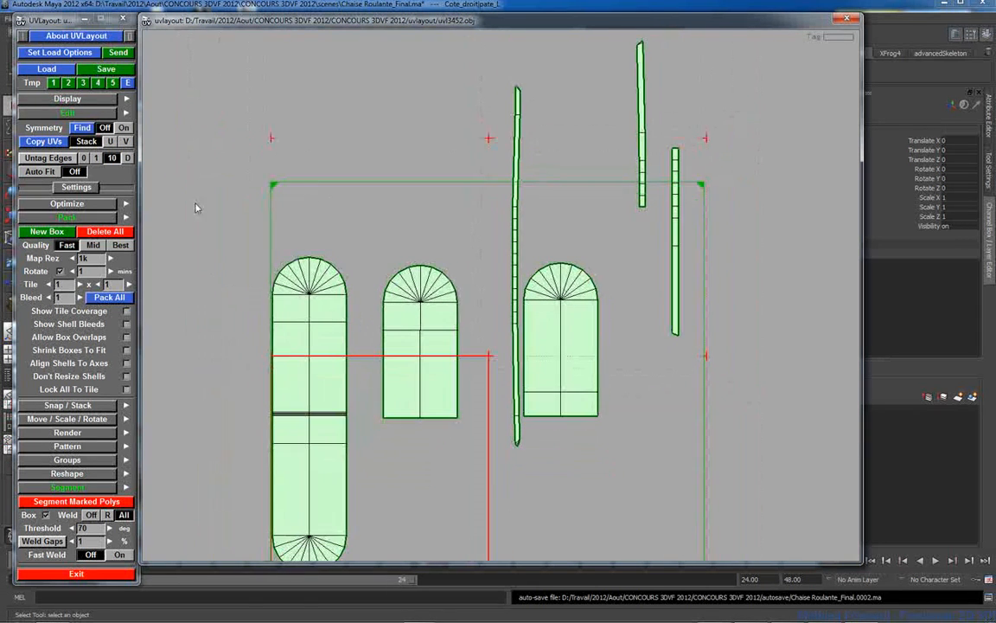
{"action": "left_click", "coordinate": [109, 297]}
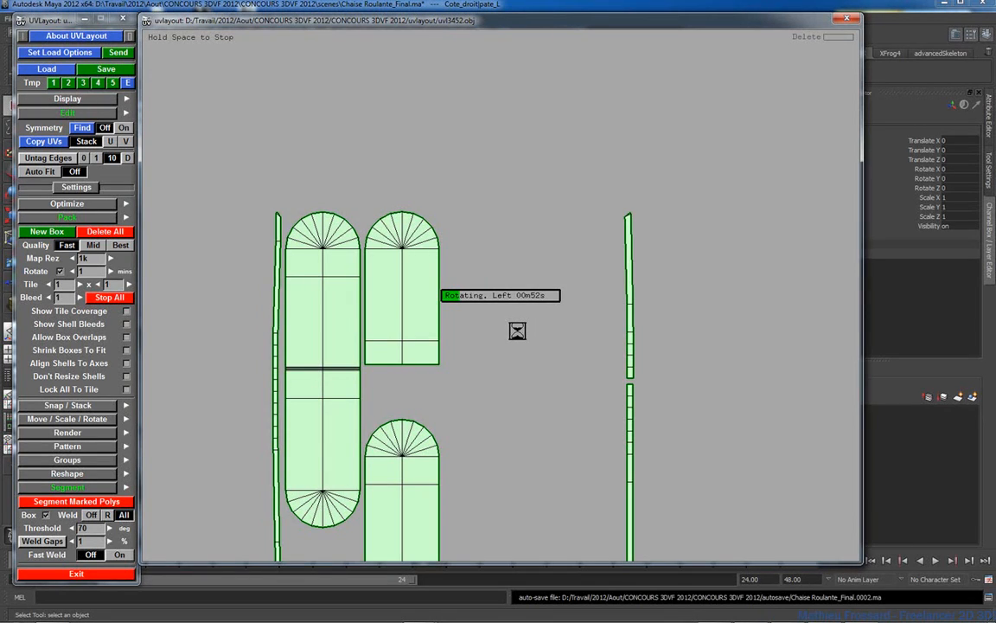
Stop the packing, split the long rim strip at its middle, flatten the detached piece, and pack all the shells again
{"action": "key", "text": "space"}
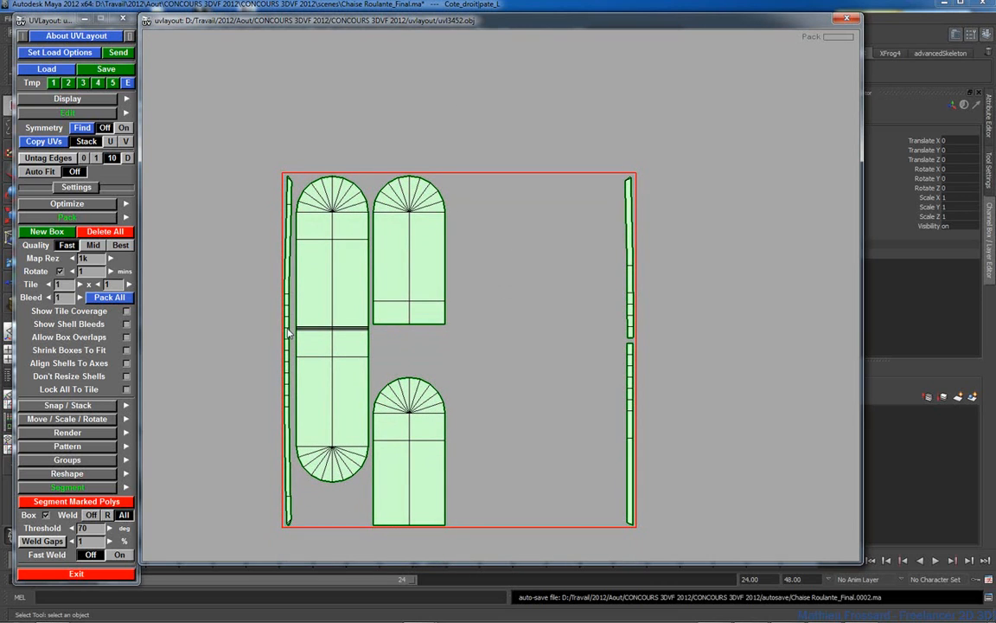
{"action": "key", "text": "w"}
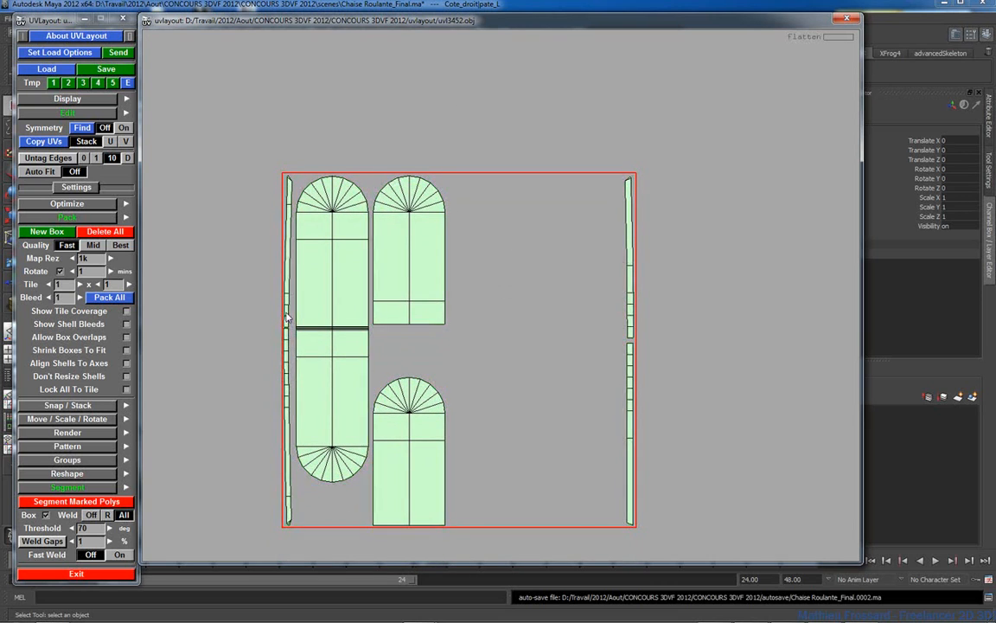
{"action": "key", "text": "f"}
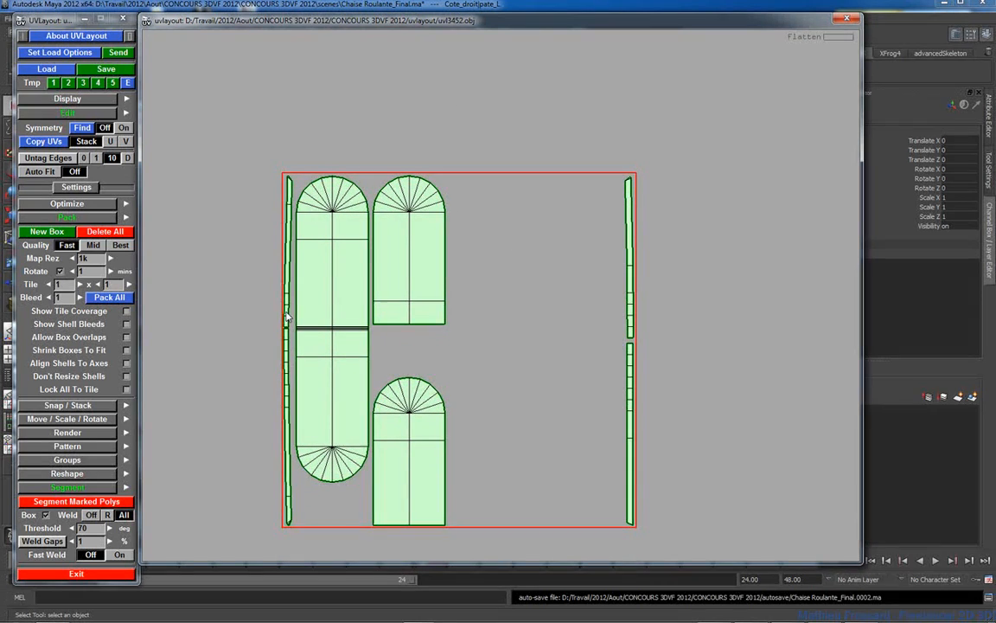
{"action": "left_click", "coordinate": [111, 298]}
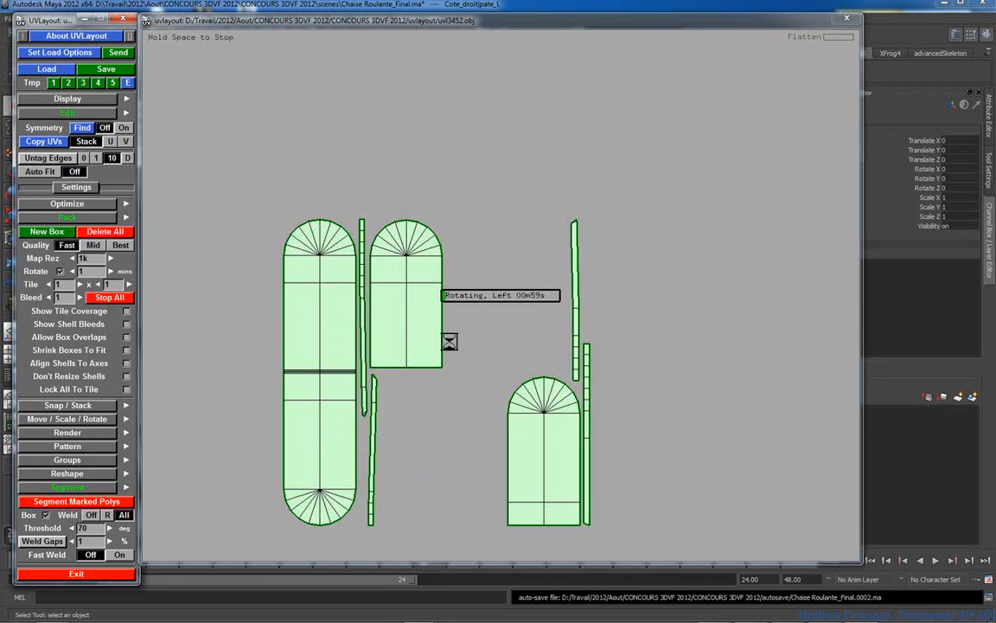
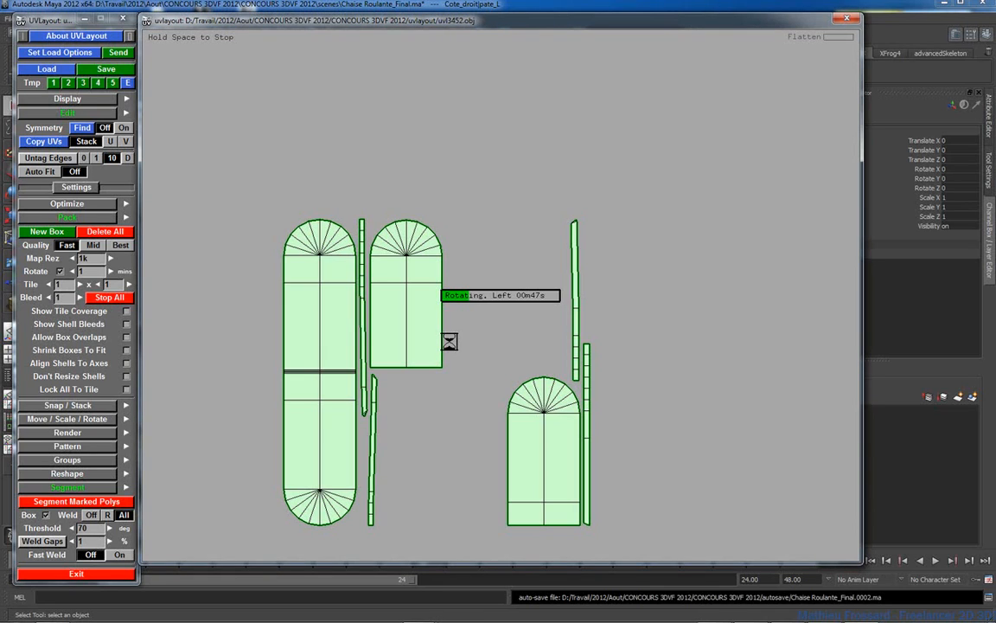
{"action": "key", "text": "space"}
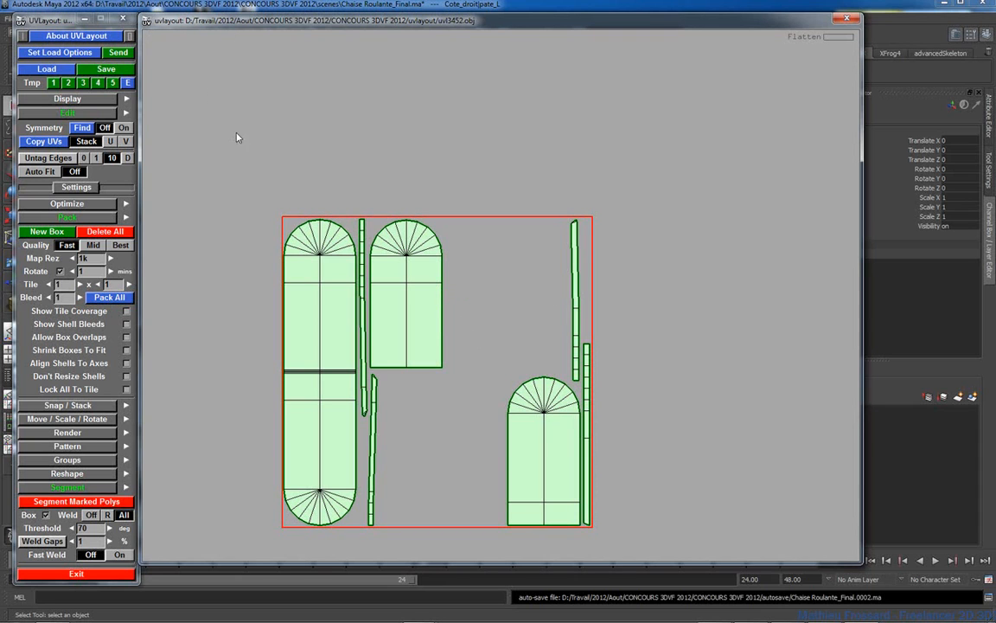
Return to Maya with the bracket's new UVs and check their layout in the UV Texture Editor before closing it
{"action": "left_click", "coordinate": [414, 6]}
{"action": "left_click_drag", "start_coordinate": [230, 247], "coordinate": [365, 329], "text": "alt"}
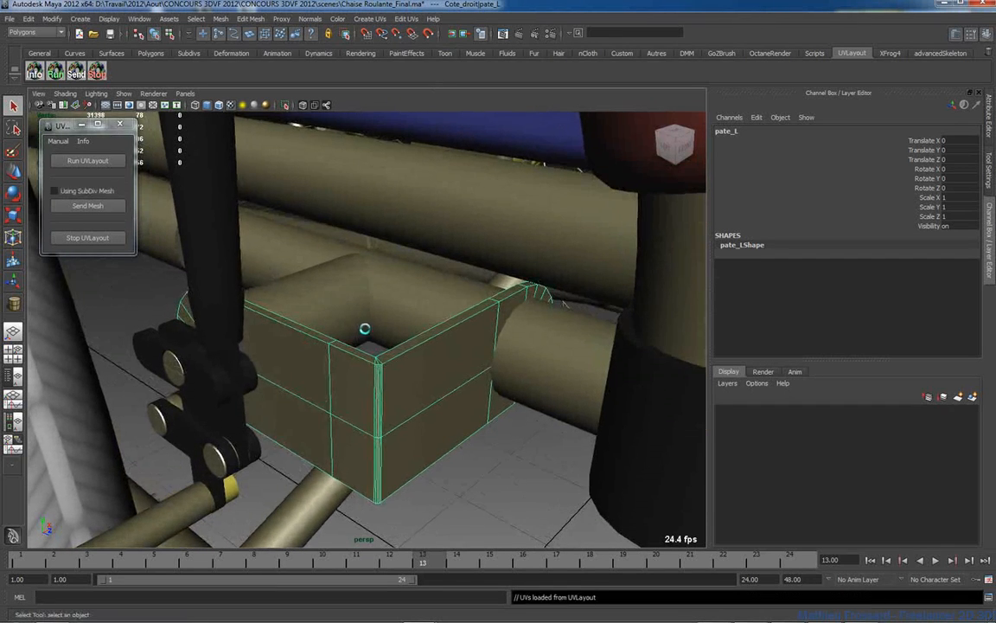
{"action": "right_click_drag", "start_coordinate": [364, 329], "coordinate": [333, 400]}
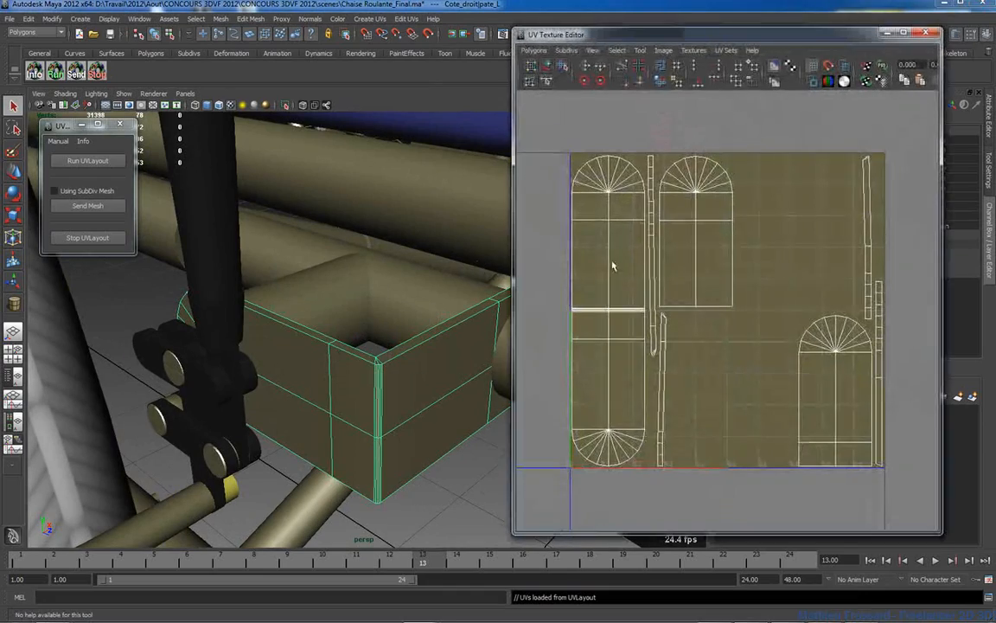
{"action": "left_click", "coordinate": [926, 33]}
Select the large rear wheel's tyre and show its UV strip in the UV Texture Editor
{"action": "scroll", "coordinate": [256, 244], "scroll_direction": "down", "scroll_amount": 8}
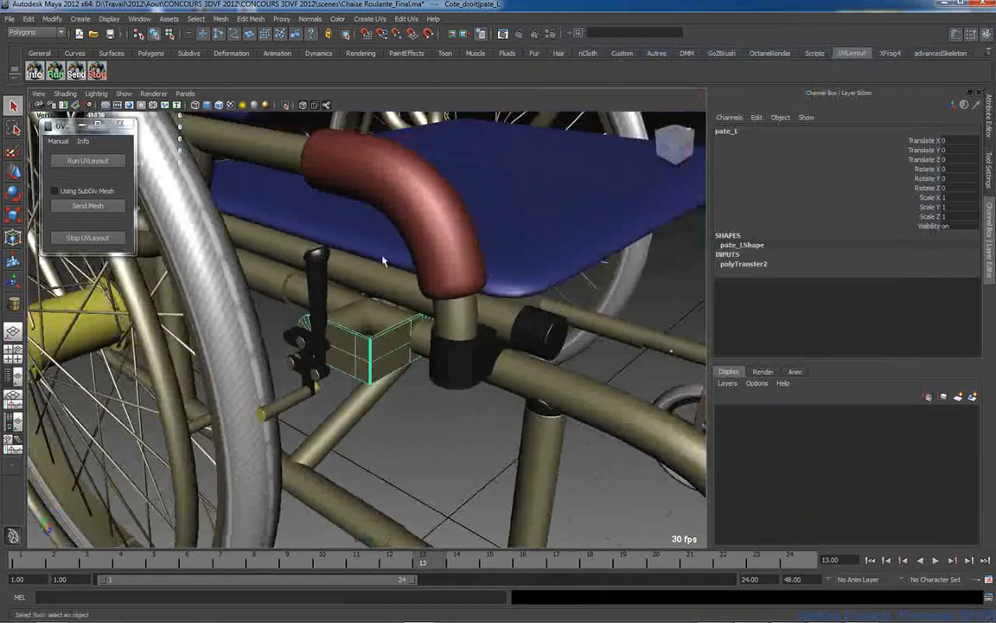
{"action": "left_click_drag", "start_coordinate": [383, 262], "coordinate": [351, 322], "text": "alt"}
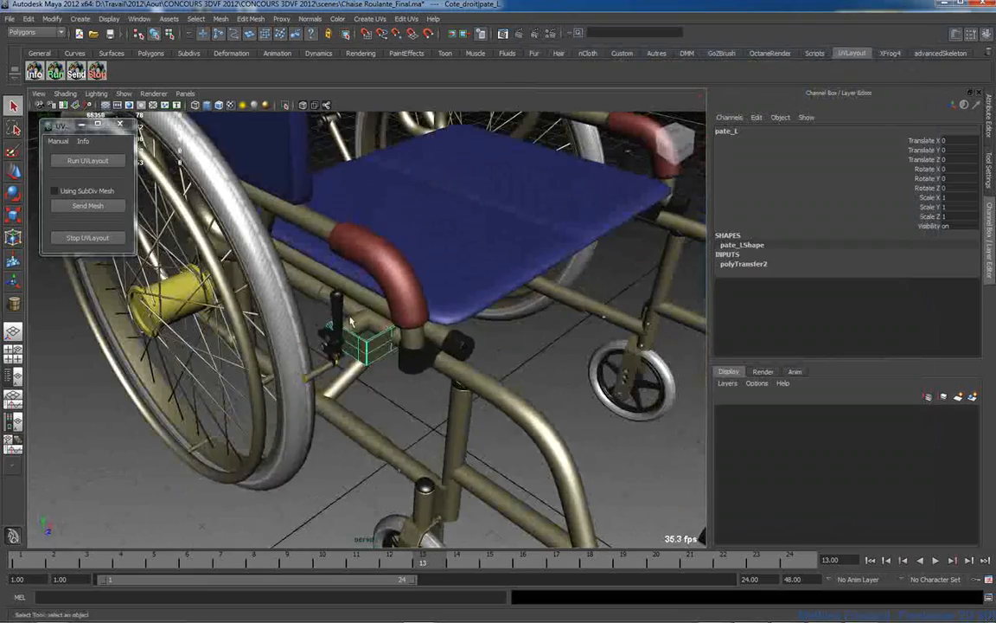
{"action": "left_click", "coordinate": [266, 282]}
{"action": "left_click_drag", "start_coordinate": [185, 257], "coordinate": [278, 272], "text": "alt"}
{"action": "right_click", "coordinate": [275, 267], "text": "shift"}
{"action": "right_click_drag", "start_coordinate": [274, 271], "coordinate": [403, 273], "text": "alt"}
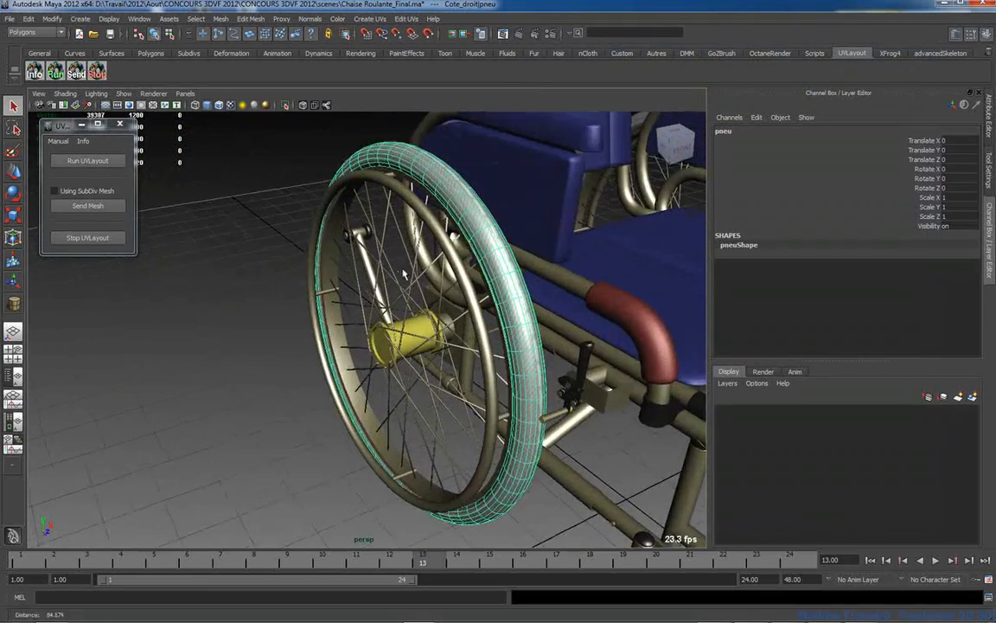
{"action": "left_click_drag", "start_coordinate": [403, 274], "coordinate": [401, 200], "text": "alt"}
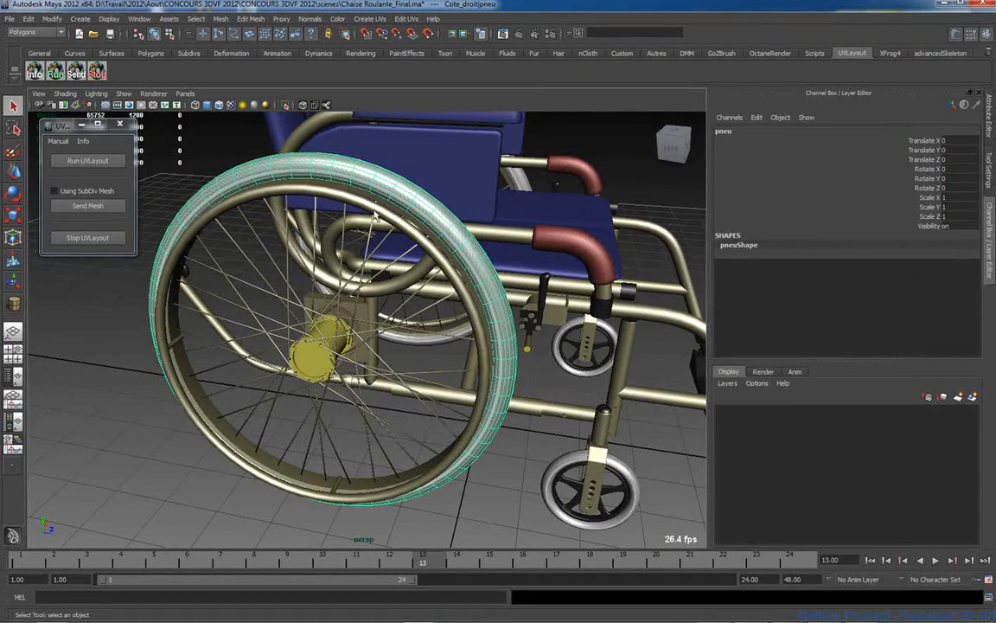
{"action": "left_click_drag", "start_coordinate": [374, 216], "coordinate": [419, 209], "text": "alt"}
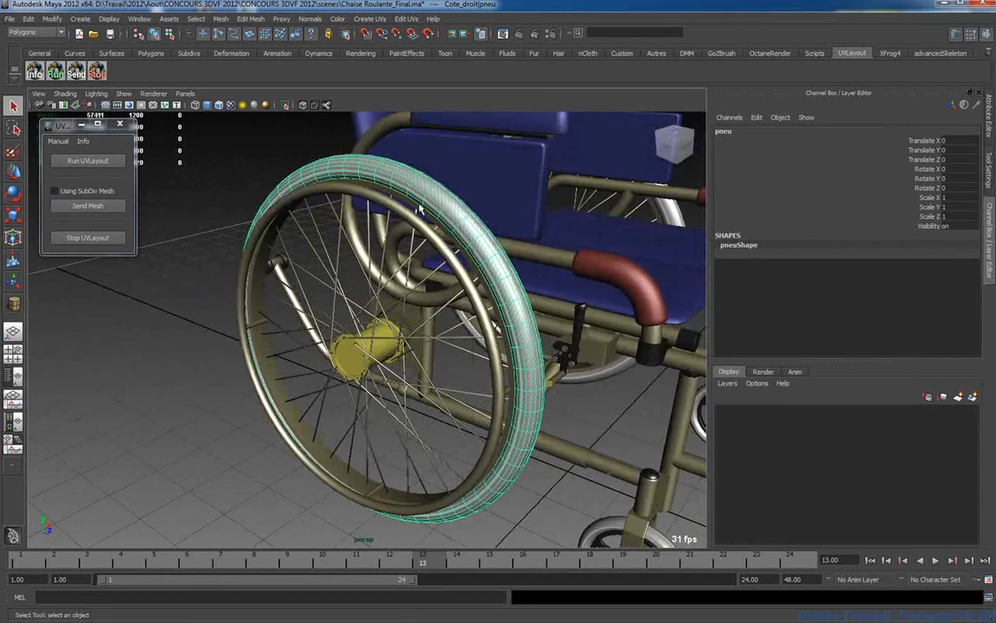
{"action": "right_click_drag", "start_coordinate": [420, 210], "coordinate": [559, 303]}
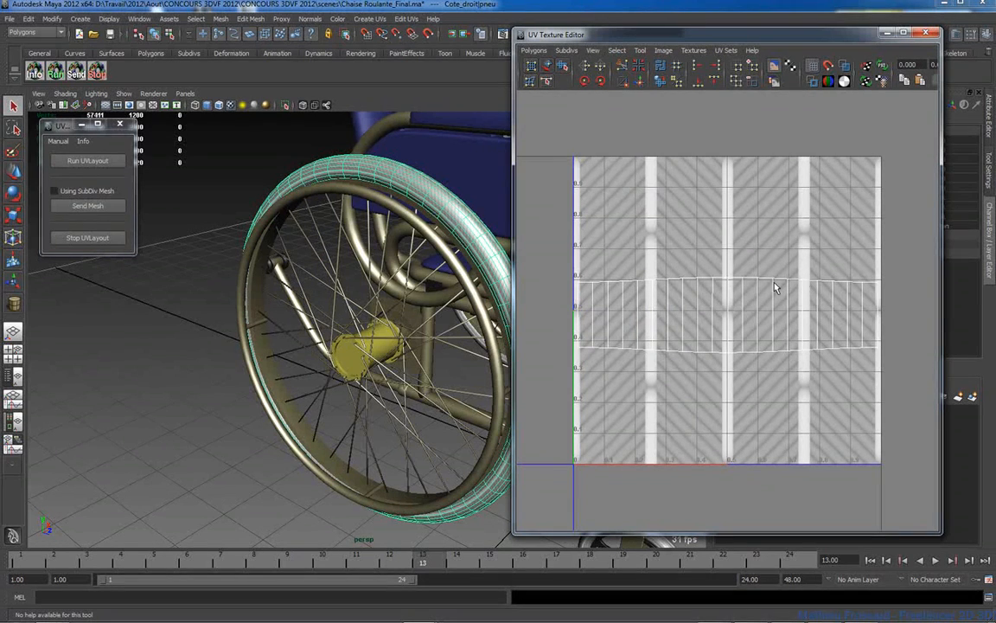
{"action": "mouse_move", "coordinate": [321, 272]}
{"action": "left_mouse_down", "text": "alt"}
{"action": "mouse_move", "coordinate": [97, 339]}
{"action": "mouse_move", "coordinate": [373, 278]}
{"action": "mouse_move", "coordinate": [323, 252]}
{"action": "left_mouse_up", "text": "alt"}
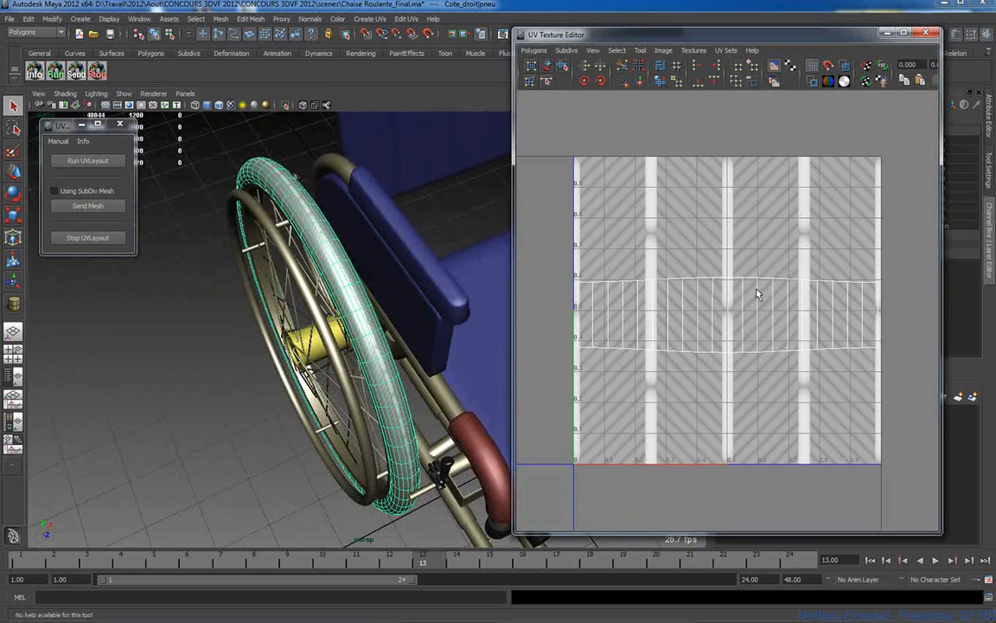
Try to stretch the tyre's UV strip over the full texture square by moving its upper and lower UV rows to the square's borders
{"action": "right_click_drag", "start_coordinate": [757, 295], "coordinate": [802, 293]}
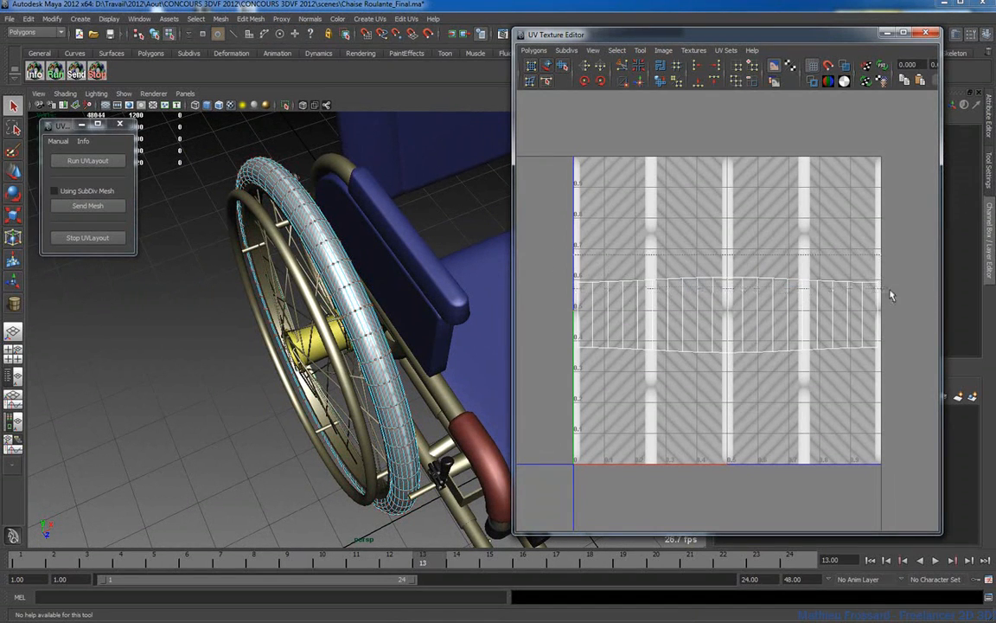
{"action": "left_click_drag", "start_coordinate": [890, 289], "coordinate": [889, 289]}
{"action": "key", "text": "w"}
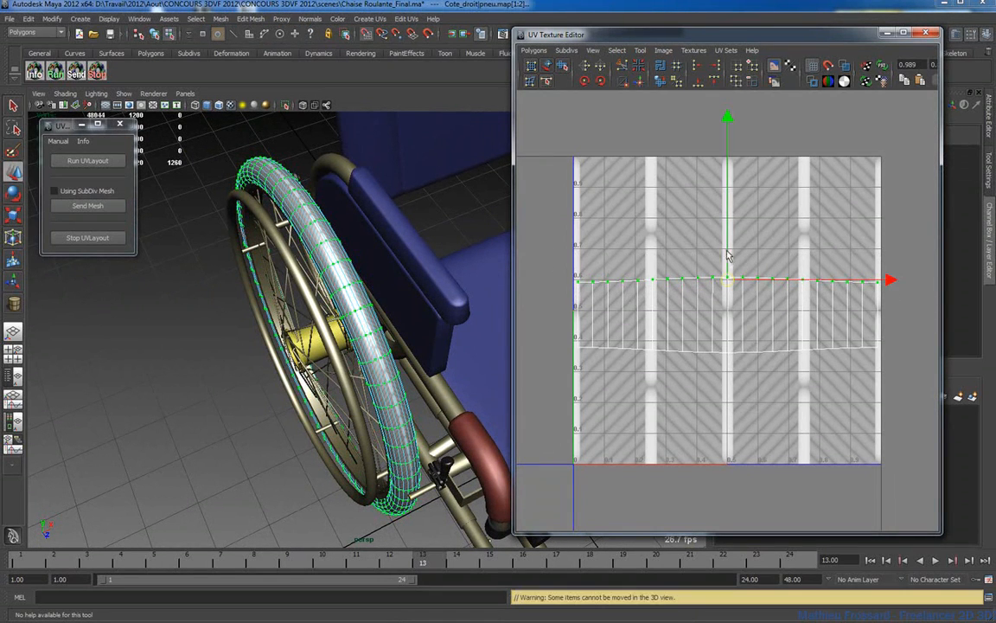
{"action": "left_click_drag", "start_coordinate": [729, 256], "coordinate": [729, 134]}
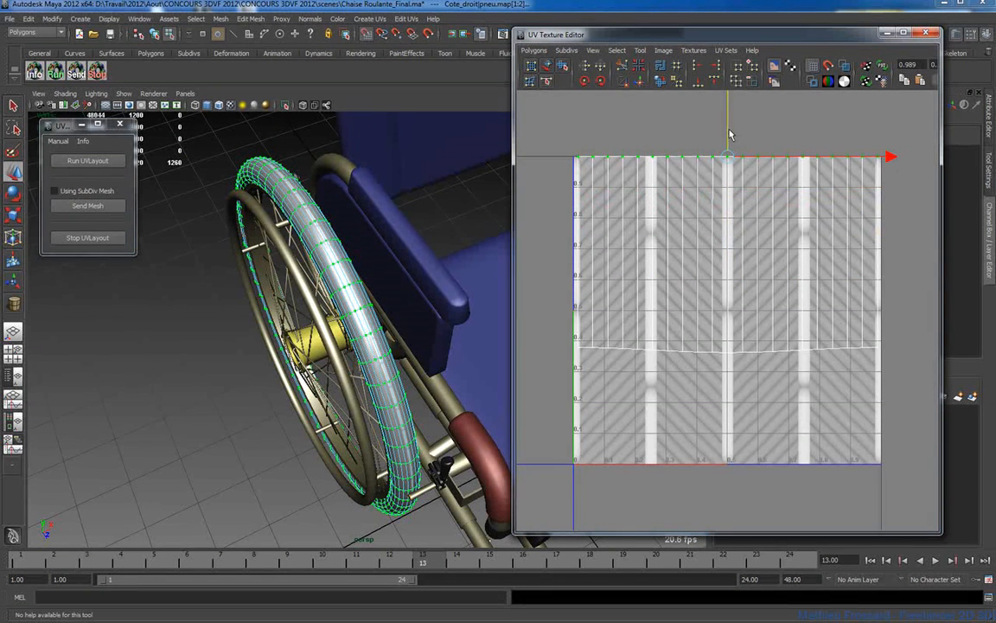
{"action": "left_click_drag", "start_coordinate": [902, 407], "coordinate": [903, 408]}
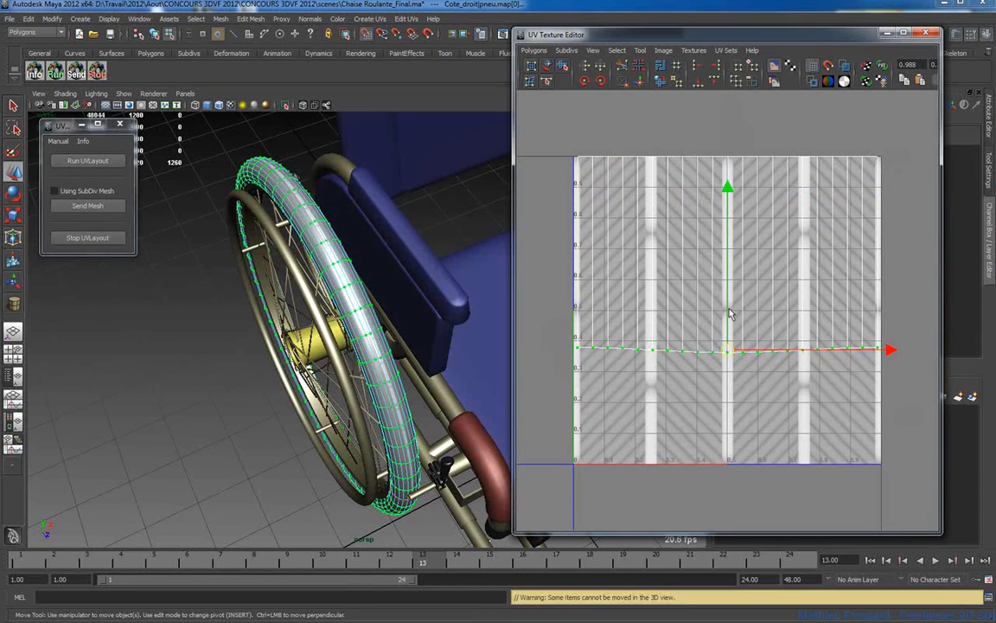
{"action": "left_click_drag", "start_coordinate": [731, 313], "coordinate": [726, 426]}
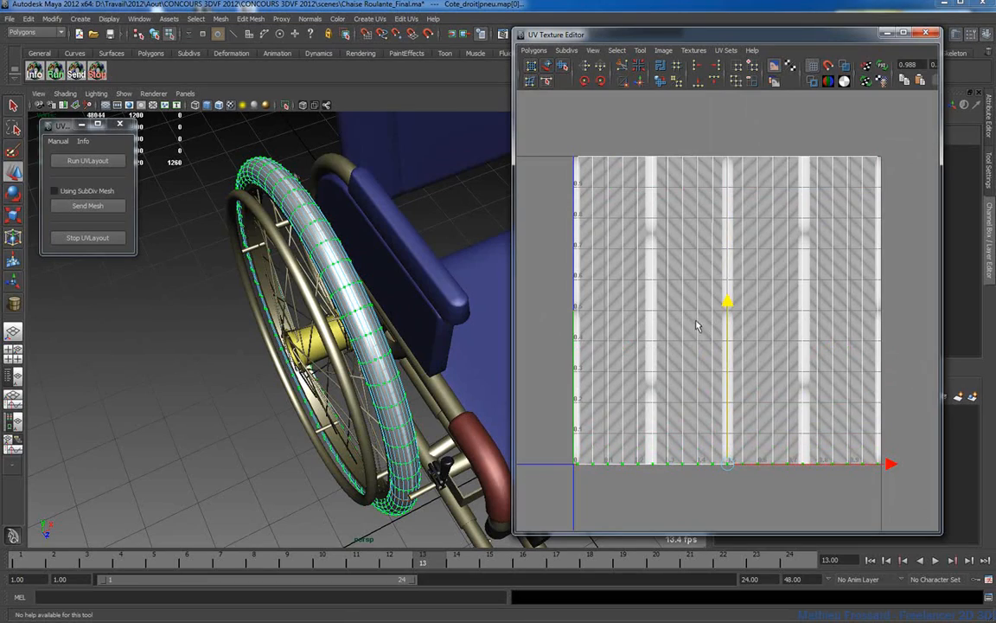
Check the stretched tread on the tyre, then undo both UV row moves
{"action": "scroll", "coordinate": [415, 285], "scroll_direction": "up", "scroll_amount": 5}
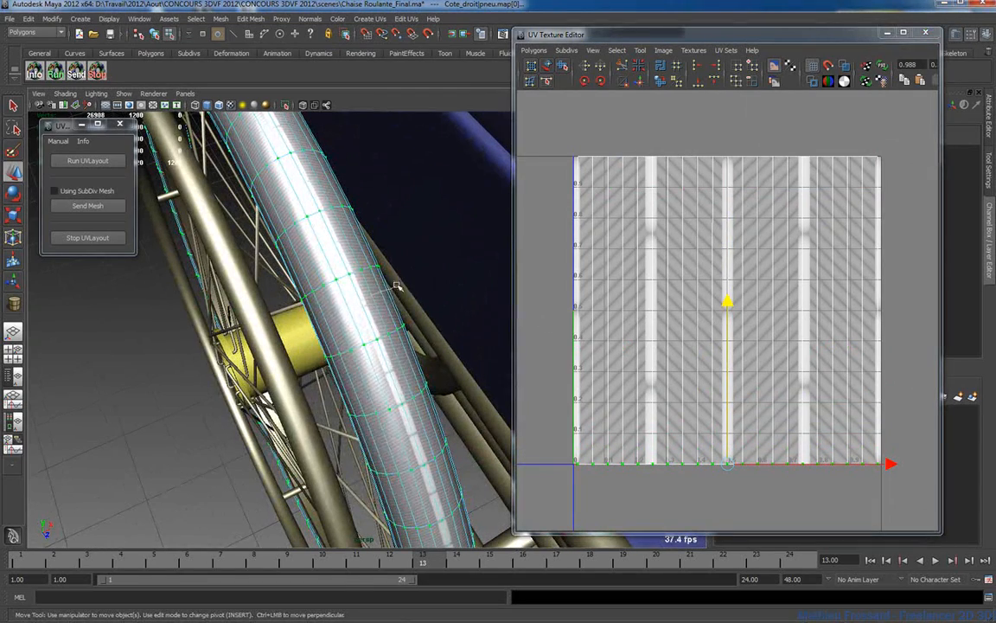
{"action": "right_click_drag", "start_coordinate": [361, 300], "coordinate": [400, 285]}
{"action": "left_click_drag", "start_coordinate": [345, 321], "coordinate": [363, 315], "text": "alt"}
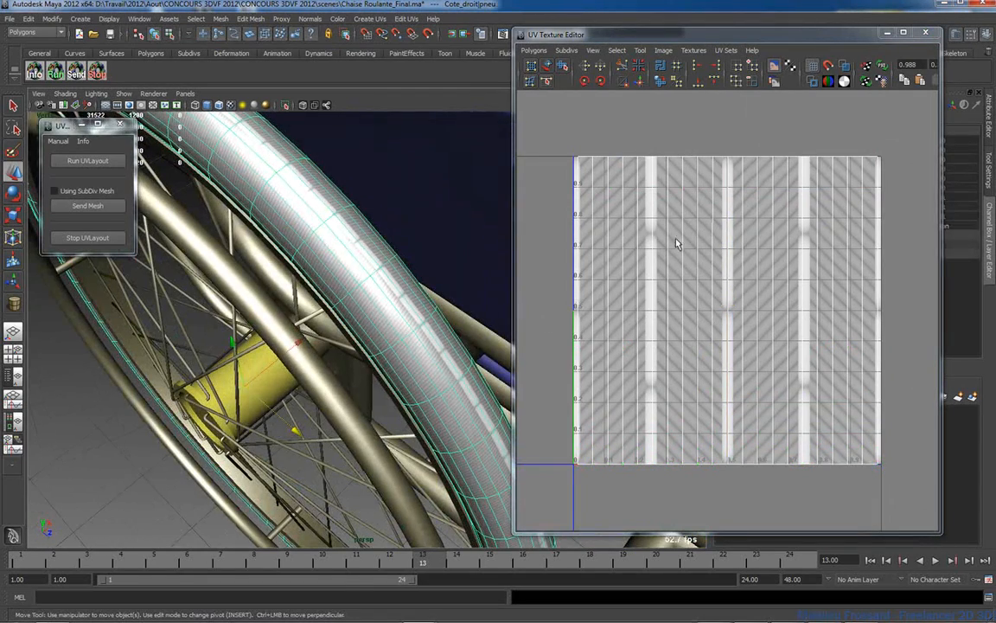
{"action": "key", "text": "F8"}
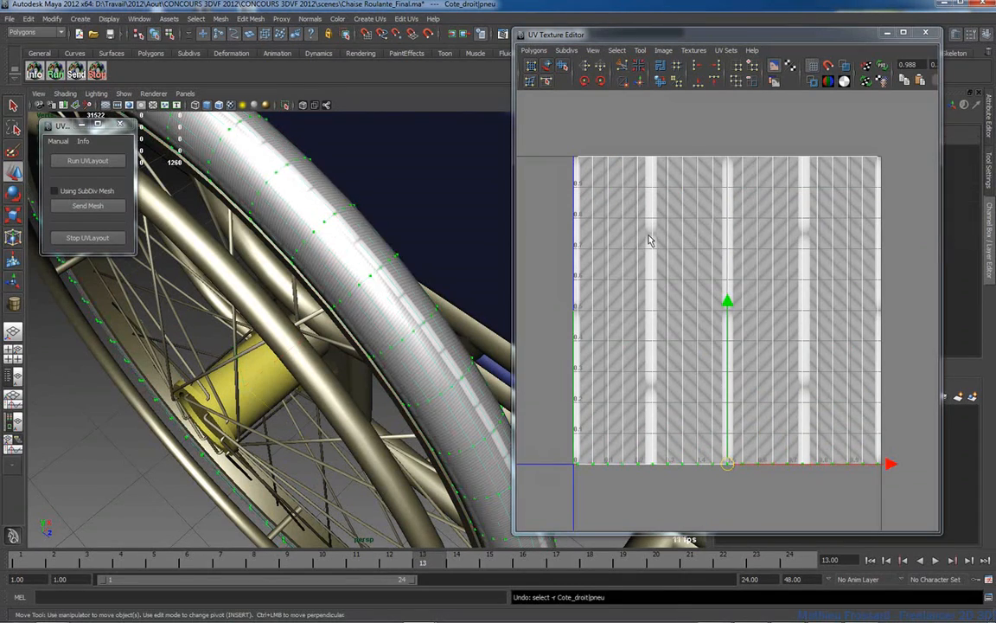
{"action": "key", "text": "ctrl+z"}
{"action": "key", "text": "ctrl+z"}
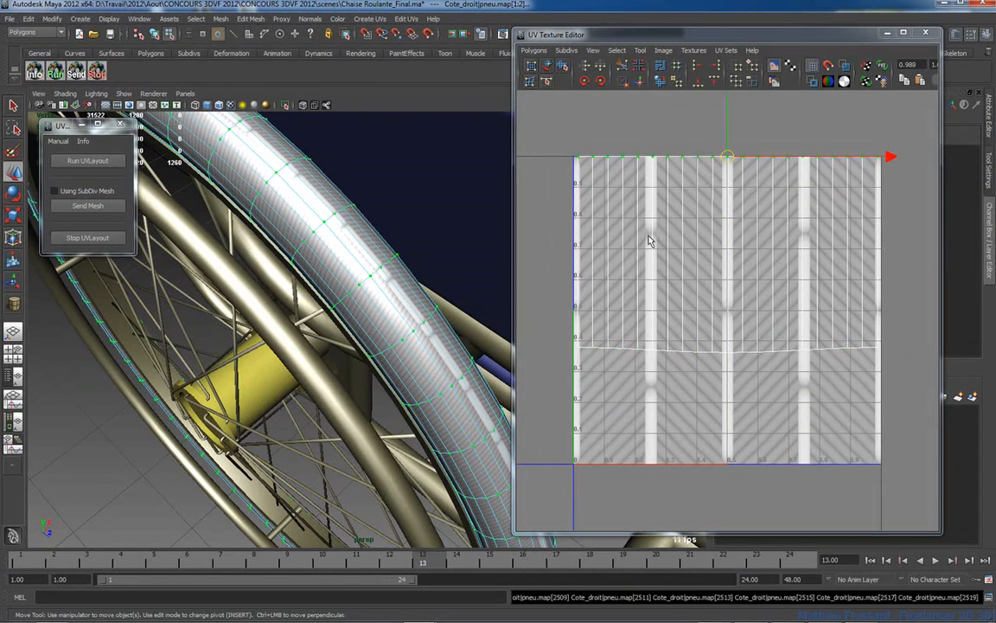
{"action": "key", "text": "ctrl+z"}
Straighten the tyre's UV strip by snapping its upper UV row to the 0.6 grid line and its lower row to 0.4
{"action": "left_click_drag", "start_coordinate": [449, 325], "coordinate": [389, 333], "text": "alt"}
{"action": "right_click_drag", "start_coordinate": [389, 333], "coordinate": [523, 345], "text": "alt"}
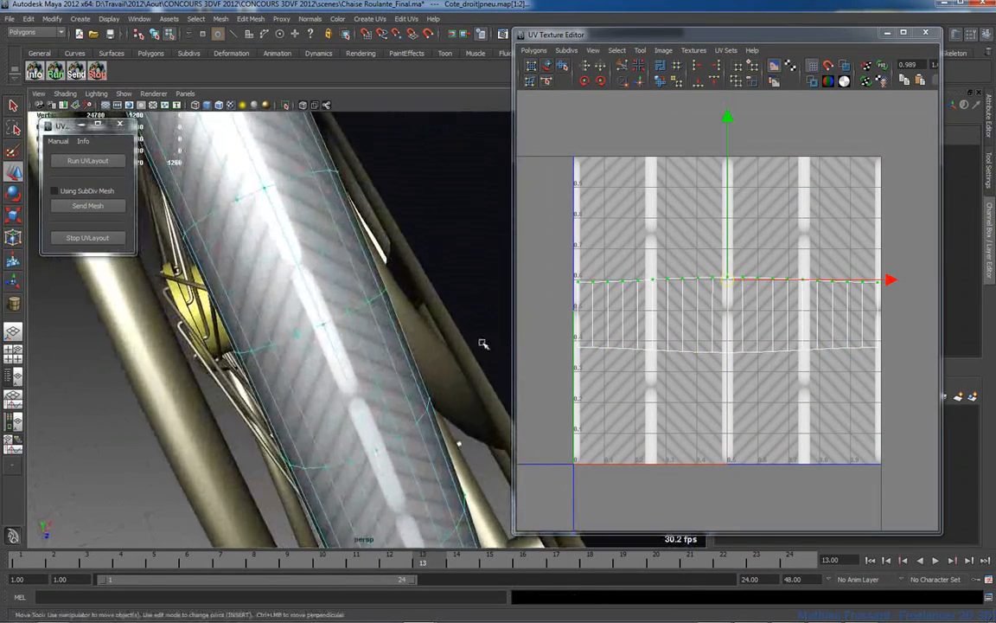
{"action": "left_click_drag", "start_coordinate": [378, 360], "coordinate": [373, 345], "text": "alt"}
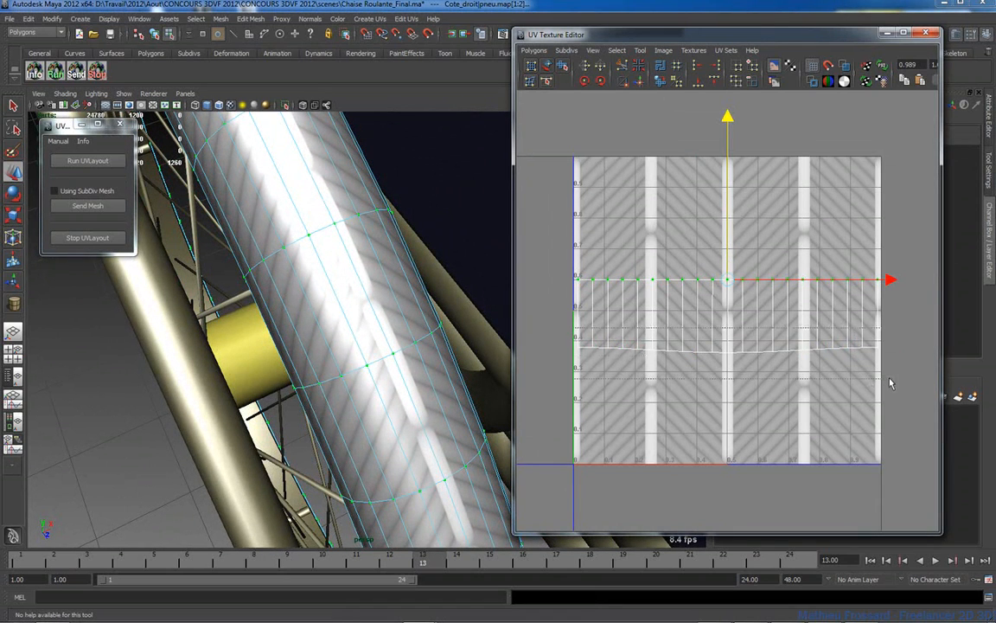
{"action": "left_click_drag", "start_coordinate": [890, 378], "coordinate": [889, 378]}
{"action": "key", "text": "x"}
{"action": "left_click", "coordinate": [725, 331]}
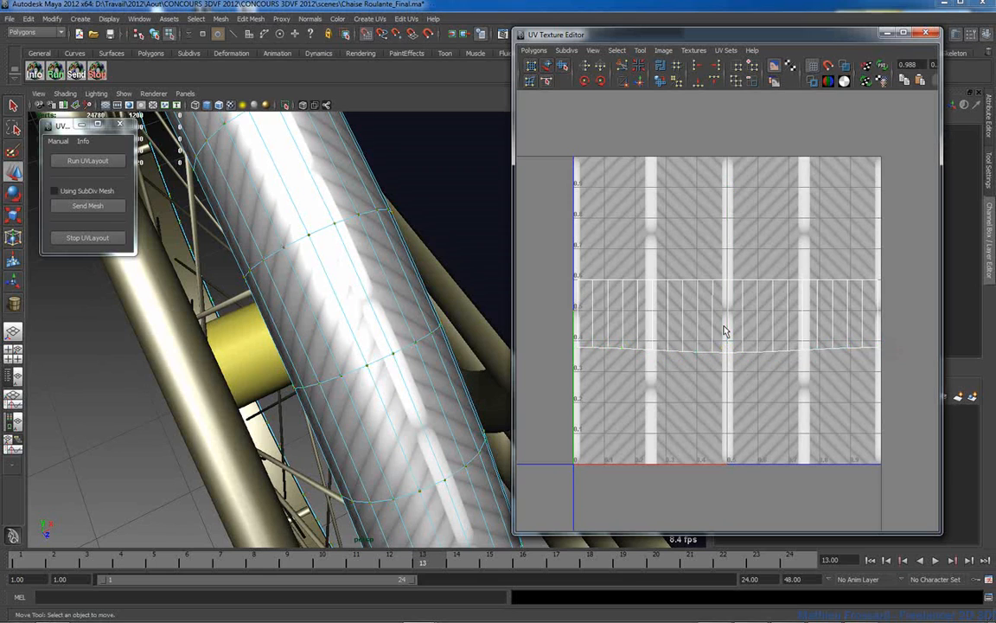
{"action": "left_click_drag", "start_coordinate": [547, 330], "coordinate": [934, 373]}
{"action": "key", "text": "x"}
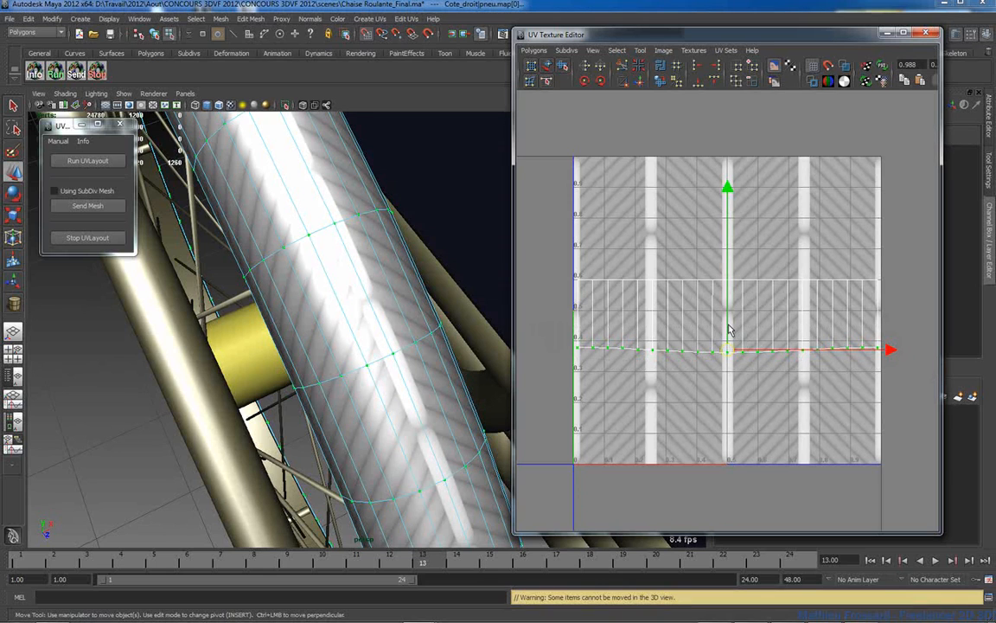
{"action": "left_click_drag", "start_coordinate": [727, 327], "coordinate": [727, 320]}
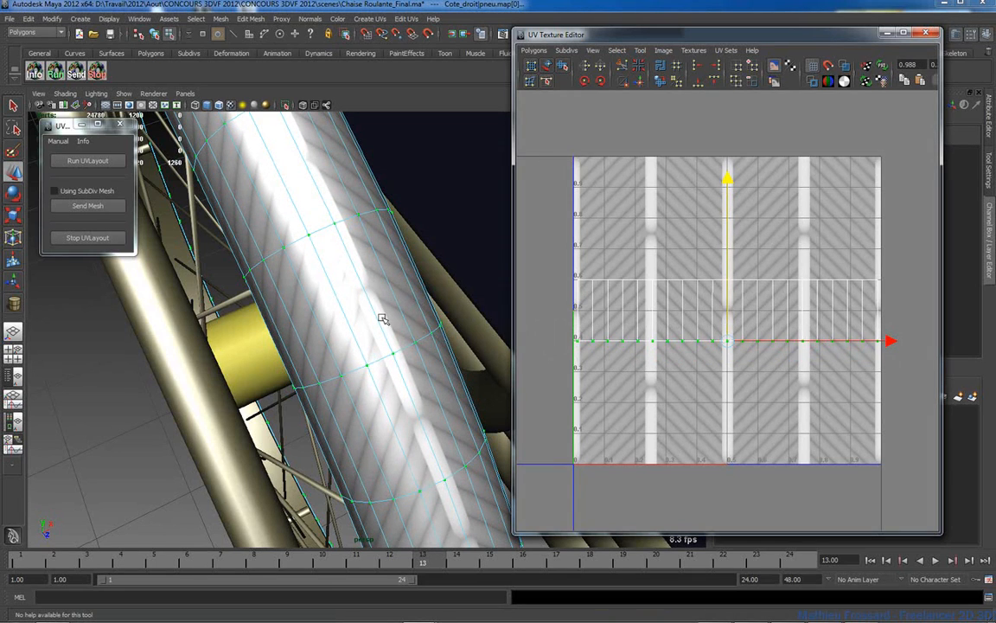
Inspect the tread pattern around the large tyre from the front and the underside
{"action": "left_click_drag", "start_coordinate": [382, 319], "coordinate": [369, 291], "text": "alt"}
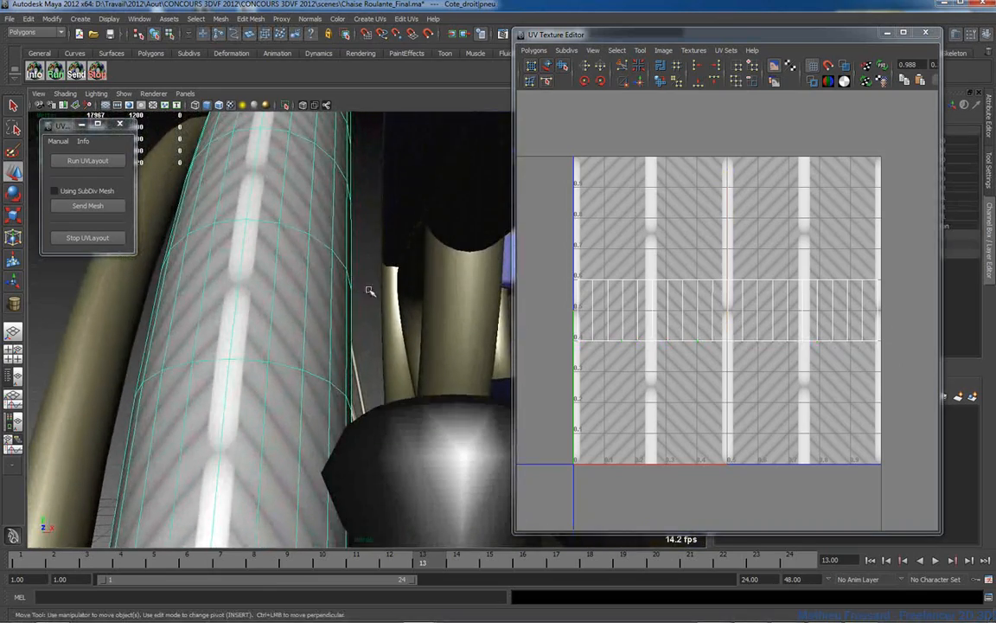
{"action": "key", "text": "f"}
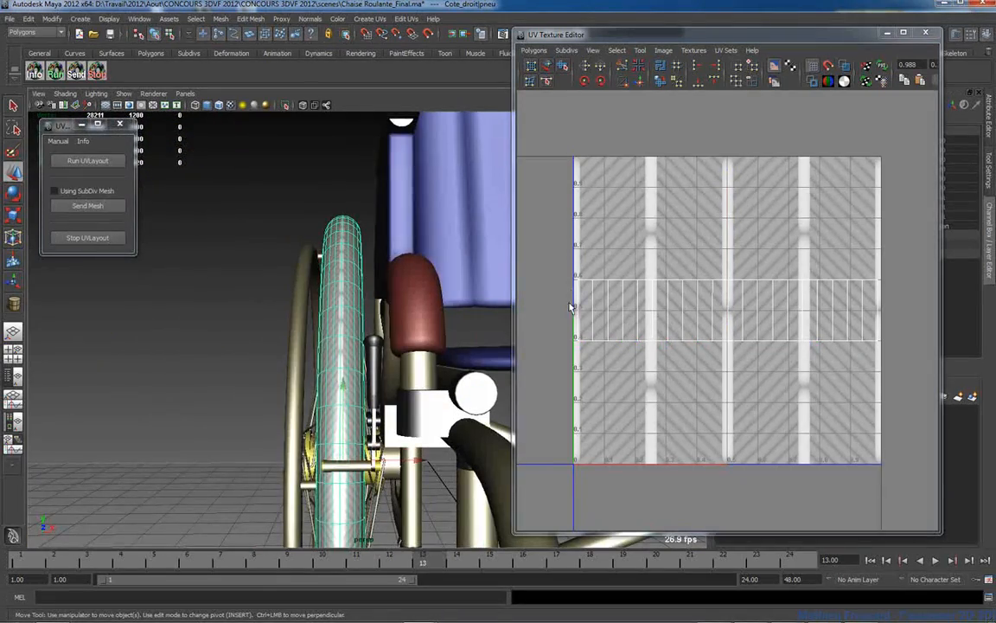
{"action": "left_click_drag", "start_coordinate": [433, 296], "coordinate": [433, 338], "text": "alt"}
{"action": "right_click_drag", "start_coordinate": [432, 337], "coordinate": [484, 355], "text": "alt"}
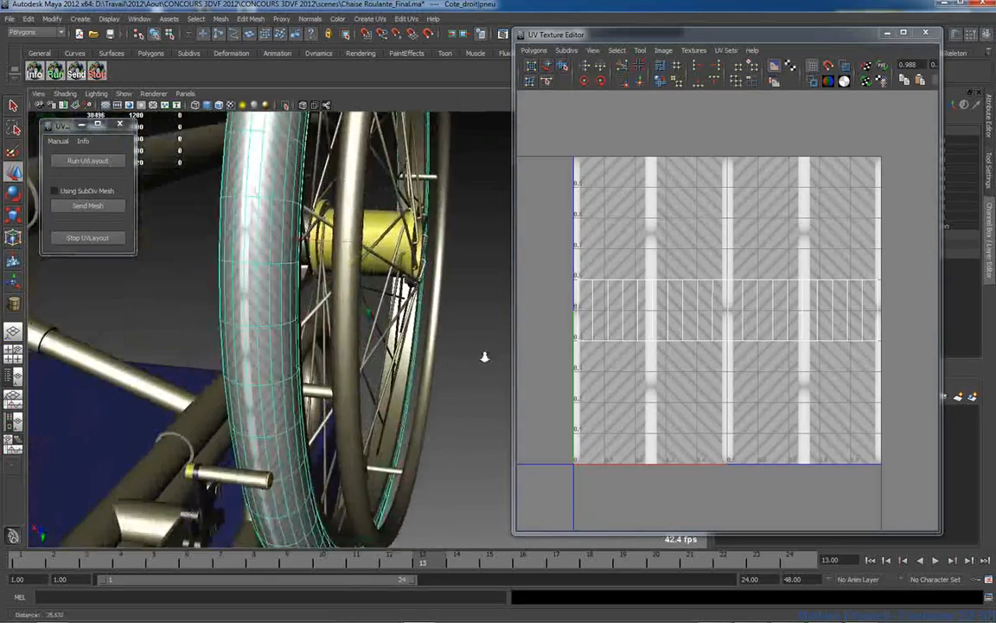
{"action": "left_click_drag", "start_coordinate": [338, 355], "coordinate": [280, 354], "text": "alt"}
{"action": "right_click_drag", "start_coordinate": [280, 353], "coordinate": [334, 363], "text": "alt"}
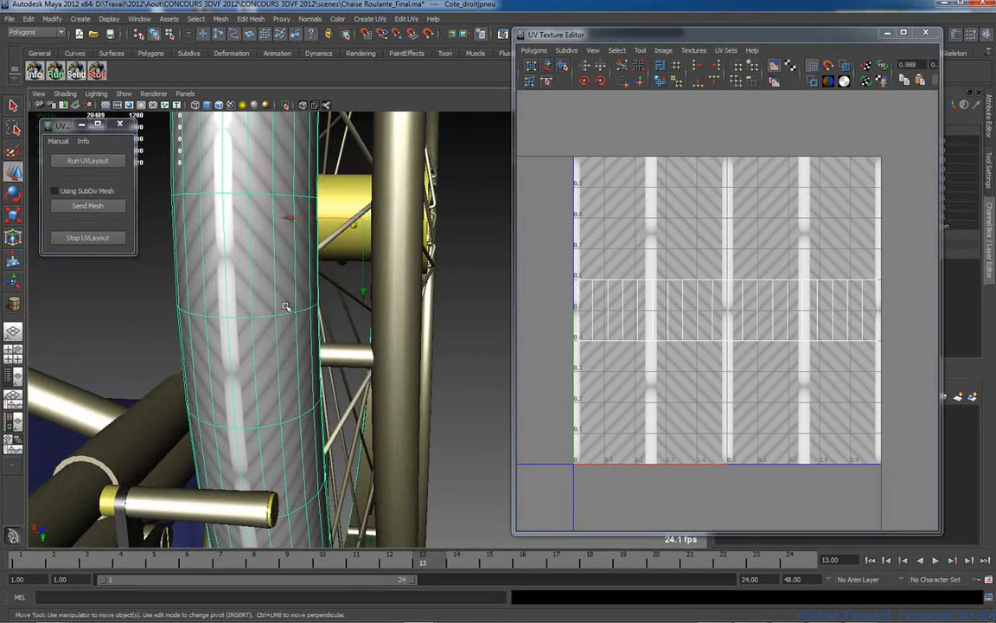
Select the small front wheel's tyre to show its UVs in the UV Texture Editor
{"action": "left_click_drag", "start_coordinate": [287, 307], "coordinate": [416, 345], "text": "alt"}
{"action": "right_click_drag", "start_coordinate": [416, 345], "coordinate": [285, 315], "text": "alt"}
{"action": "middle_click_drag", "start_coordinate": [285, 315], "coordinate": [220, 336], "text": "alt"}
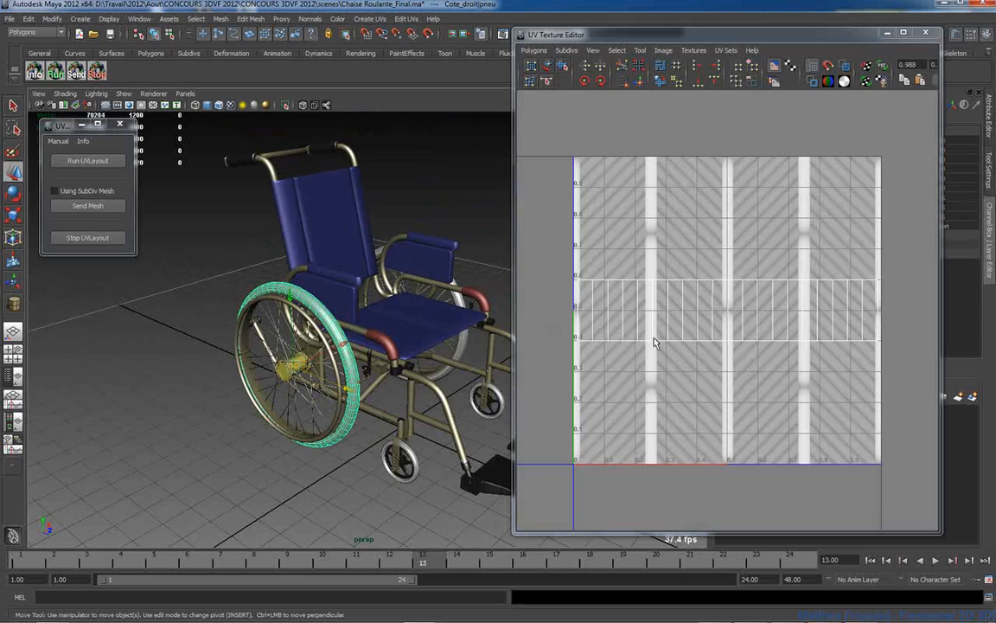
{"action": "left_click", "coordinate": [411, 461]}
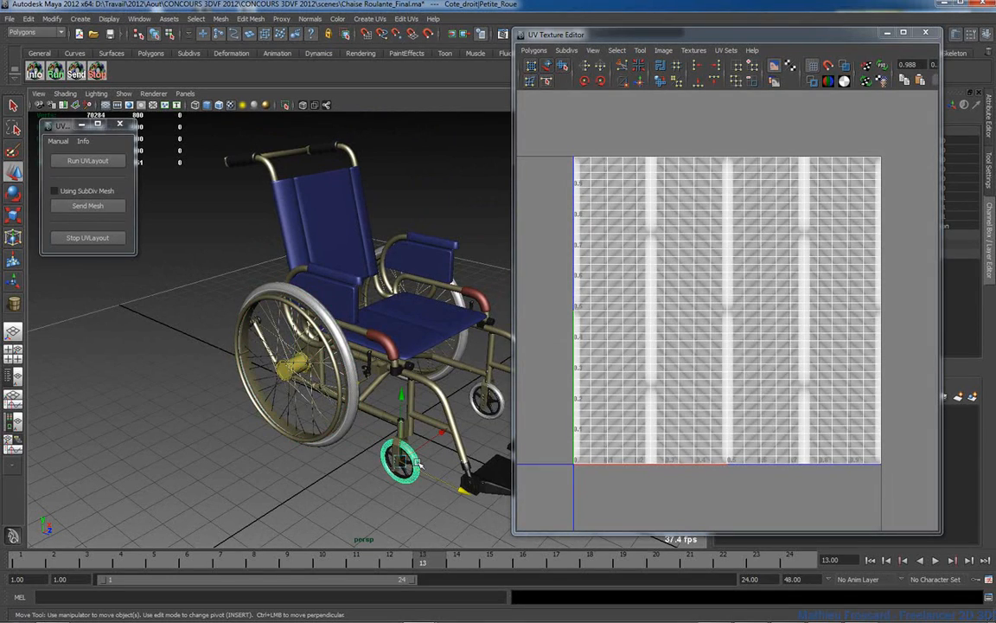
Select the small front wheel's rim to examine its UV layout, then close the UV Texture Editor
{"action": "key", "text": "f"}
{"action": "mouse_move", "coordinate": [410, 349]}
{"action": "left_mouse_down", "text": "alt"}
{"action": "mouse_move", "coordinate": [356, 354]}
{"action": "mouse_move", "coordinate": [392, 341]}
{"action": "left_mouse_up", "text": "alt"}
{"action": "left_click", "coordinate": [383, 314]}
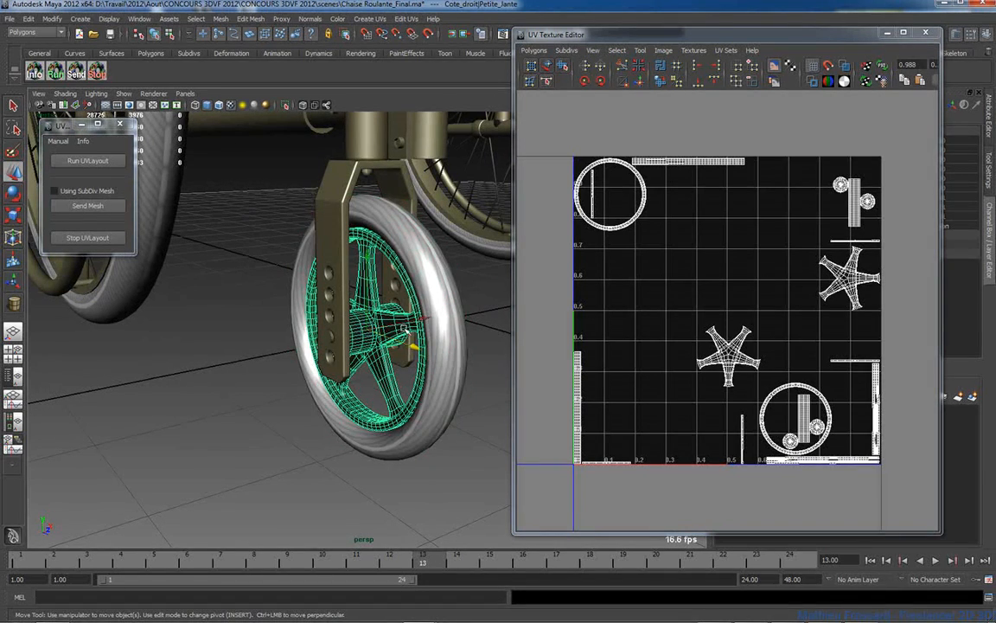
{"action": "left_click", "coordinate": [927, 36]}
View the whole wheelchair from the front and at an angle, and reopen the UV Texture Editor beside it
{"action": "right_click_drag", "start_coordinate": [528, 277], "coordinate": [328, 222], "text": "alt"}
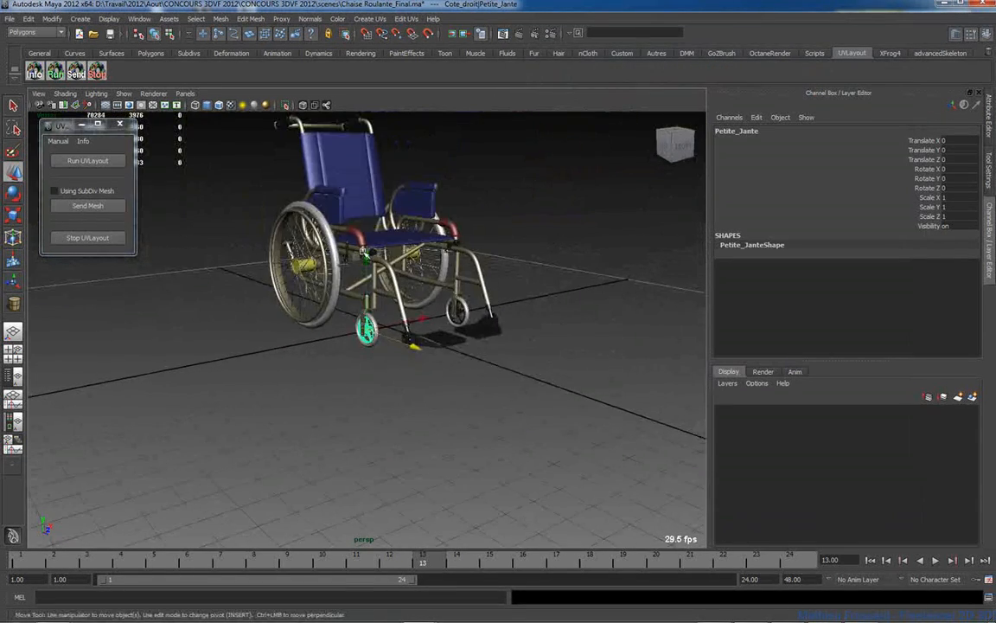
{"action": "middle_click_drag", "start_coordinate": [327, 222], "coordinate": [402, 279], "text": "alt"}
{"action": "left_click_drag", "start_coordinate": [403, 307], "coordinate": [372, 298], "text": "alt"}
{"action": "right_click_drag", "start_coordinate": [372, 299], "coordinate": [391, 293], "text": "alt"}
{"action": "middle_click_drag", "start_coordinate": [390, 292], "coordinate": [305, 294], "text": "alt"}
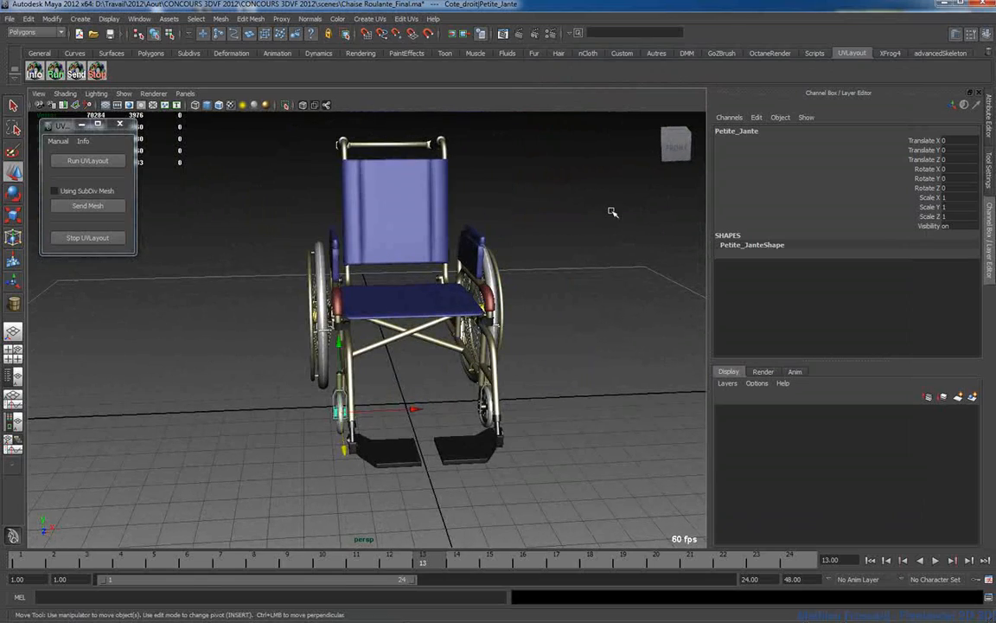
{"action": "left_click_drag", "start_coordinate": [612, 211], "coordinate": [603, 321]}
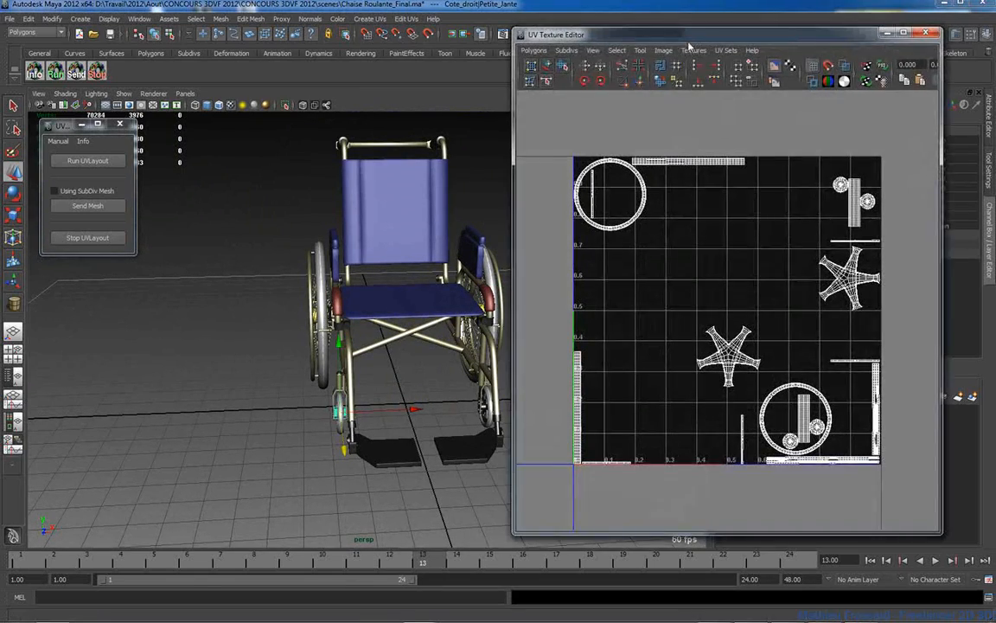
{"action": "middle_click_drag", "start_coordinate": [404, 261], "coordinate": [362, 262], "text": "alt"}
{"action": "left_click_drag", "start_coordinate": [363, 262], "coordinate": [403, 274], "text": "alt"}
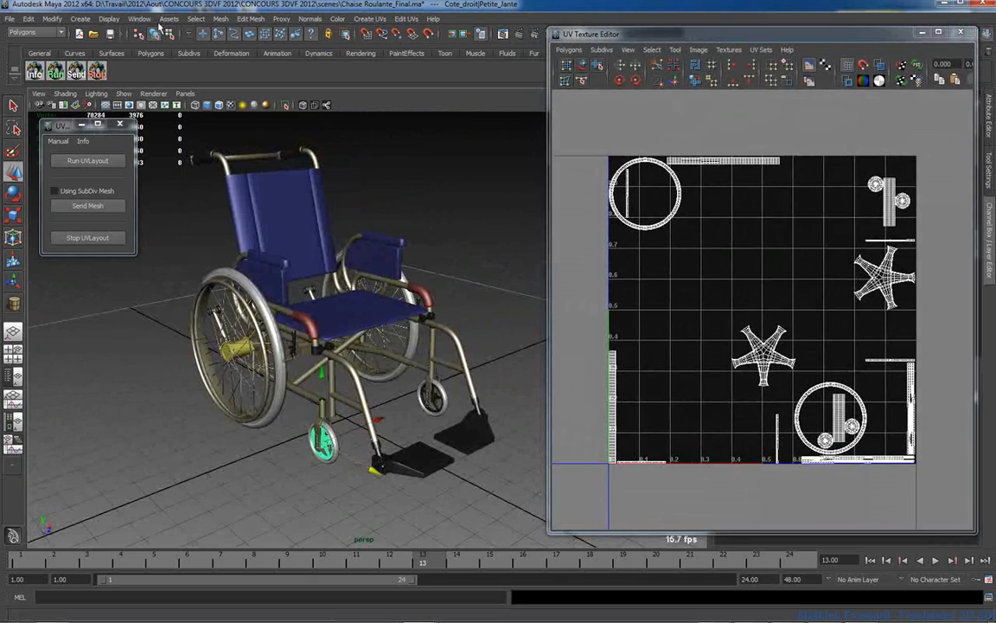
Select the backrest, armrest cushions and seat together to examine their shared UV layout
{"action": "left_click", "coordinate": [264, 187]}
{"action": "left_click", "coordinate": [252, 255], "text": "shift"}
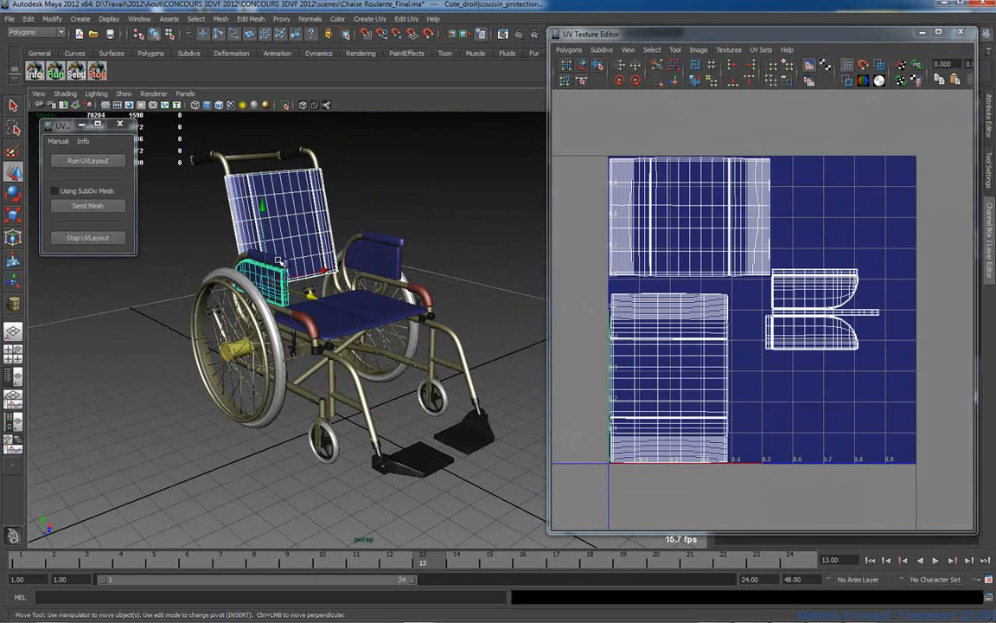
{"action": "left_click", "coordinate": [376, 242], "text": "shift"}
{"action": "left_click", "coordinate": [389, 304], "text": "shift"}
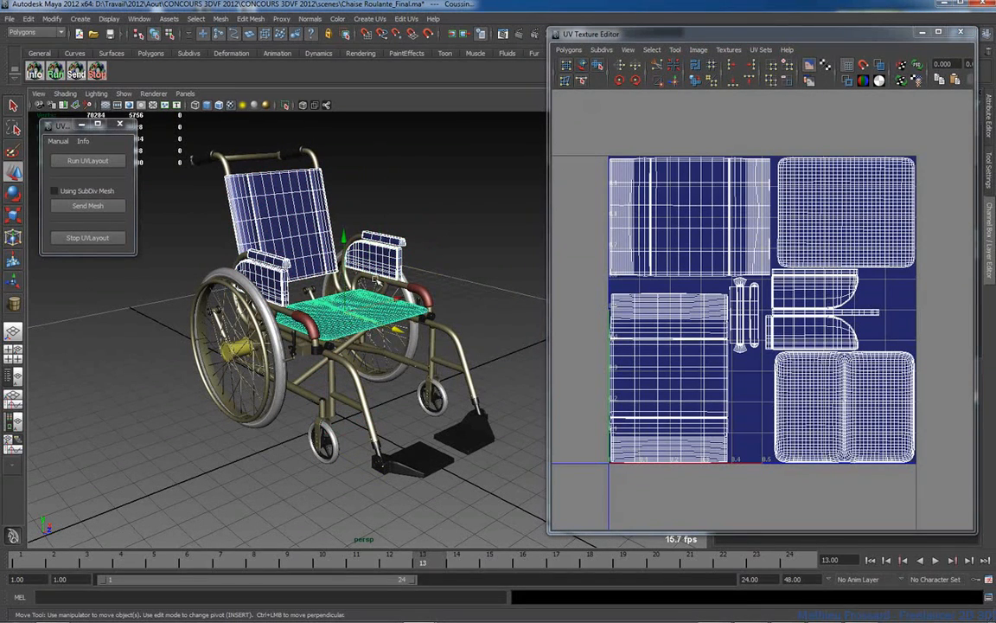
{"action": "left_click_drag", "start_coordinate": [375, 281], "coordinate": [629, 288], "text": "alt"}
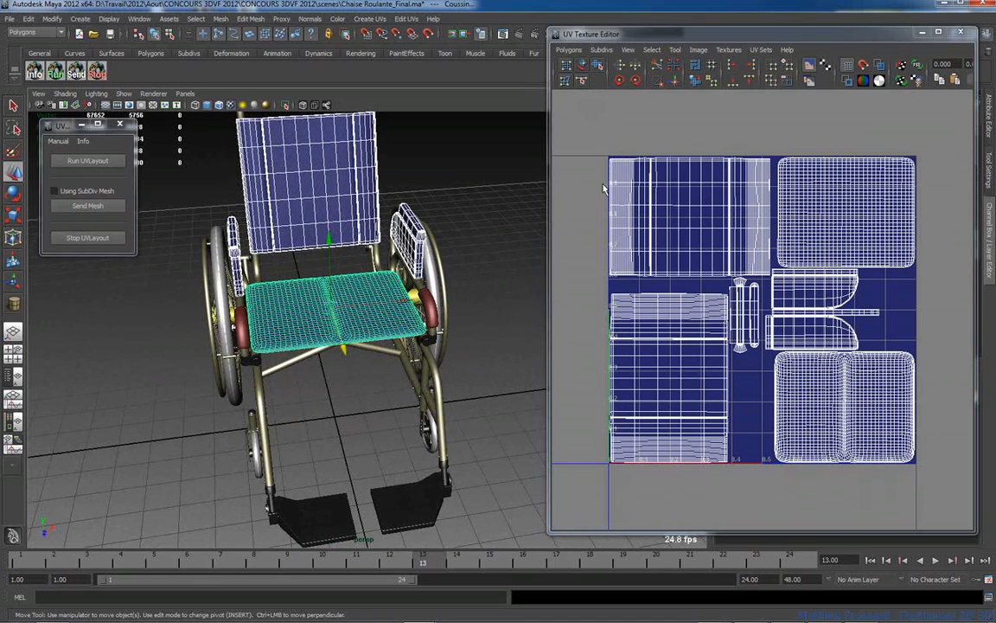
Select the backrest and an armrest pad one at a time to examine their individual UV shells
{"action": "left_click", "coordinate": [389, 200]}
{"action": "left_click", "coordinate": [309, 182]}
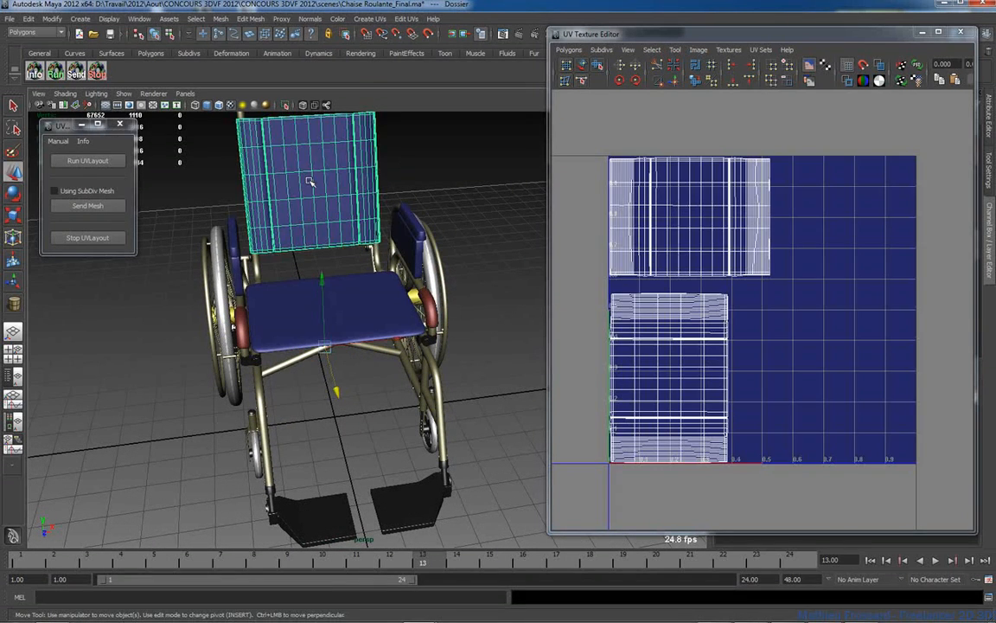
{"action": "left_click", "coordinate": [402, 237]}
{"action": "left_click", "coordinate": [416, 228]}
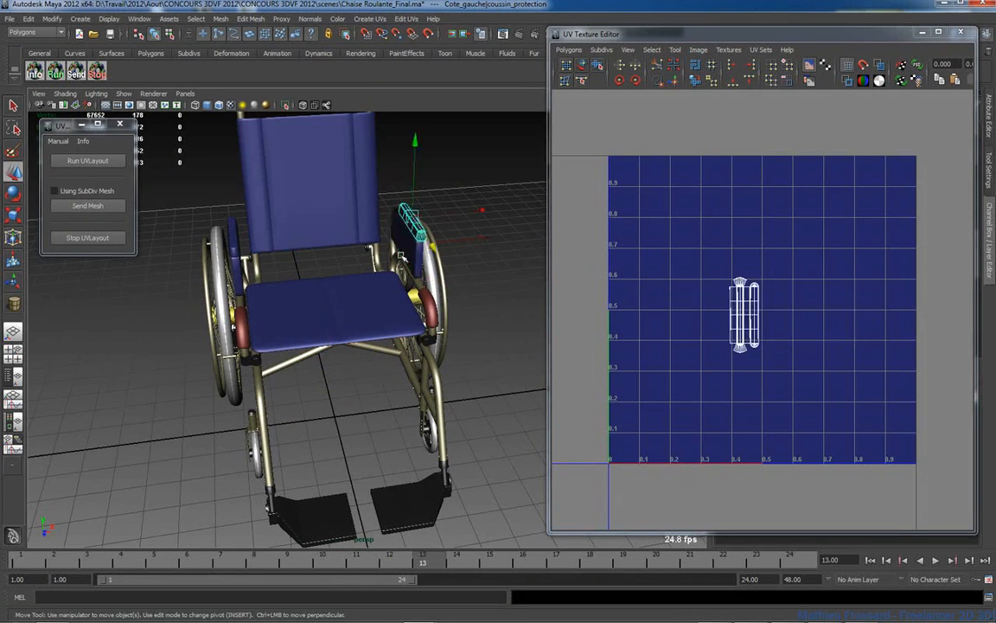
Examine the UVs of the curved front frame tube, the combined metal parts and the crossed braces under the seat
{"action": "left_click", "coordinate": [393, 299]}
{"action": "left_click", "coordinate": [435, 383]}
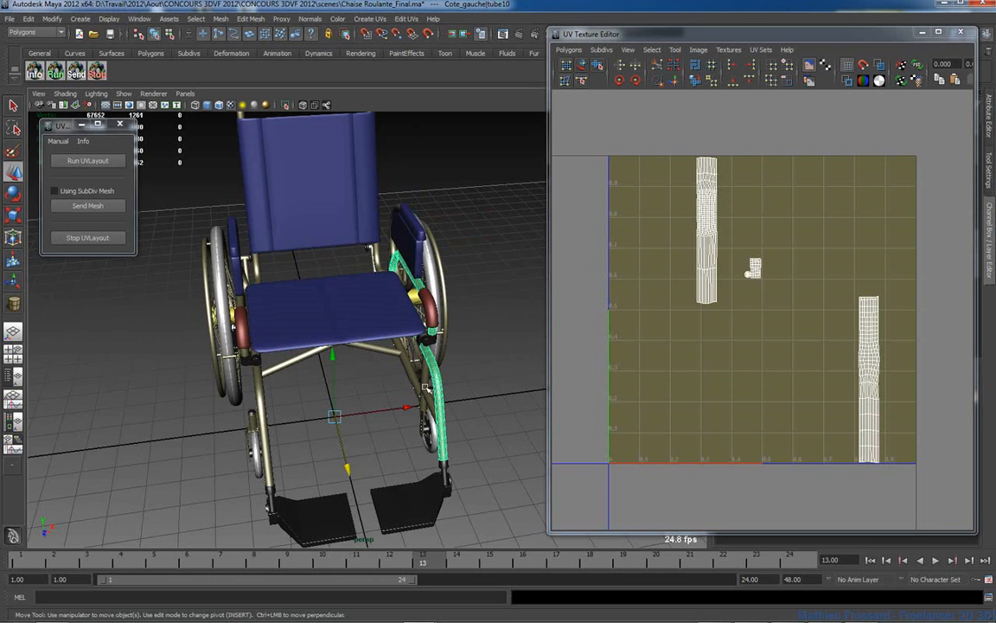
{"action": "left_click_drag", "start_coordinate": [425, 388], "coordinate": [297, 340], "text": "alt"}
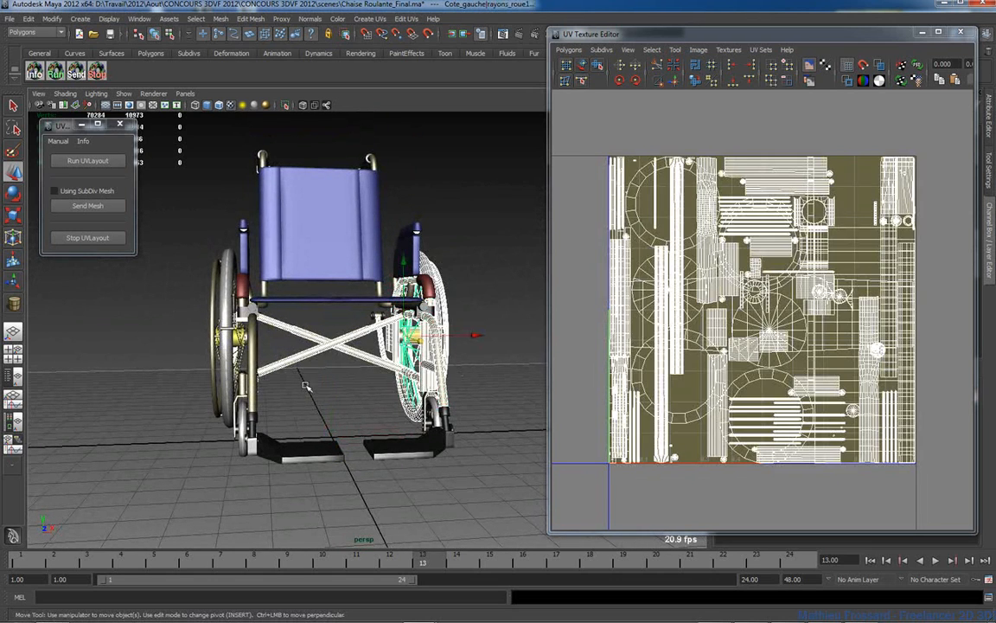
{"action": "left_click", "coordinate": [333, 339]}
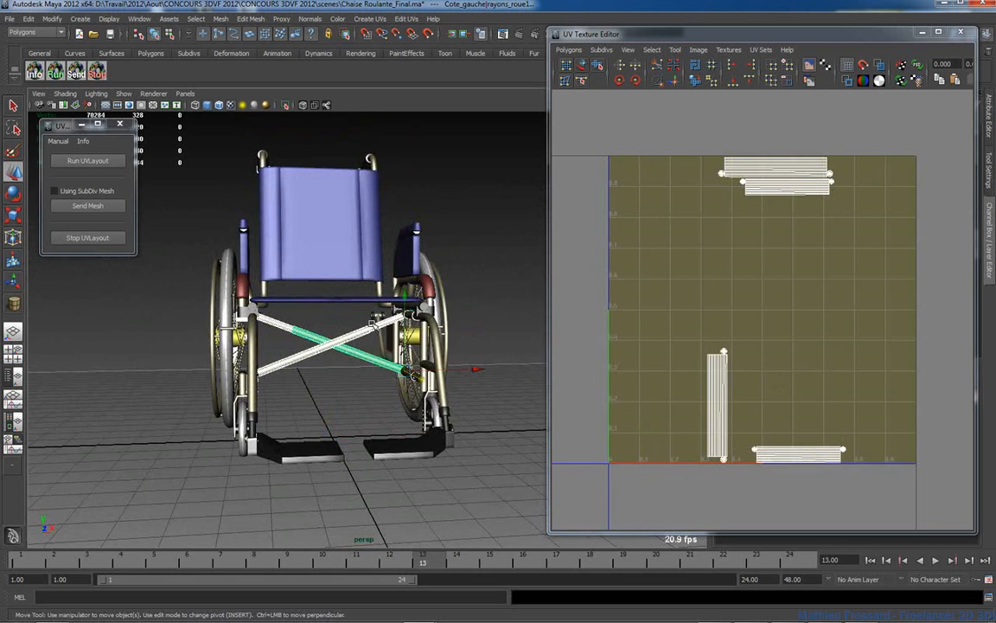
Deselect all parts and close the UV Texture Editor to show the whole wheelchair
{"action": "left_click_drag", "start_coordinate": [458, 301], "coordinate": [352, 283], "text": "alt"}
{"action": "left_click", "coordinate": [472, 290]}
{"action": "left_click", "coordinate": [961, 32]}
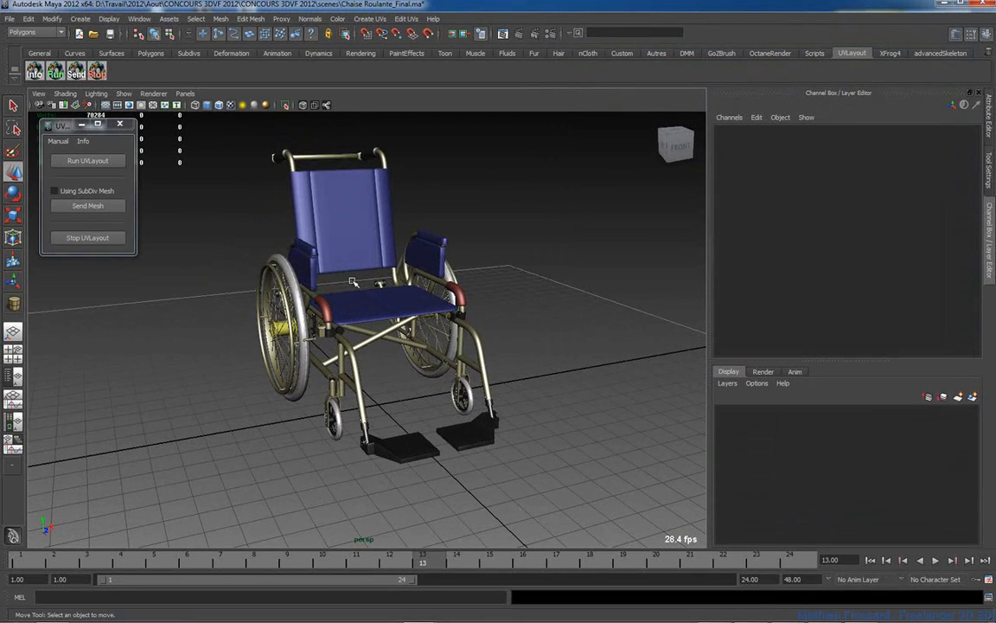
{"action": "left_click", "coordinate": [90, 239]}
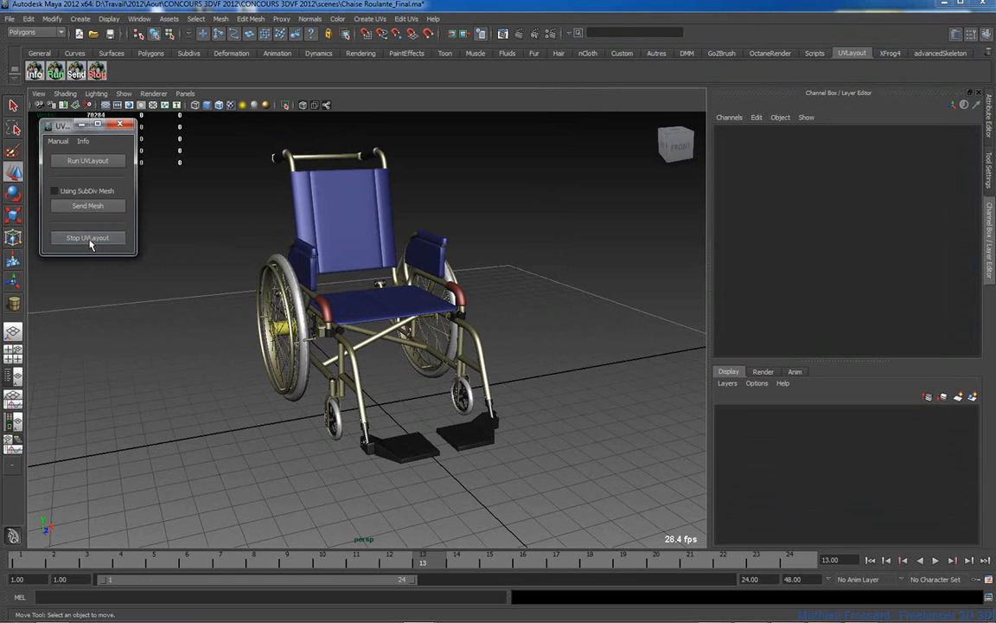
{"action": "mouse_move", "coordinate": [717, 619]}
{"action": "left_click", "coordinate": [822, 612]}
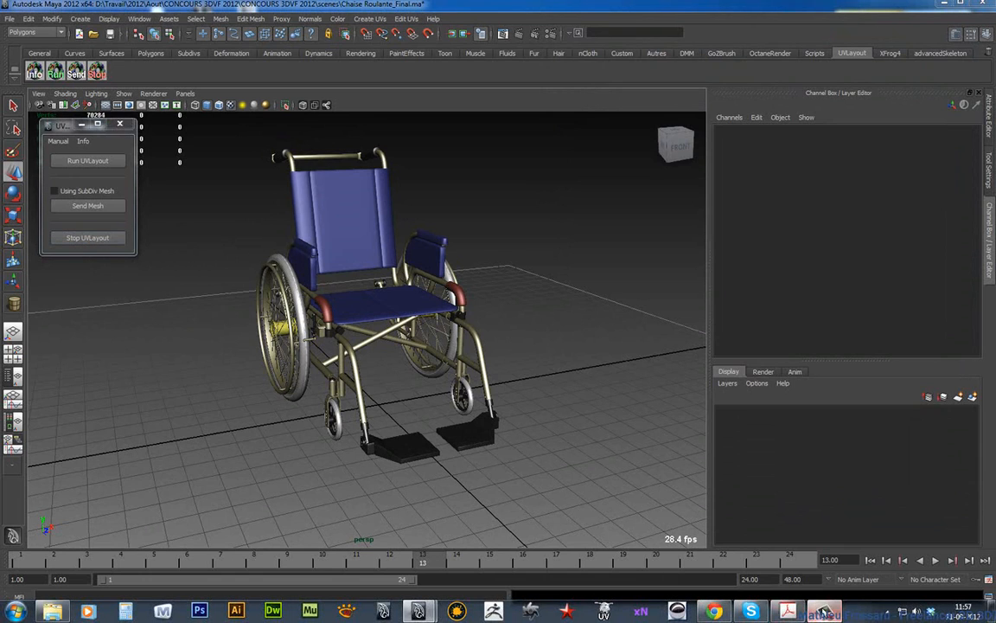
{"action": "left_click_drag", "start_coordinate": [780, 616], "coordinate": [834, 614]}
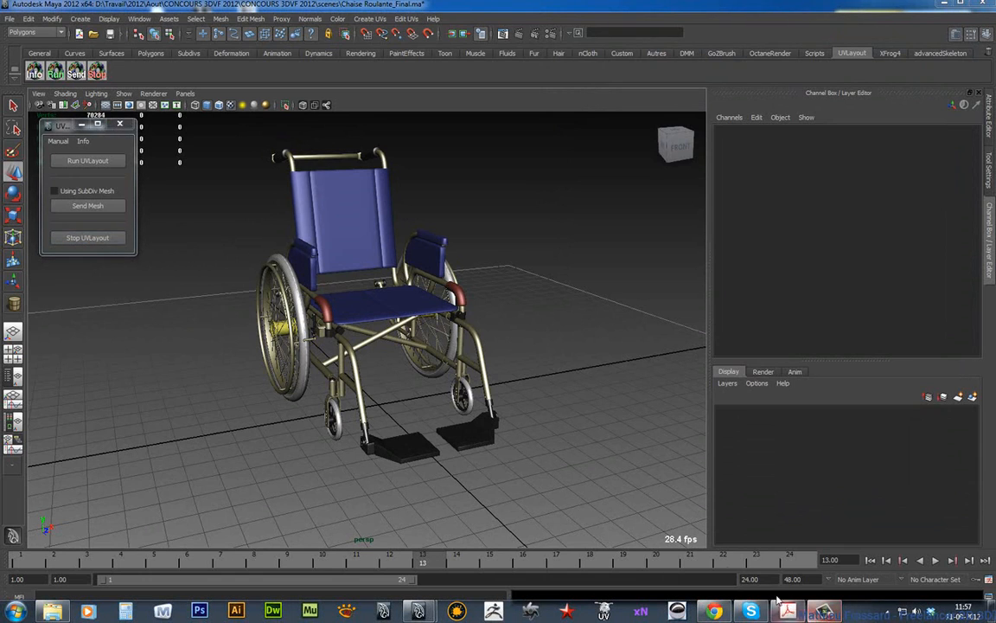
{"action": "left_click_drag", "start_coordinate": [424, 336], "coordinate": [214, 209], "text": "alt"}
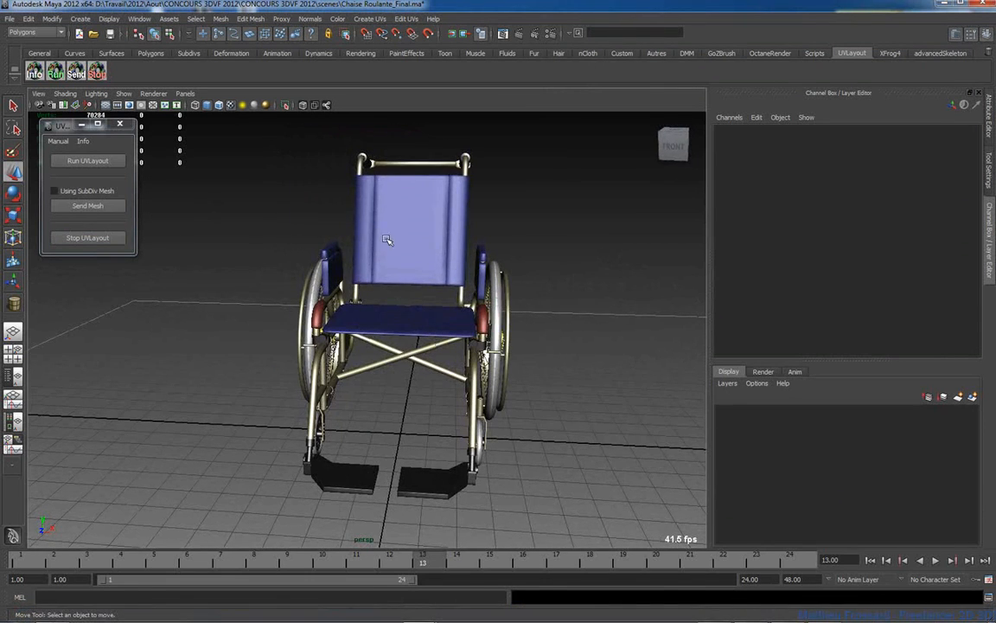
Run UVLayout from its Maya plugin, then review the Pack options and collapse them again
{"action": "left_click", "coordinate": [89, 160]}
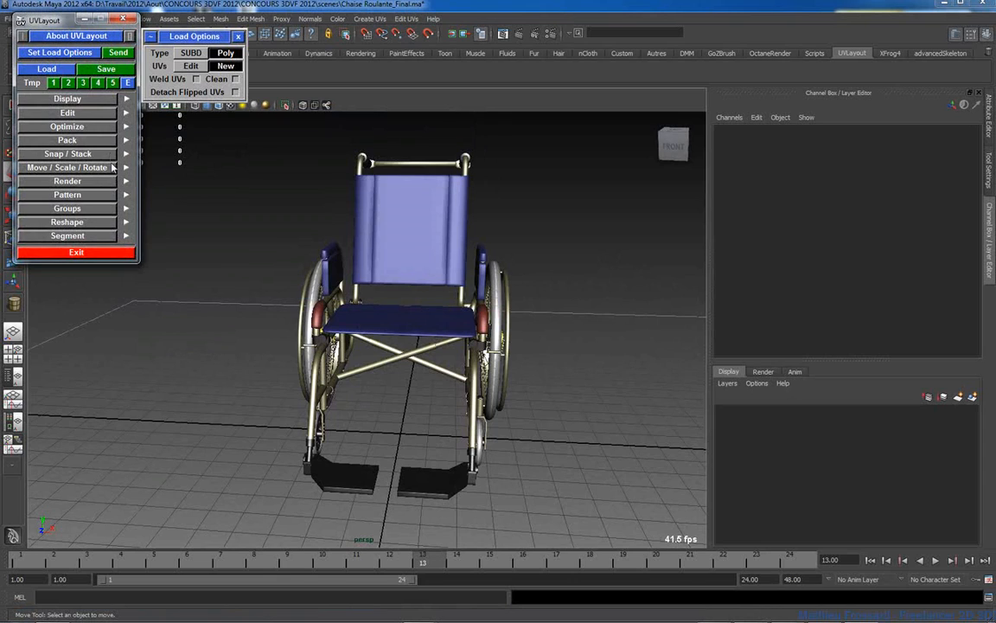
{"action": "left_click", "coordinate": [67, 141]}
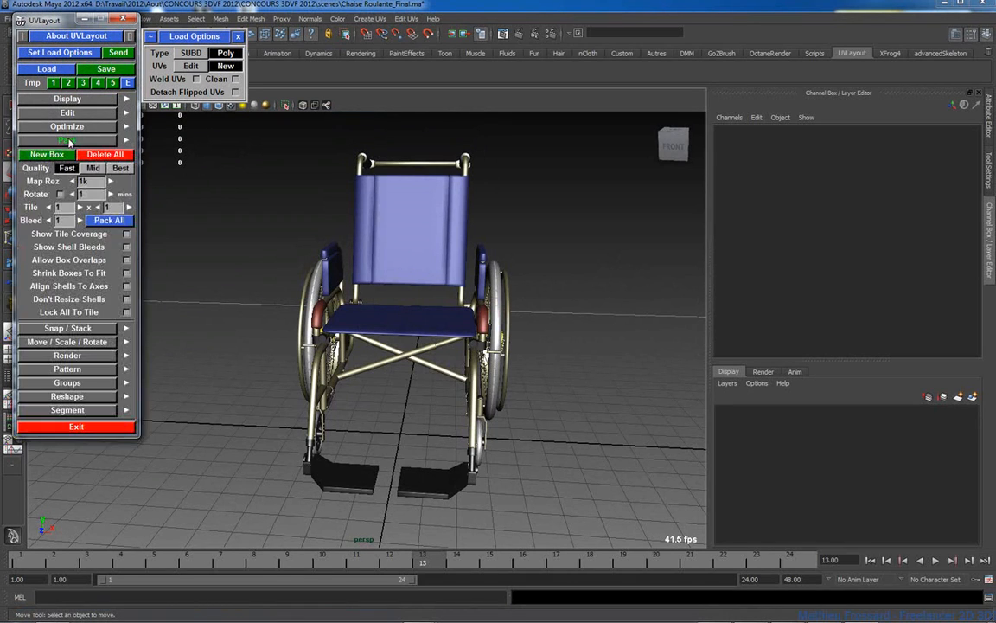
{"action": "left_click", "coordinate": [68, 141]}
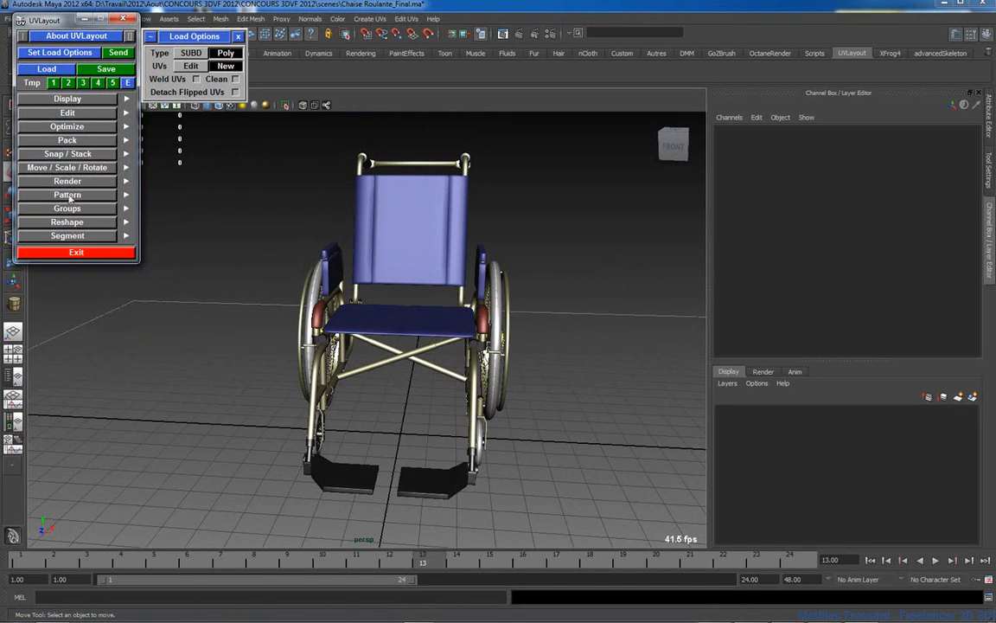
Show UVLayout's About information and expand its Preferences to review them, then collapse them
{"action": "left_click", "coordinate": [48, 69]}
{"action": "left_click", "coordinate": [75, 38]}
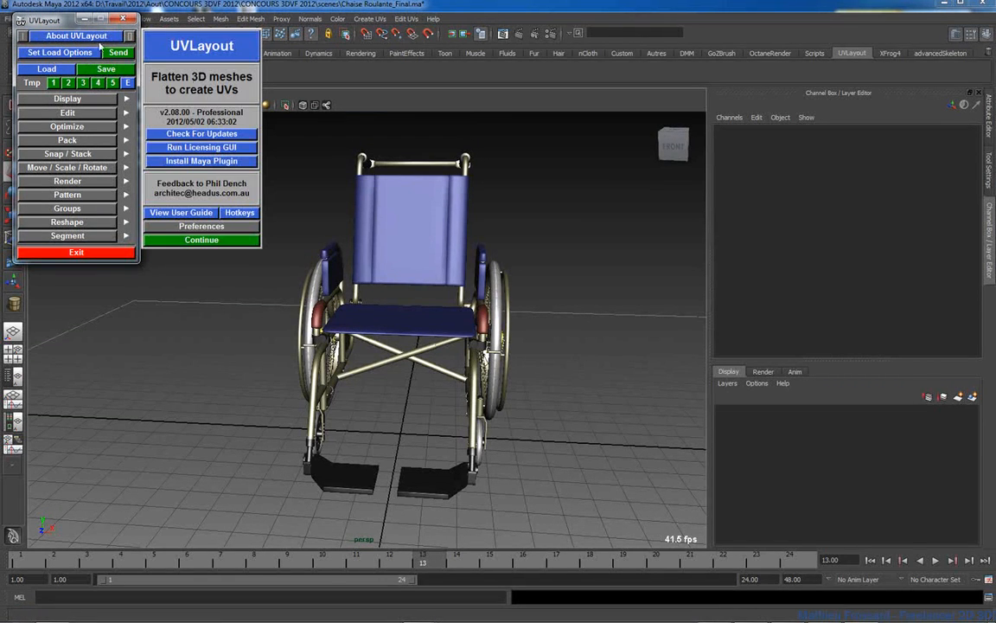
{"action": "left_click", "coordinate": [201, 227]}
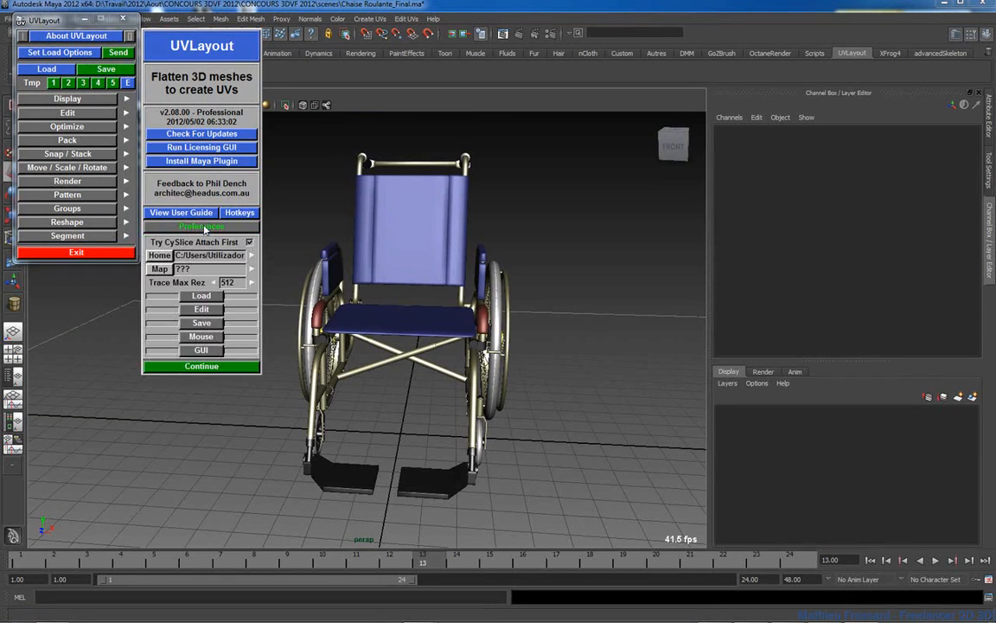
{"action": "left_click", "coordinate": [205, 228]}
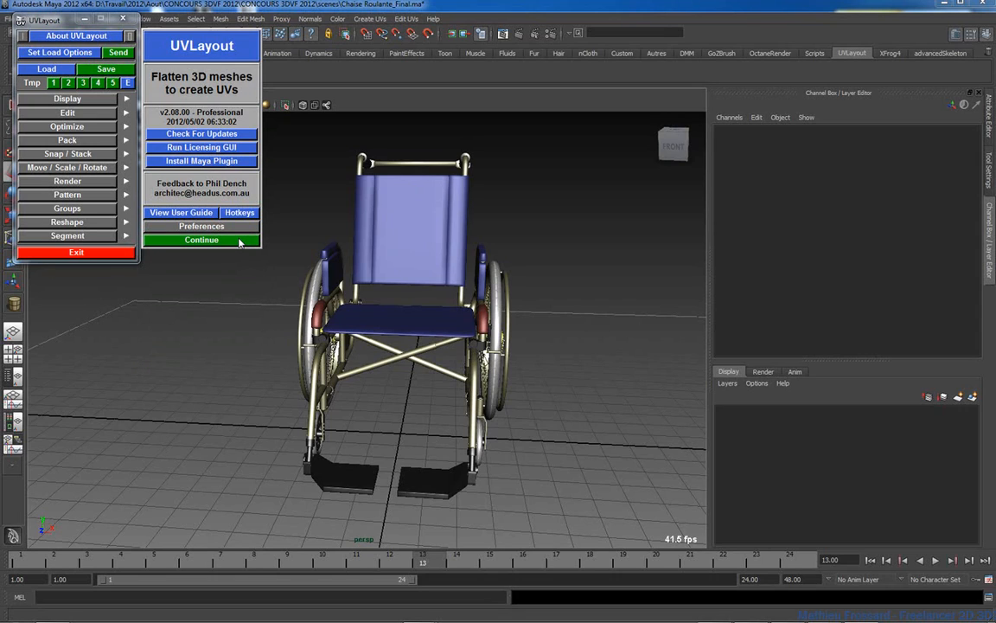